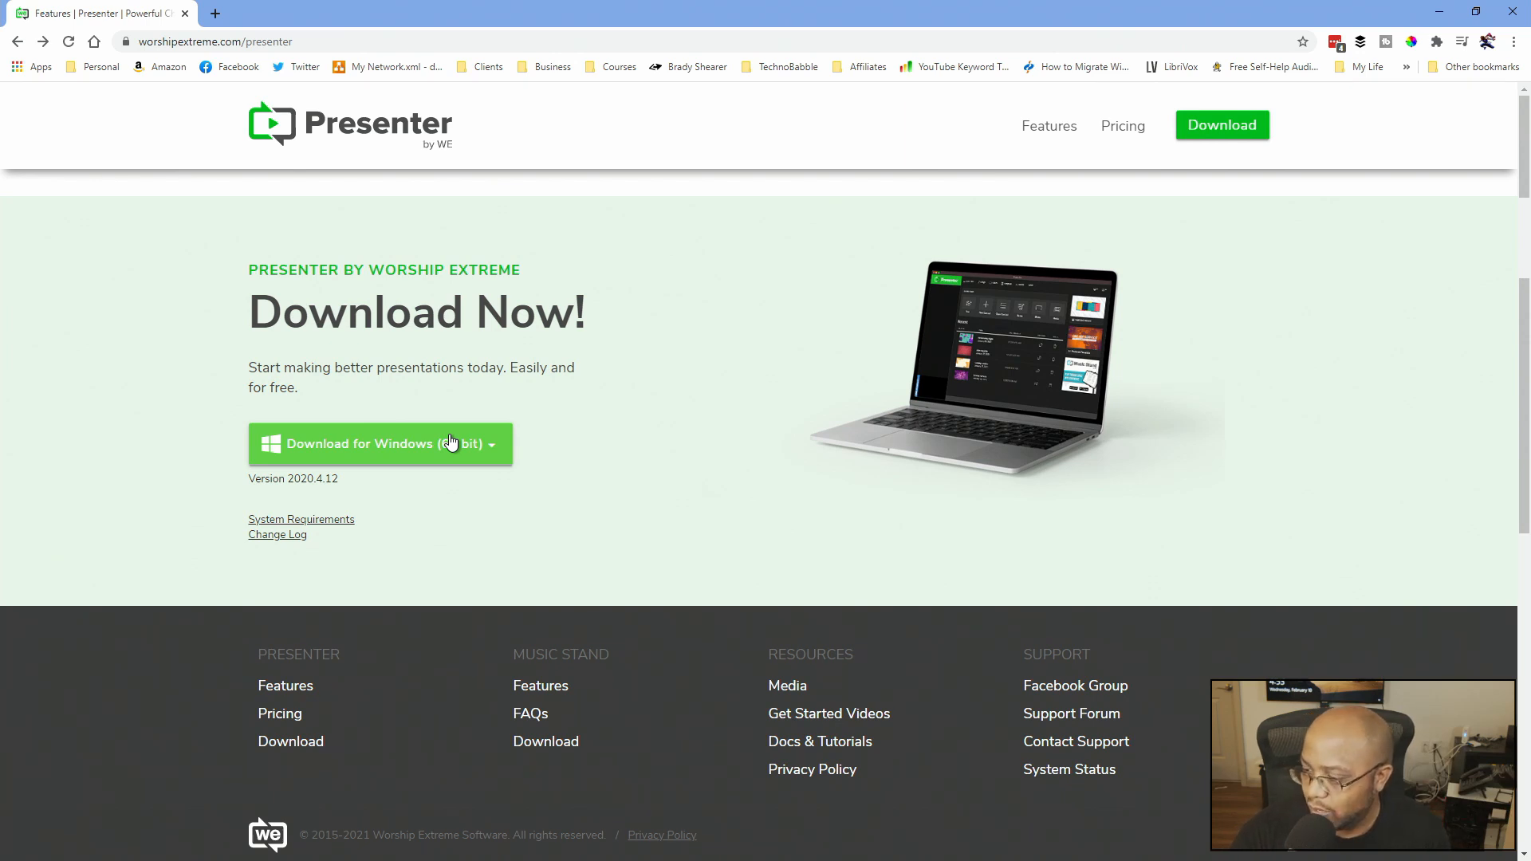
Open Presenter's system requirements and change log in separate tabs and view the system requirements.
{"action": "middle_click", "coordinate": [308, 522]}
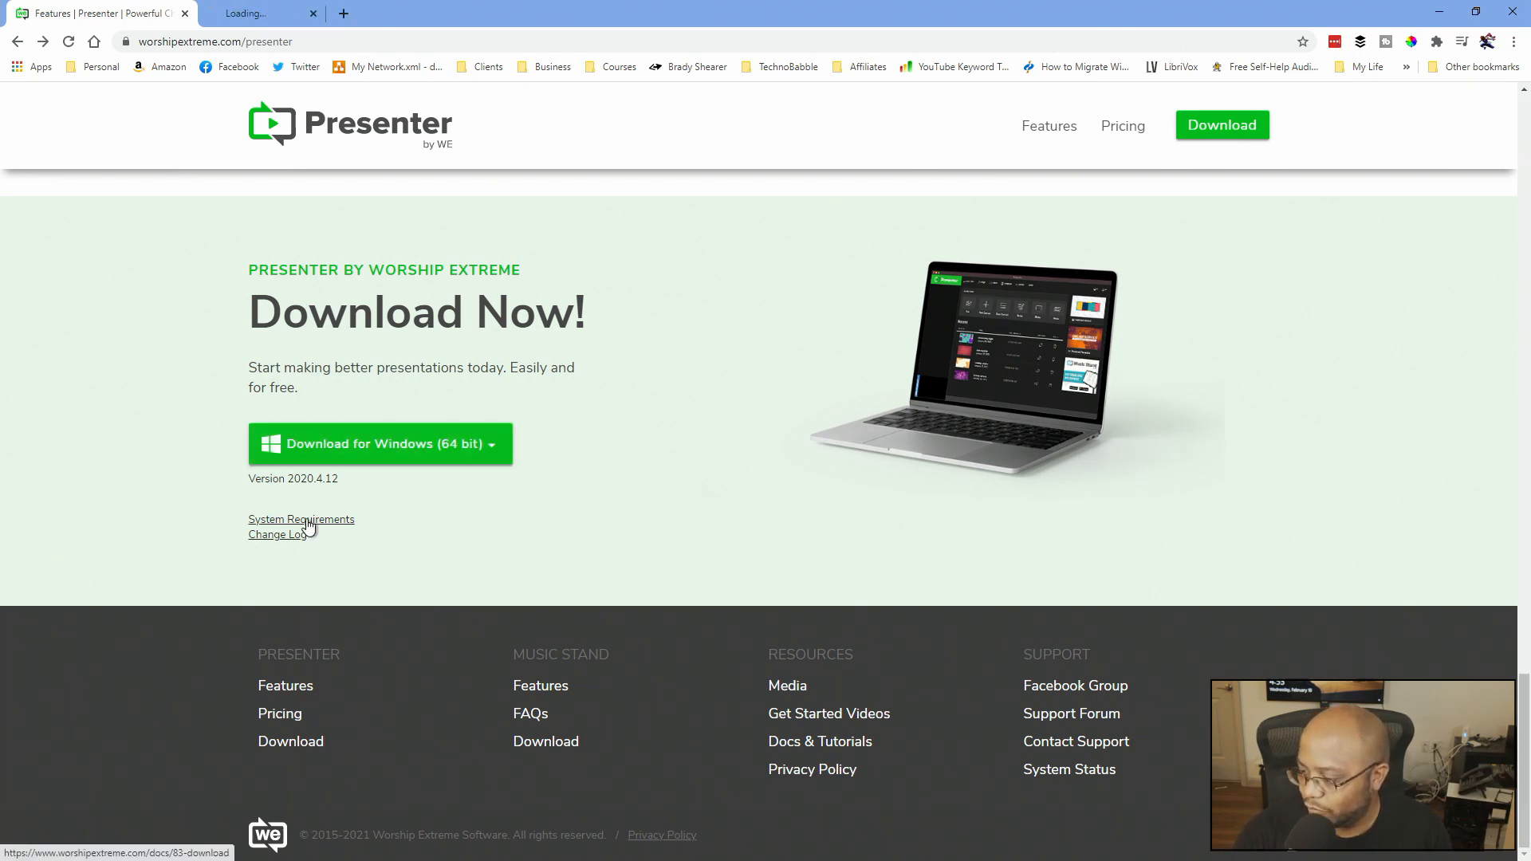
{"action": "middle_click", "coordinate": [294, 535]}
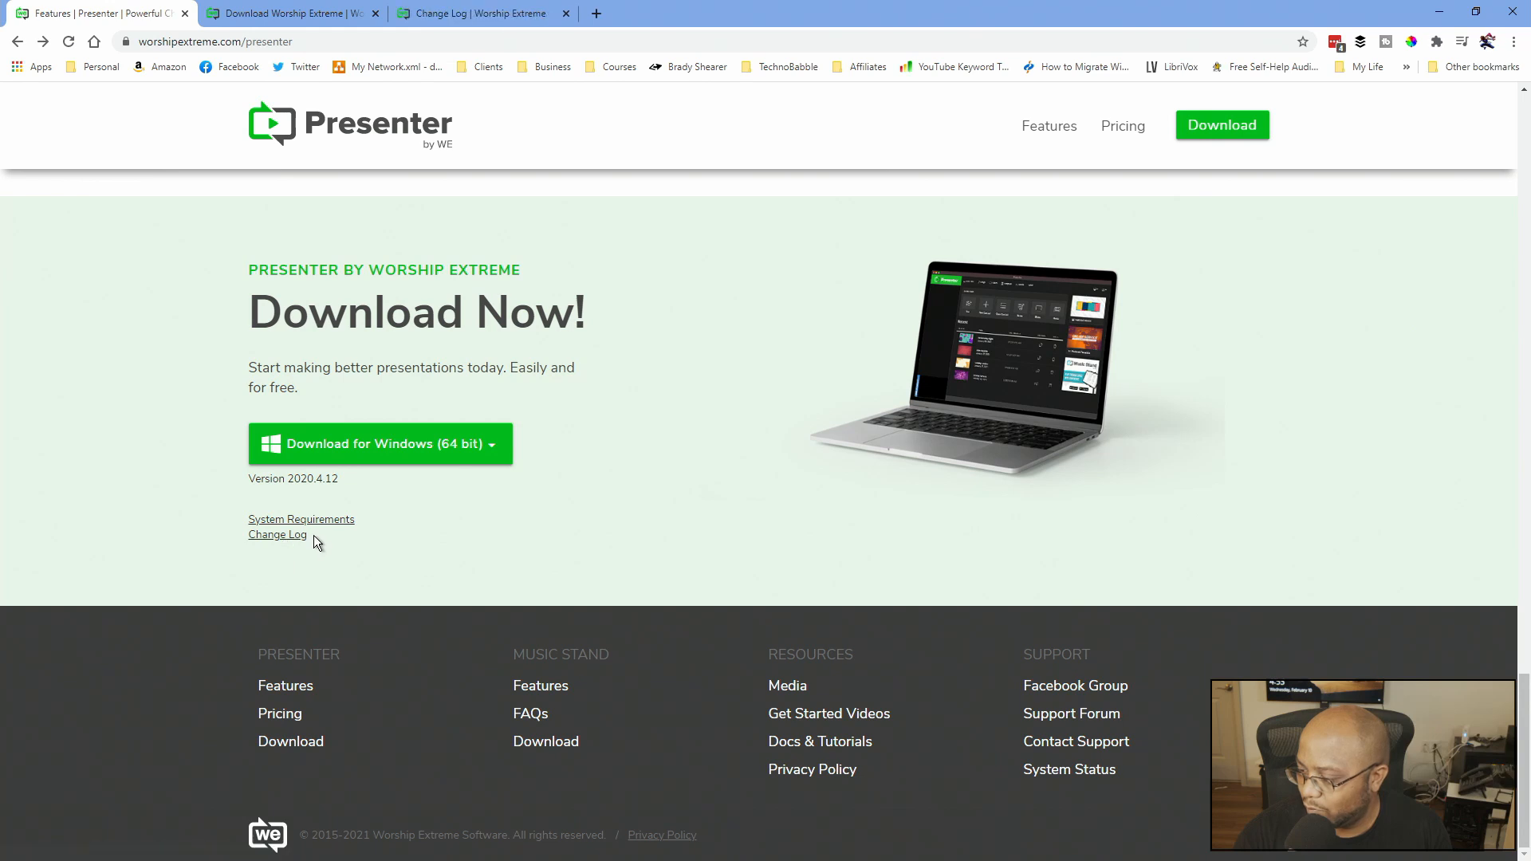
{"action": "left_click", "coordinate": [331, 6]}
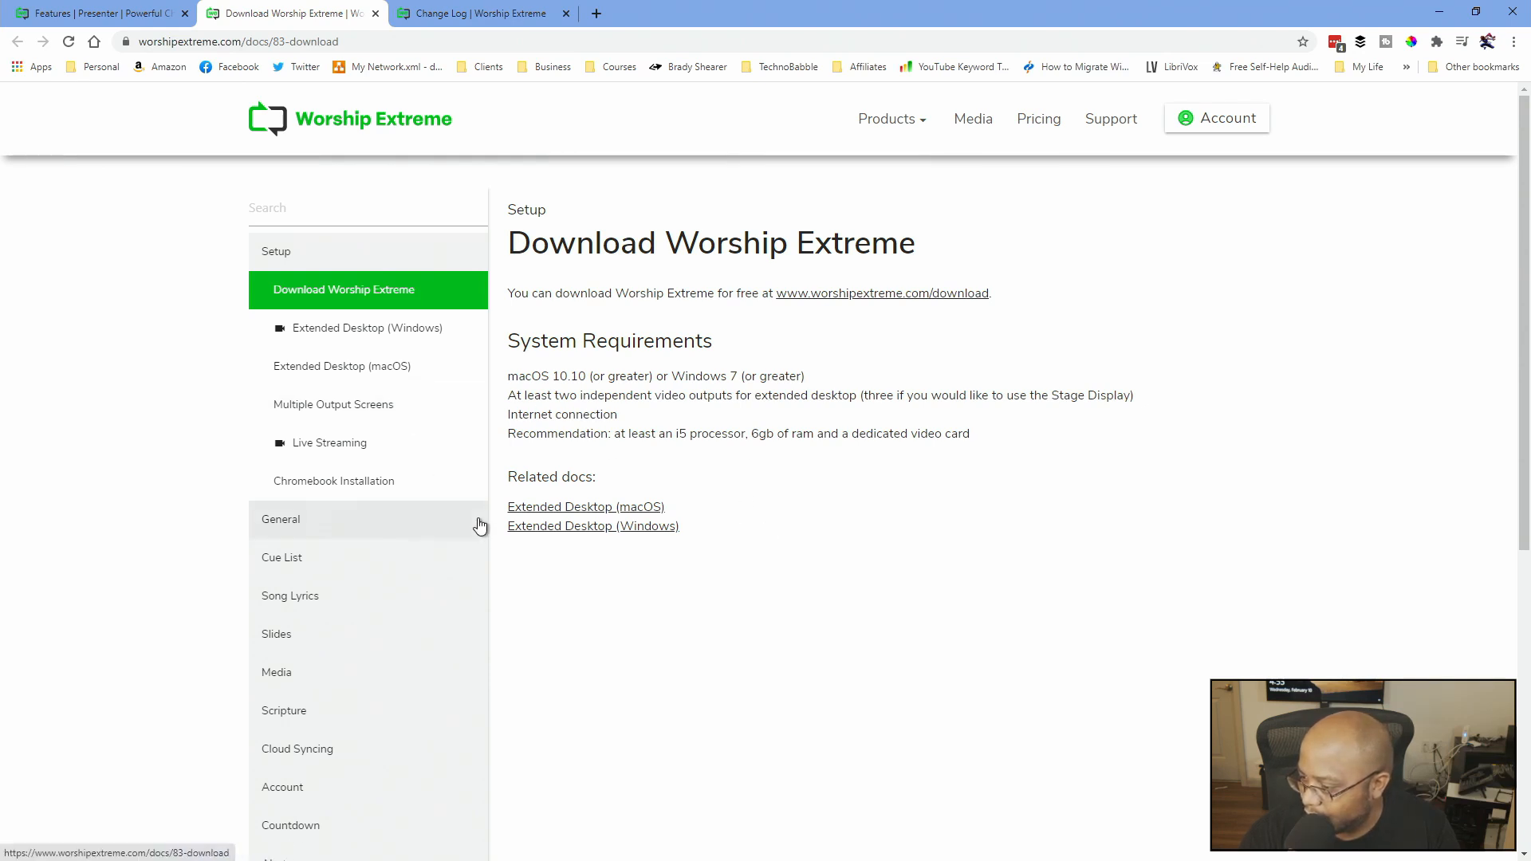
Look through the Multiple Output Screens documentation, and close it to view the change log.
{"action": "left_click", "coordinate": [319, 406]}
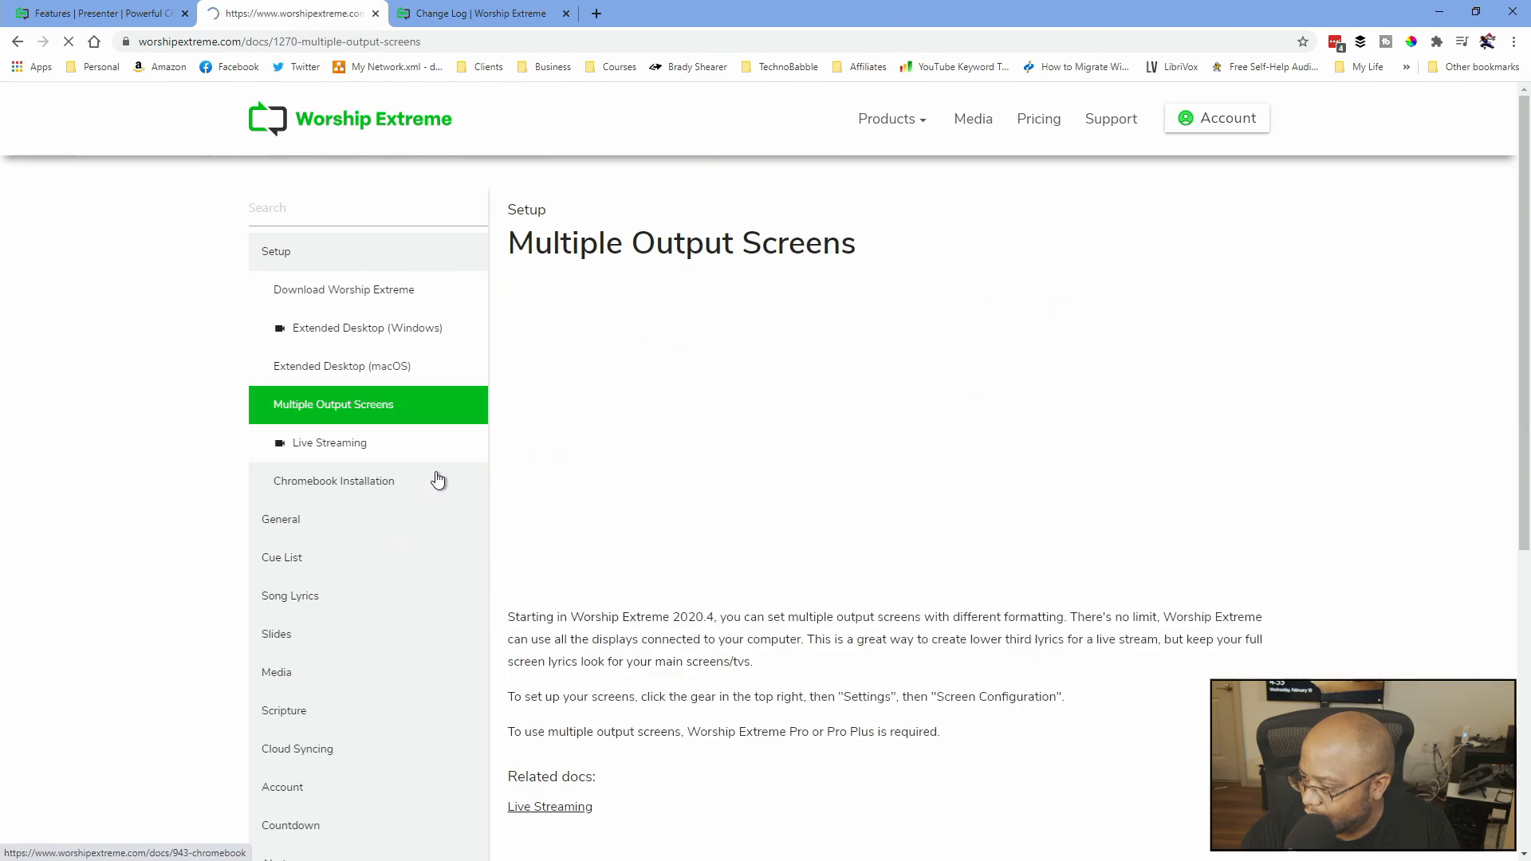
{"action": "scroll", "coordinate": [768, 604], "scroll_direction": "down", "scroll_amount": 5}
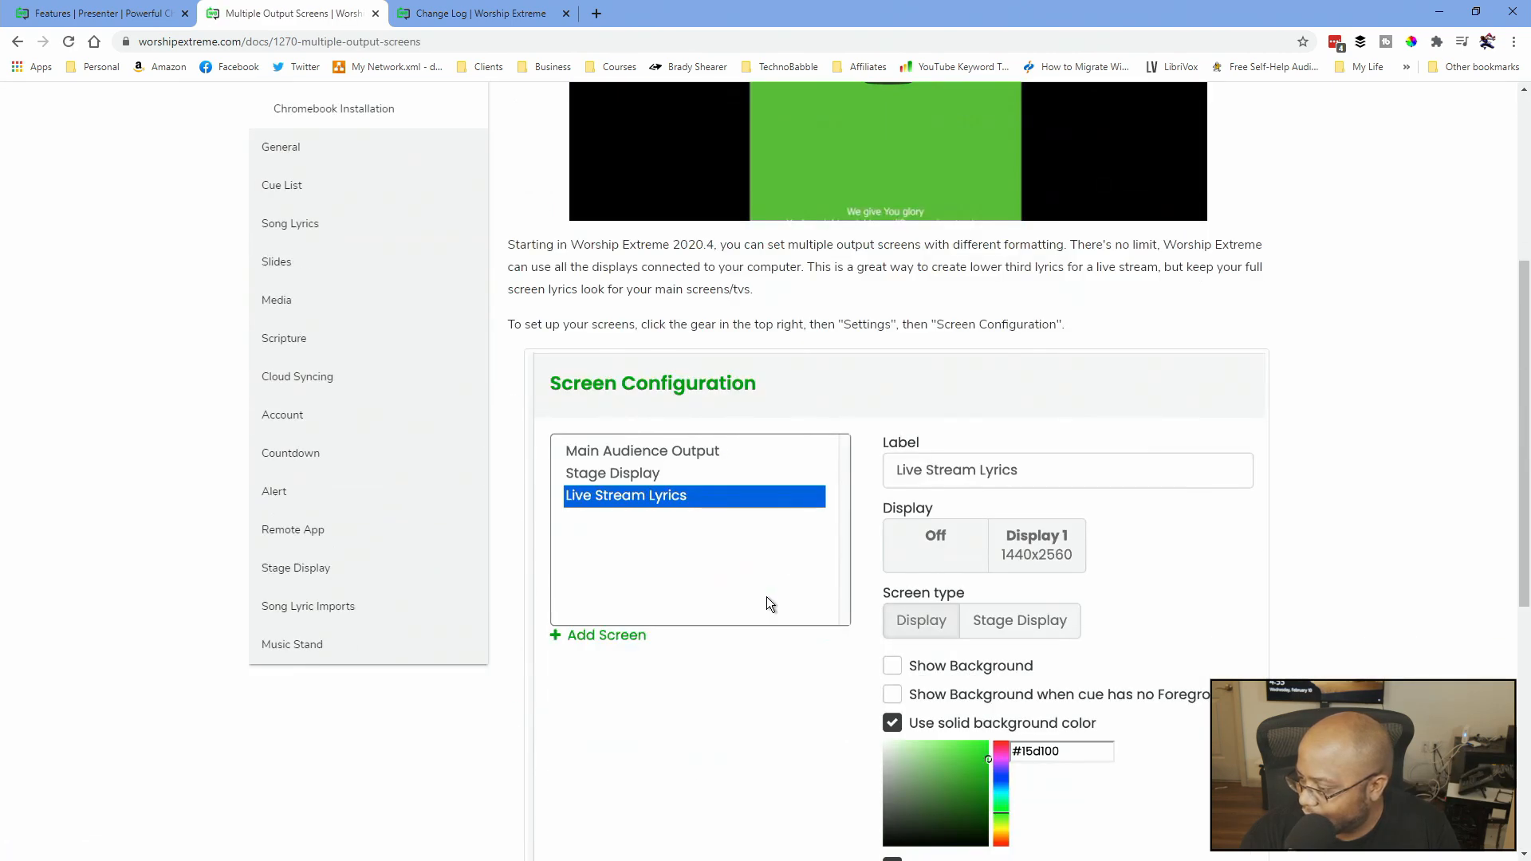
{"action": "scroll", "coordinate": [767, 604], "scroll_direction": "up", "scroll_amount": 5}
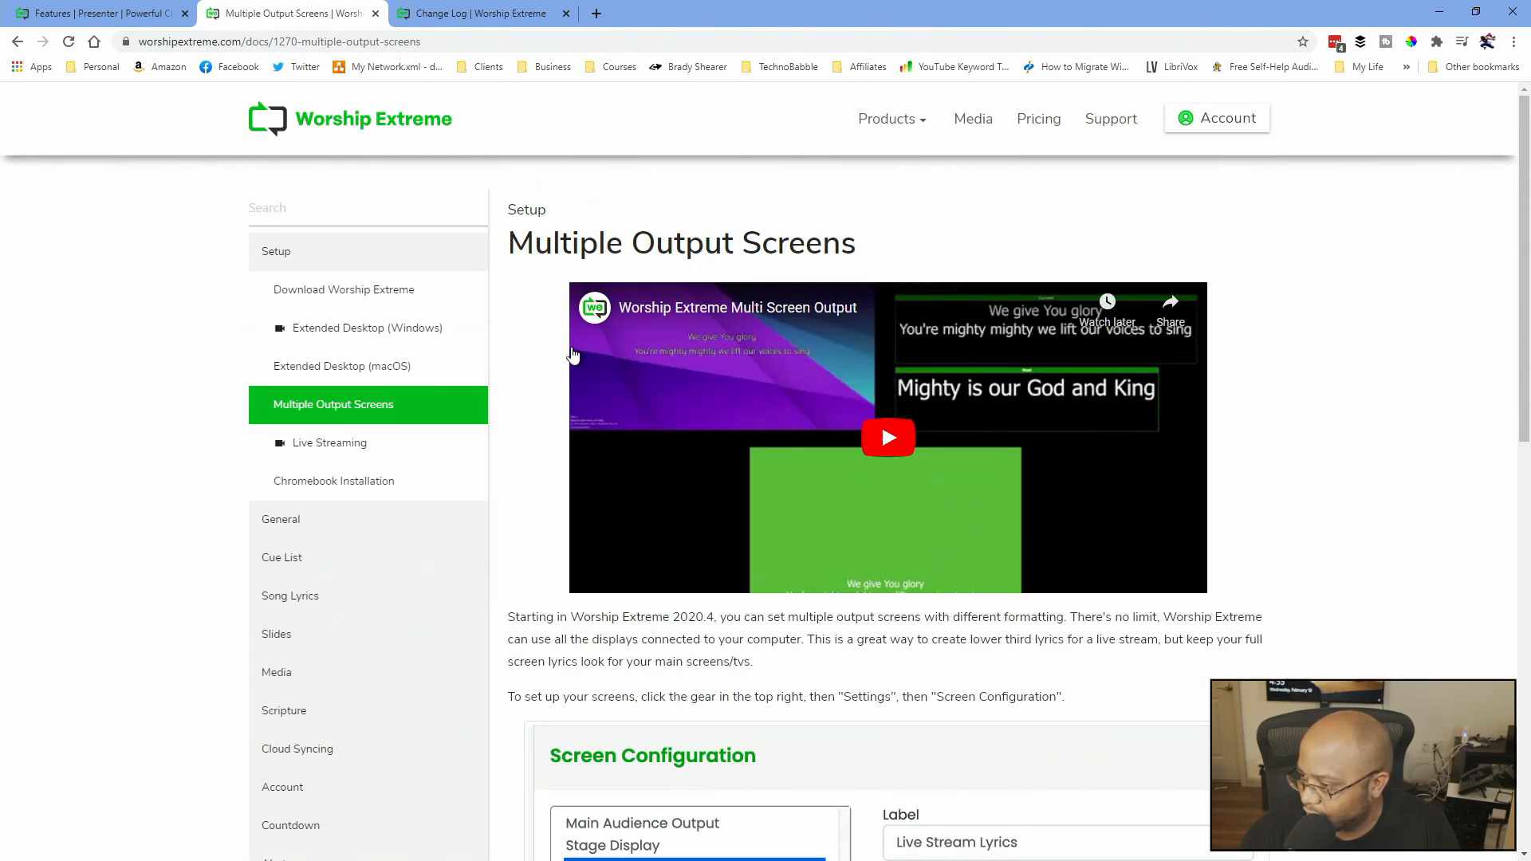
{"action": "left_click", "coordinate": [374, 14]}
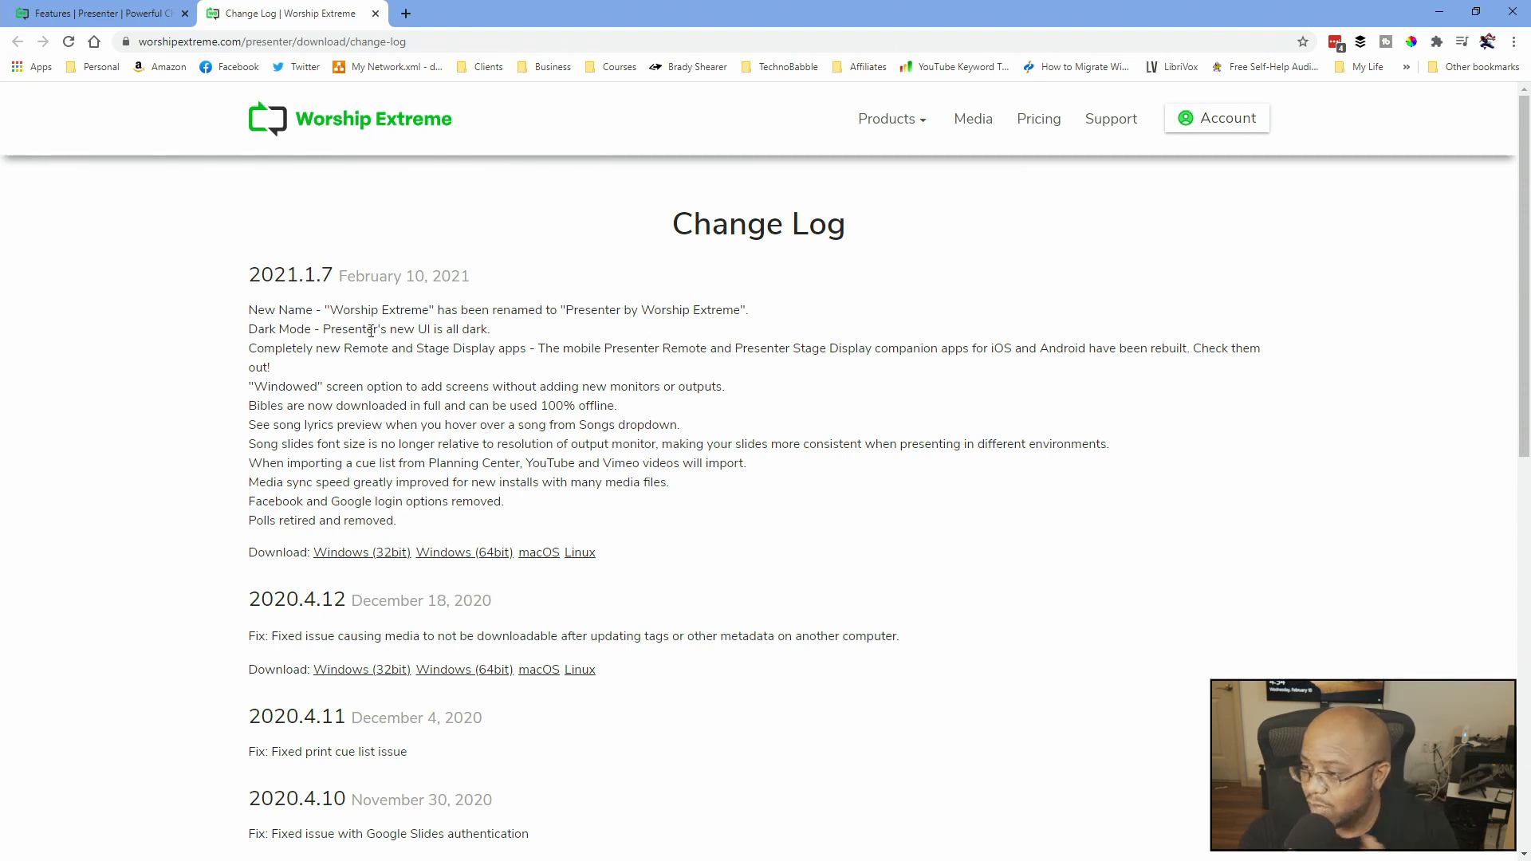
Download Presenter for Windows (64 bit) from the product page and launch the Presenter Setup installer.
{"action": "left_click", "coordinate": [130, 17]}
{"action": "left_click", "coordinate": [328, 448]}
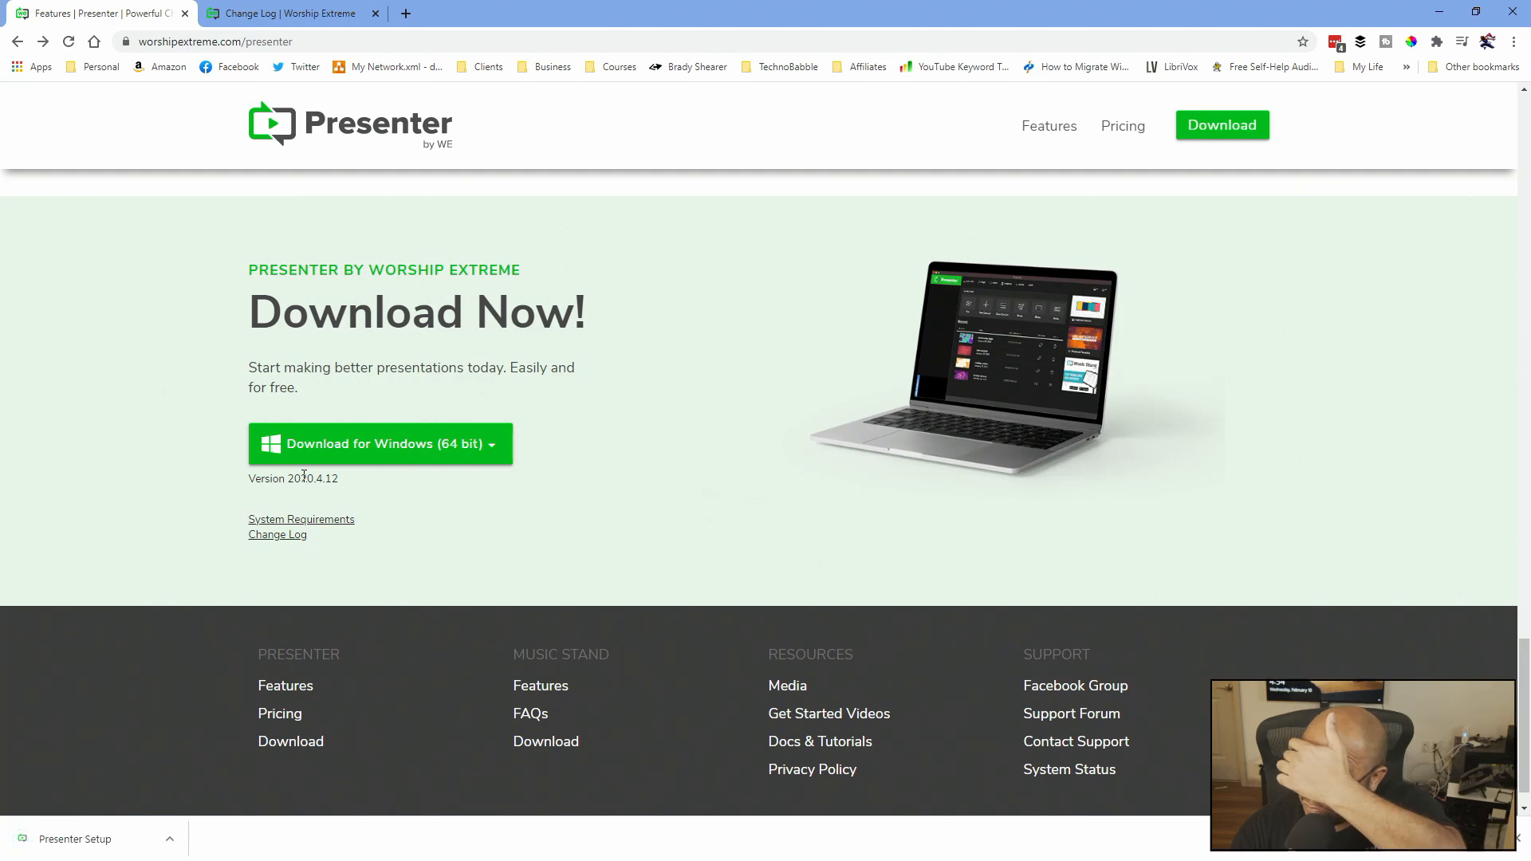
{"action": "left_click", "coordinate": [71, 835]}
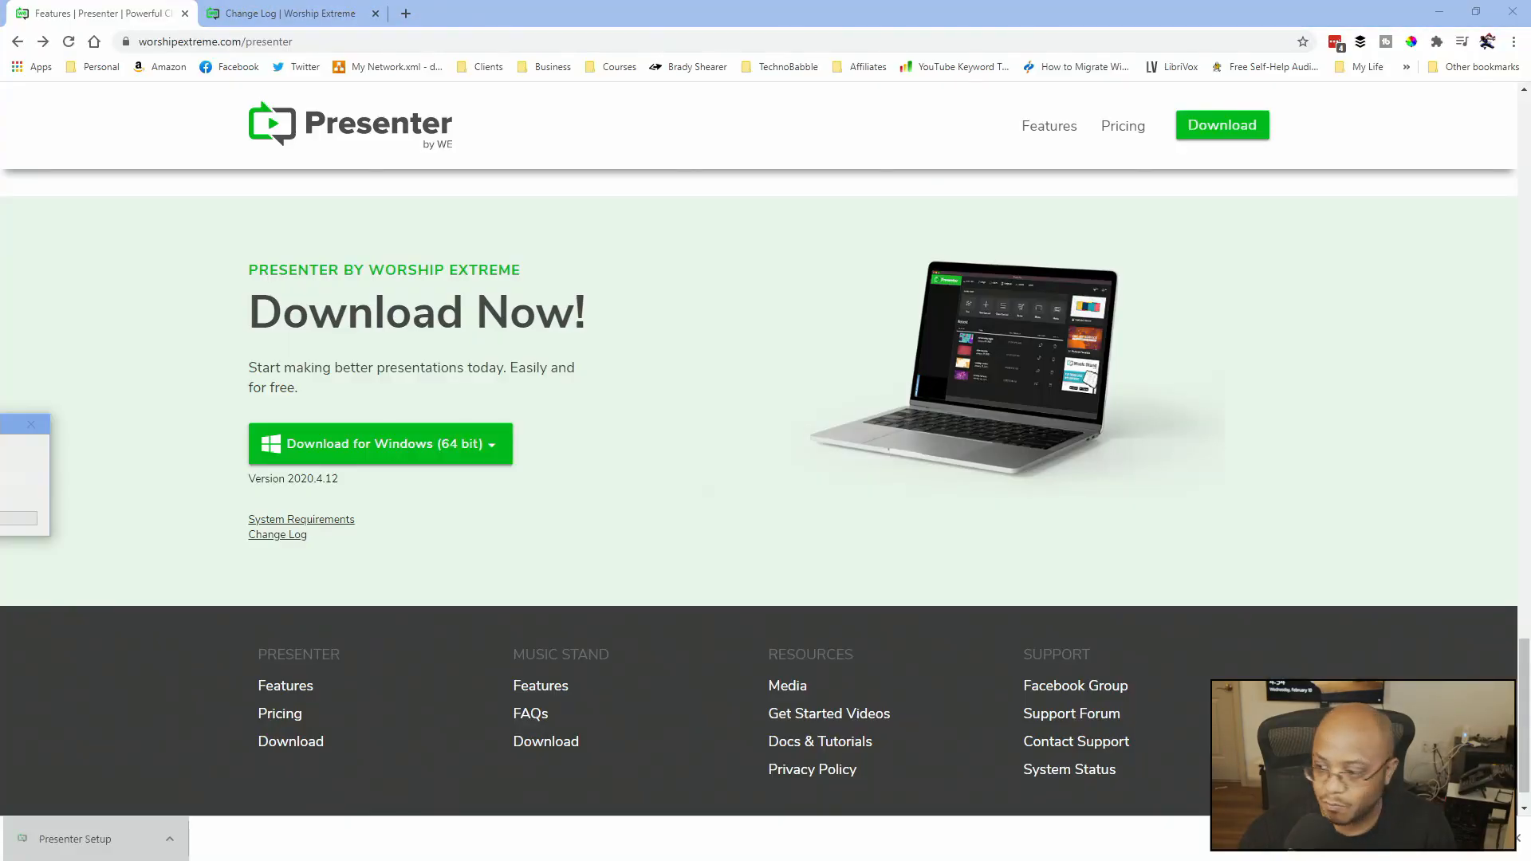
Minimize both browser windows to clear the desktop and reposition the Presenter Setup window.
{"action": "left_click", "coordinate": [1439, 12]}
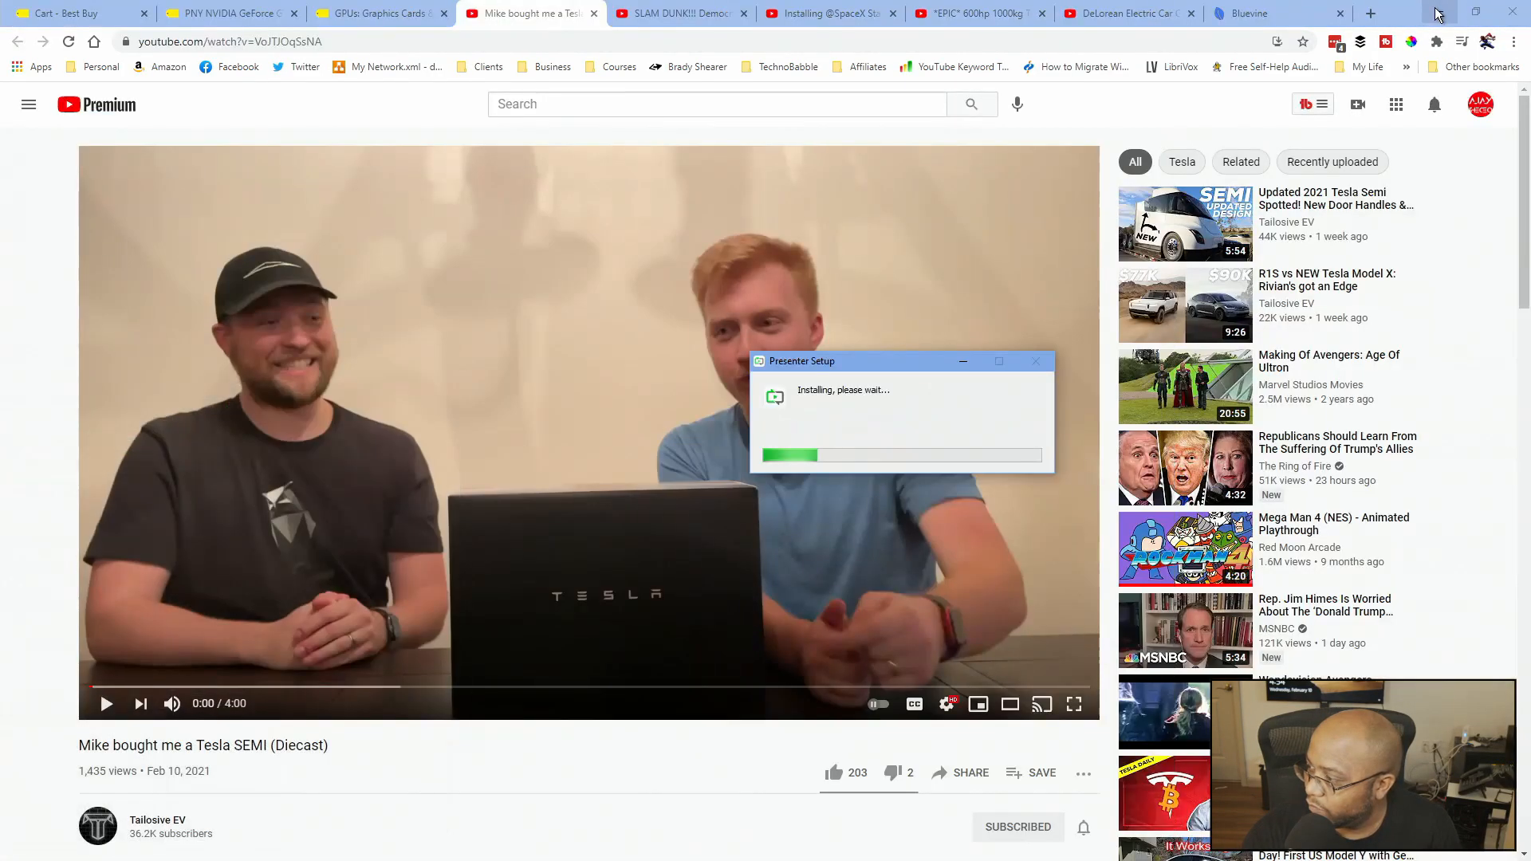
{"action": "left_click", "coordinate": [1443, 11]}
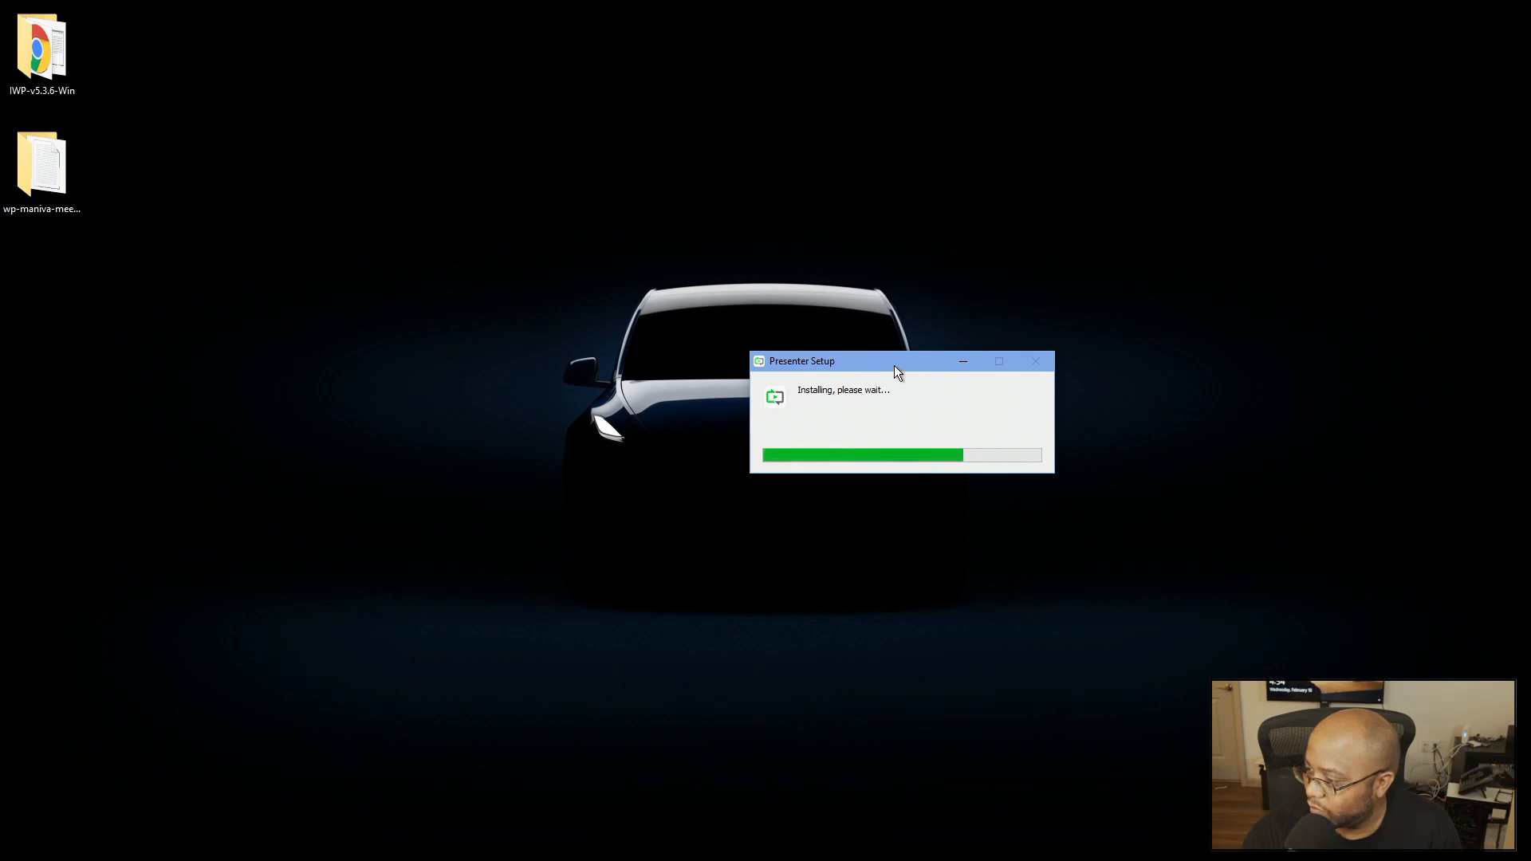
{"action": "left_click_drag", "start_coordinate": [894, 366], "coordinate": [762, 359]}
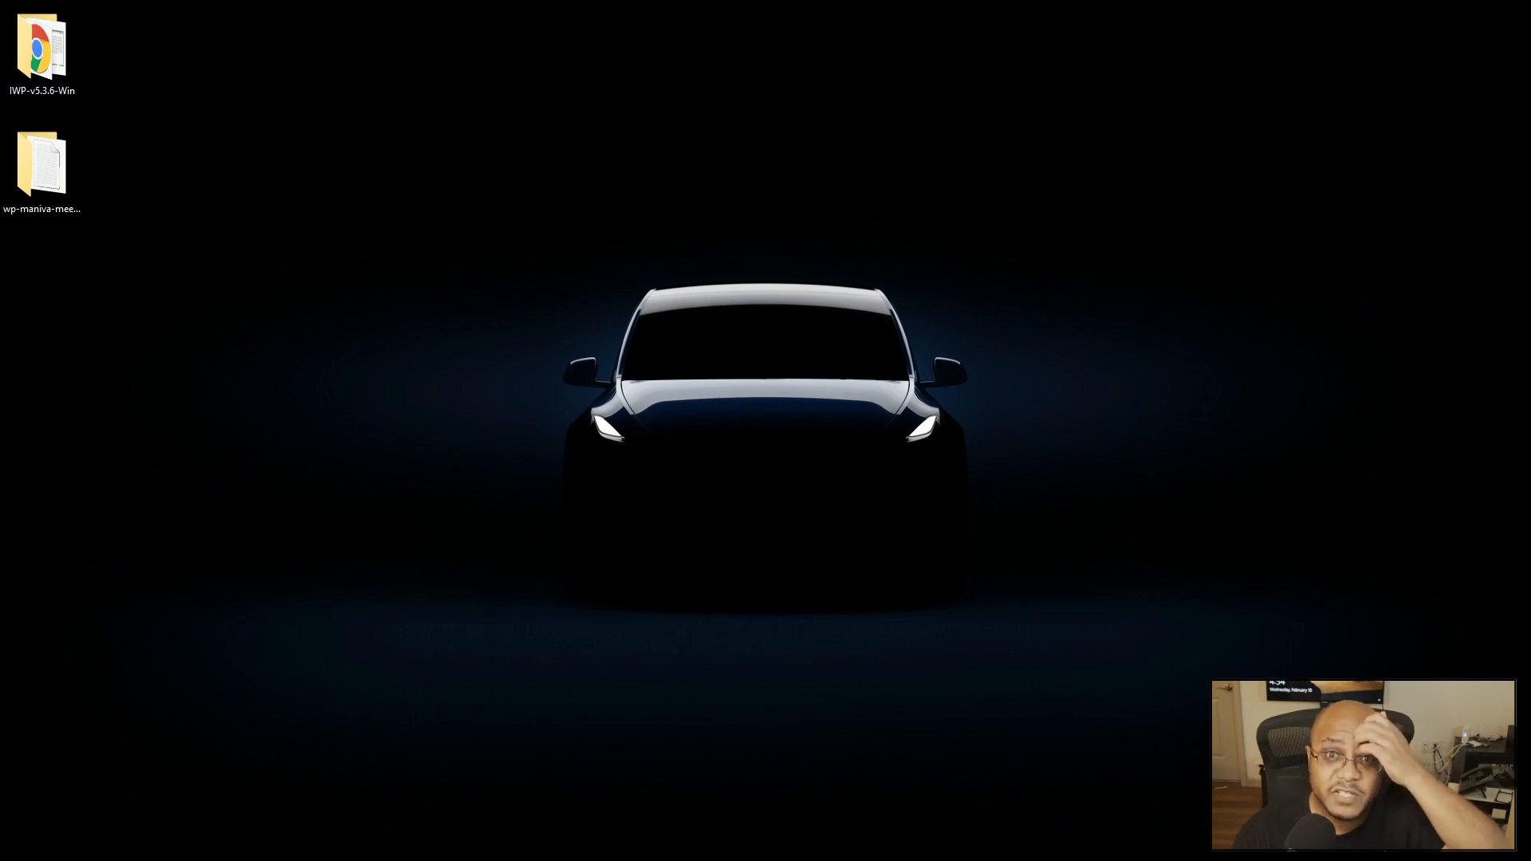
Reposition the Presenter sign-in window, enter the account password and sign in.
{"action": "left_click_drag", "start_coordinate": [792, 284], "coordinate": [746, 139]}
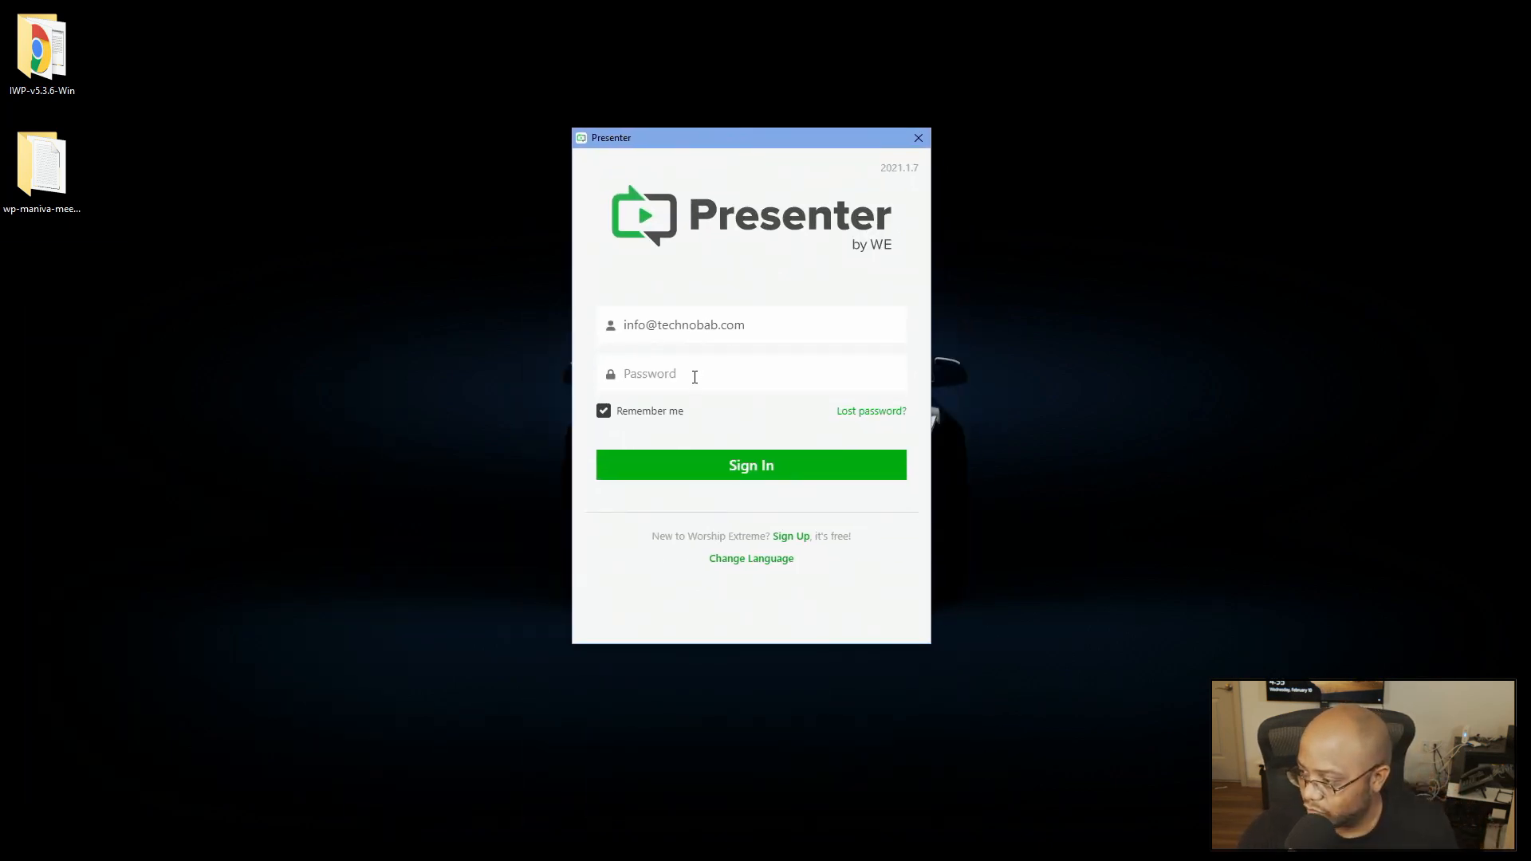
{"action": "left_click", "coordinate": [673, 381]}
{"action": "type", "text": "••••••••••••"}
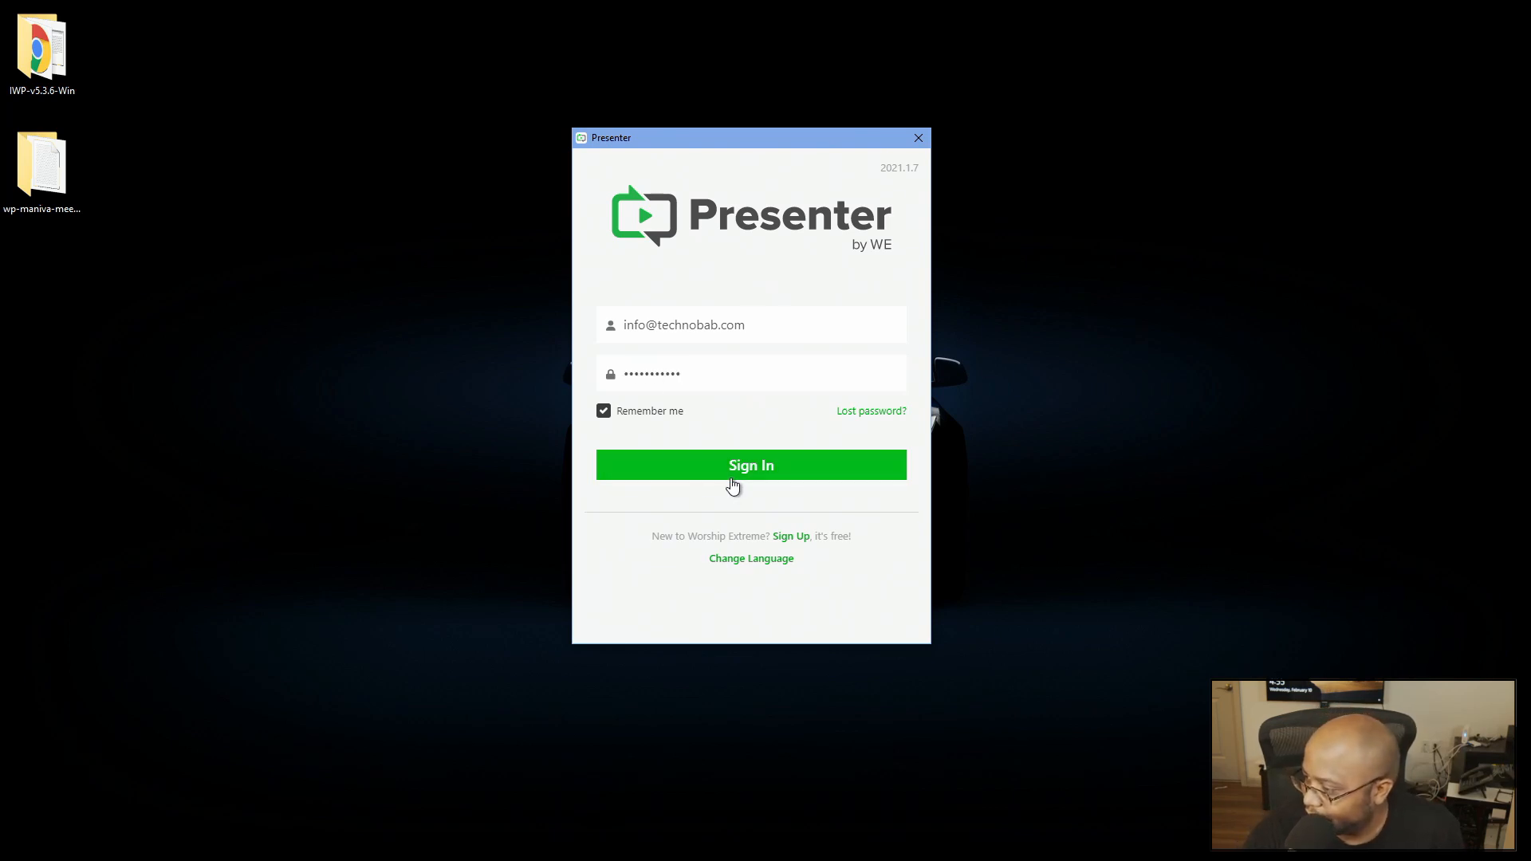
{"action": "left_click", "coordinate": [739, 475]}
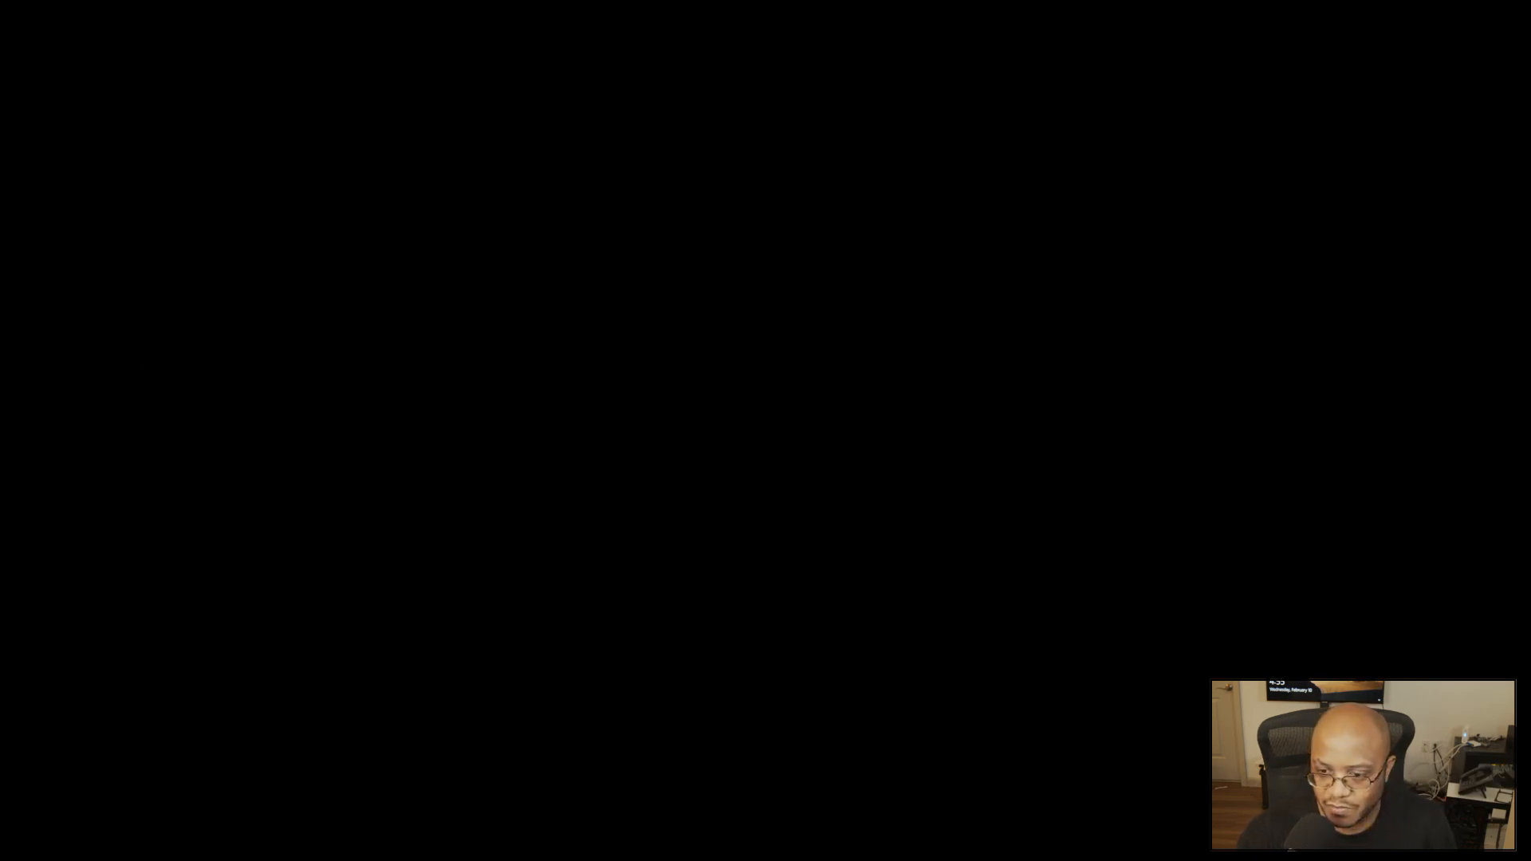
Bring the Presenter main window onto this display and maximize it.
{"action": "left_click_drag", "start_coordinate": [1530, 228], "coordinate": [1530, 223]}
{"action": "key", "text": "super+Left"}
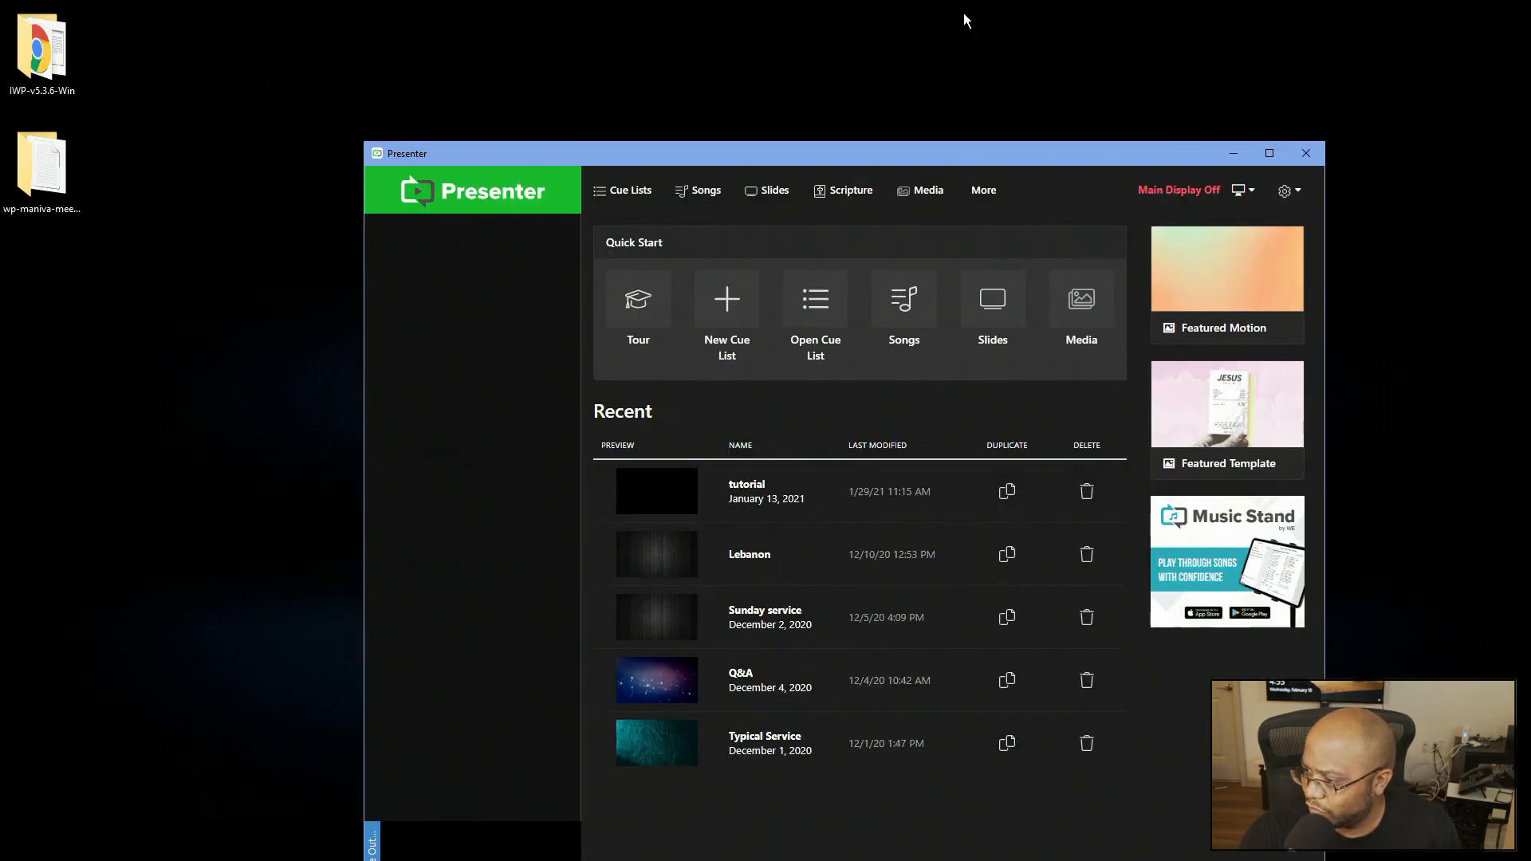
{"action": "double_click", "coordinate": [847, 148]}
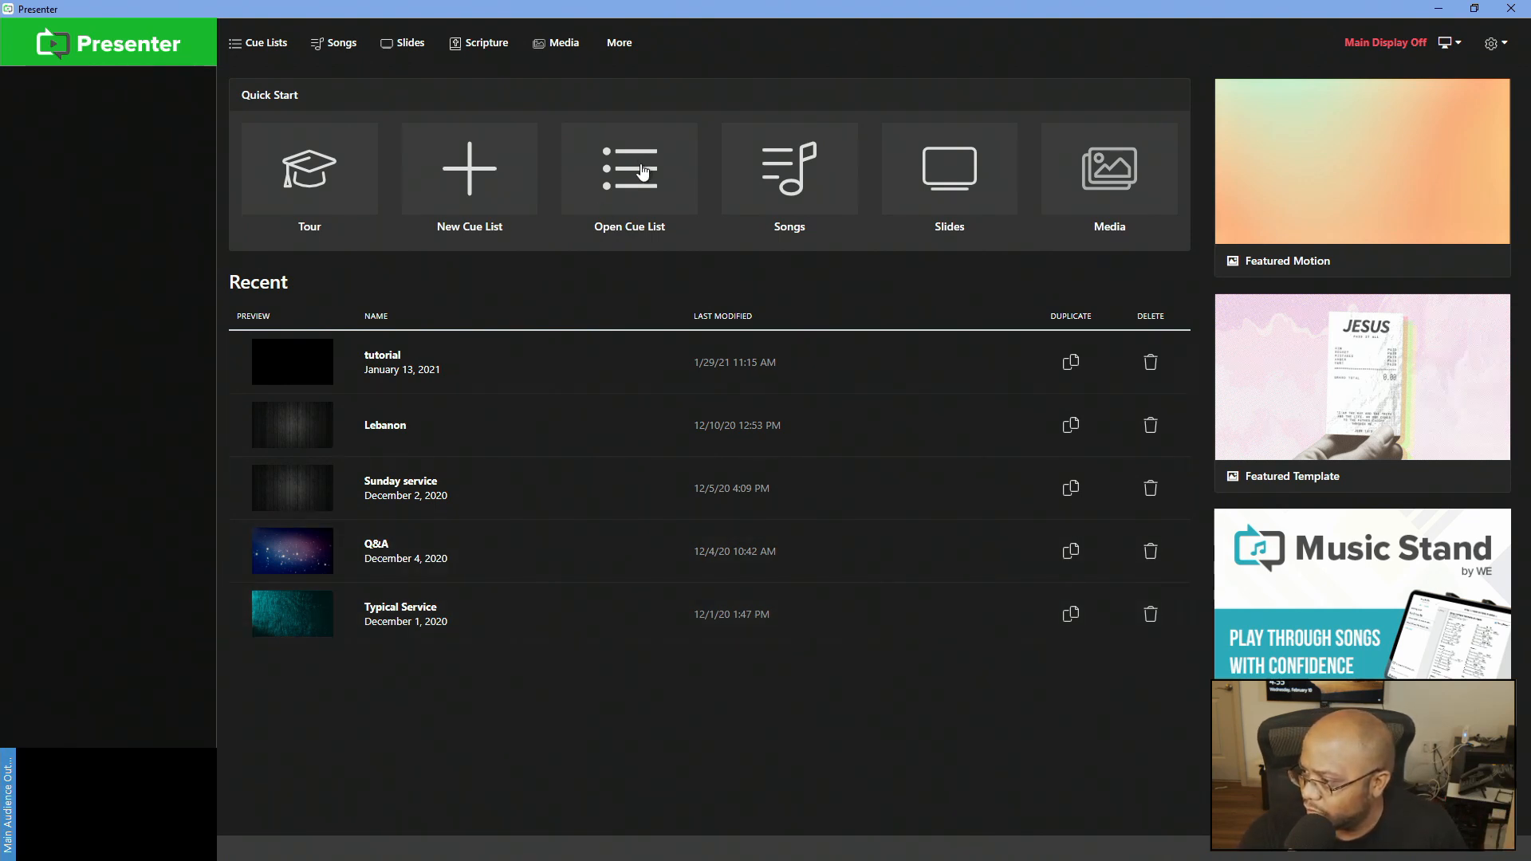
In the cue defaults in Settings, set the default background to -None- and enable inheriting the background when 'None' is selected.
{"action": "left_click", "coordinate": [629, 46]}
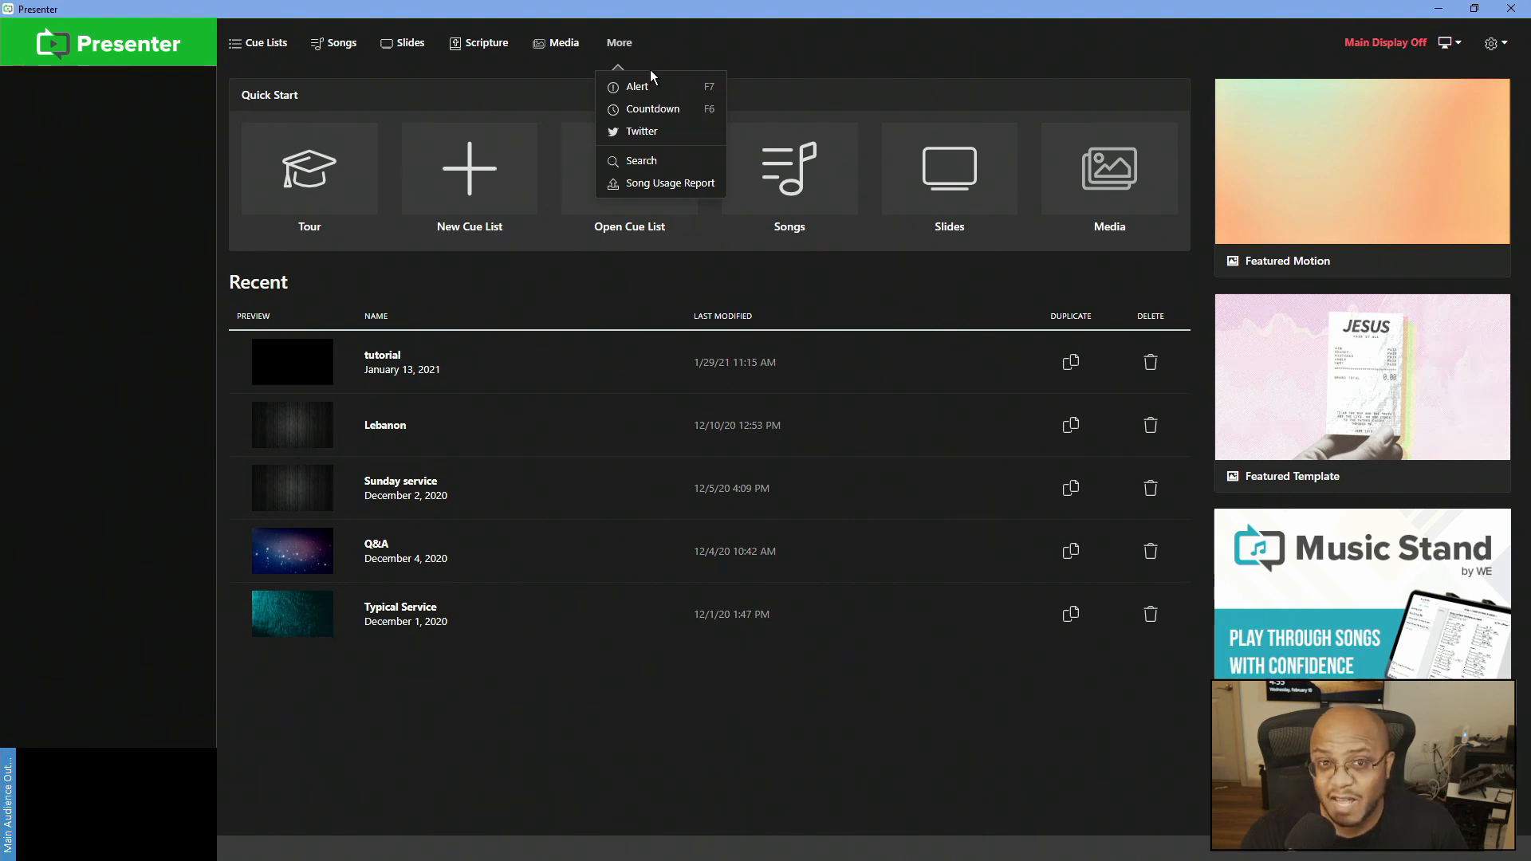
{"action": "left_click", "coordinate": [1491, 43]}
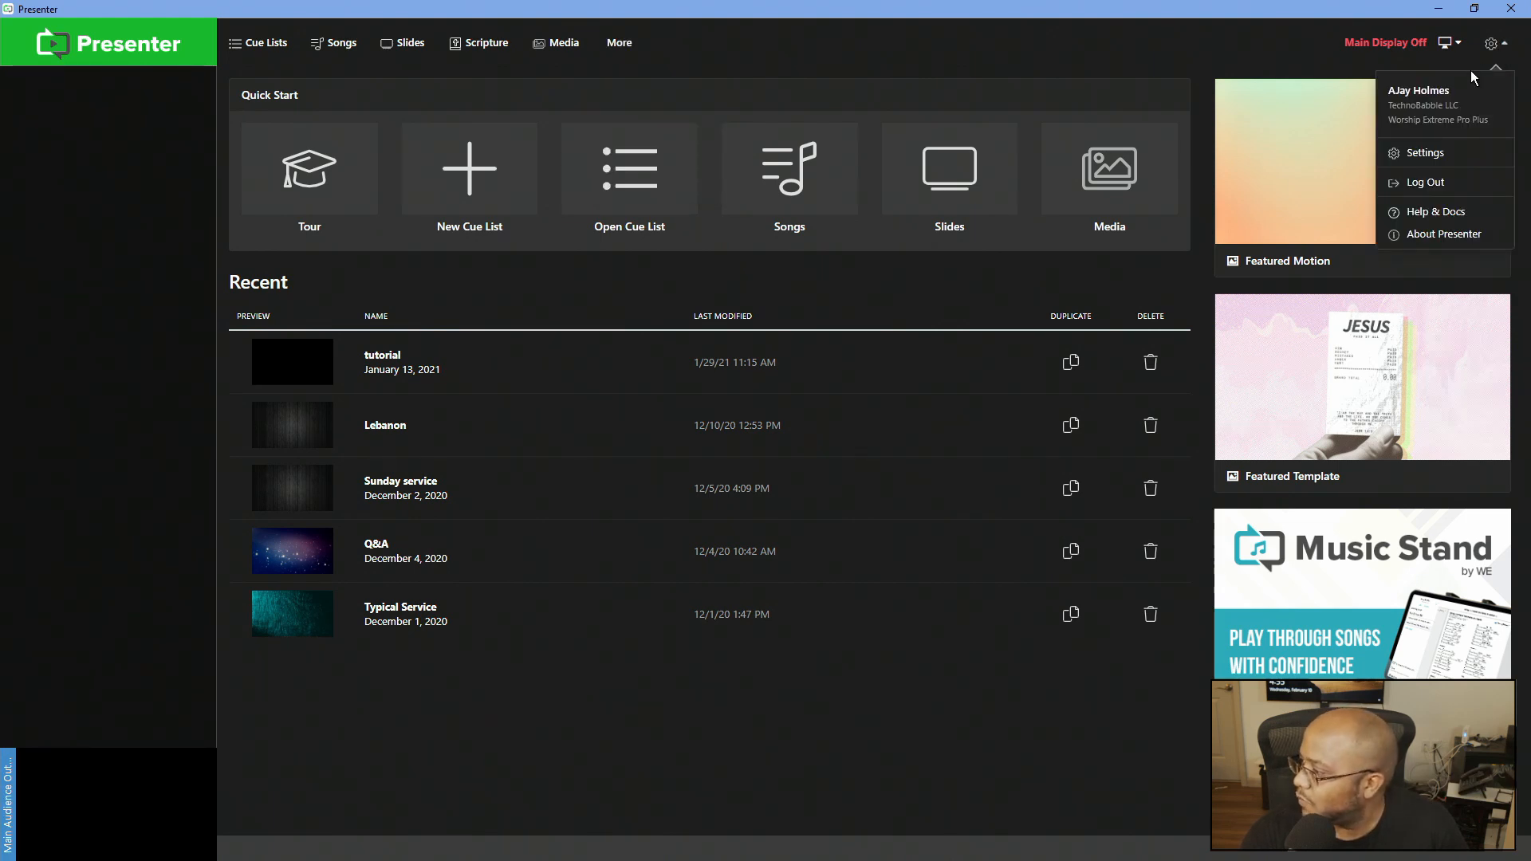
{"action": "left_click", "coordinate": [1445, 154]}
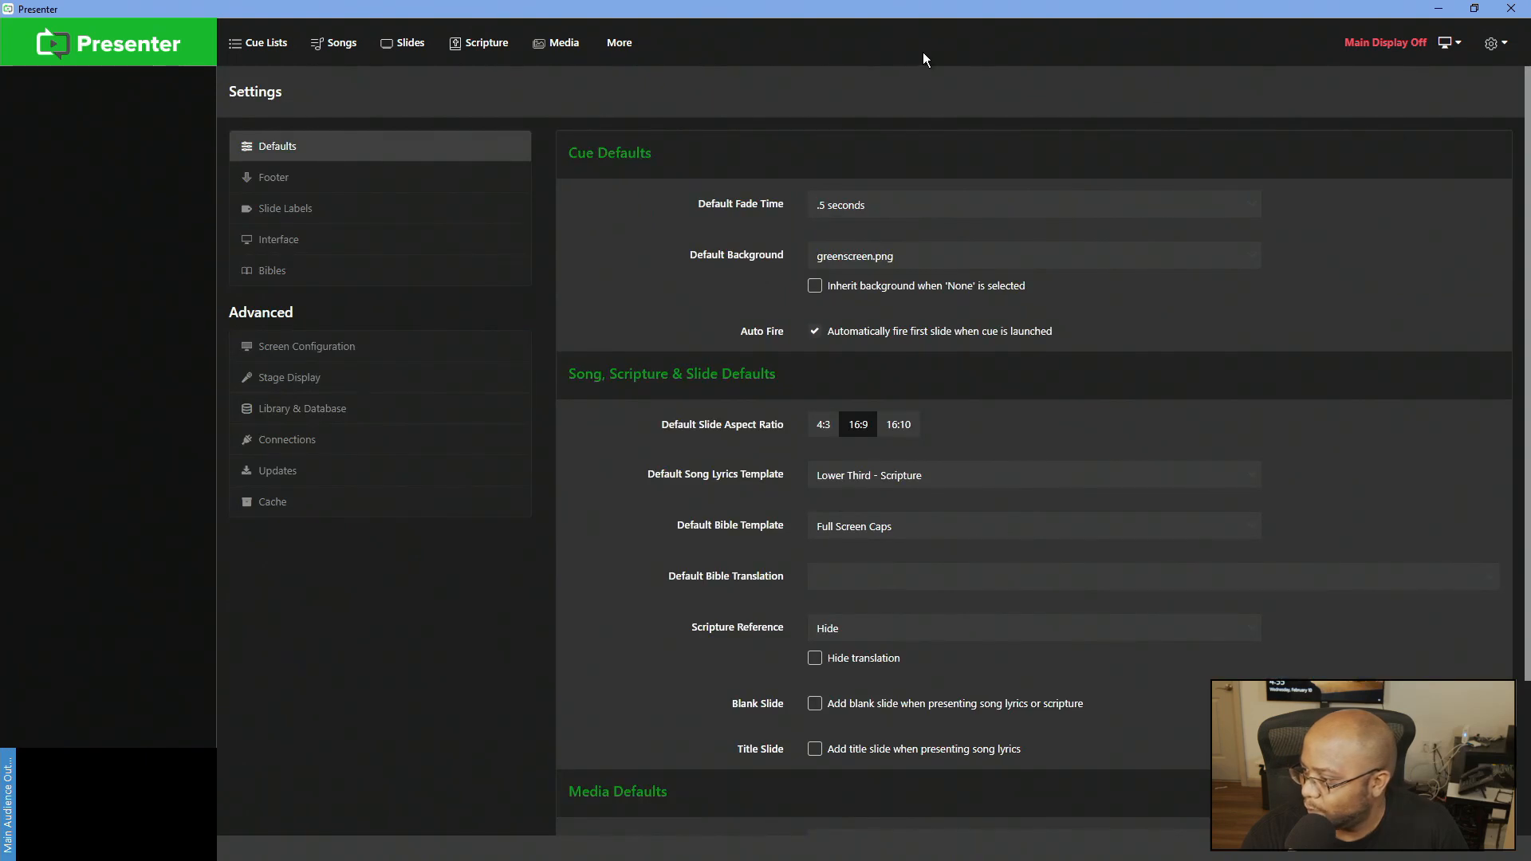
{"action": "left_click", "coordinate": [964, 259]}
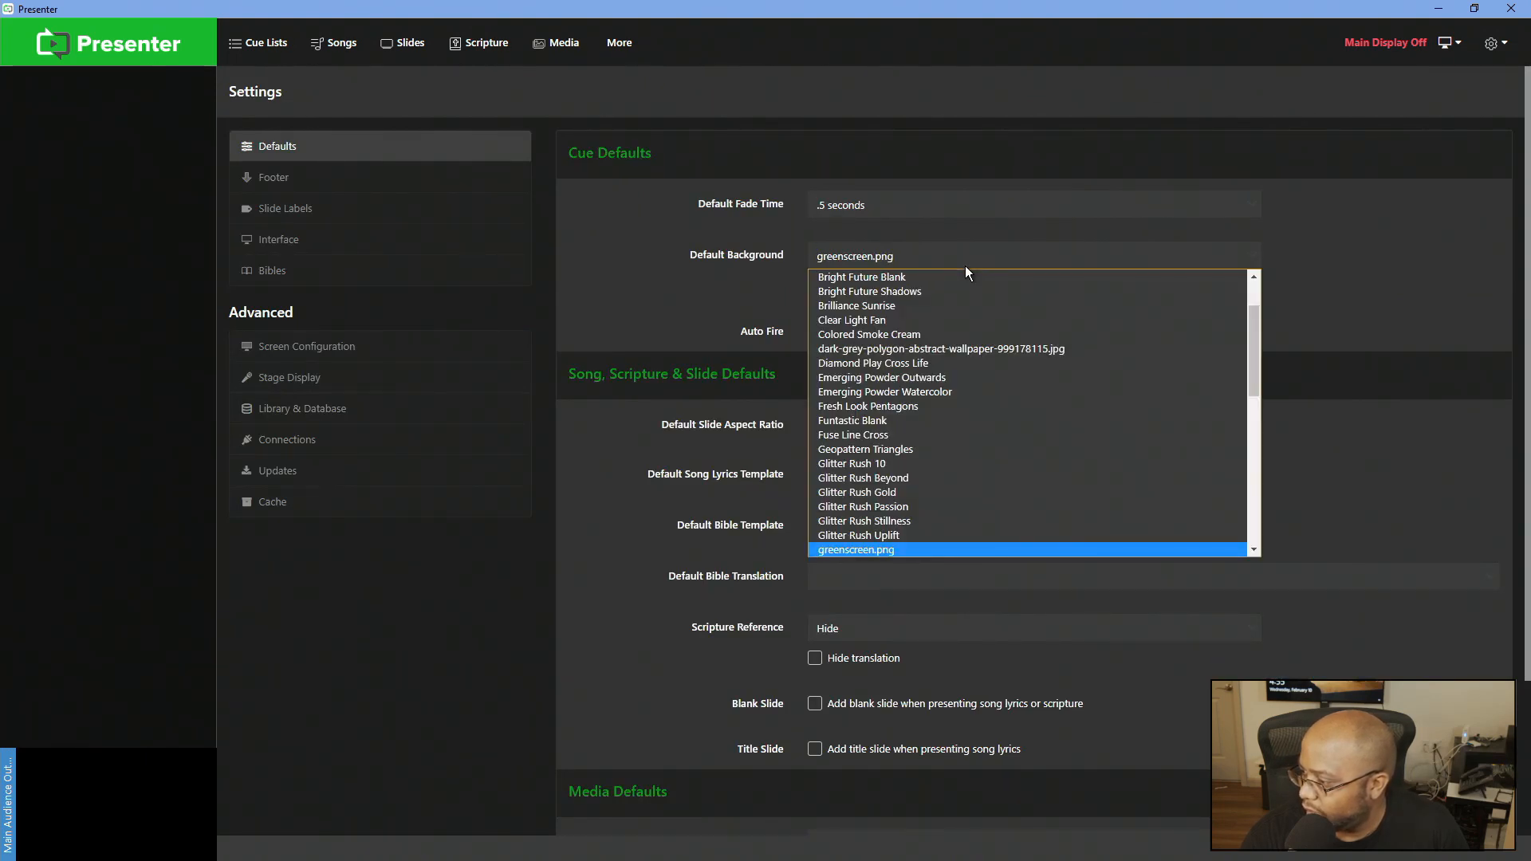
{"action": "scroll", "coordinate": [968, 435], "scroll_direction": "up", "scroll_amount": 1}
{"action": "scroll", "coordinate": [968, 434], "scroll_direction": "up", "scroll_amount": 2}
{"action": "left_click", "coordinate": [943, 277]}
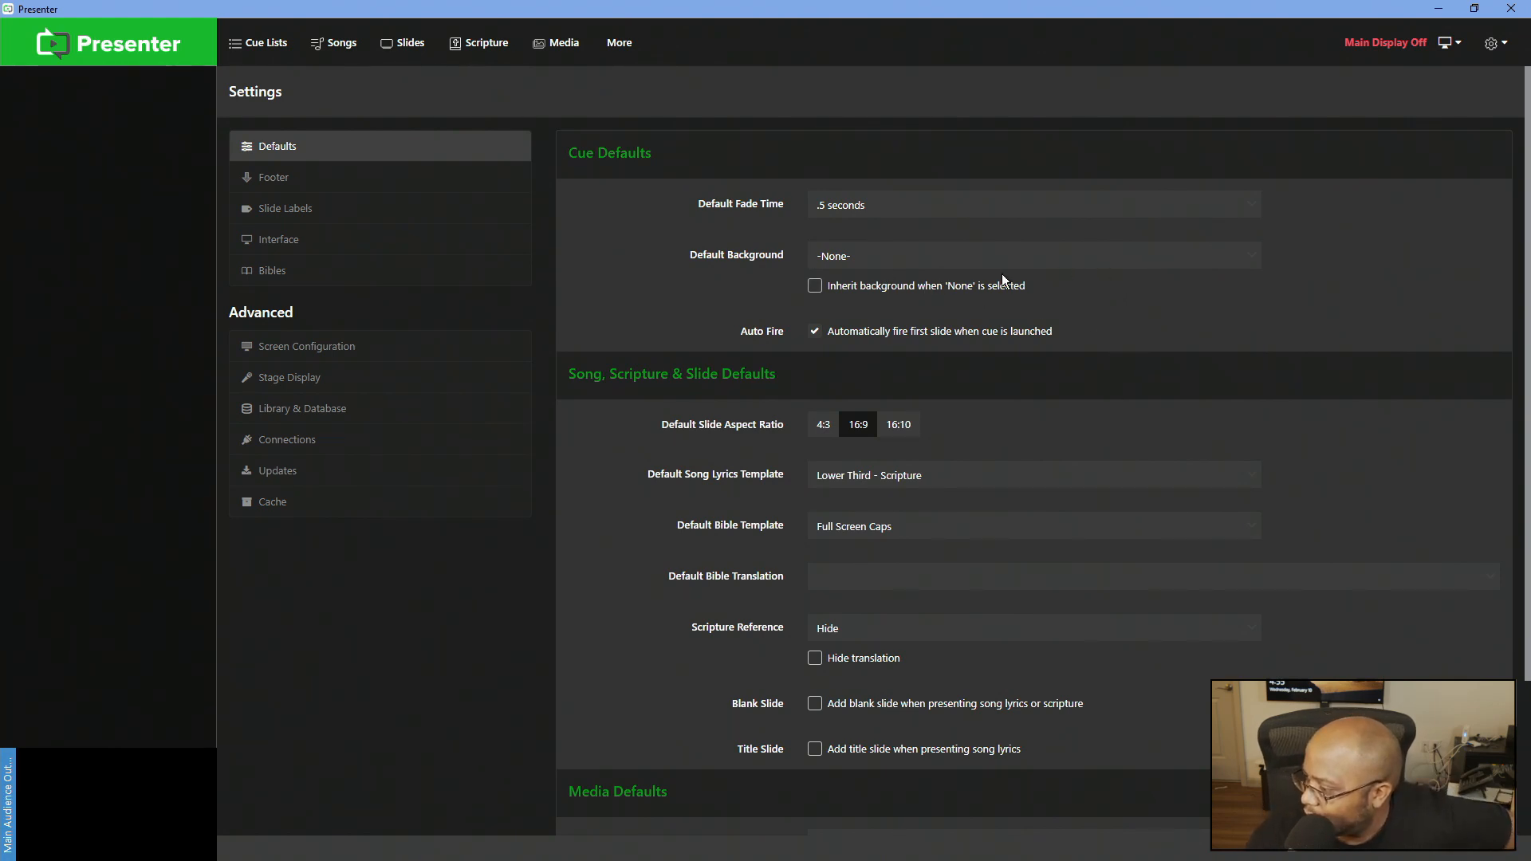
{"action": "left_click", "coordinate": [817, 287]}
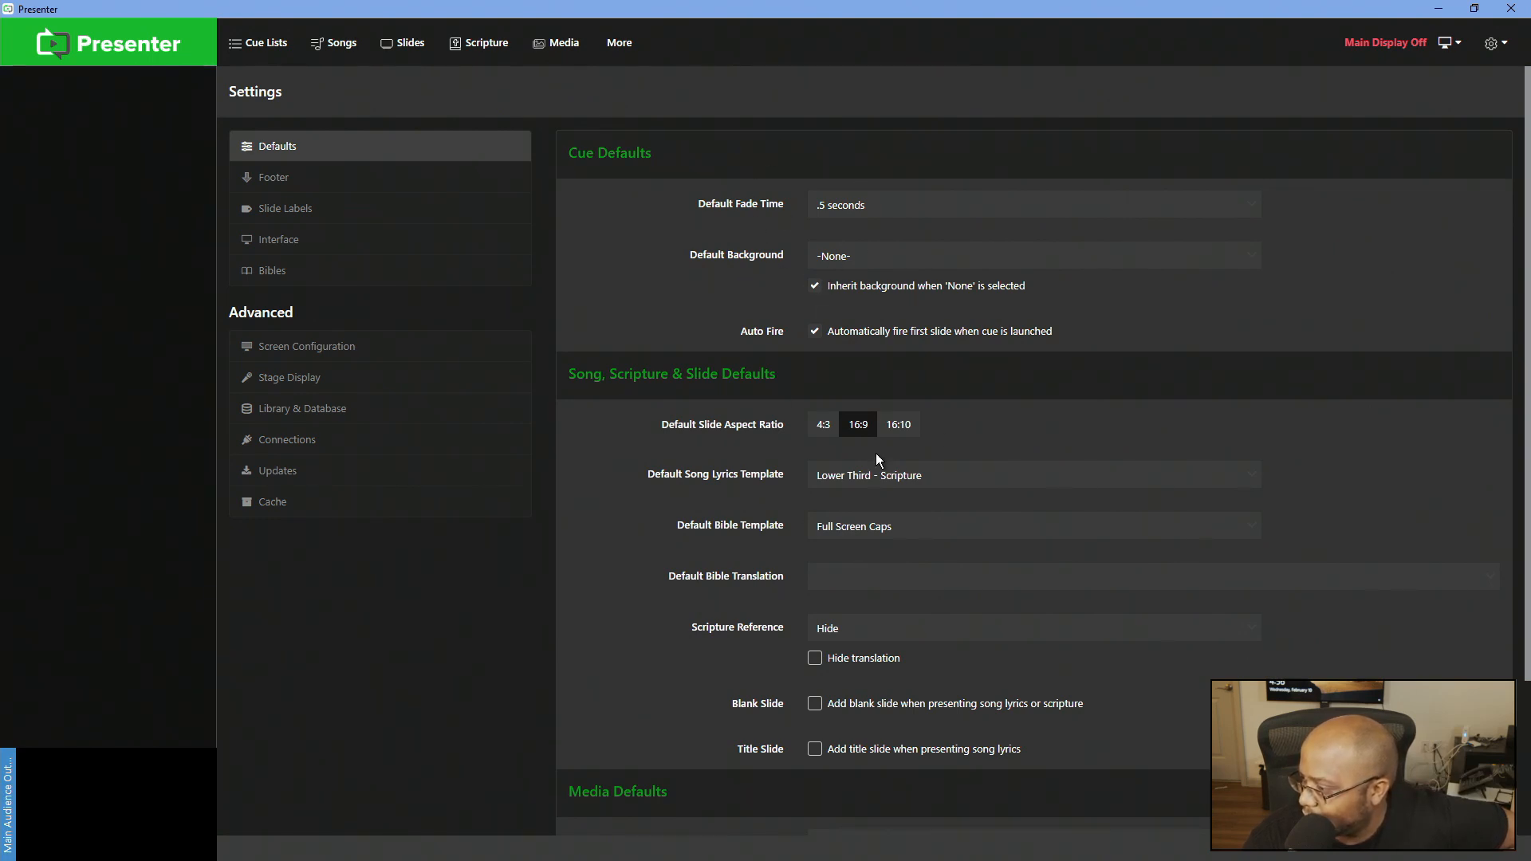
Set the default Bible translation to New King James.xml.
{"action": "scroll", "coordinate": [876, 453], "scroll_direction": "down", "scroll_amount": 2}
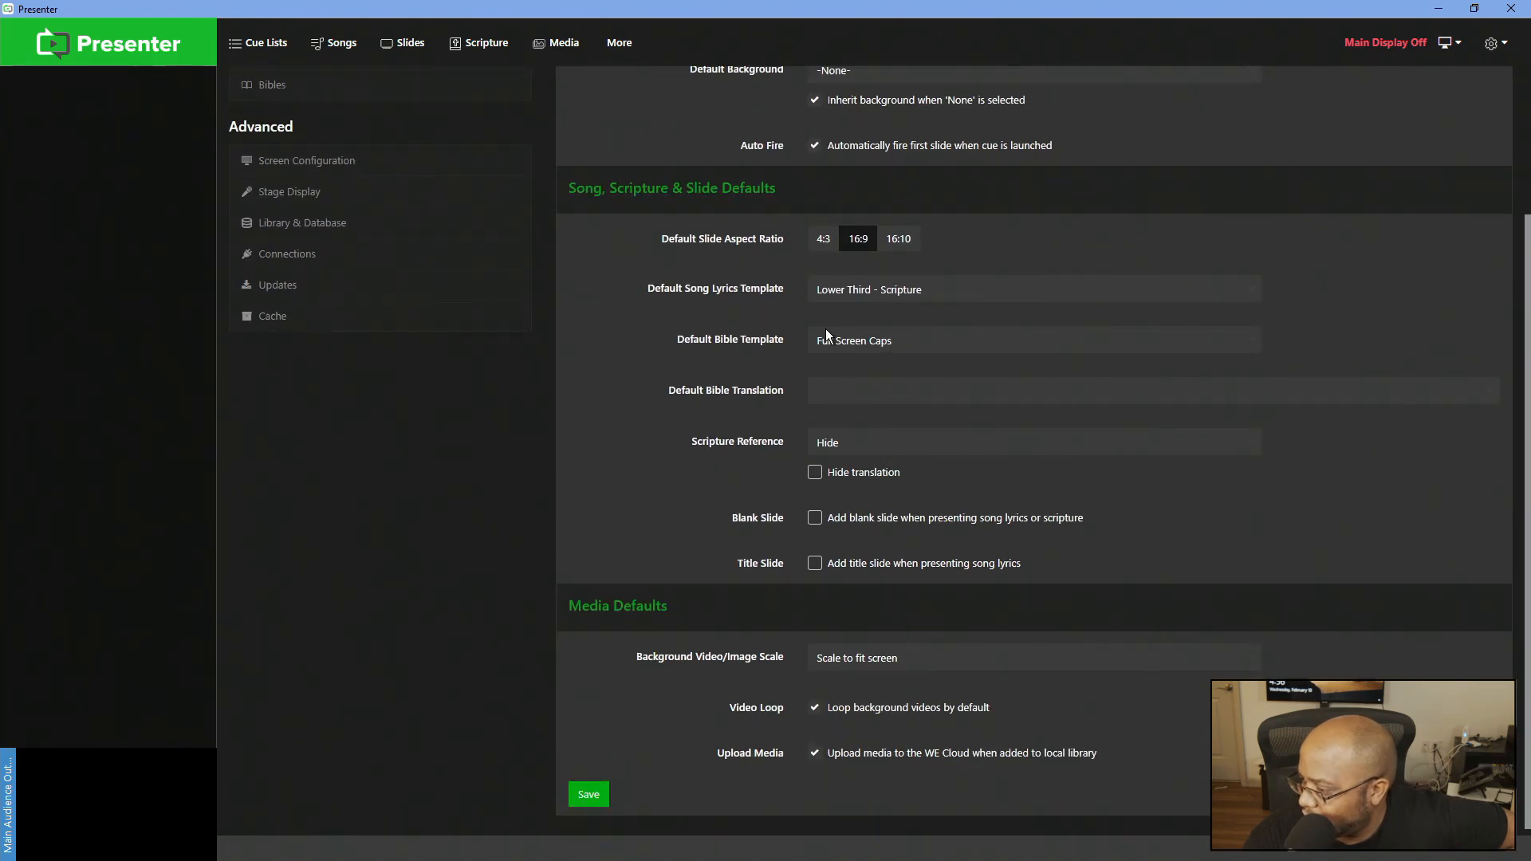
{"action": "left_click", "coordinate": [865, 389]}
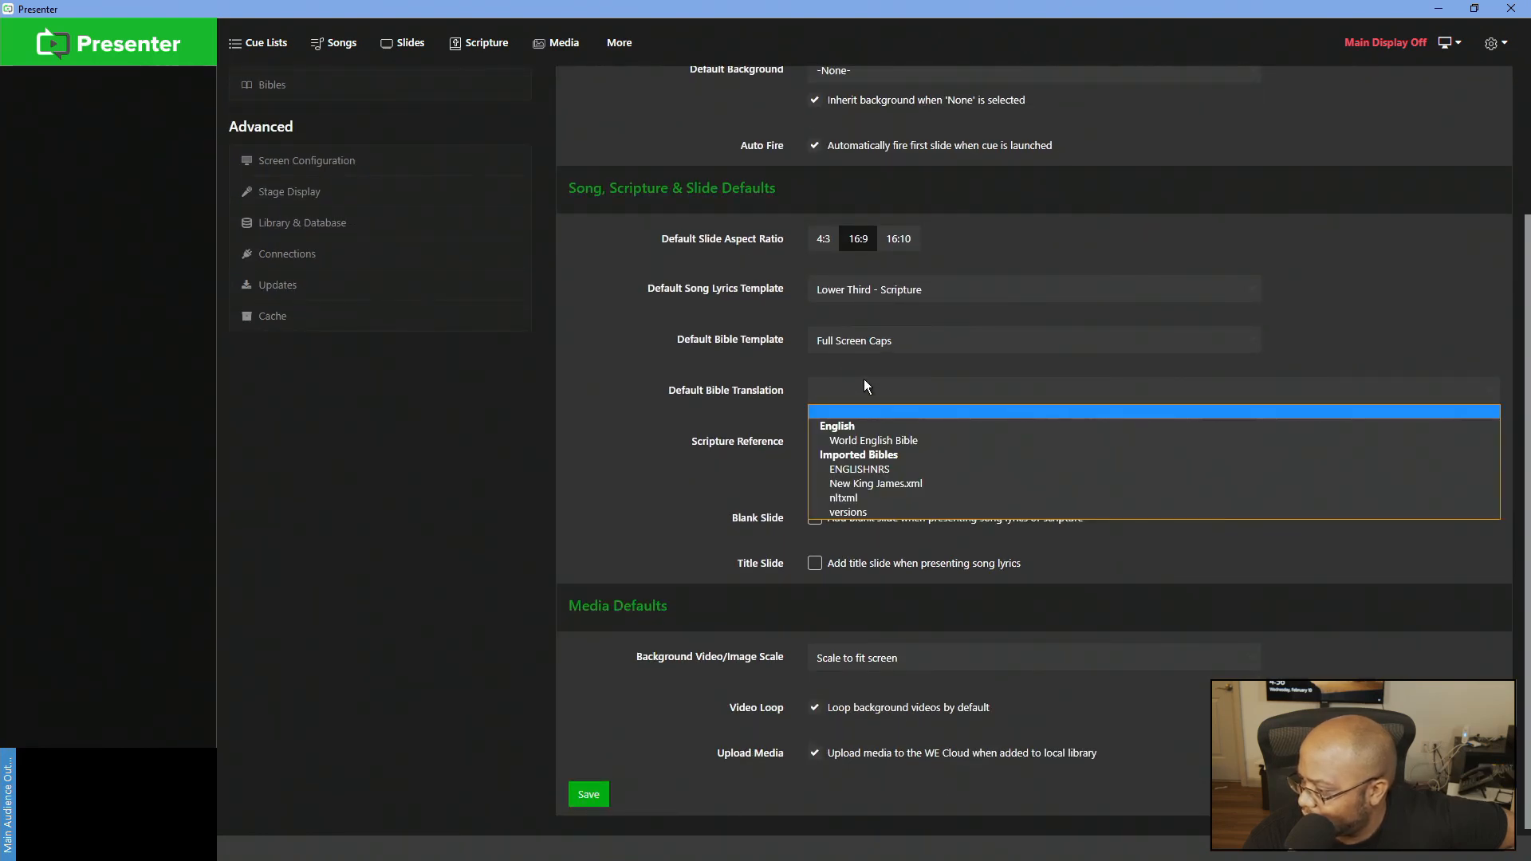
{"action": "left_click", "coordinate": [884, 484]}
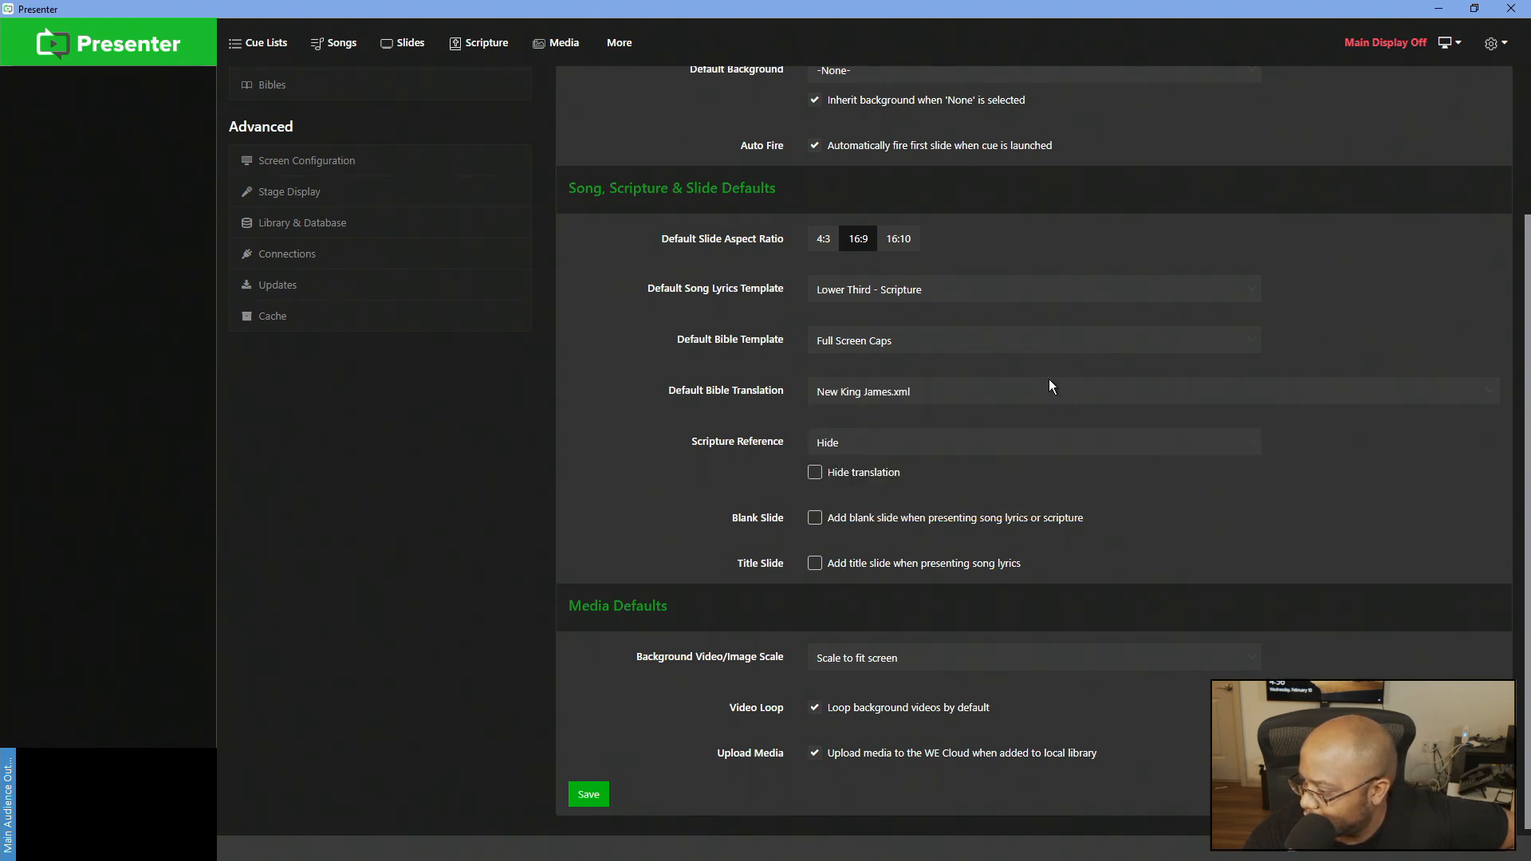
Set the scripture reference to Bottom Right with the translation hidden, and save the default settings.
{"action": "left_click", "coordinate": [861, 443]}
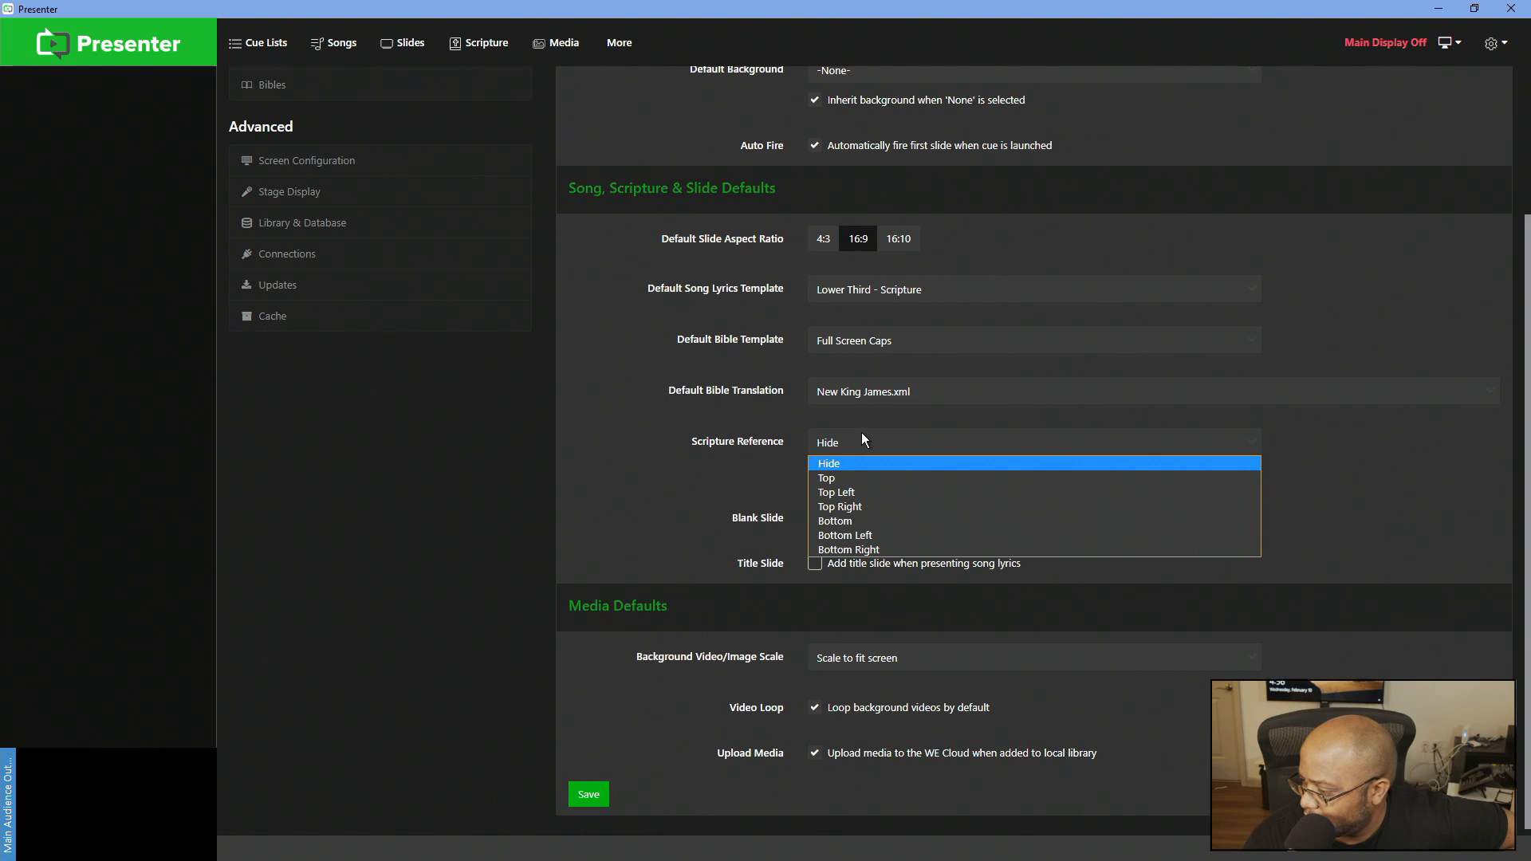
{"action": "left_click", "coordinate": [879, 550]}
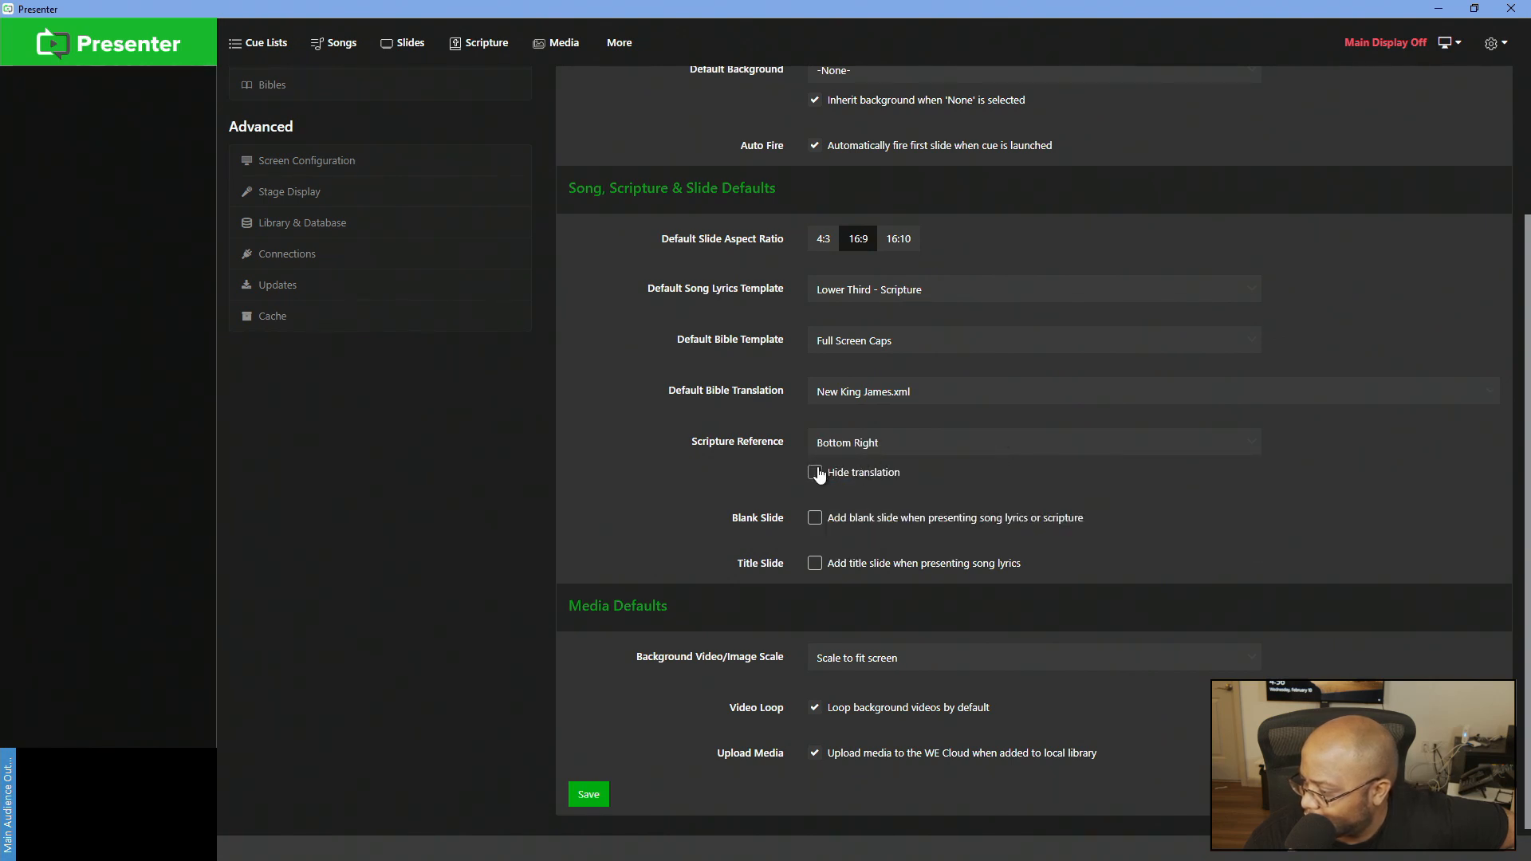
{"action": "left_click", "coordinate": [817, 479]}
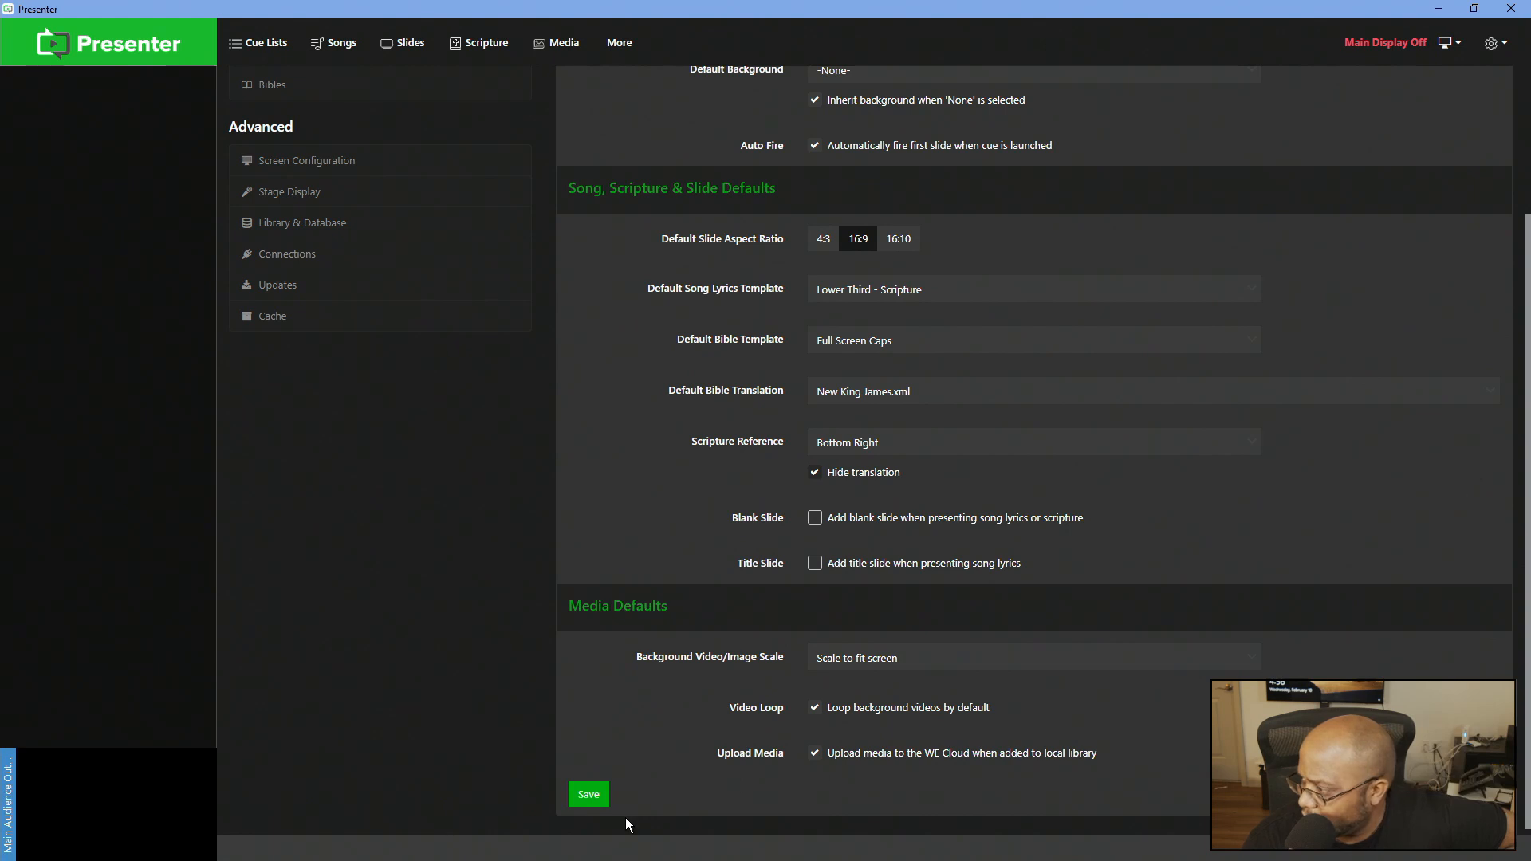
{"action": "left_click", "coordinate": [587, 801]}
Review the Footer, Slide Labels, Interface and Bibles settings, including the list of downloadable Worship Extreme Bibles.
{"action": "scroll", "coordinate": [1085, 567], "scroll_direction": "up", "scroll_amount": 3}
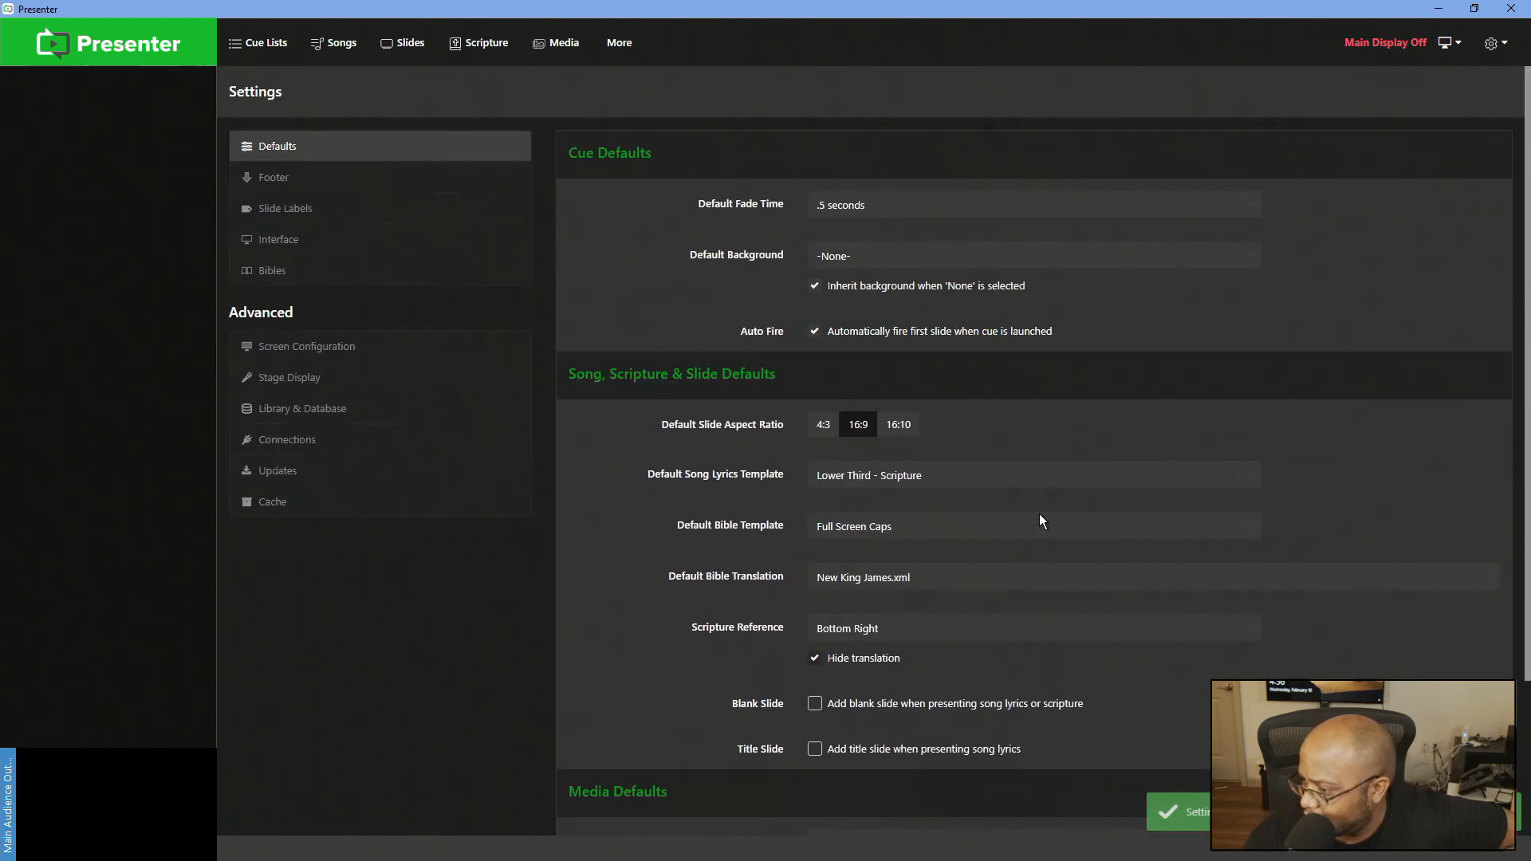
{"action": "left_click", "coordinate": [348, 181]}
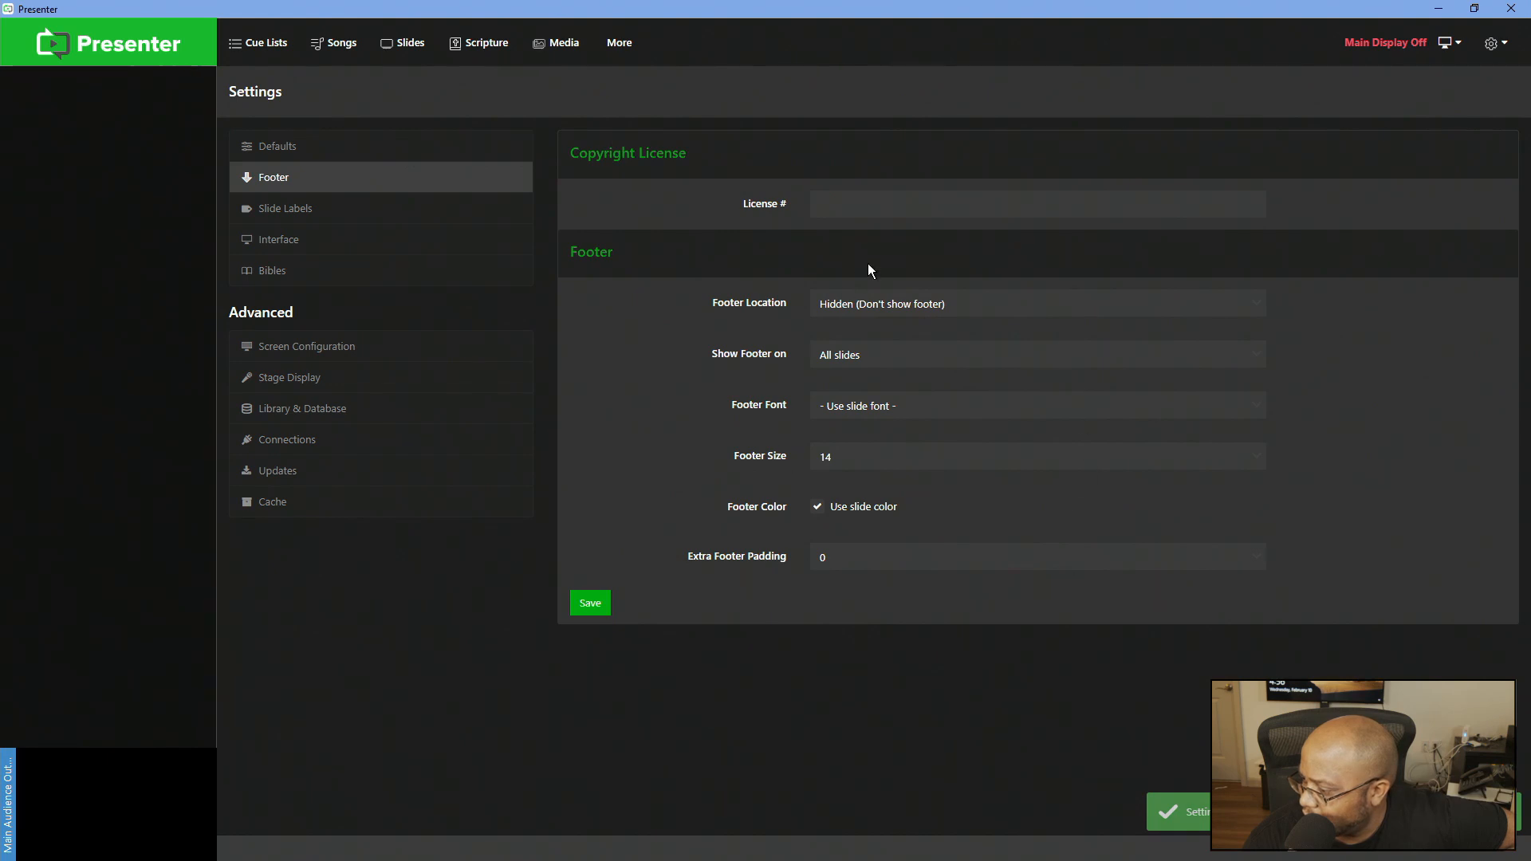
{"action": "left_click", "coordinate": [306, 218]}
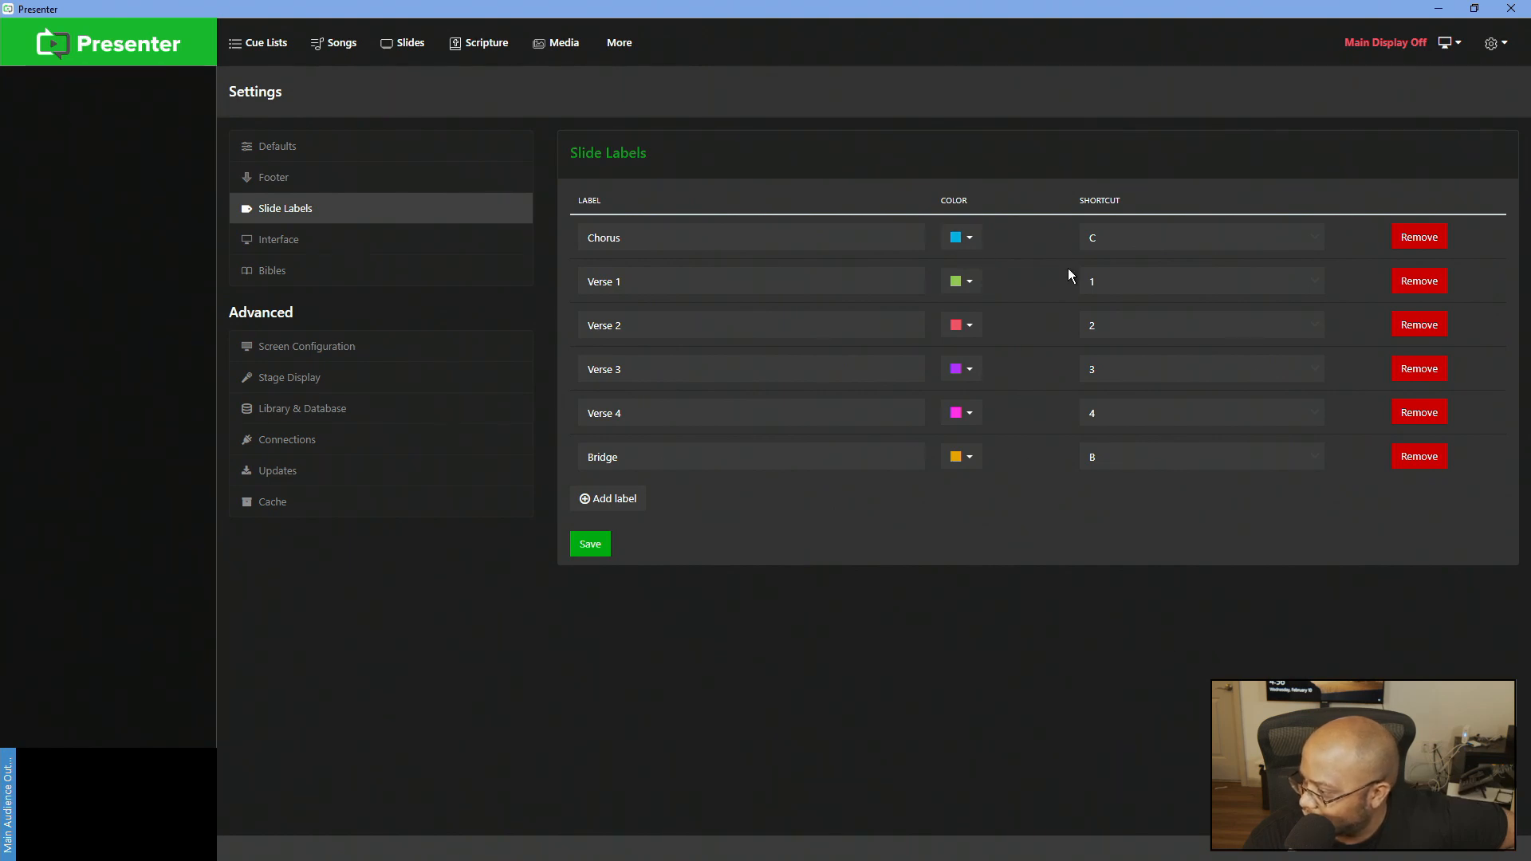
{"action": "left_click", "coordinate": [288, 246]}
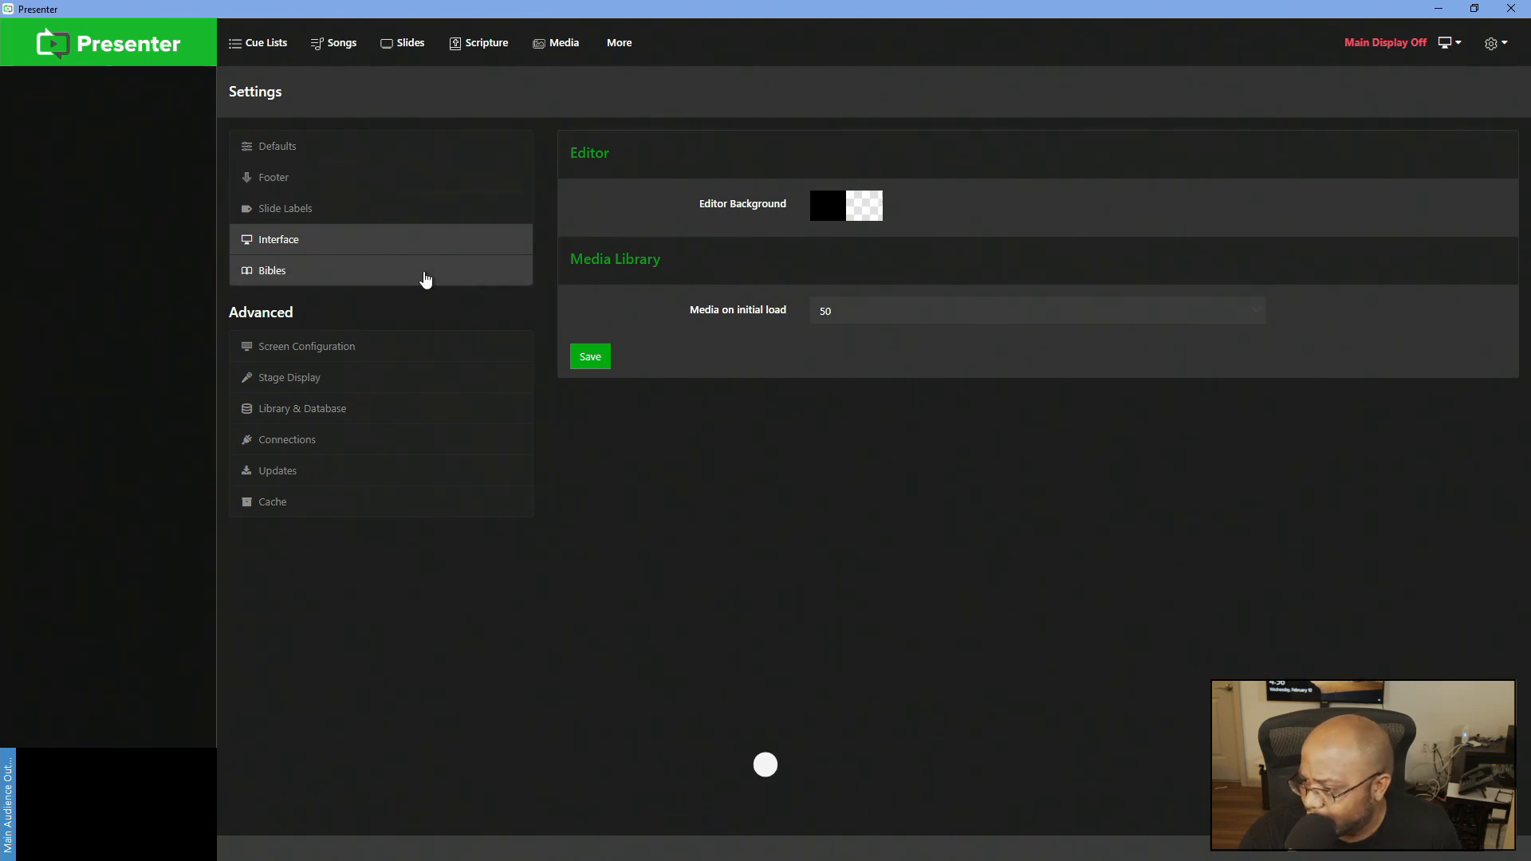
{"action": "left_click", "coordinate": [325, 284]}
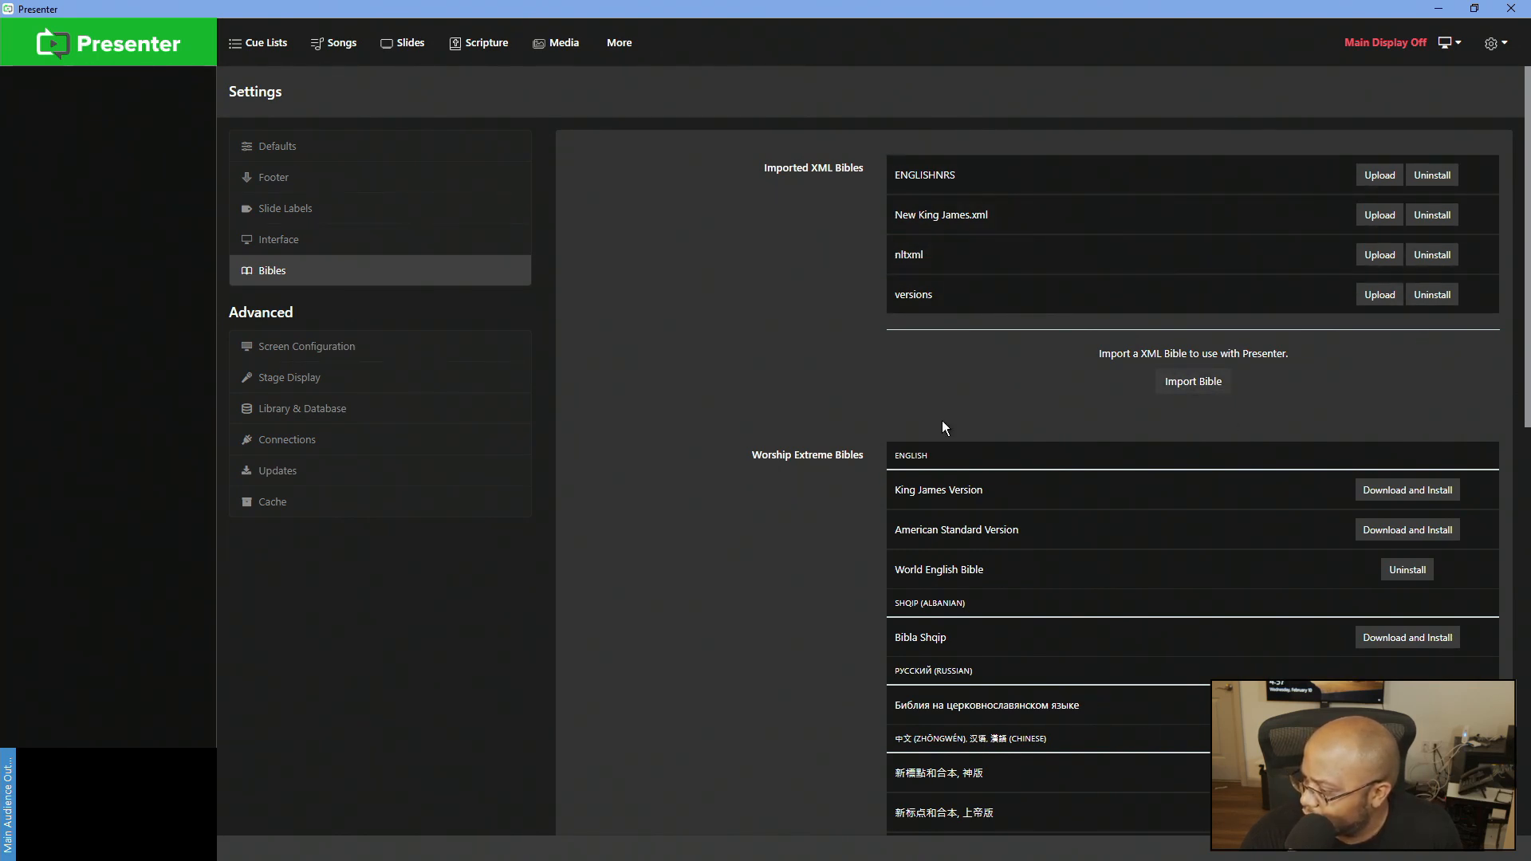
{"action": "scroll", "coordinate": [940, 419], "scroll_direction": "down", "scroll_amount": 5}
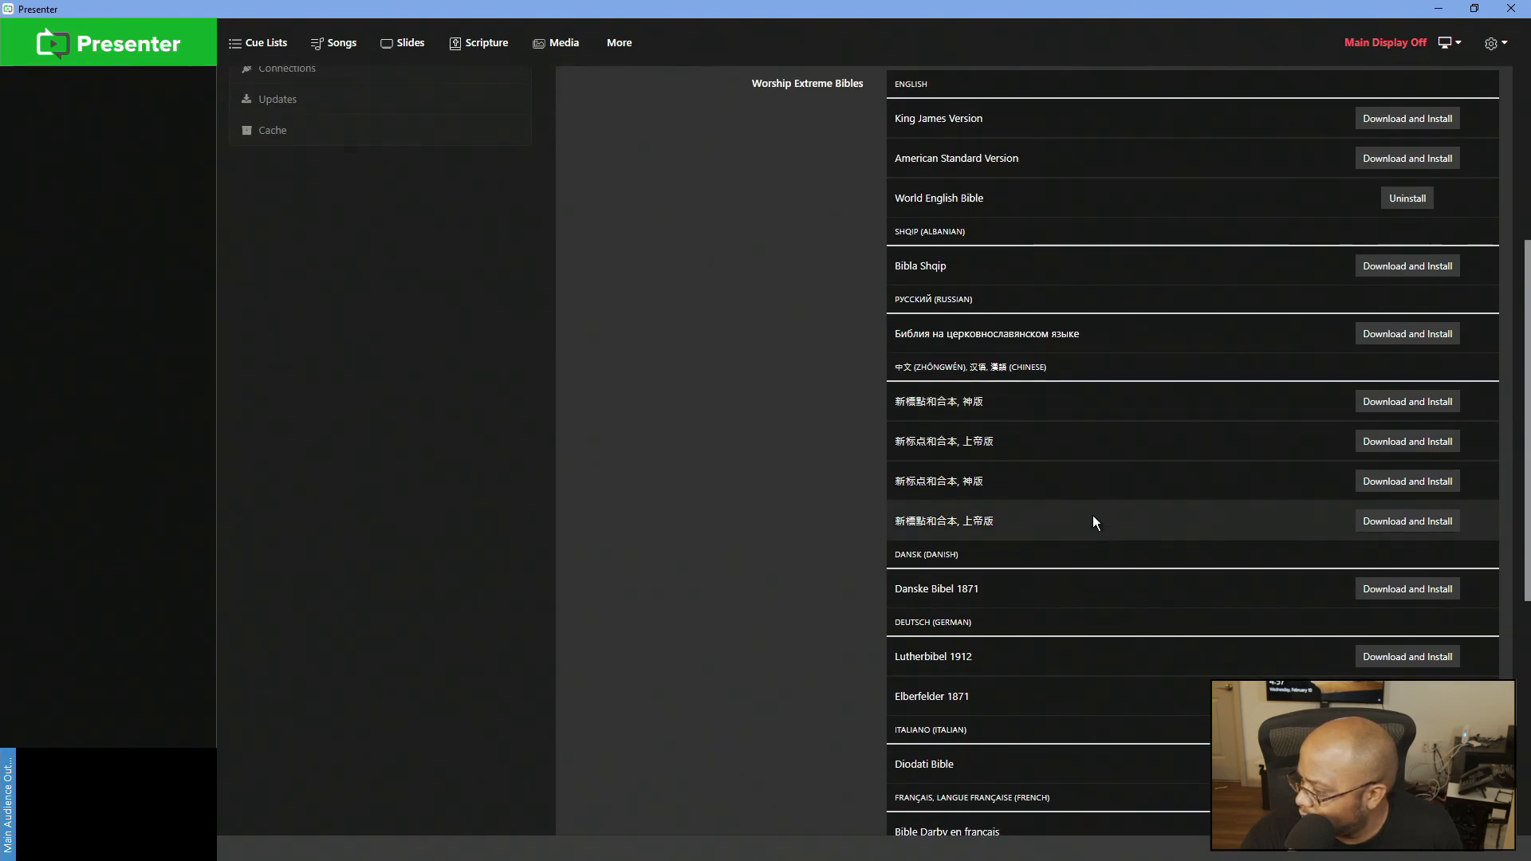
Download and install the King James Version from the Worship Extreme Bibles.
{"action": "scroll", "coordinate": [1093, 516], "scroll_direction": "up", "scroll_amount": 2}
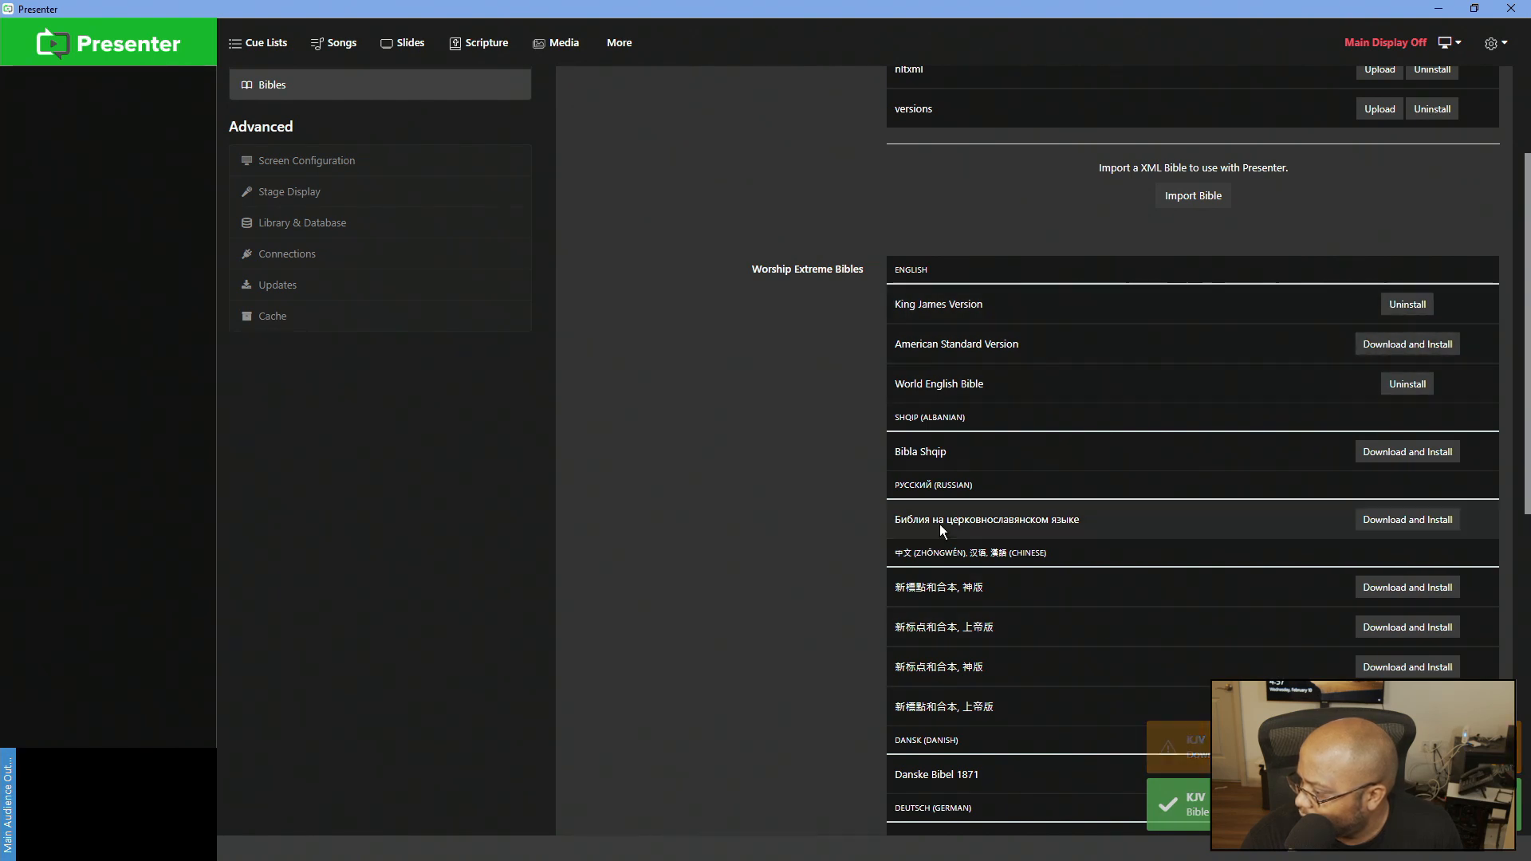
{"action": "scroll", "coordinate": [1049, 511], "scroll_direction": "up", "scroll_amount": 3}
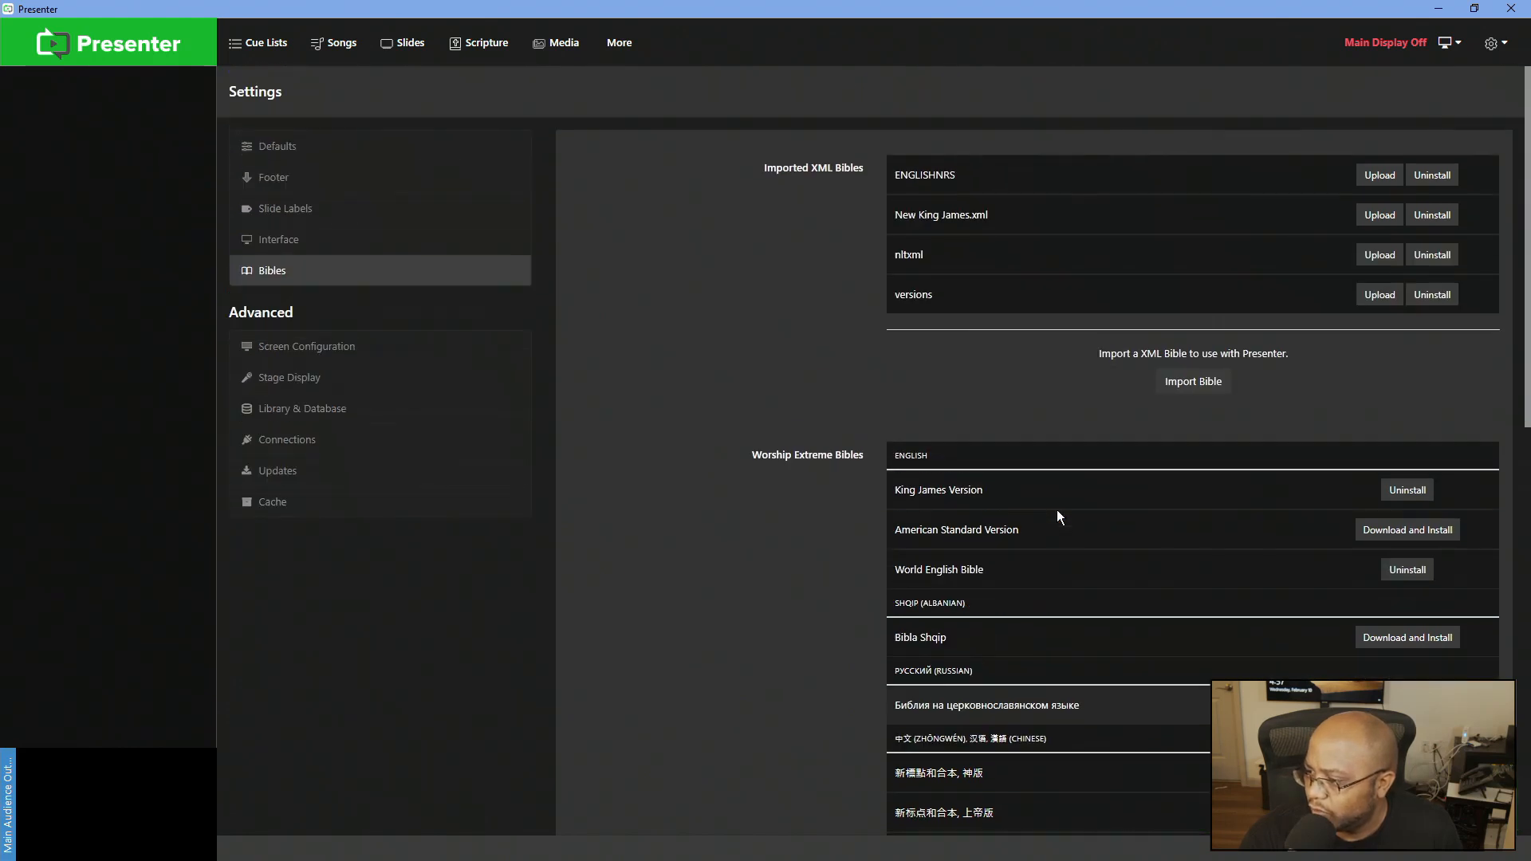
Try adding an extra screen in the Screen Configuration with its display set to Window, and remove that screen again.
{"action": "left_click", "coordinate": [321, 348]}
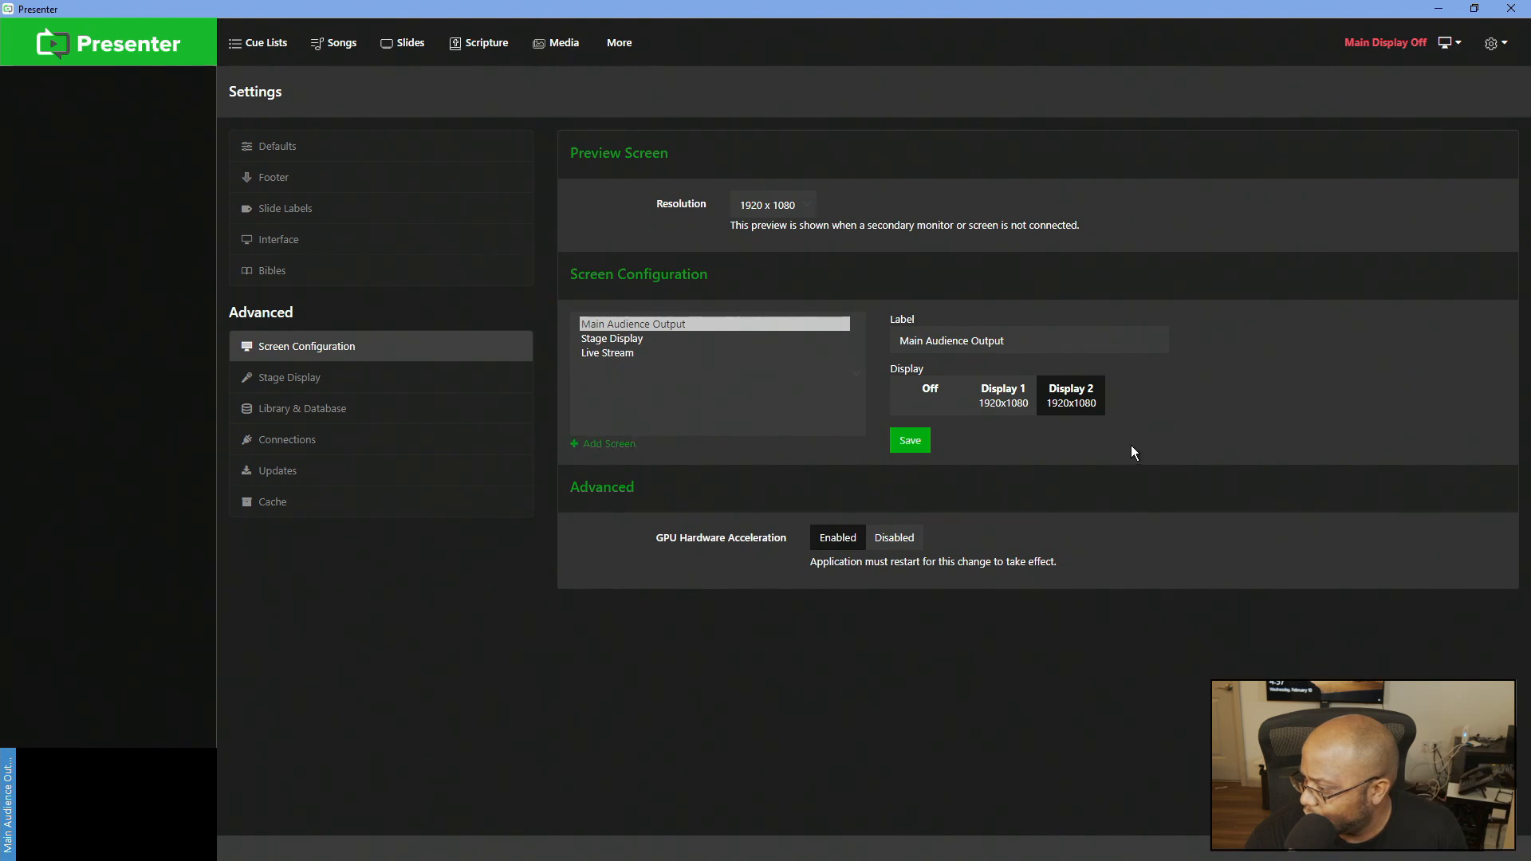
{"action": "left_click", "coordinate": [606, 447]}
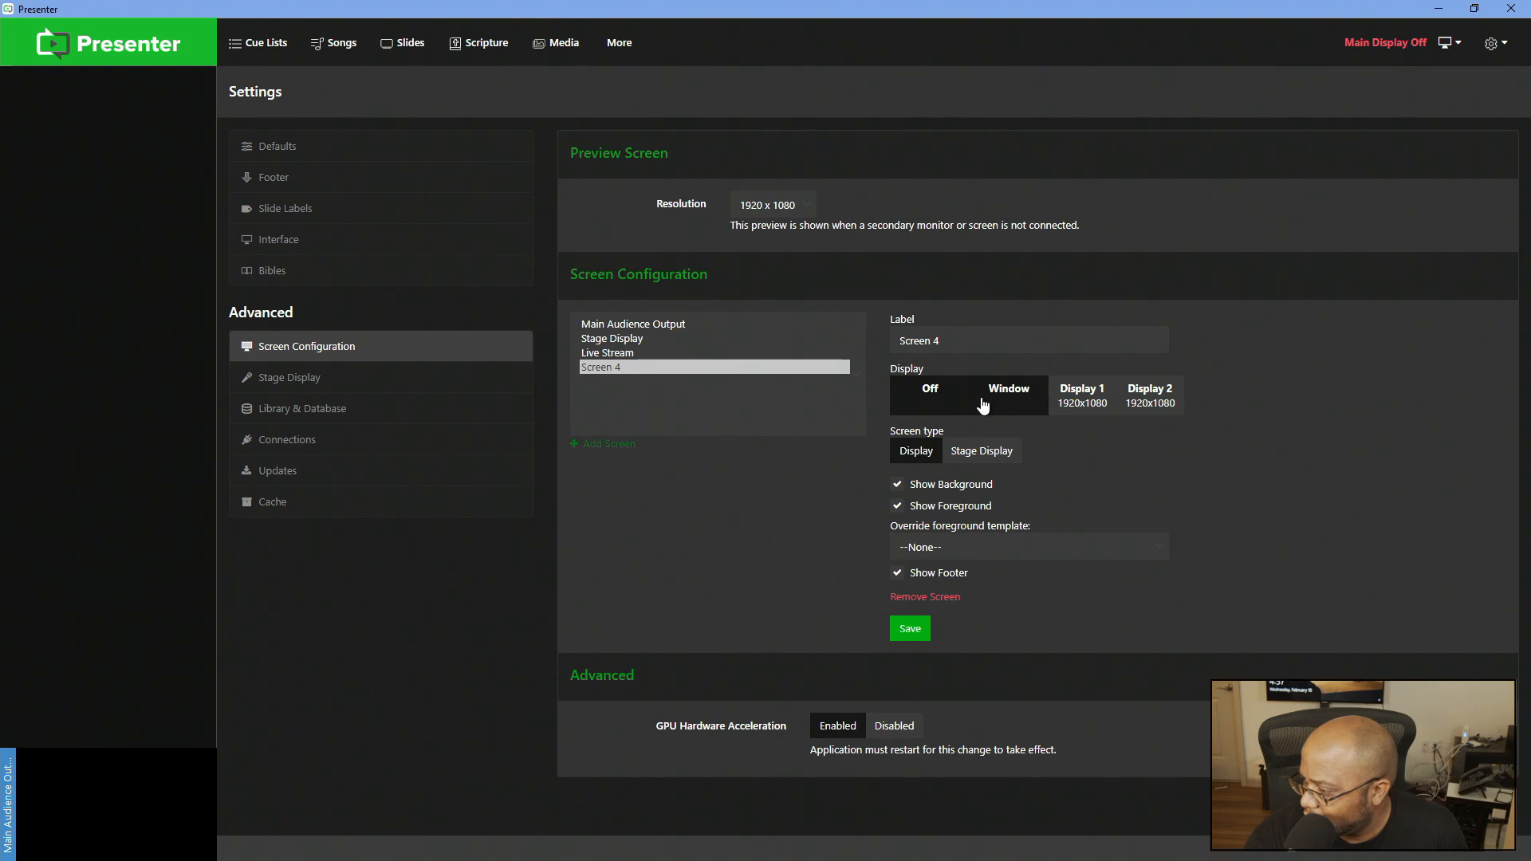
{"action": "left_click", "coordinate": [1018, 402]}
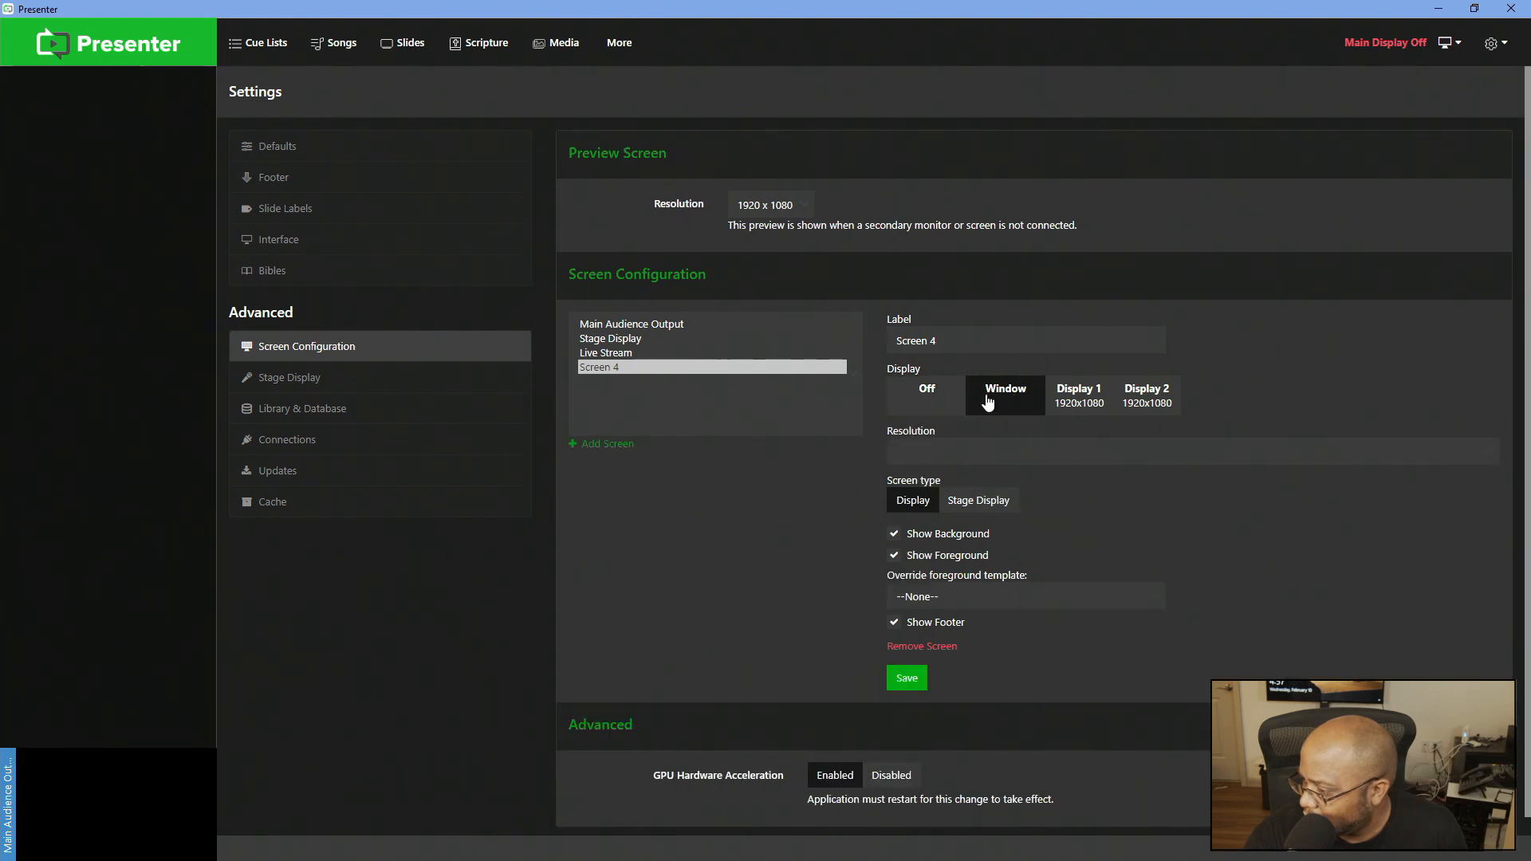
{"action": "left_click", "coordinate": [963, 453]}
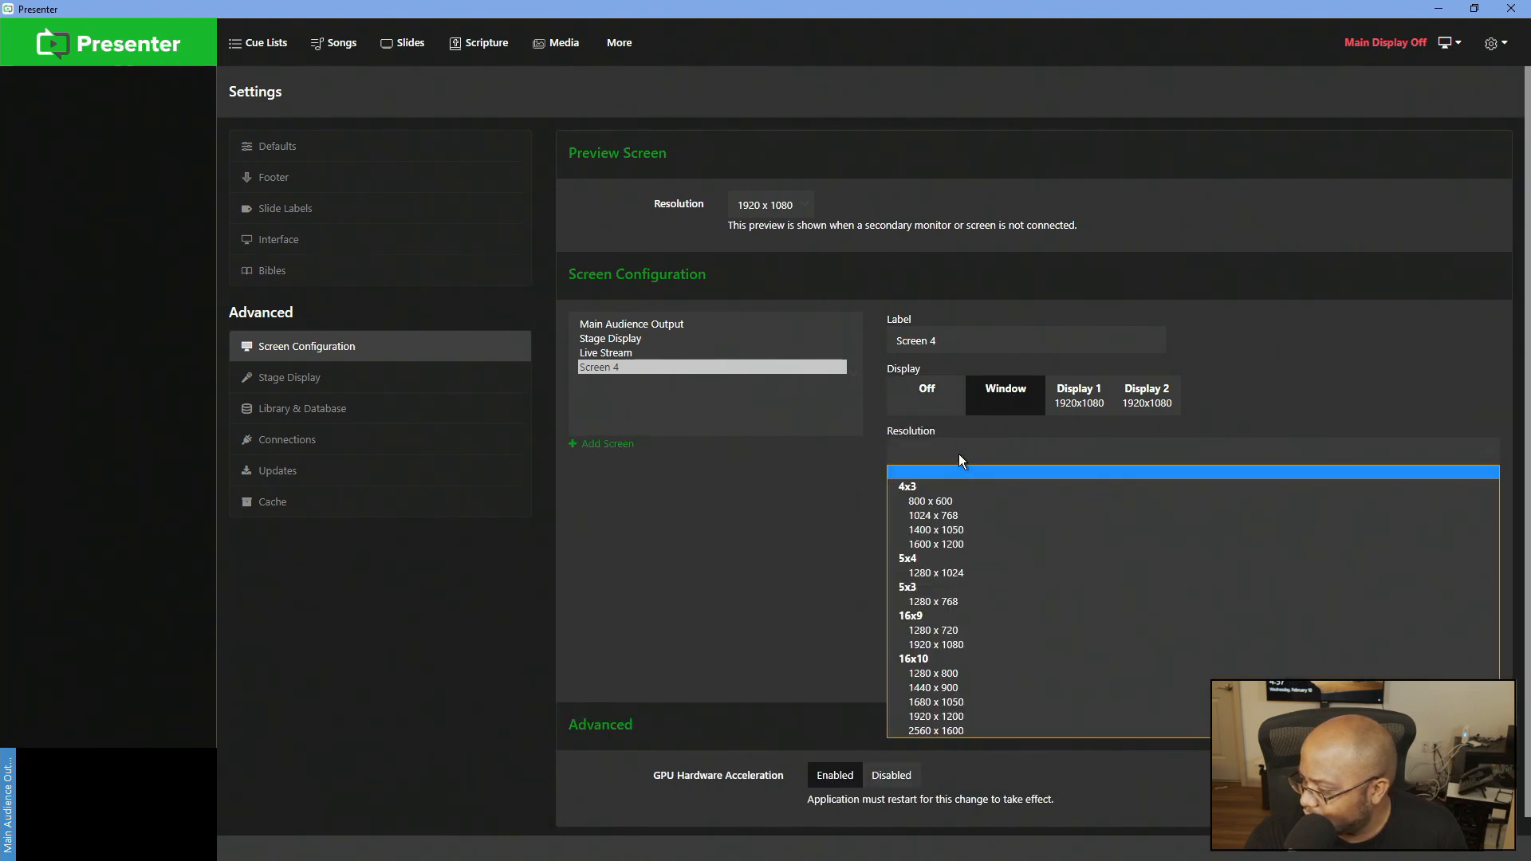
{"action": "left_click", "coordinate": [959, 453]}
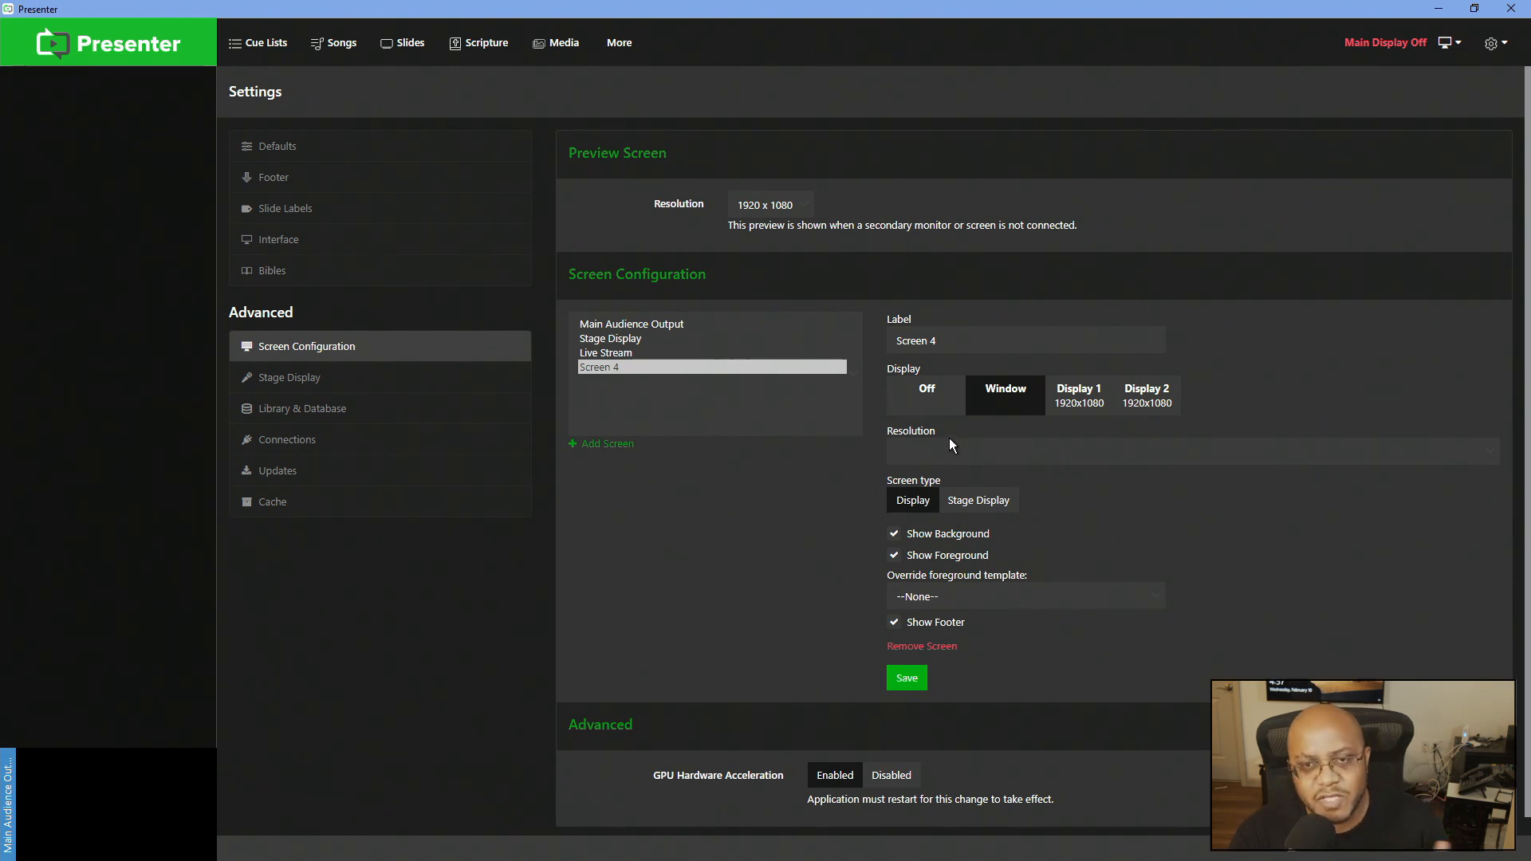
{"action": "left_click", "coordinate": [909, 412]}
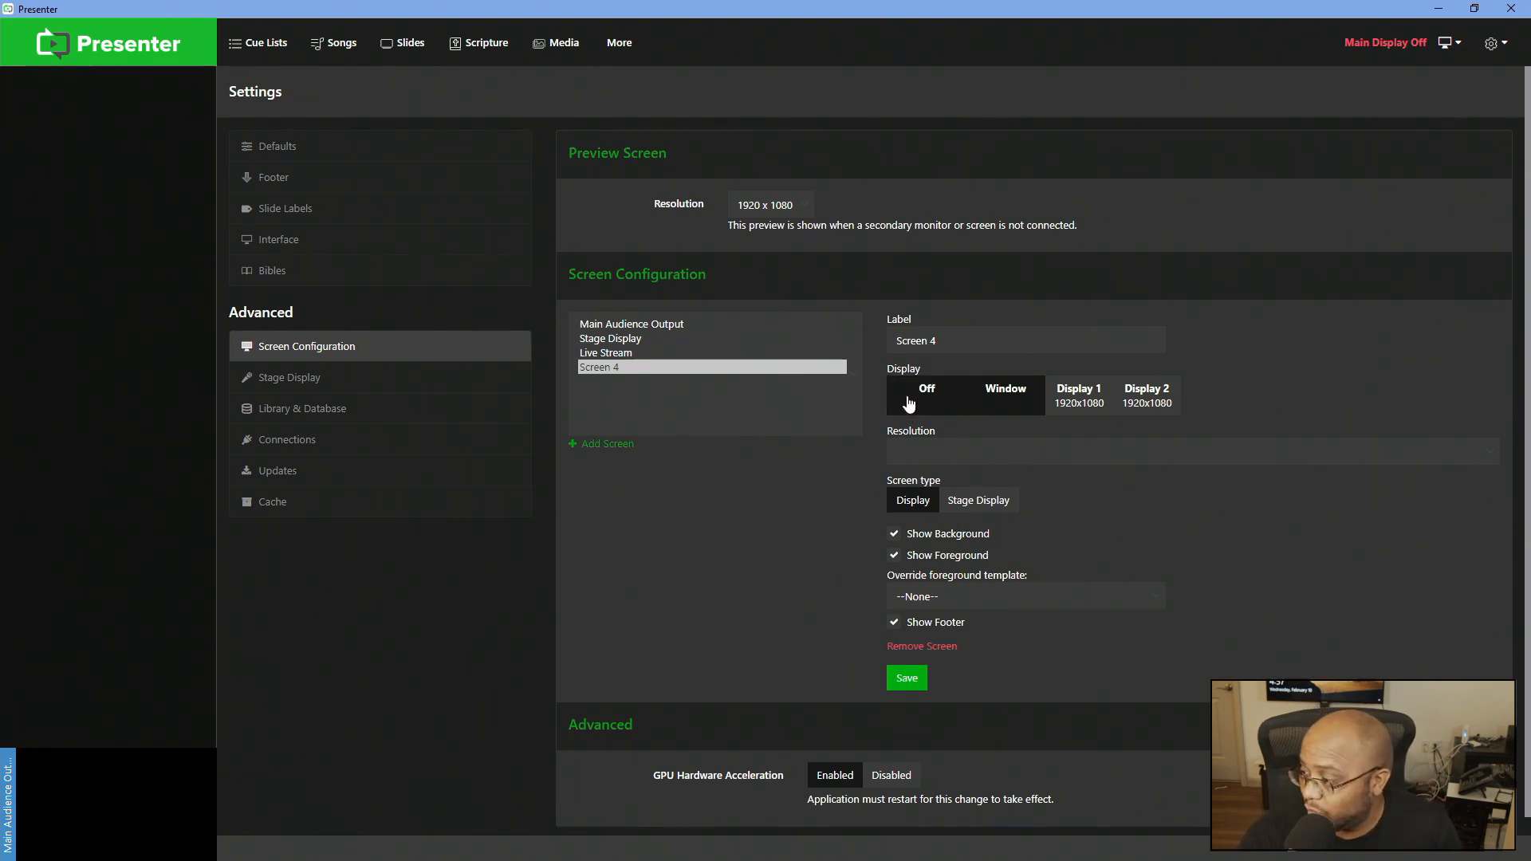
{"action": "left_click", "coordinate": [930, 401]}
{"action": "left_click", "coordinate": [1010, 395]}
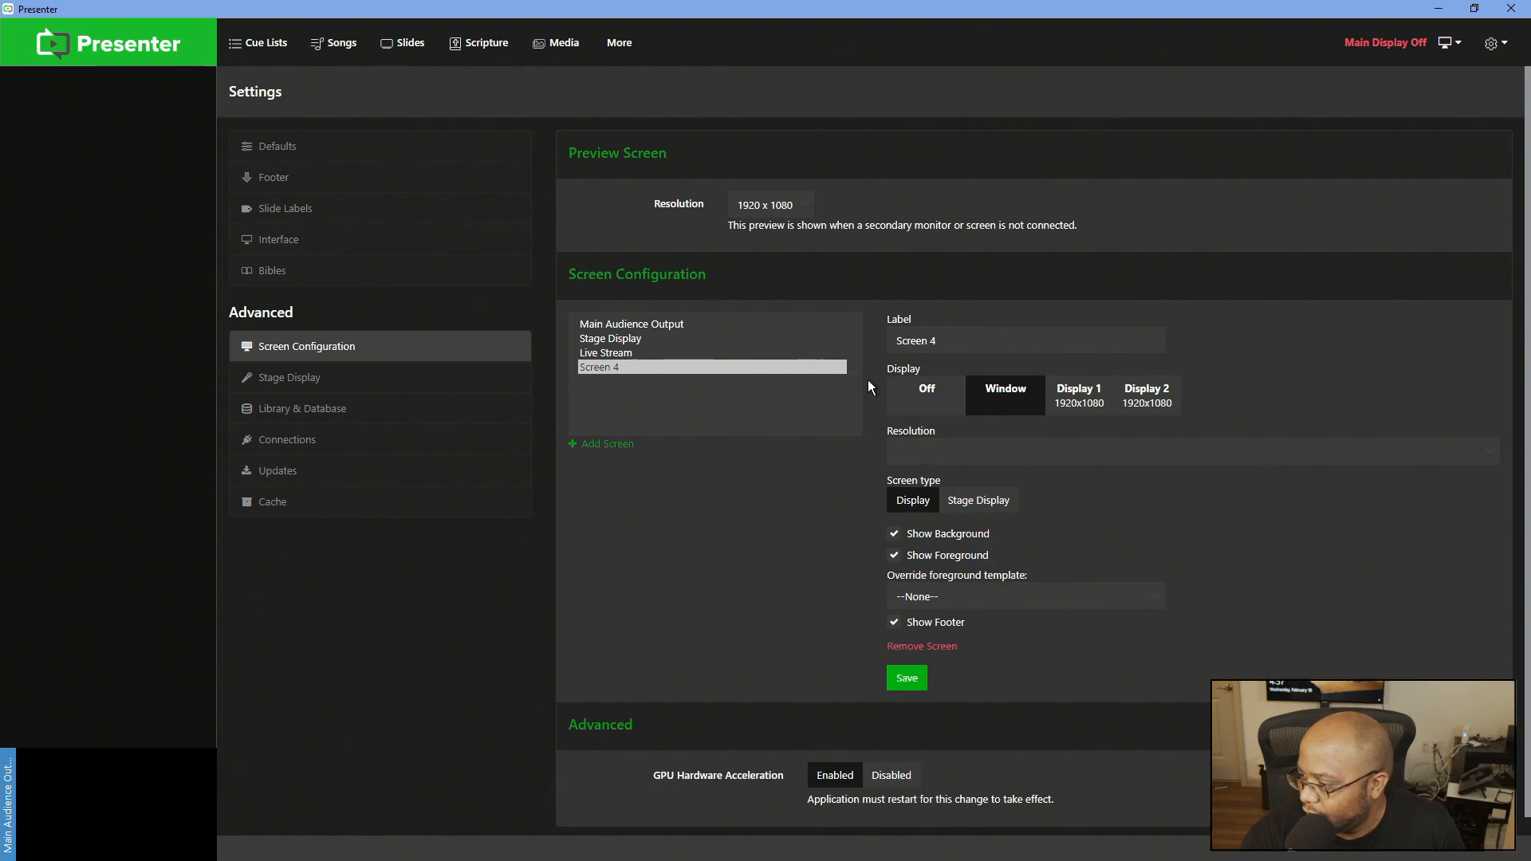
{"action": "left_click", "coordinate": [938, 646]}
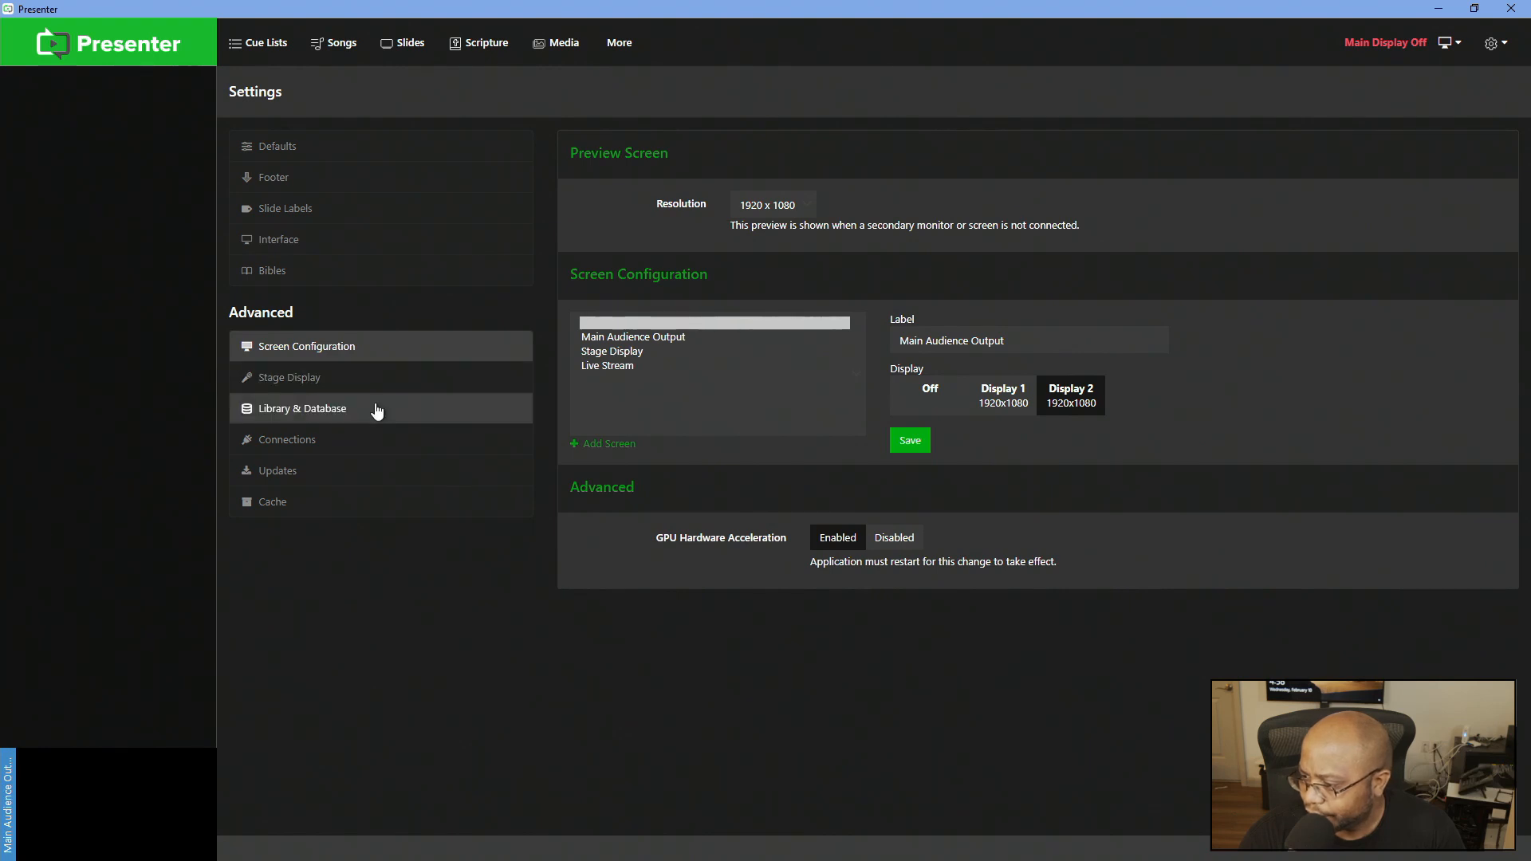
Review the advanced settings for Stage Display, Library & Database, Connections, Updates and Cache.
{"action": "left_click", "coordinate": [307, 387]}
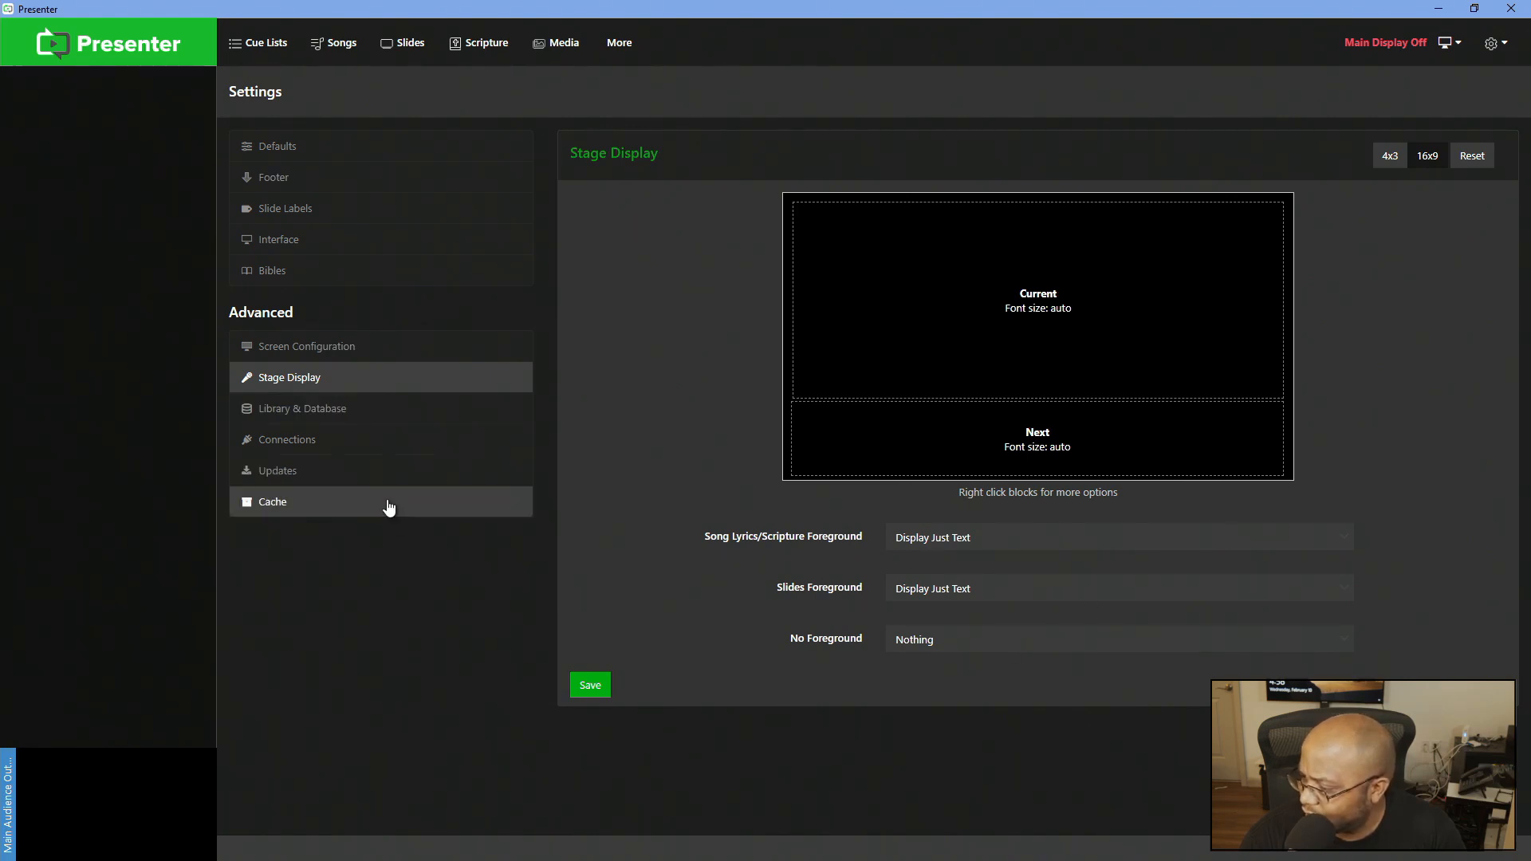
{"action": "left_click", "coordinate": [339, 410]}
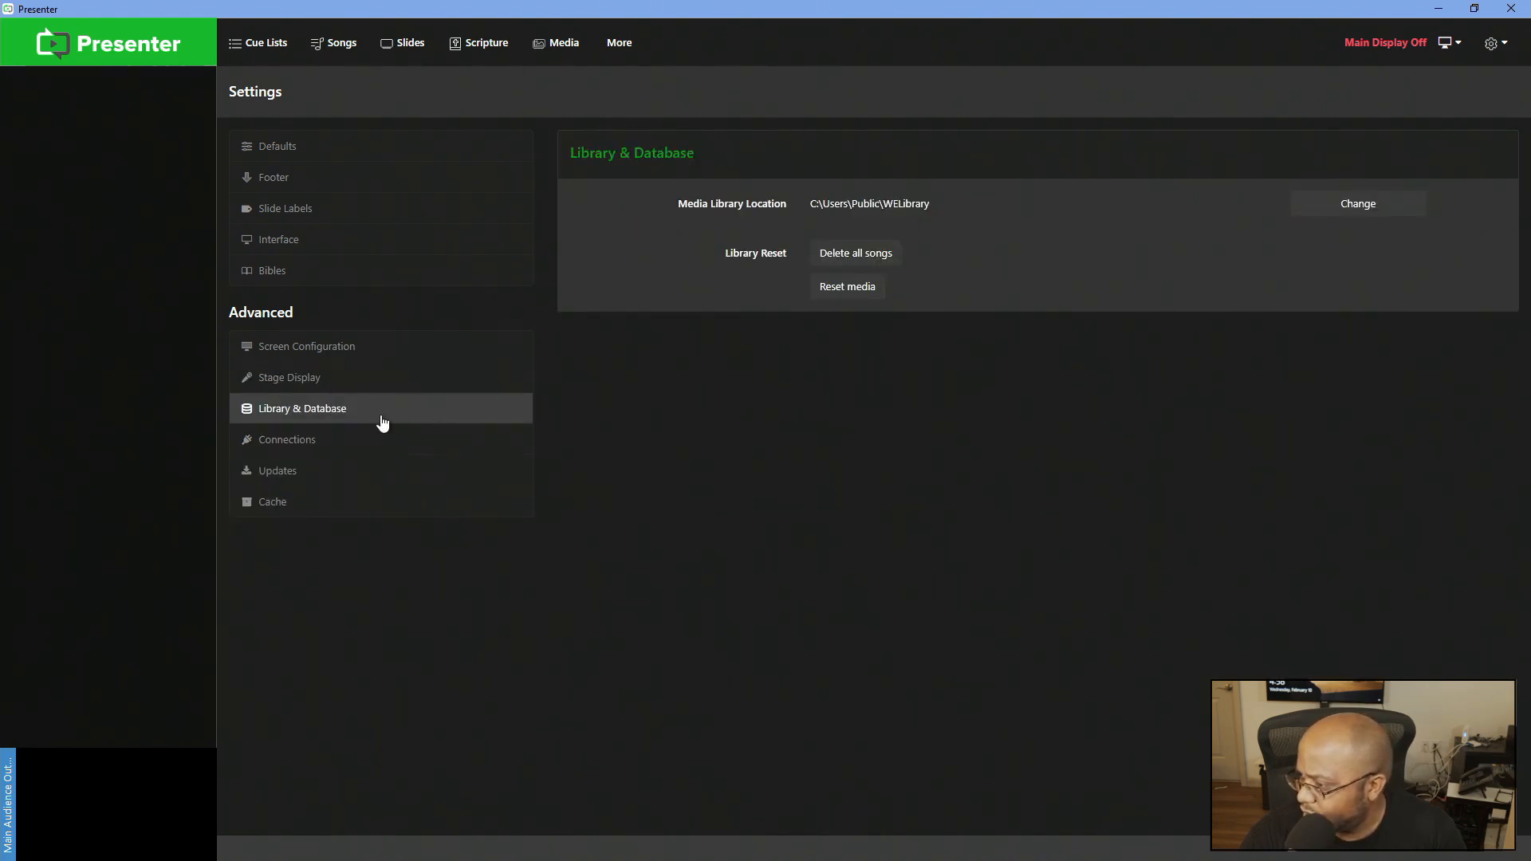
{"action": "left_click", "coordinate": [318, 442]}
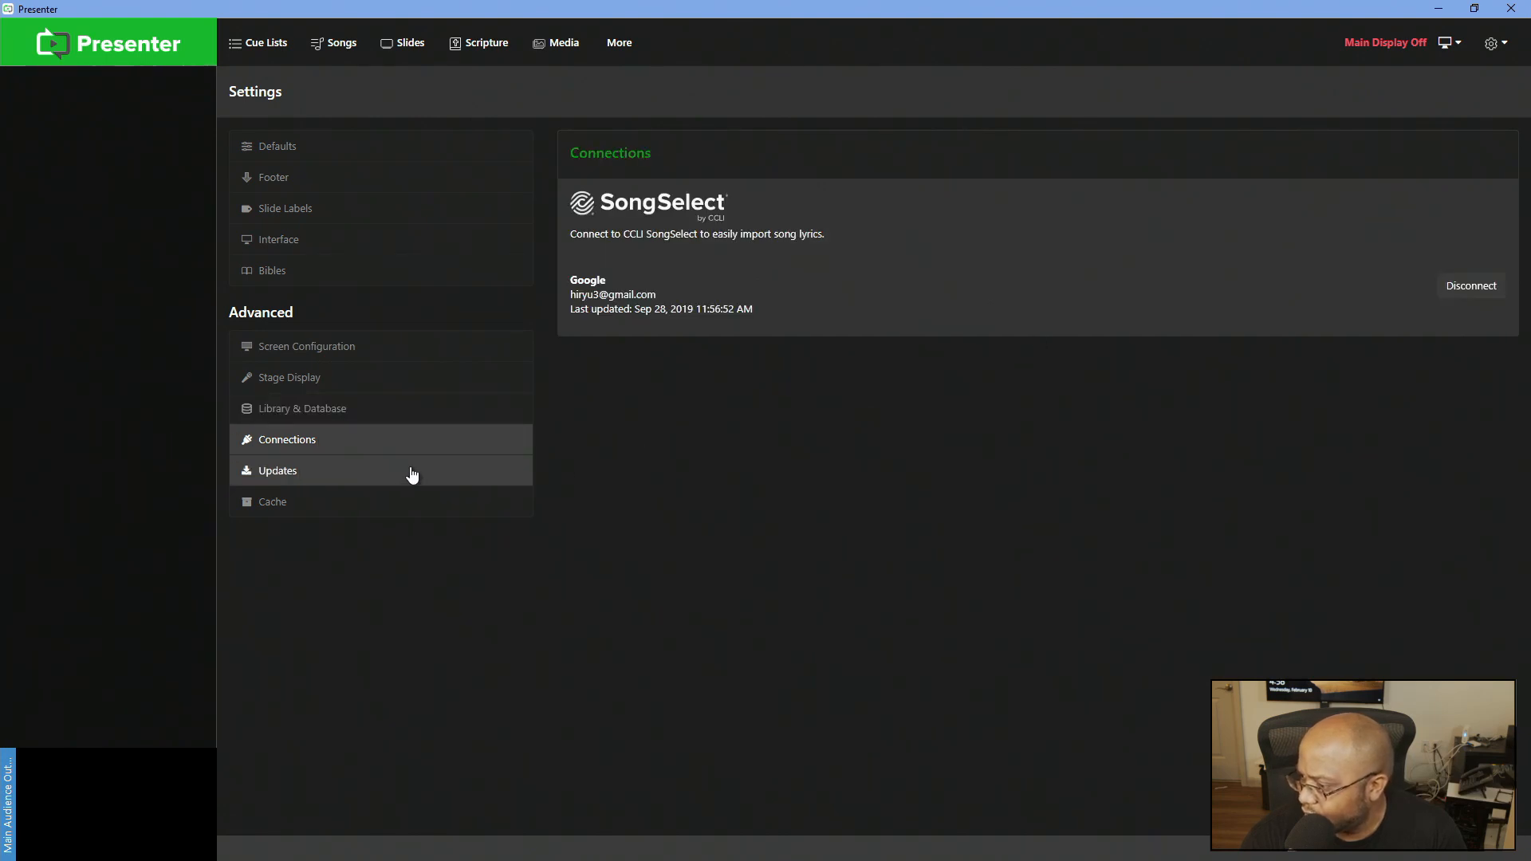
{"action": "left_click", "coordinate": [294, 477]}
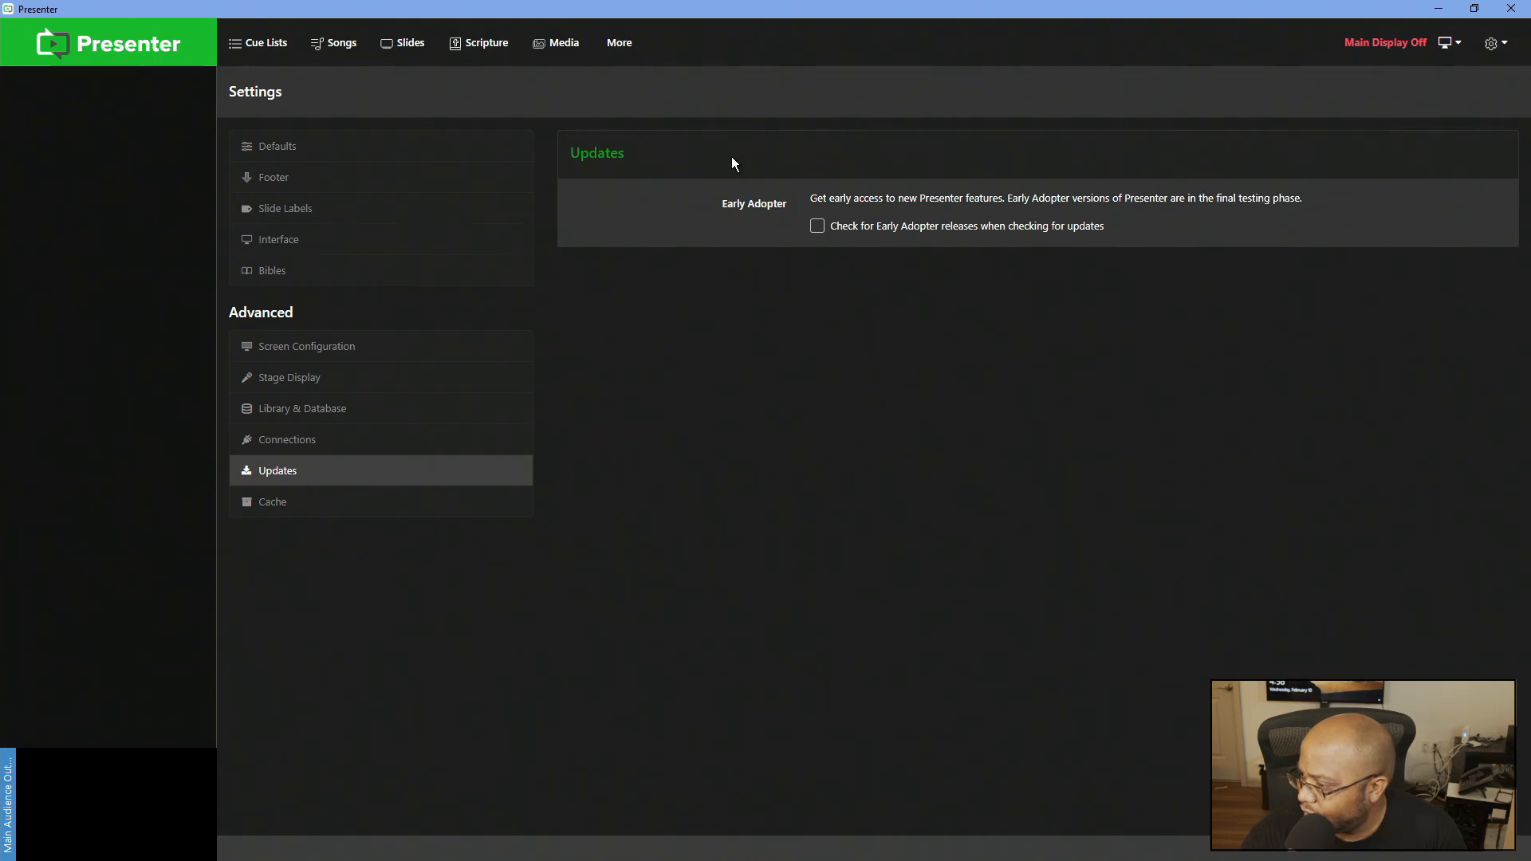
{"action": "left_click", "coordinate": [287, 506]}
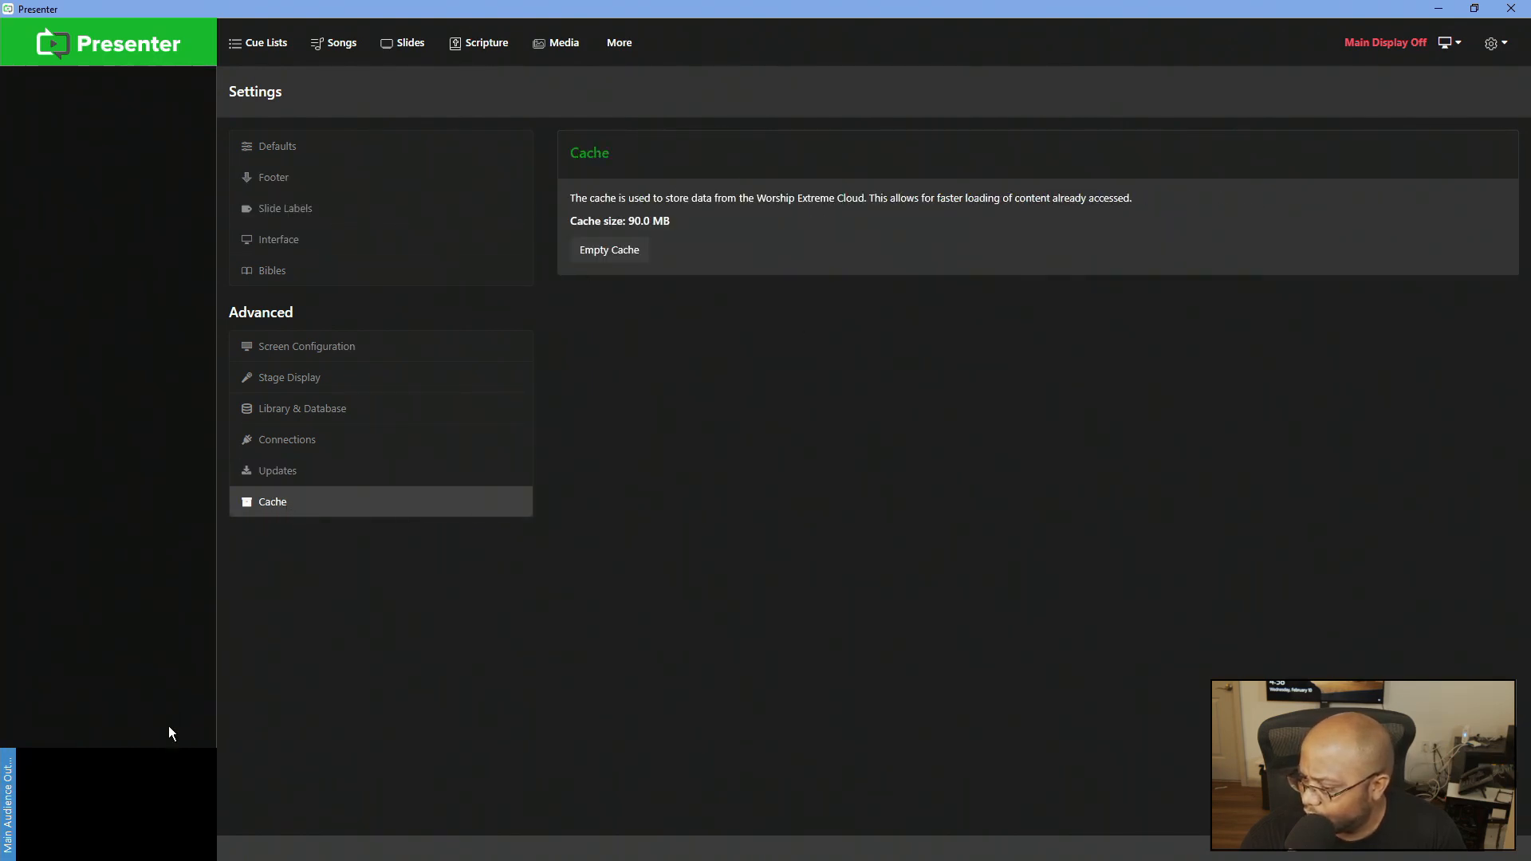
Show the preview source choices and recheck the Interface and Screen Configuration settings.
{"action": "left_click", "coordinate": [12, 812]}
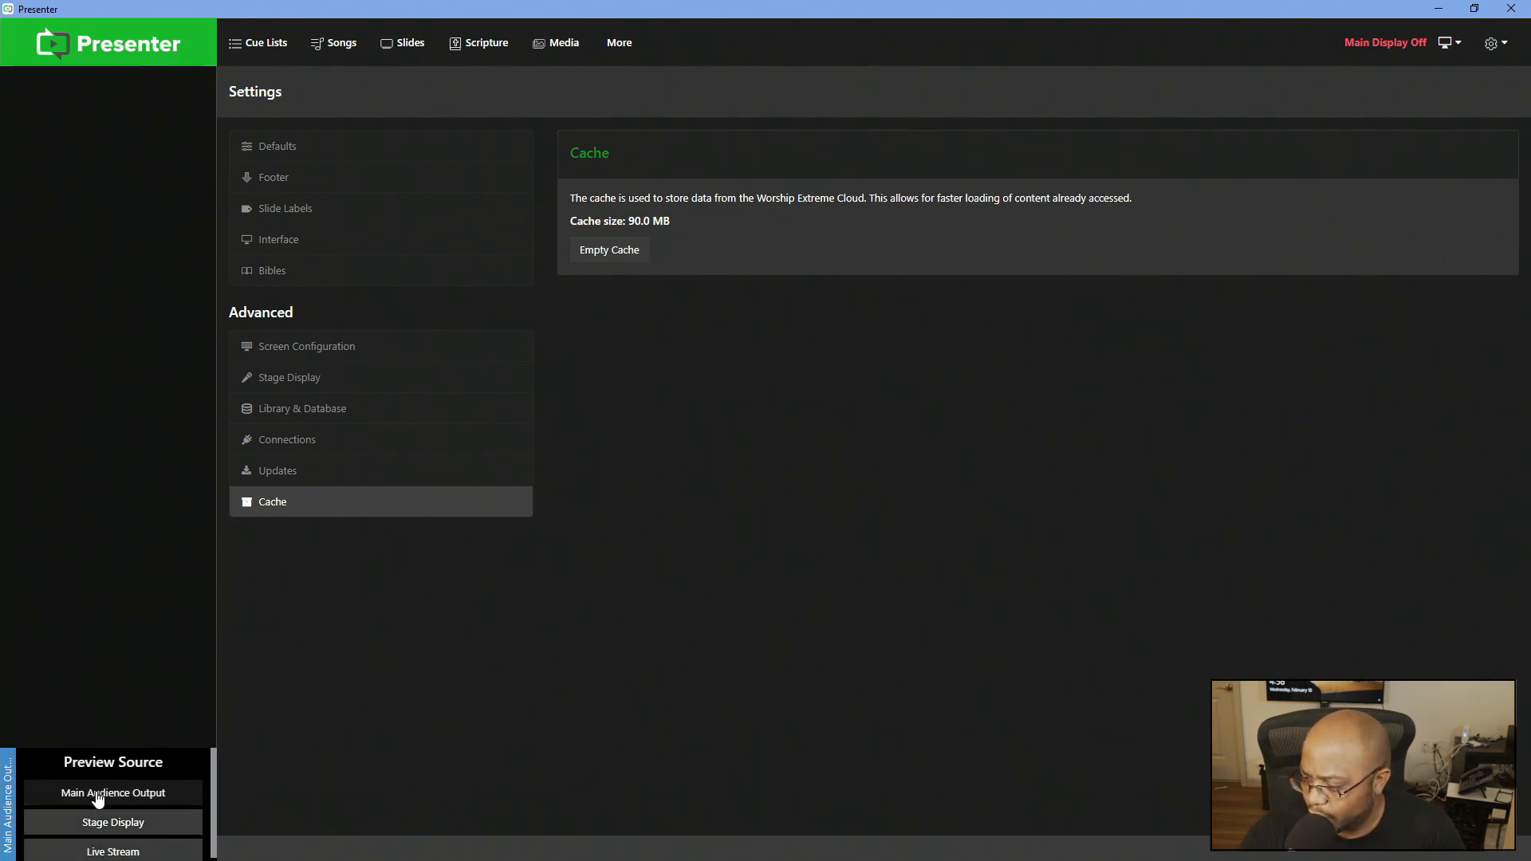
{"action": "left_click", "coordinate": [315, 240]}
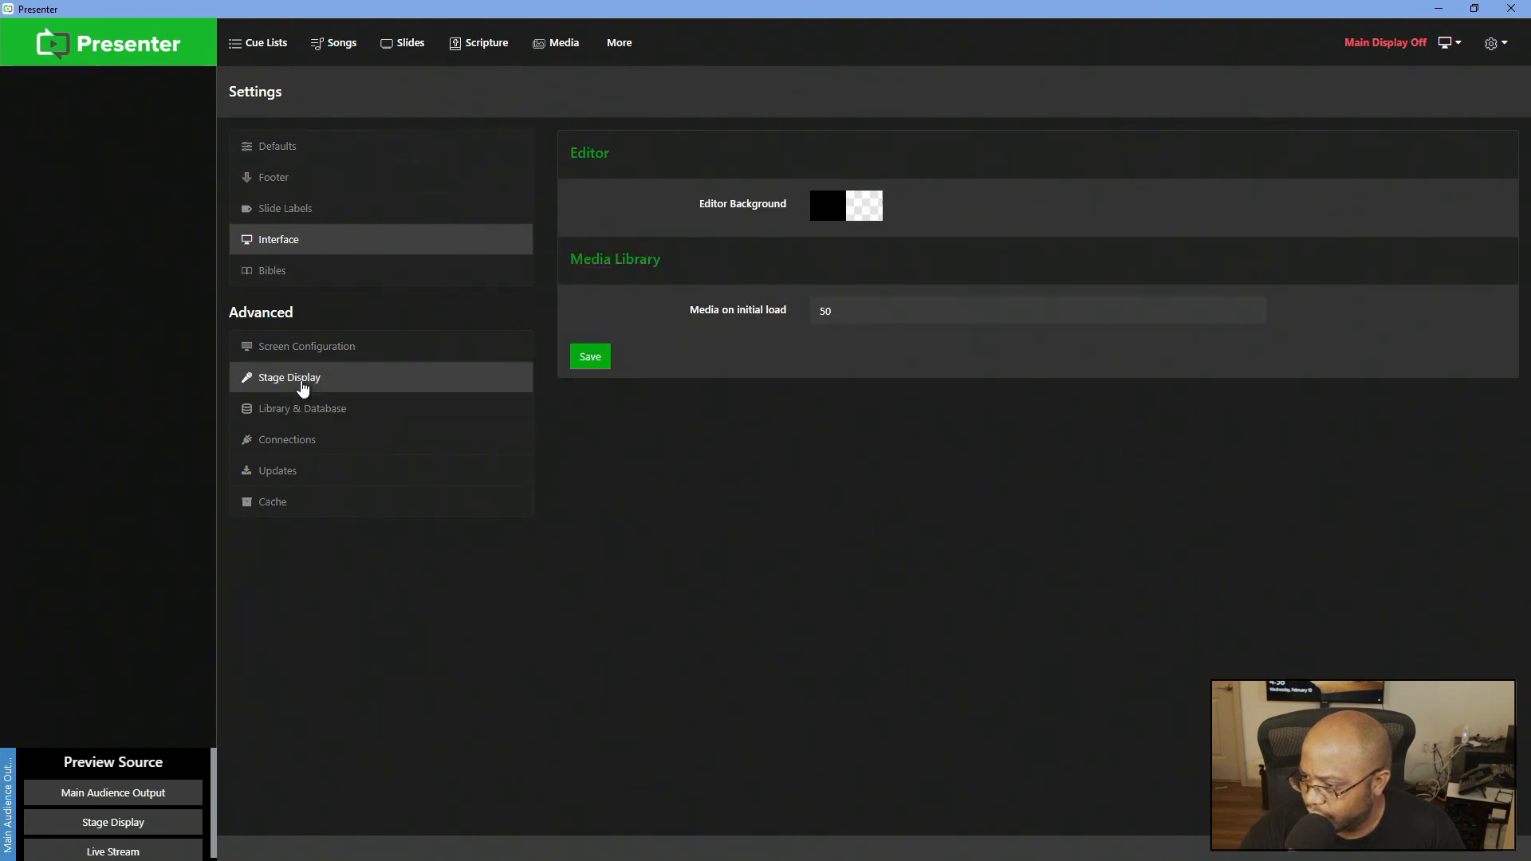
{"action": "left_click", "coordinate": [305, 347]}
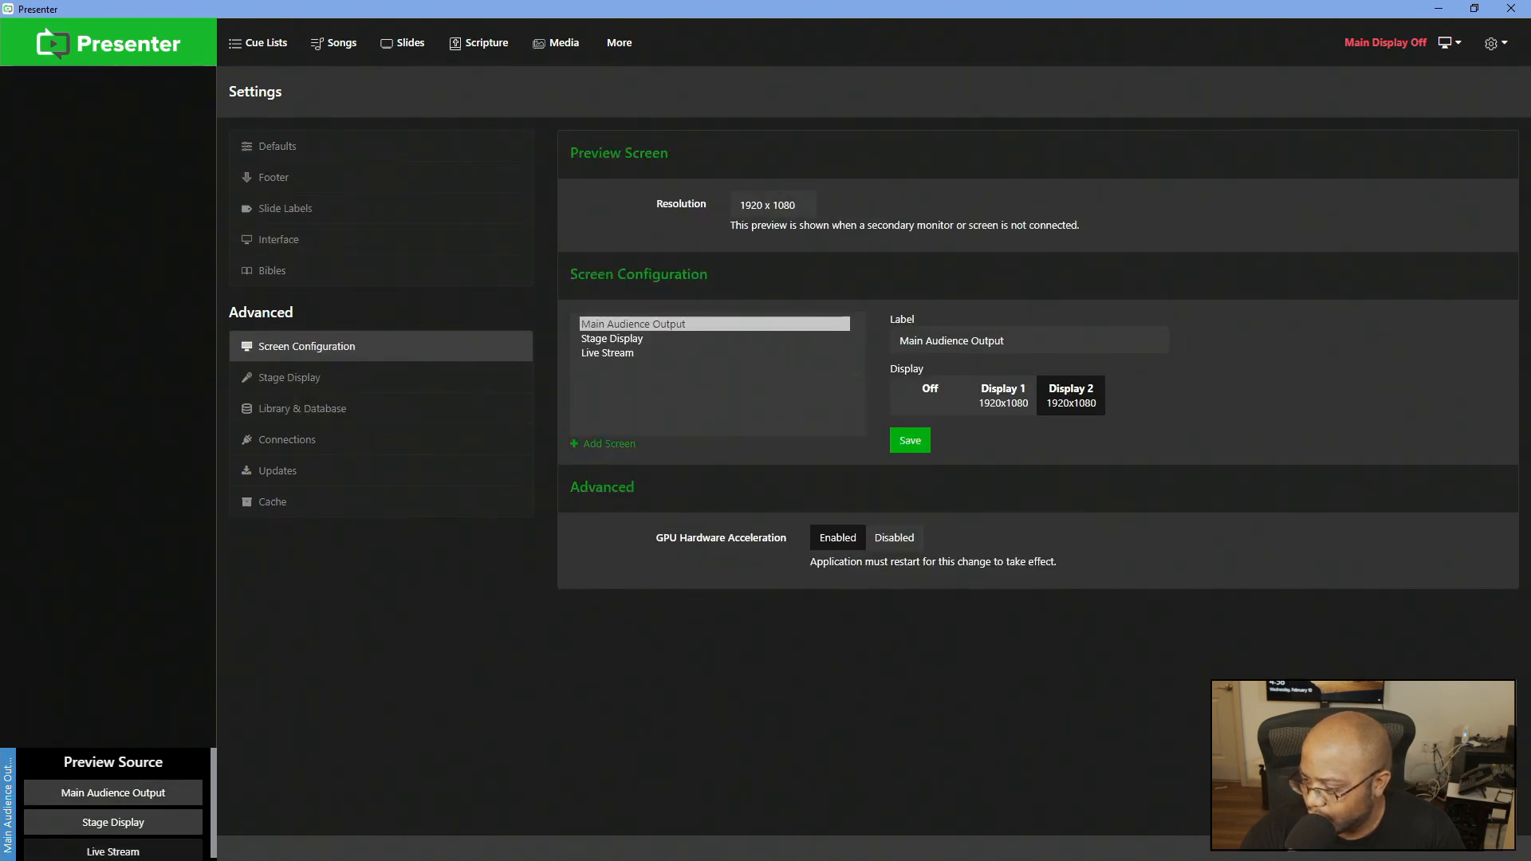
Open the recent "tutorial" cue list and launch its Mark 2:1-28 (New King James) cue.
{"action": "left_click", "coordinate": [133, 57]}
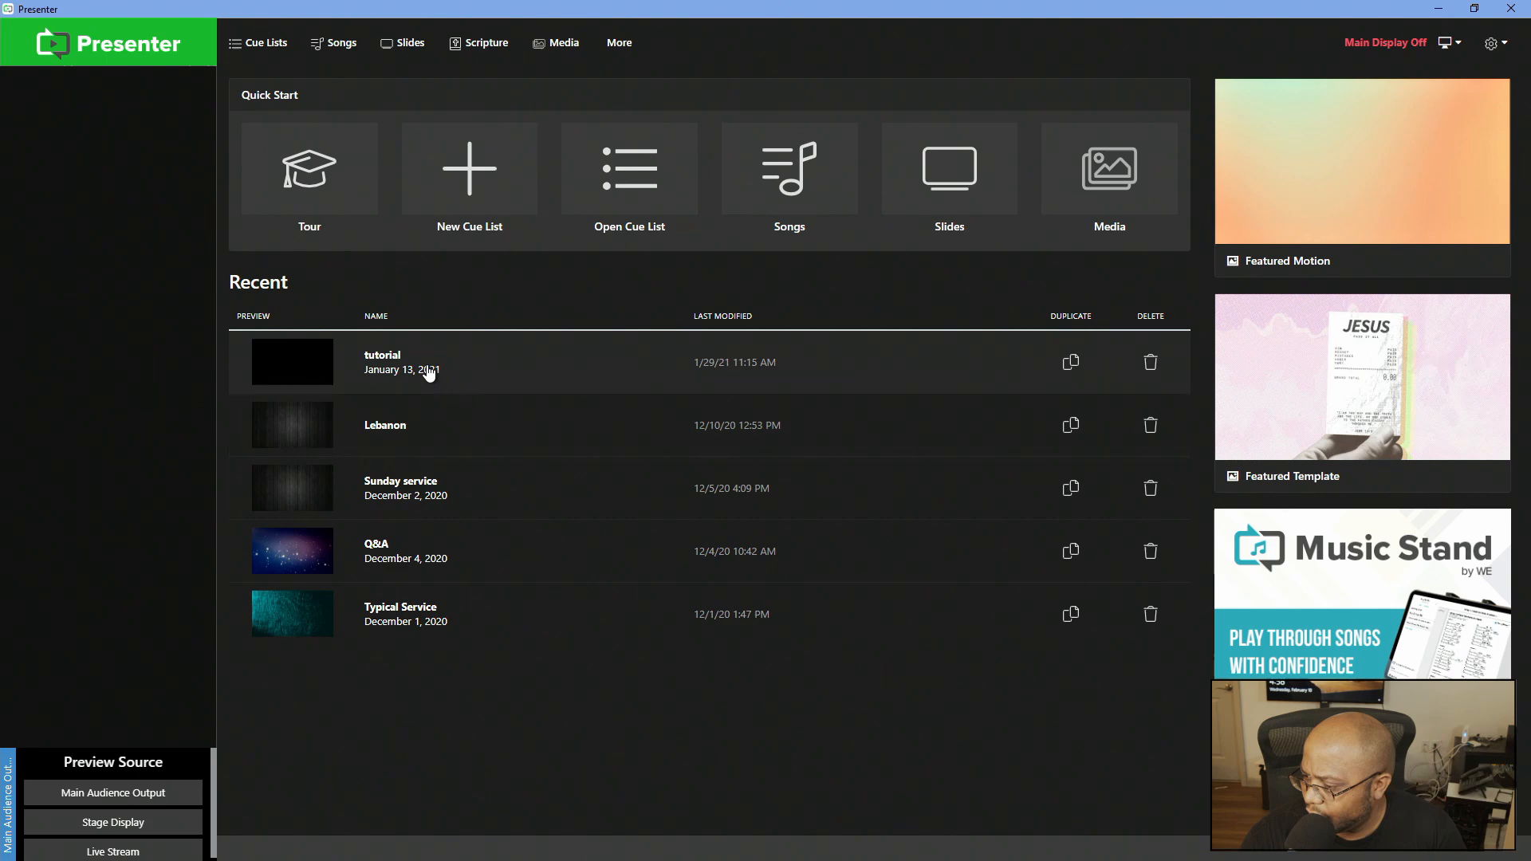
{"action": "left_click", "coordinate": [380, 364]}
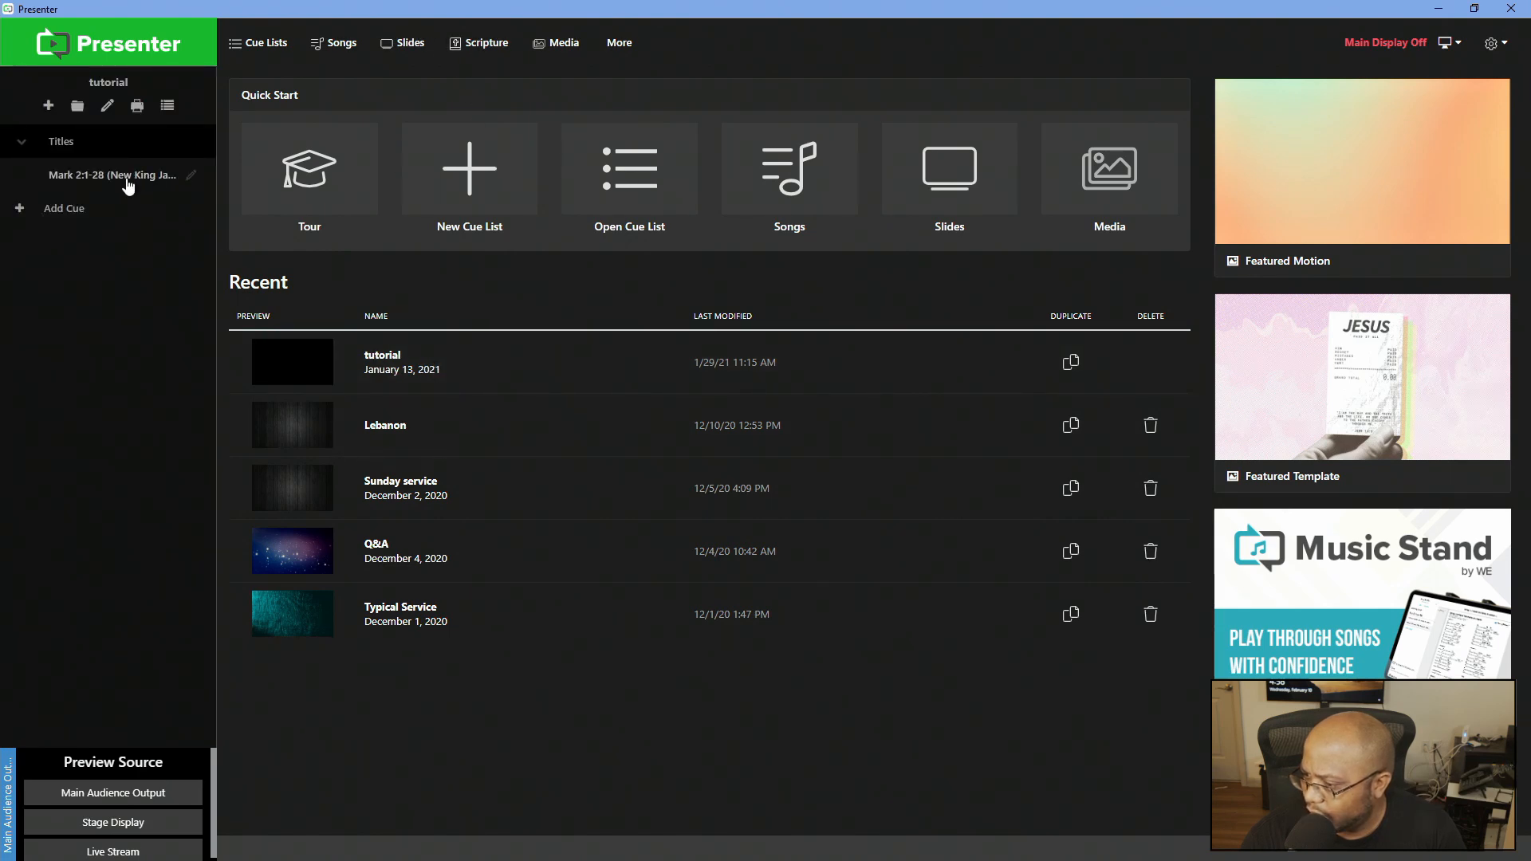
{"action": "left_click", "coordinate": [128, 179]}
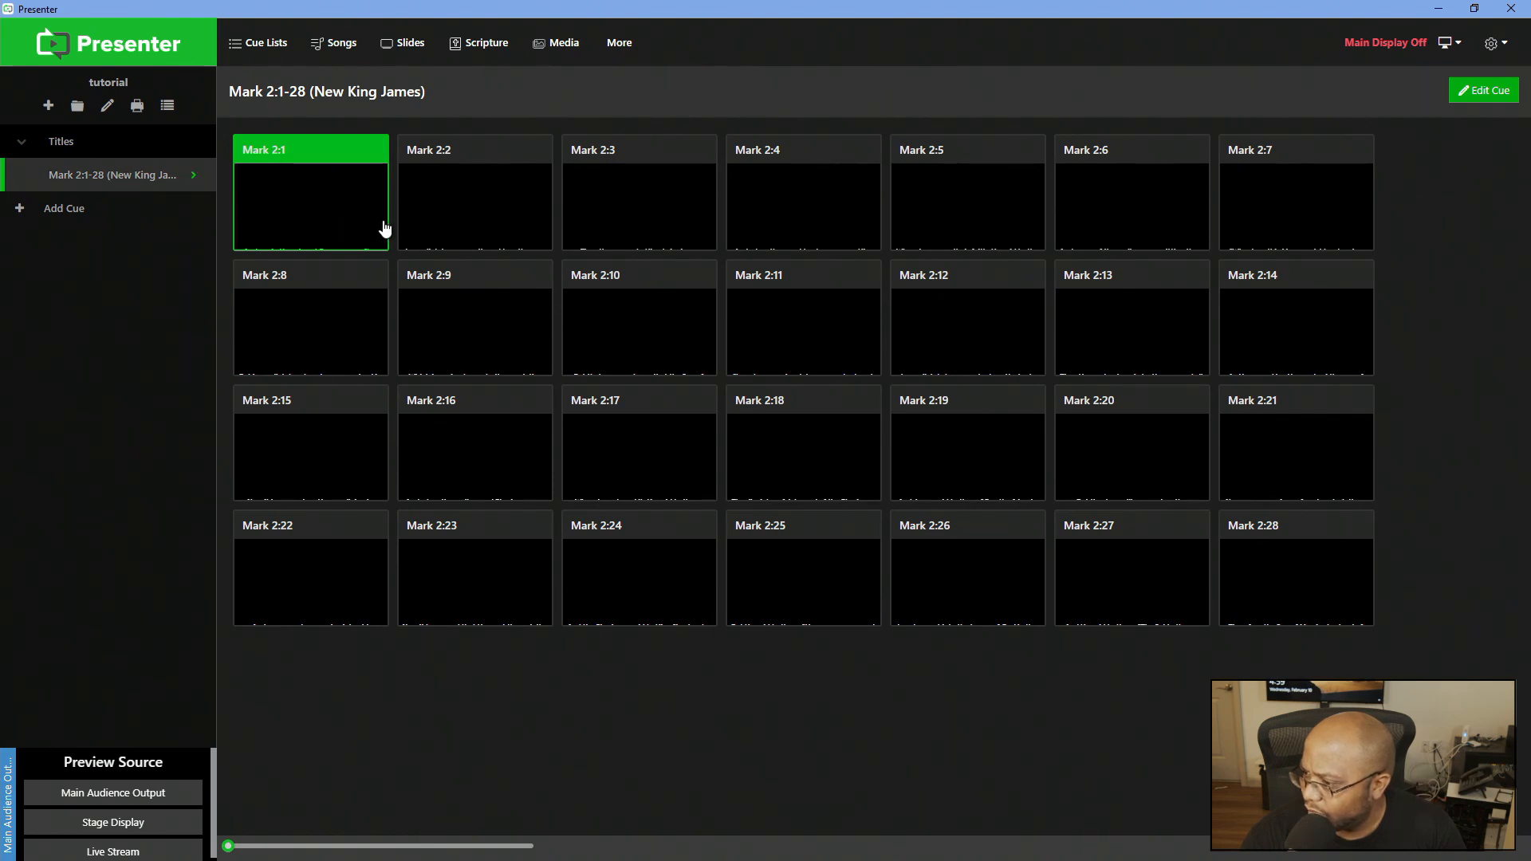
{"action": "left_click", "coordinate": [192, 177]}
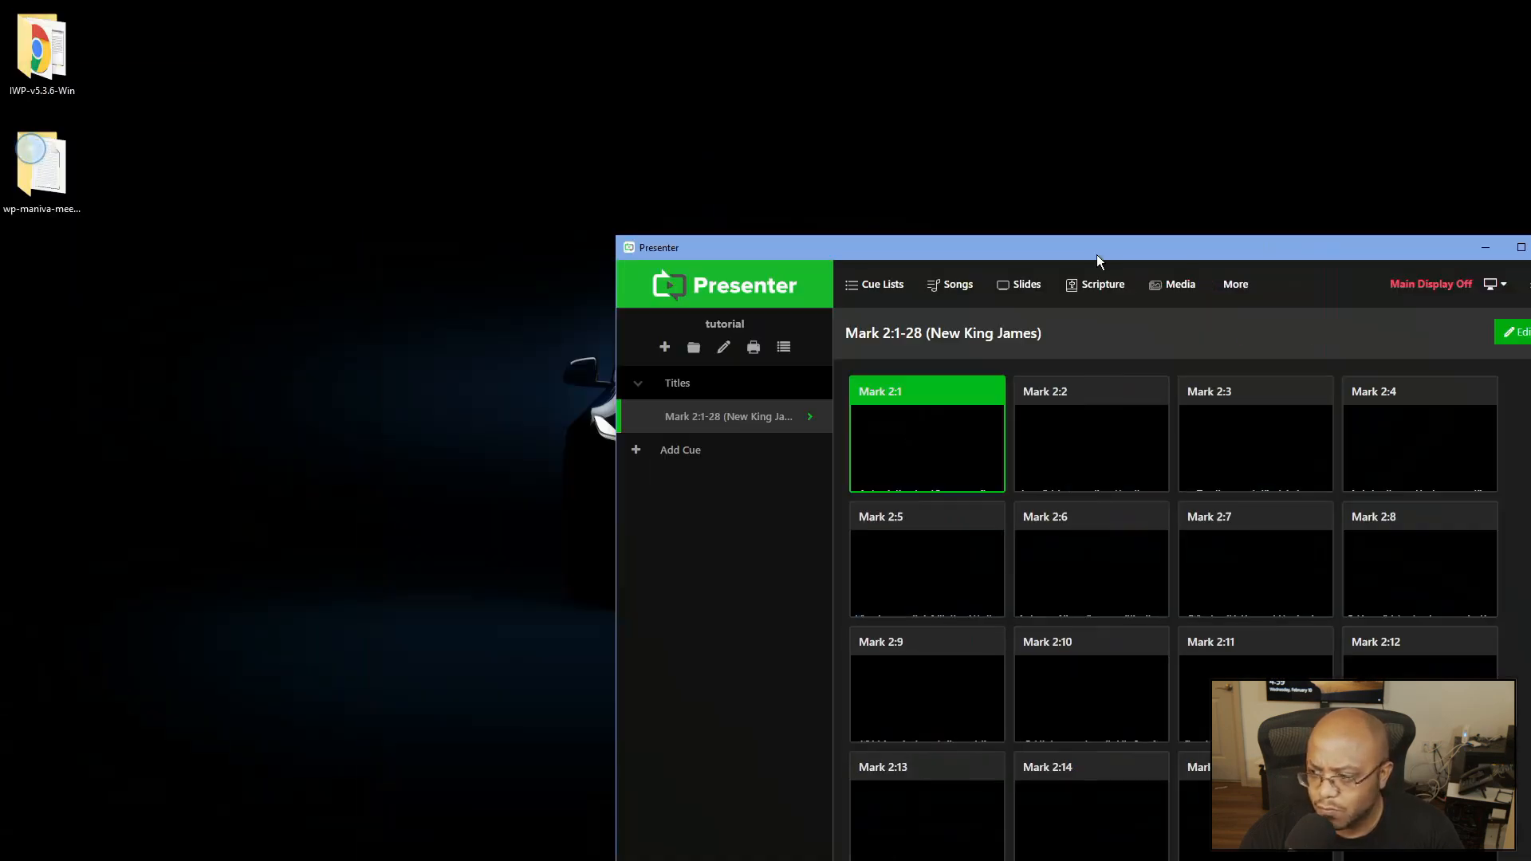
Assign the Main Audience Output to Display 2, keep the preview resolution at 1920 x 1080, and save the screen configuration.
{"action": "left_click_drag", "start_coordinate": [1097, 255], "coordinate": [883, 123]}
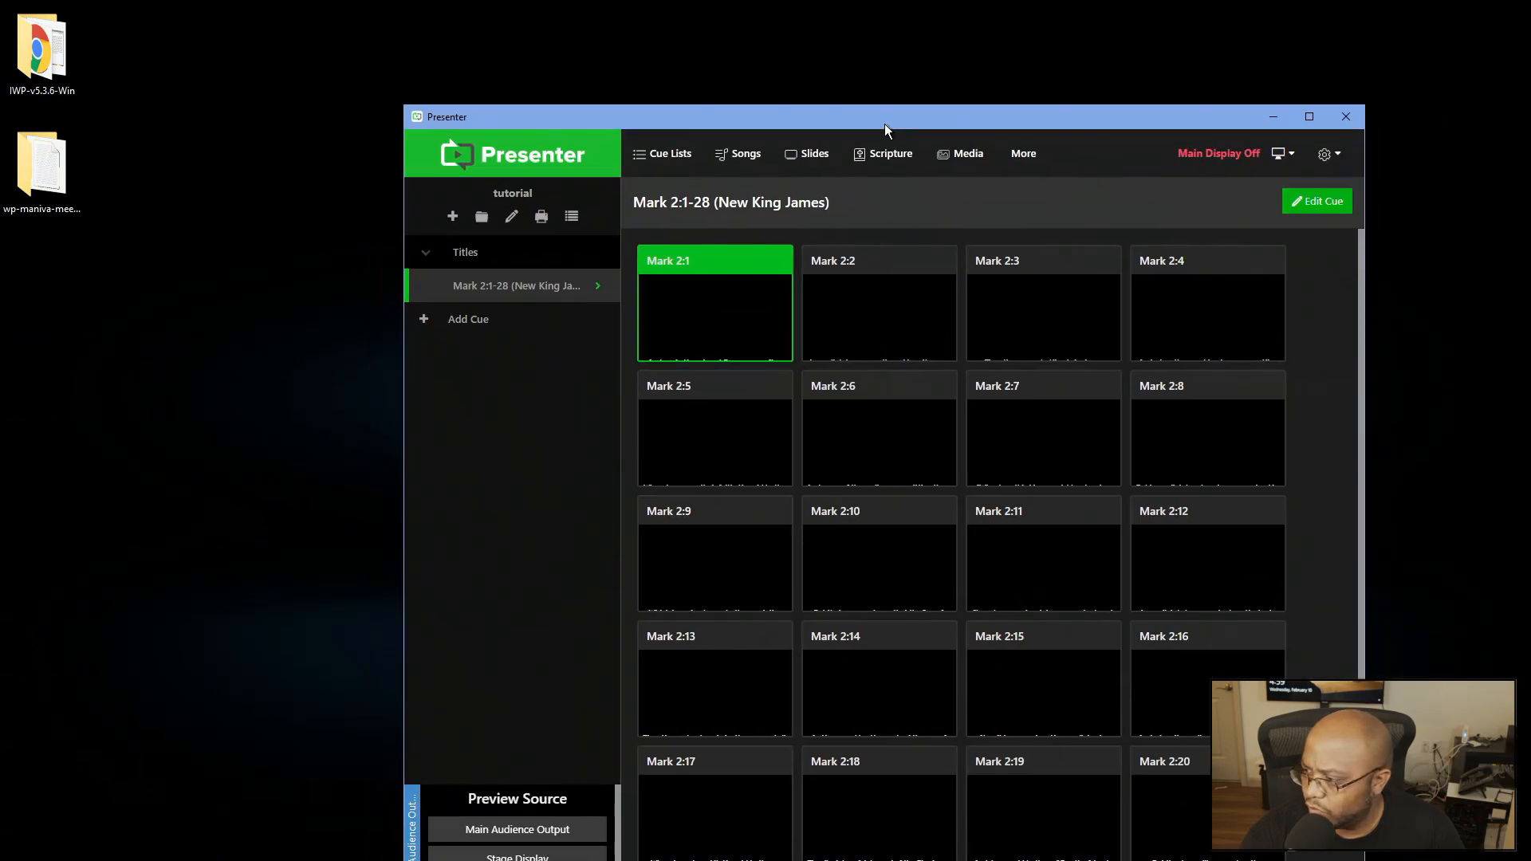
{"action": "double_click", "coordinate": [884, 123]}
{"action": "left_click", "coordinate": [1492, 44]}
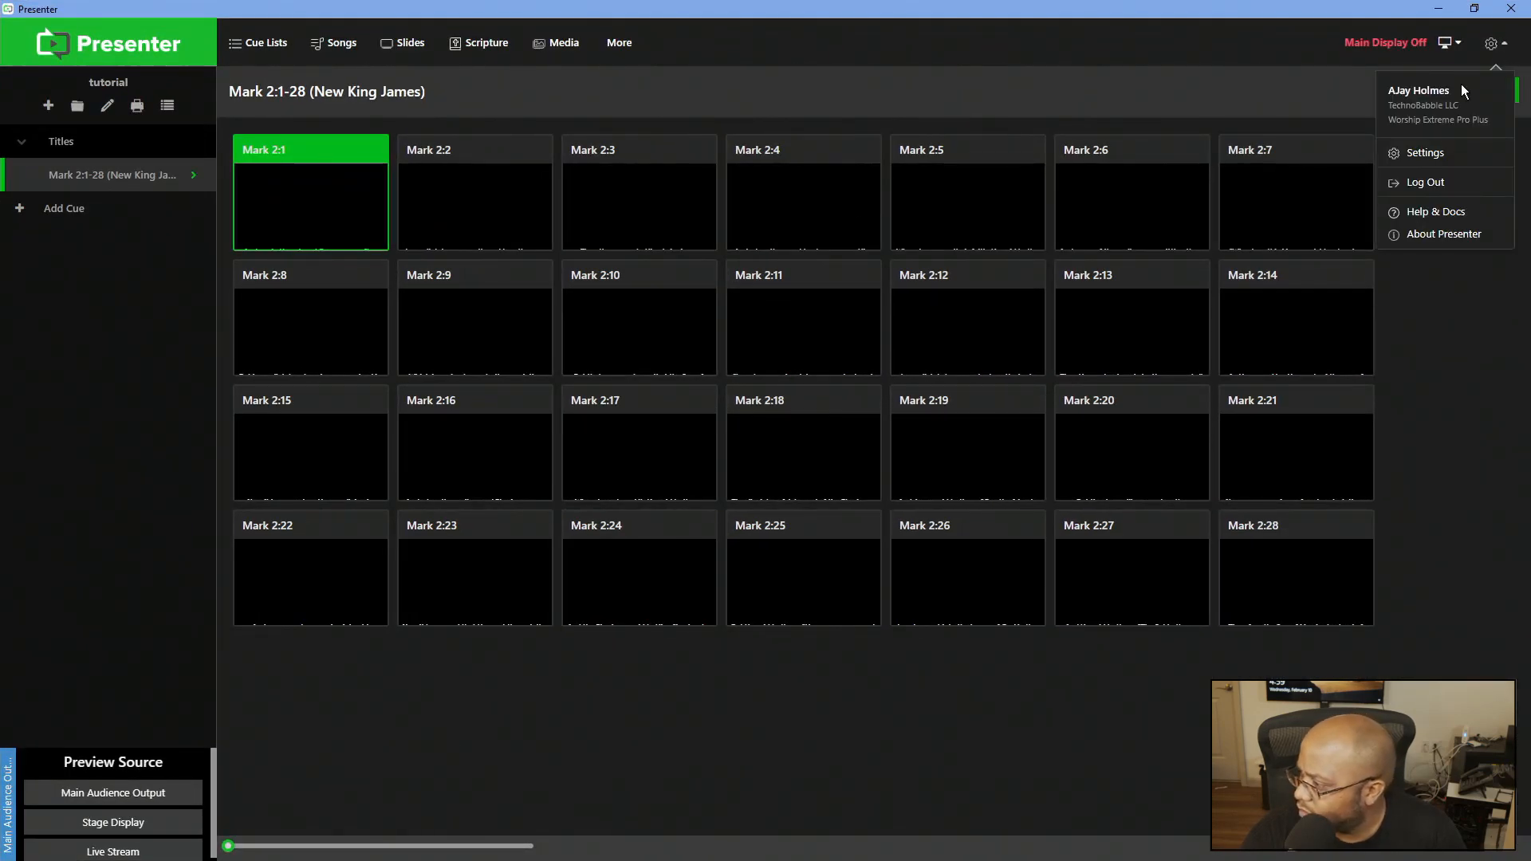
{"action": "left_click", "coordinate": [1444, 154]}
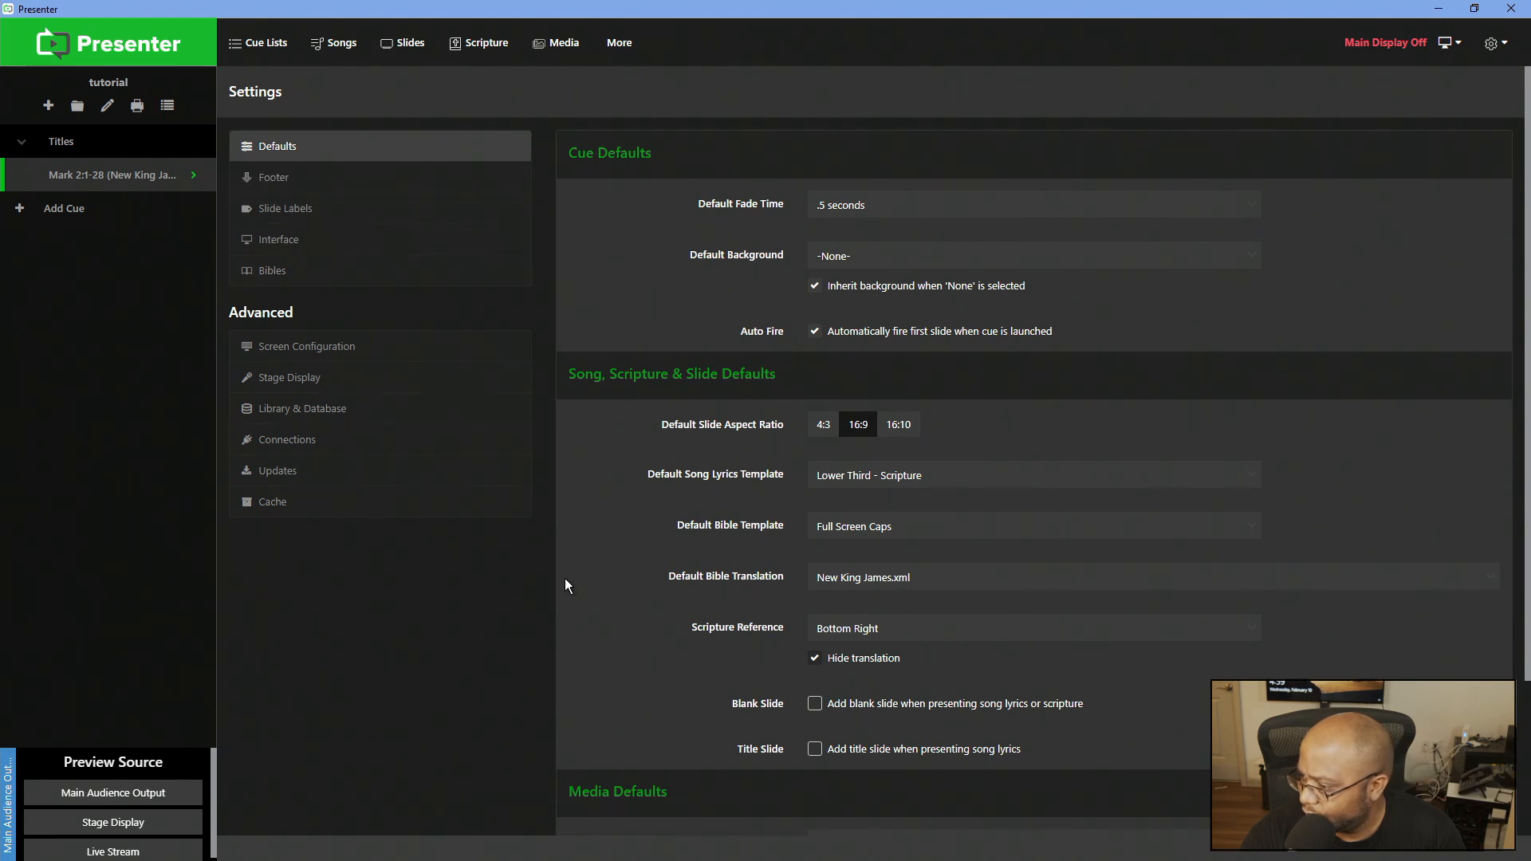
{"action": "left_click", "coordinate": [285, 351]}
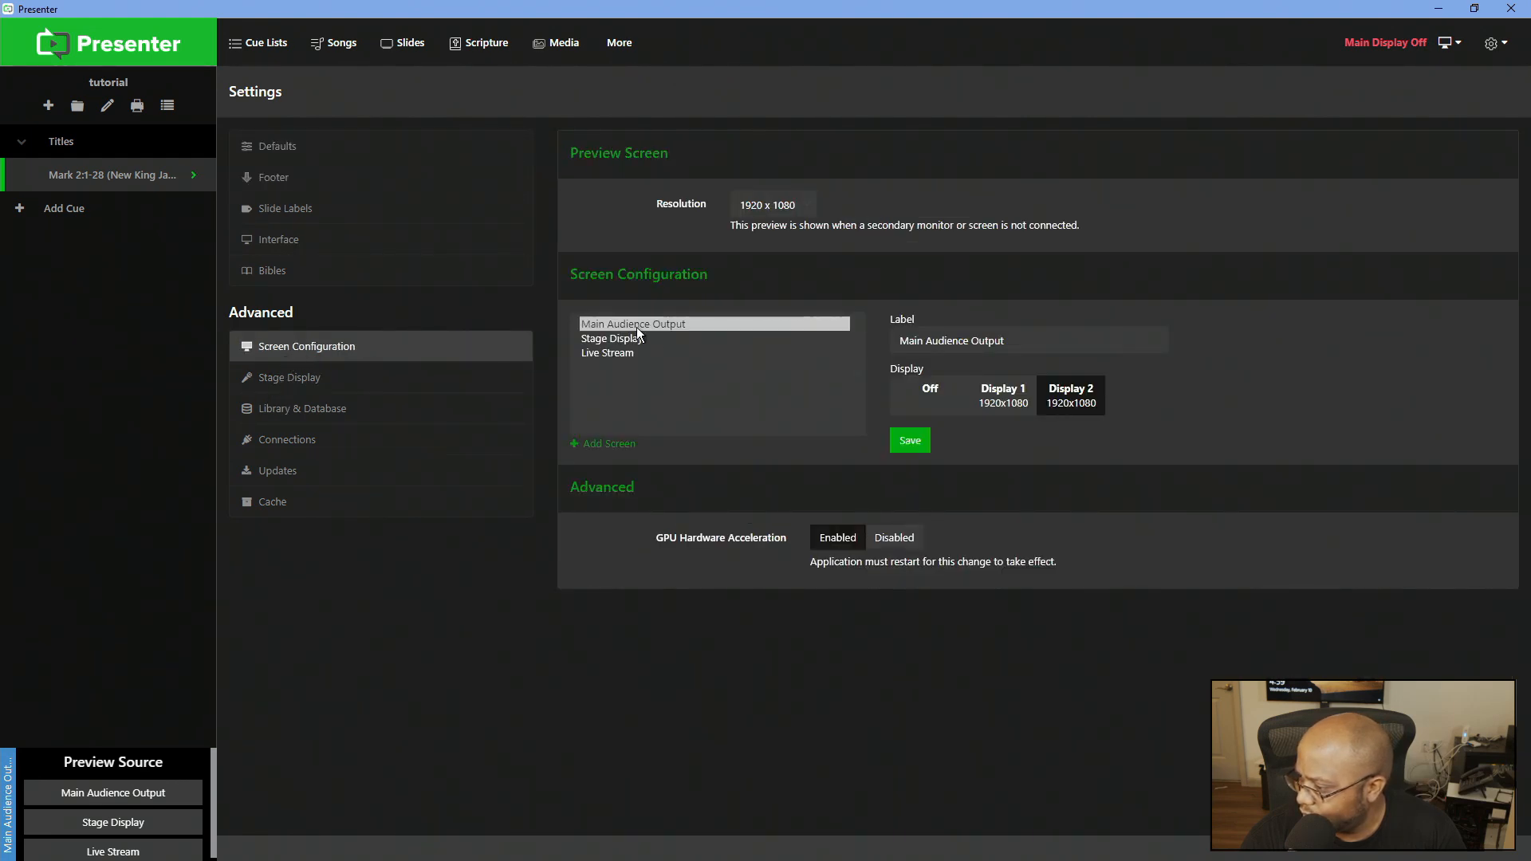
{"action": "left_click", "coordinate": [1008, 403]}
{"action": "left_click", "coordinate": [1090, 404]}
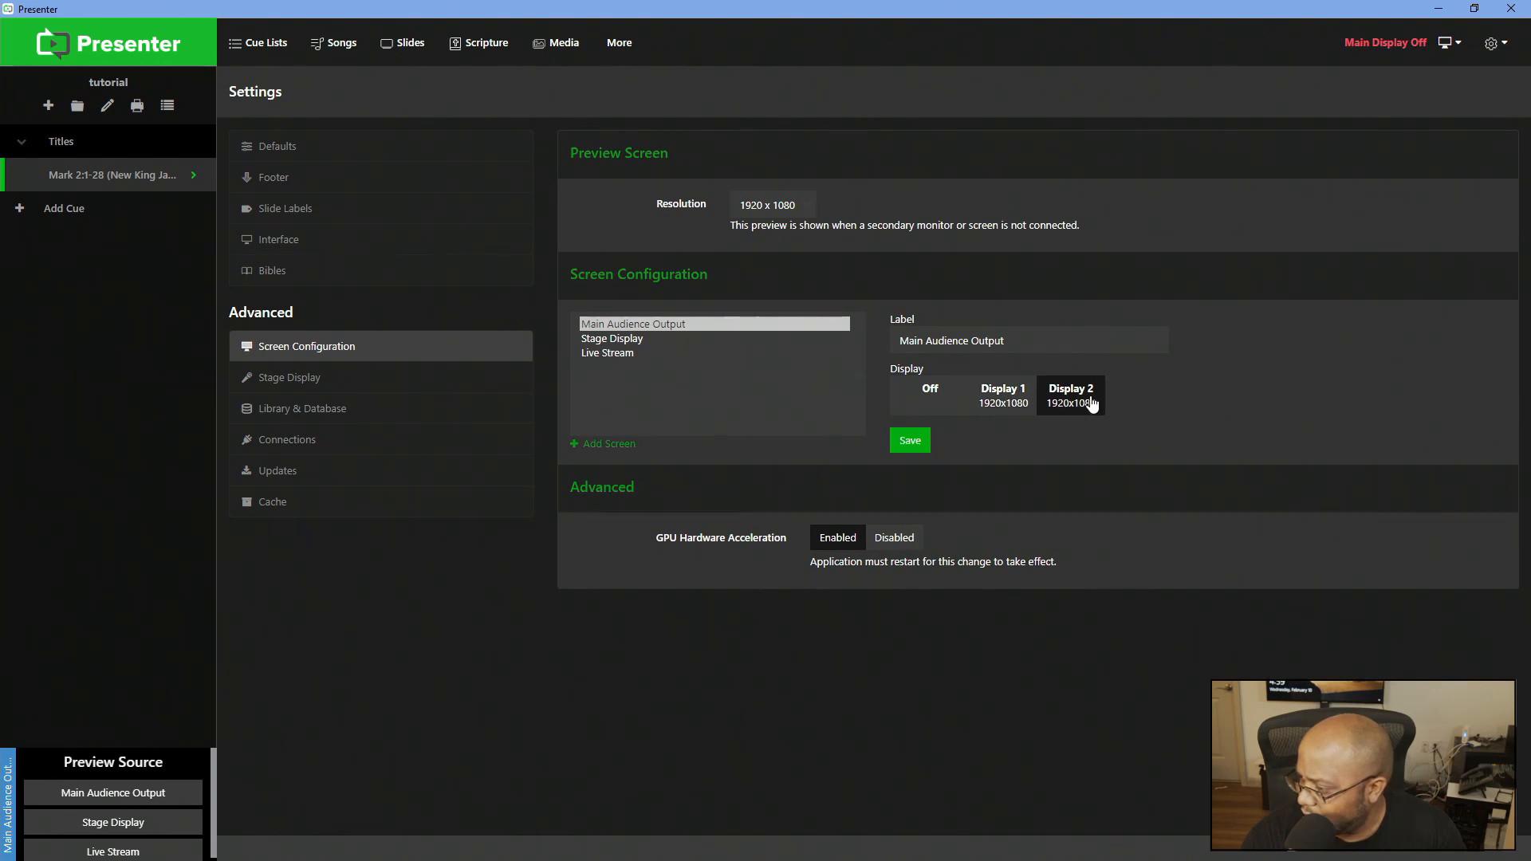
{"action": "left_click", "coordinate": [758, 205]}
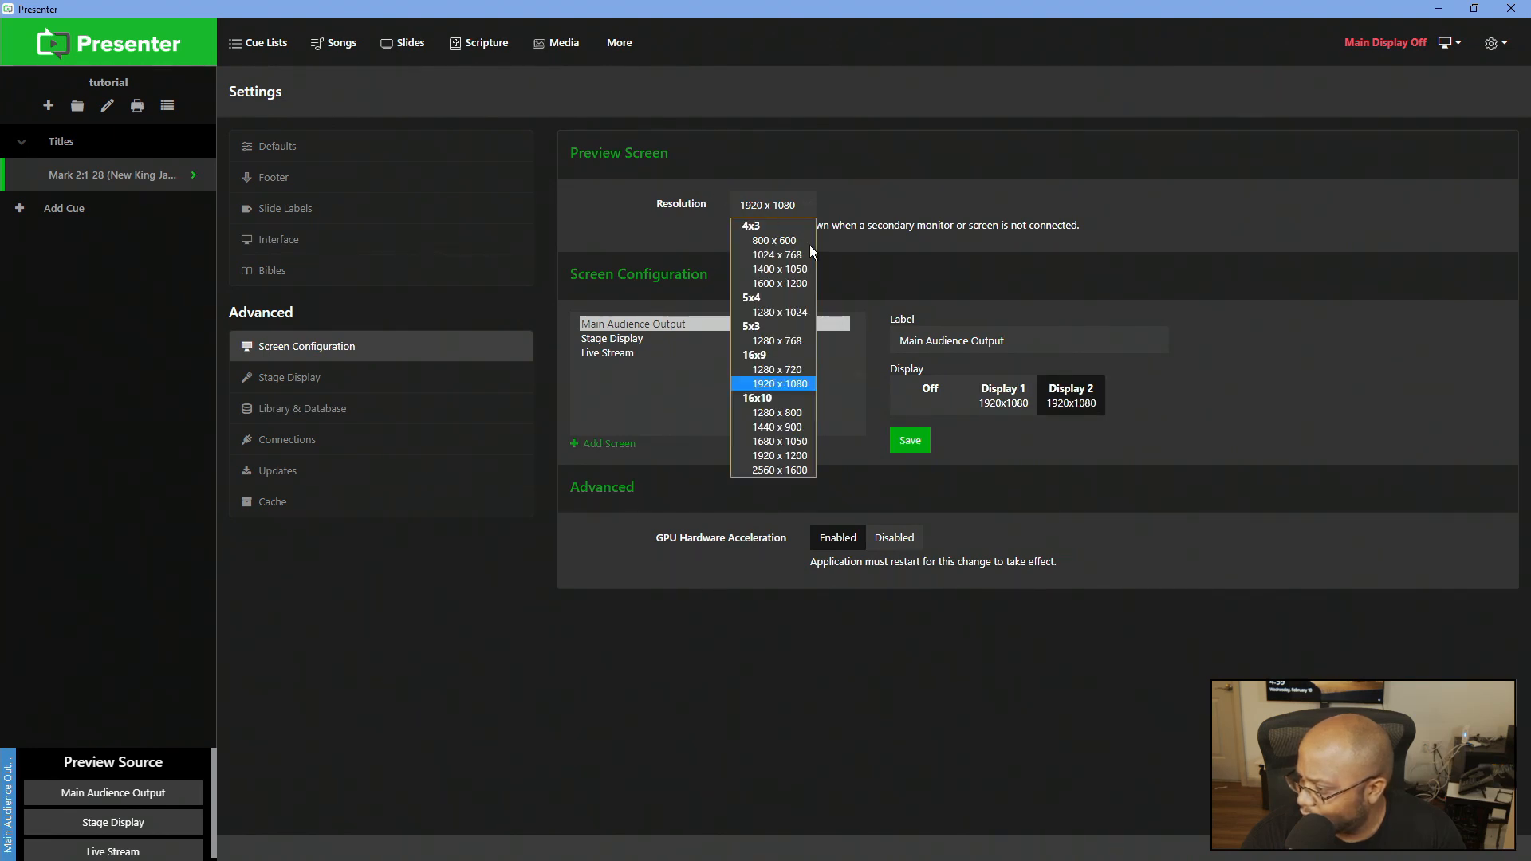
{"action": "left_click", "coordinate": [790, 381]}
{"action": "left_click", "coordinate": [910, 441]}
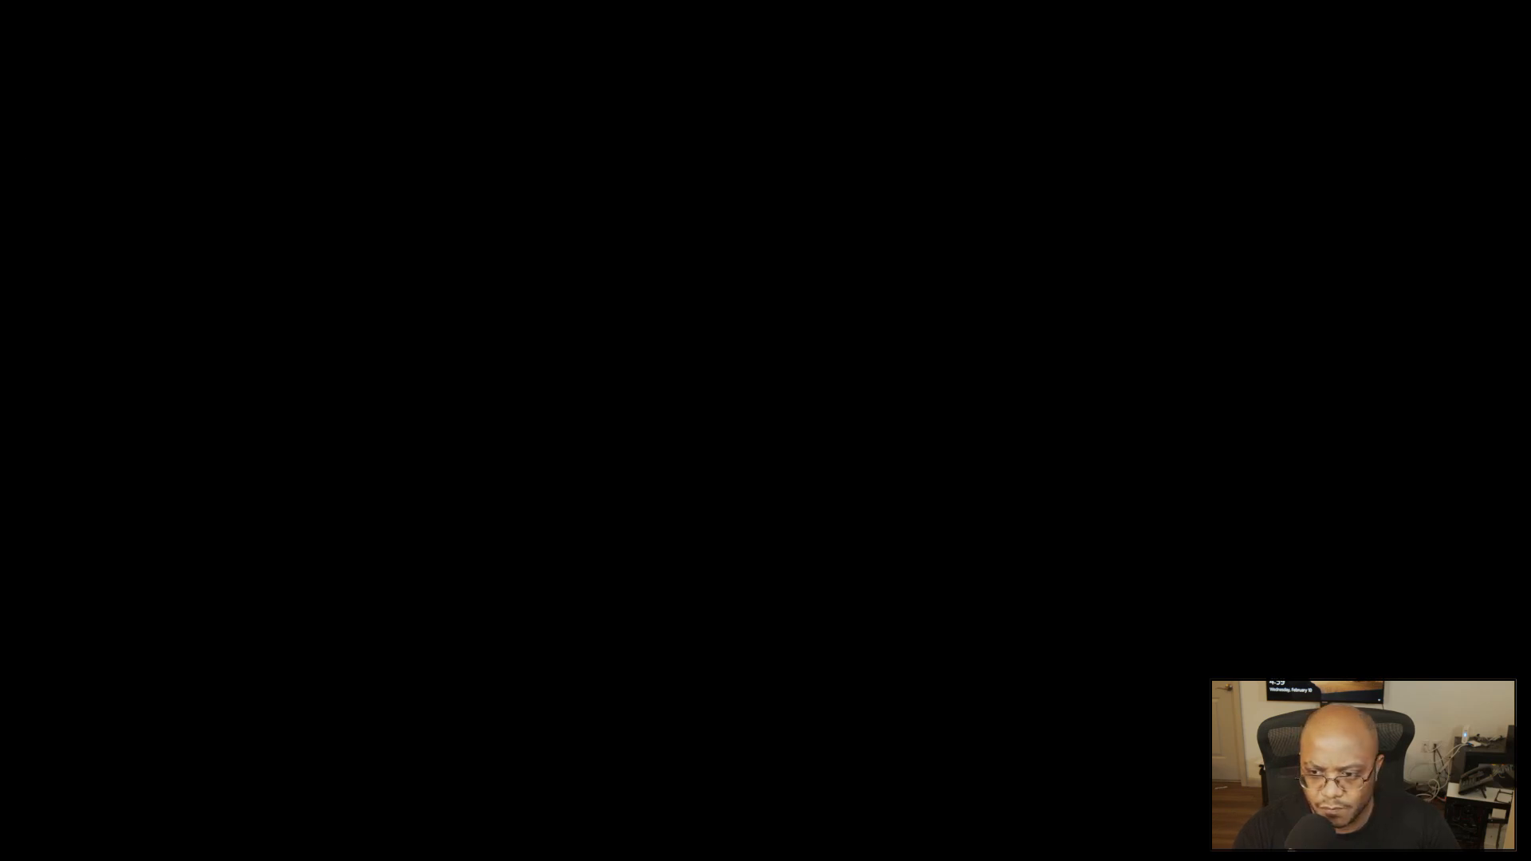
Maximize the Presenter window and delete the Mark 2:1-28 cue from the "tutorial" cue list.
{"action": "left_click_drag", "start_coordinate": [0, 64], "coordinate": [820, 109]}
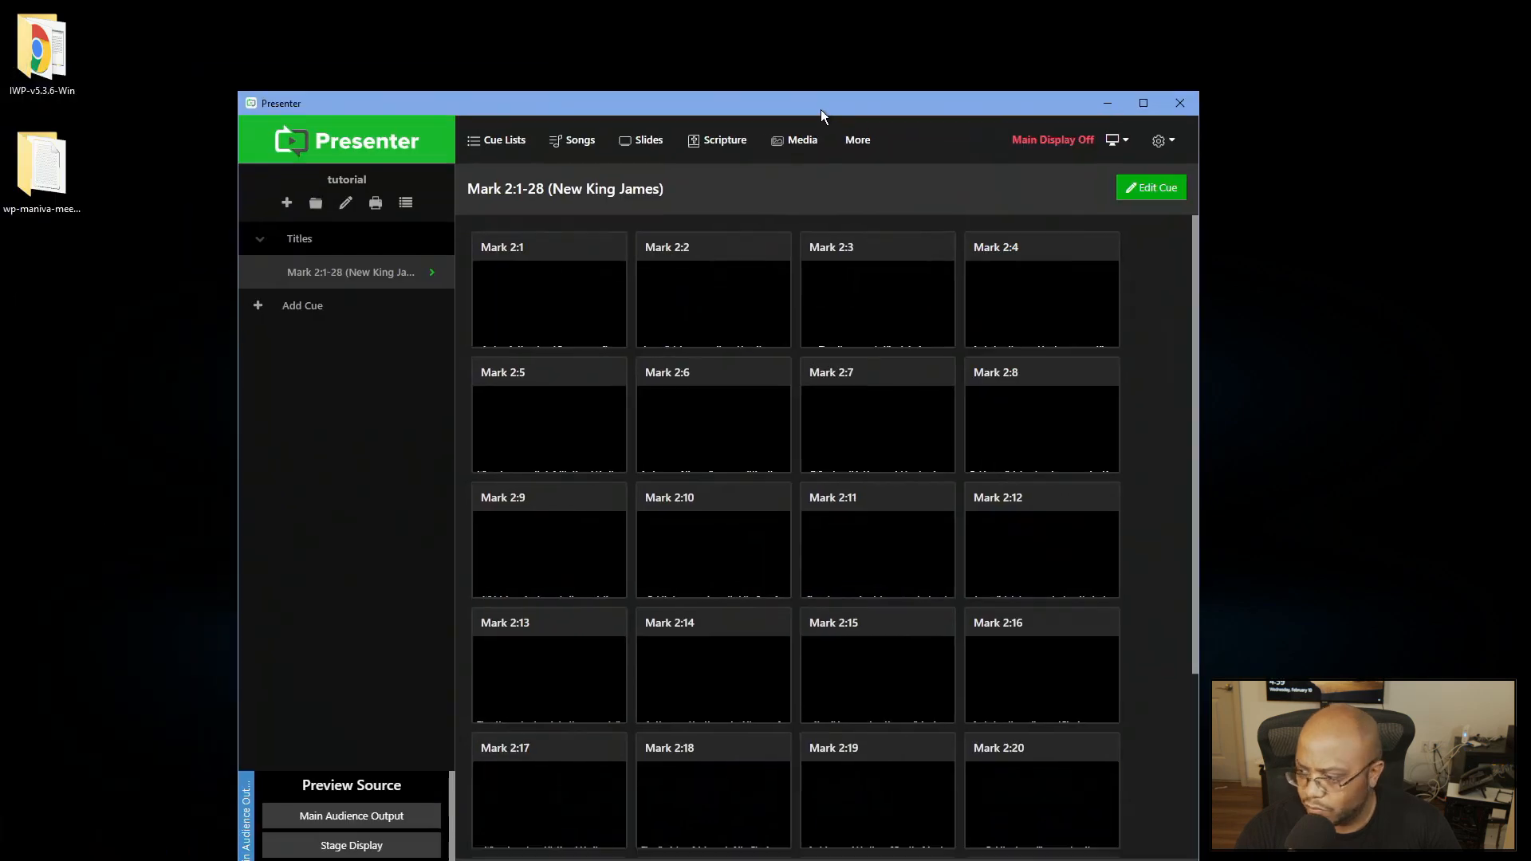
{"action": "double_click", "coordinate": [821, 108]}
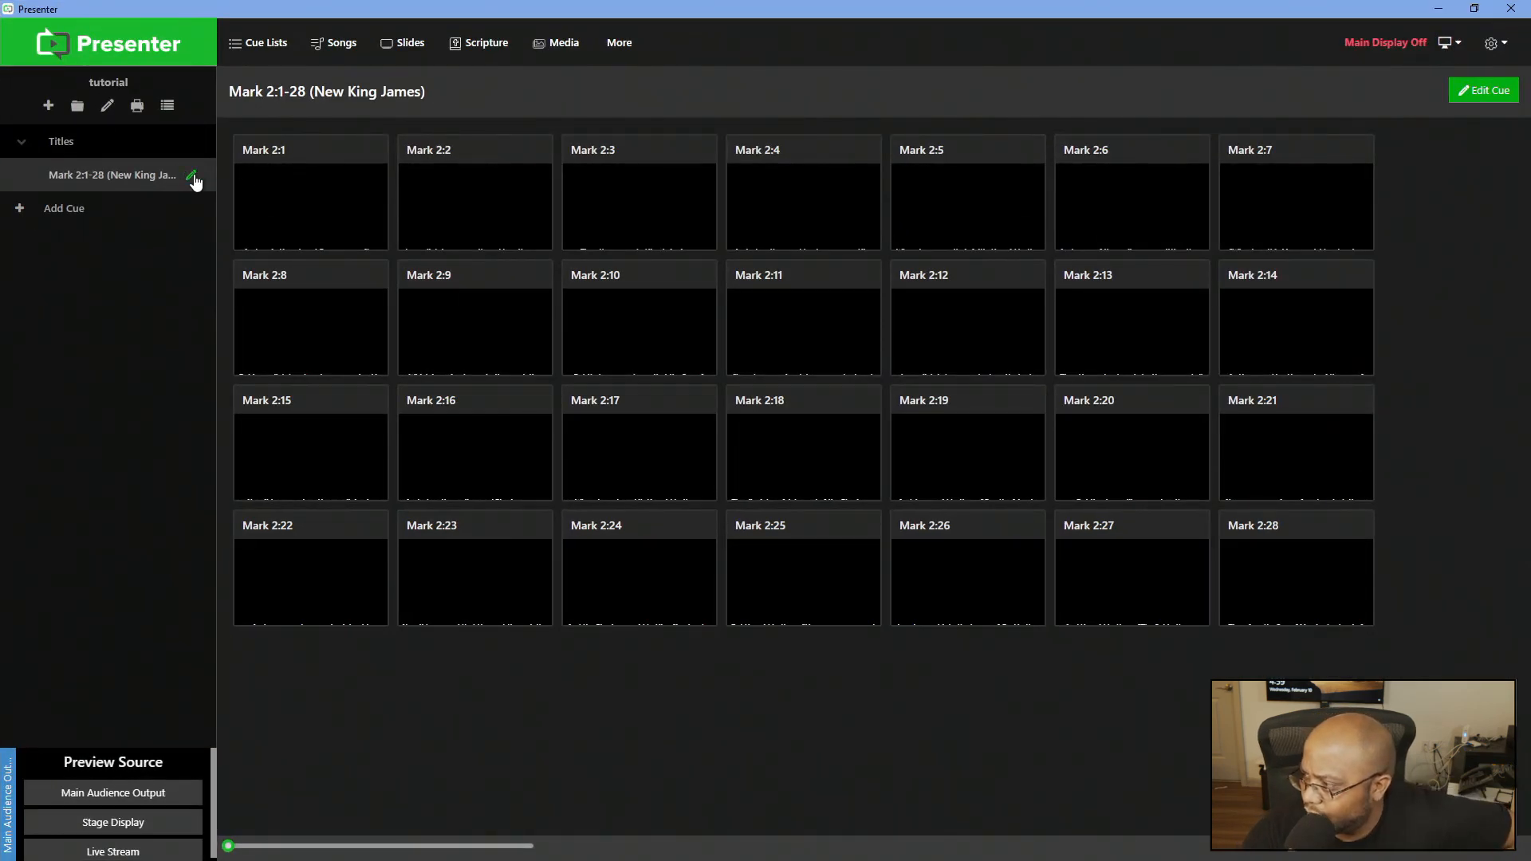
{"action": "left_click", "coordinate": [1483, 90]}
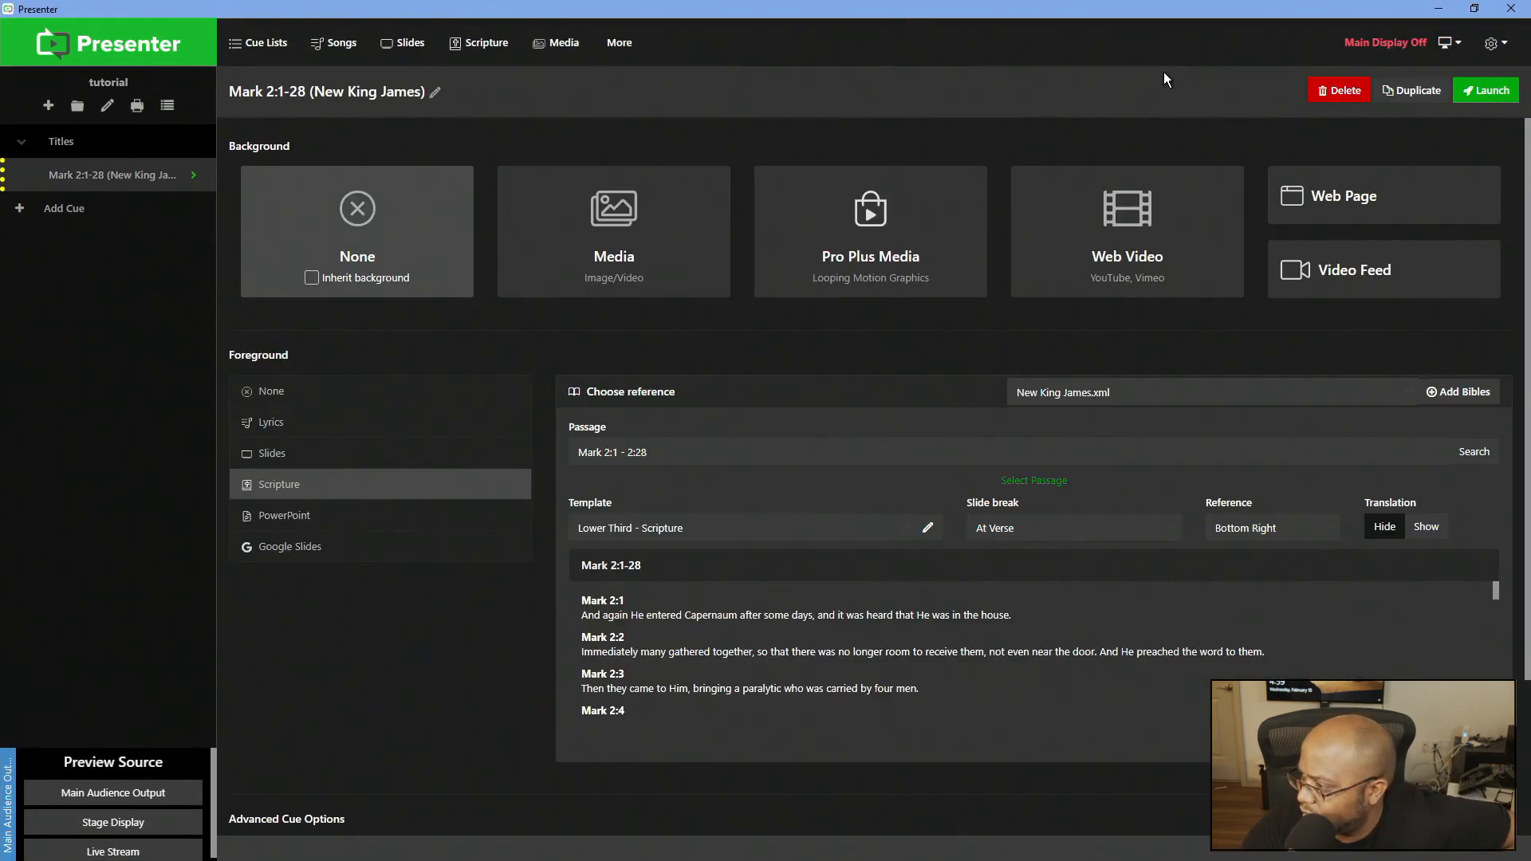
{"action": "left_click", "coordinate": [1342, 90]}
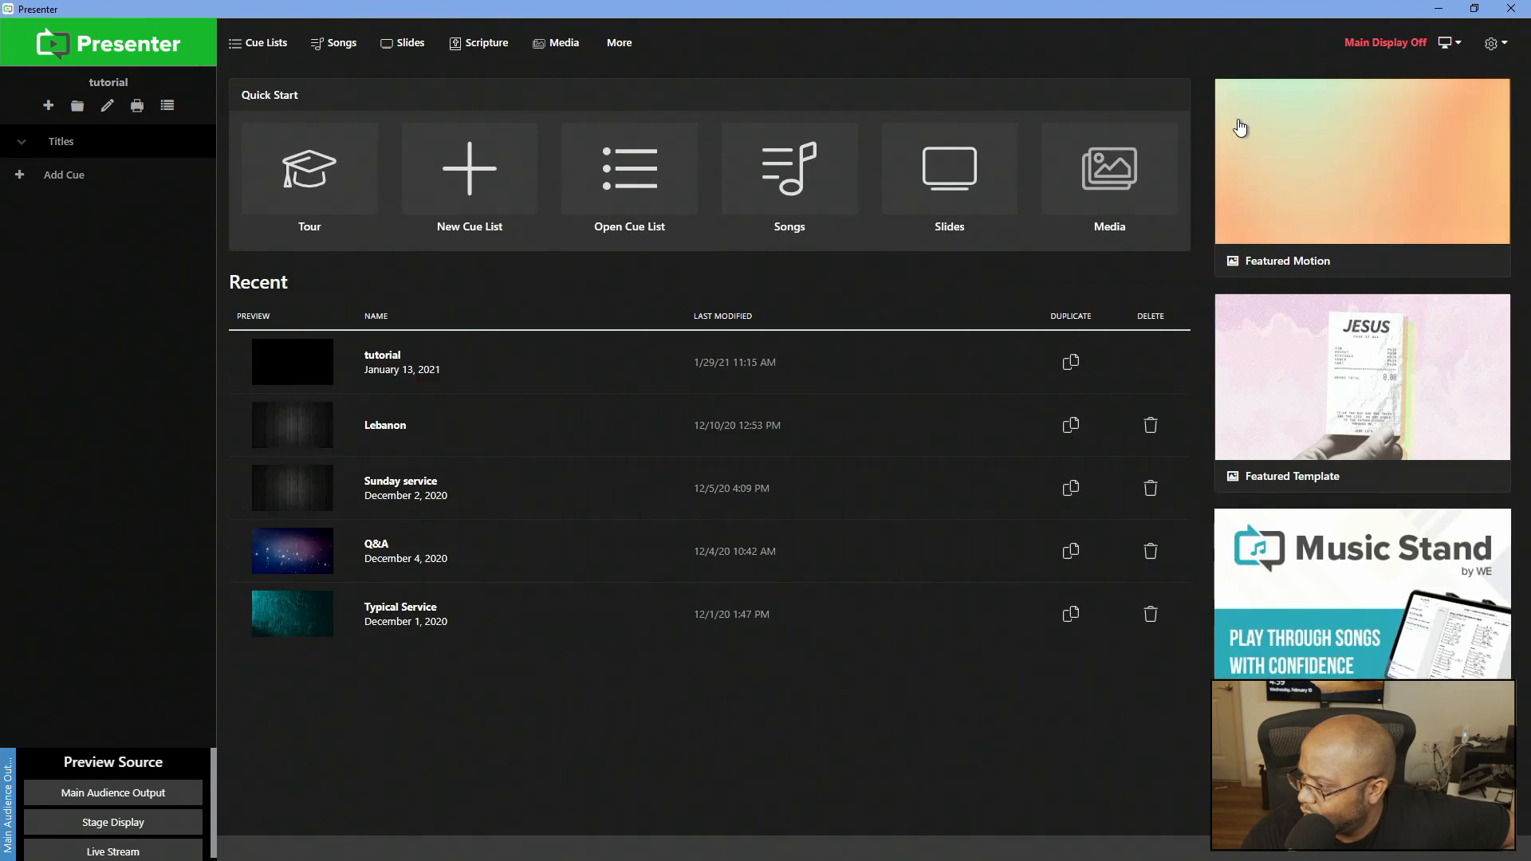
Add a scripture cue to the "tutorial" cue list and enter Psalms 120 as its passage.
{"action": "left_click", "coordinate": [37, 178]}
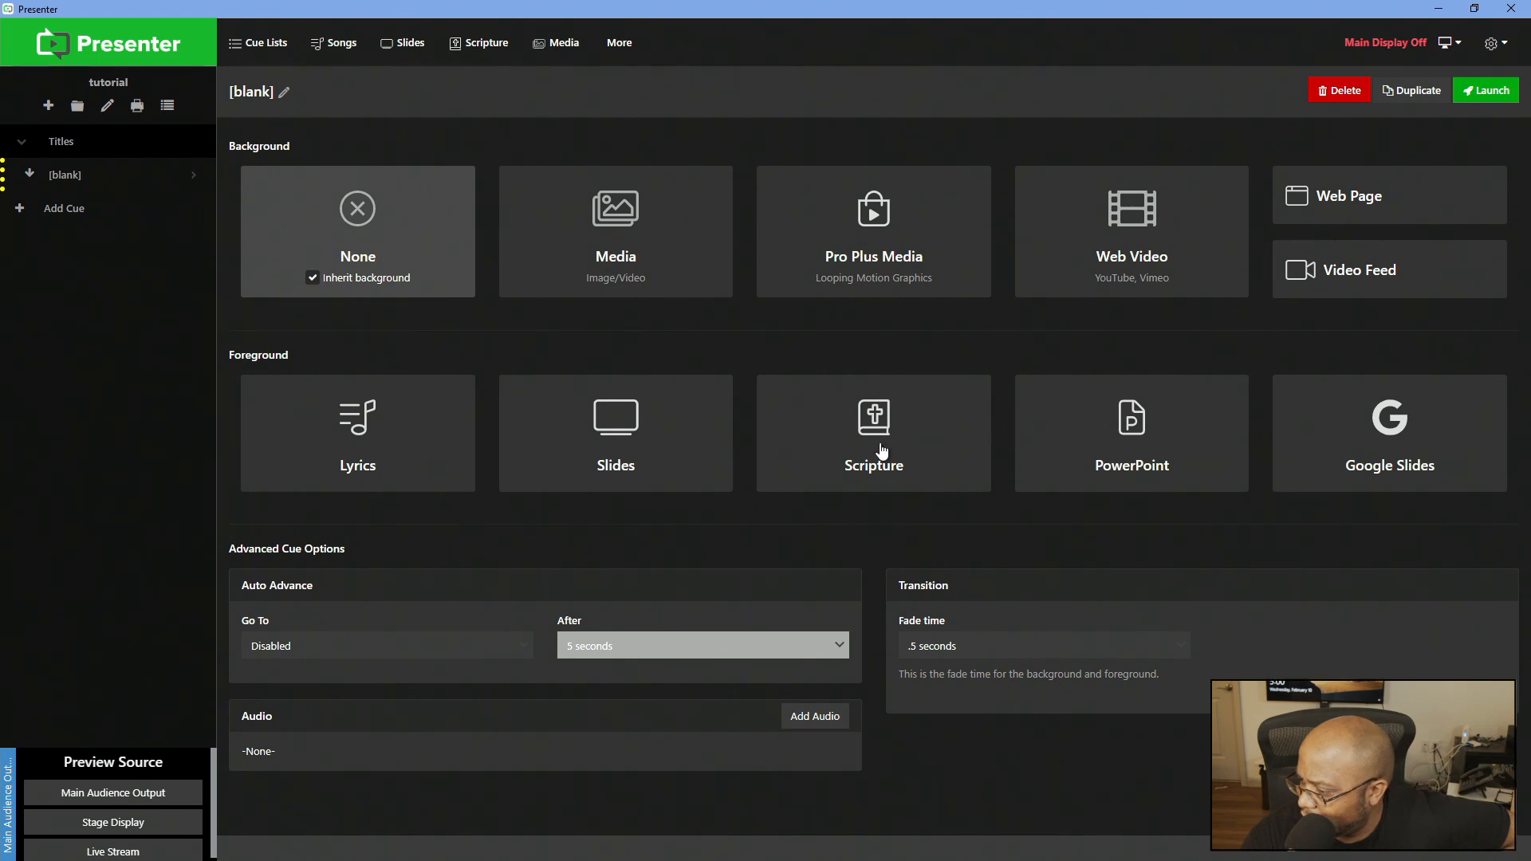
{"action": "left_click", "coordinate": [866, 433]}
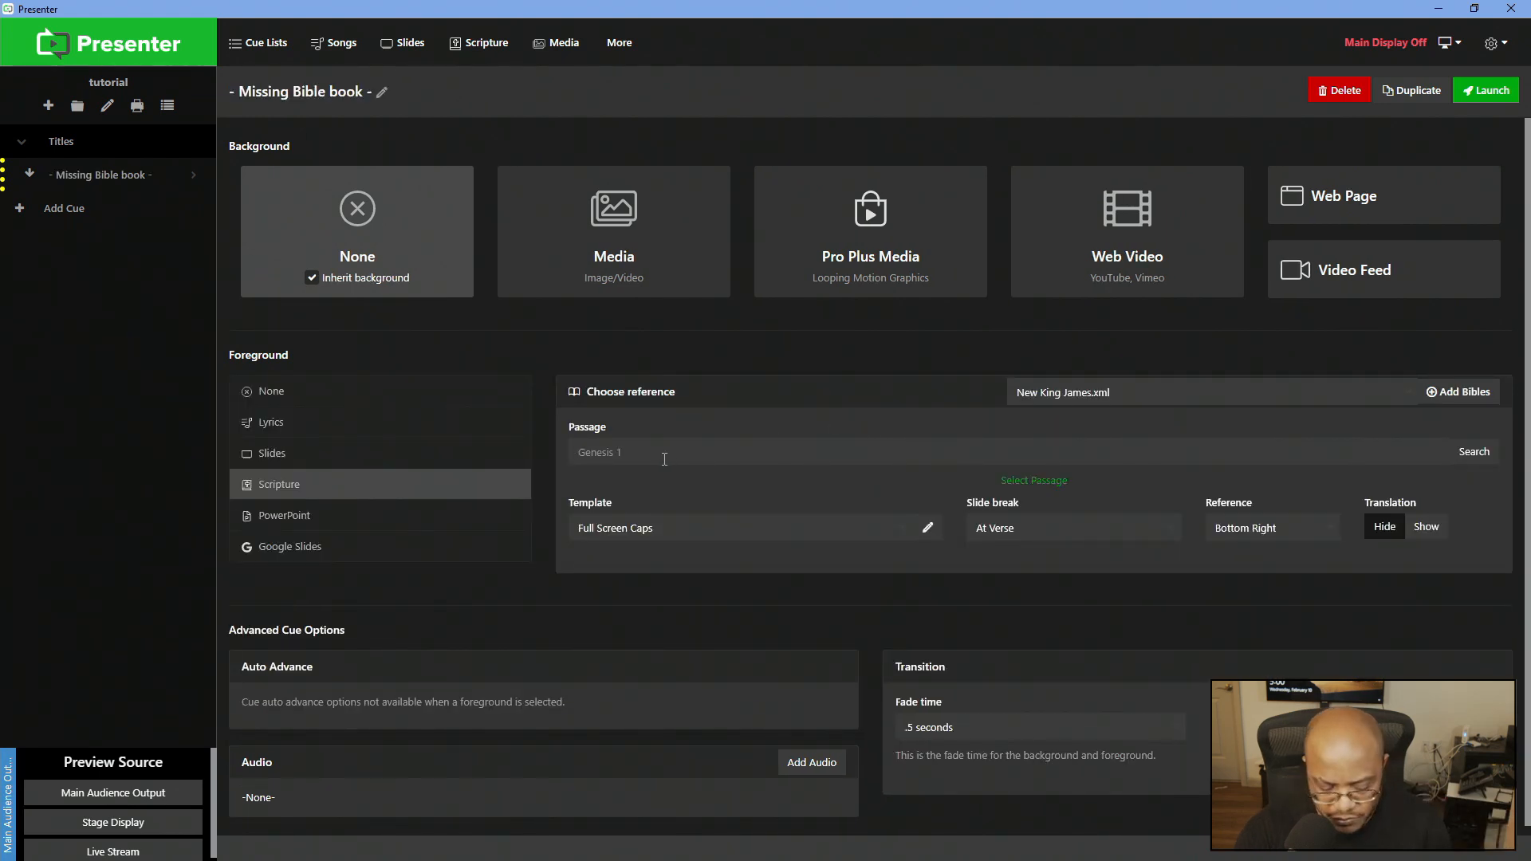
{"action": "type", "text": "James"}
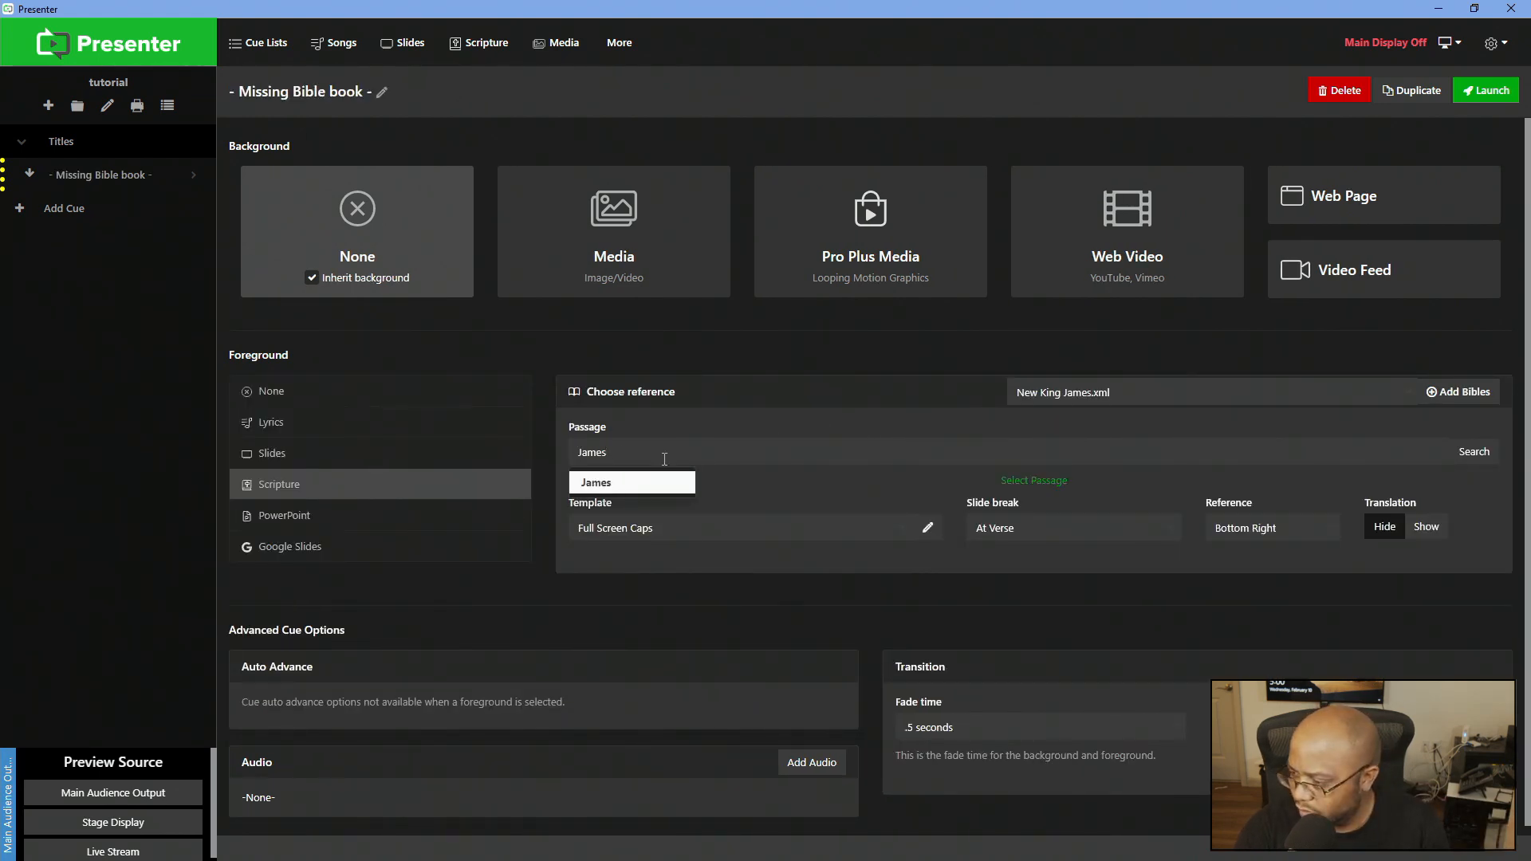
{"action": "key", "text": "BackSpace"}
{"action": "key", "text": "BackSpace"}
{"action": "key", "text": "BackSpace"}
{"action": "key", "text": "BackSpace"}
{"action": "key", "text": "BackSpace"}
{"action": "type", "text": "Psal"}
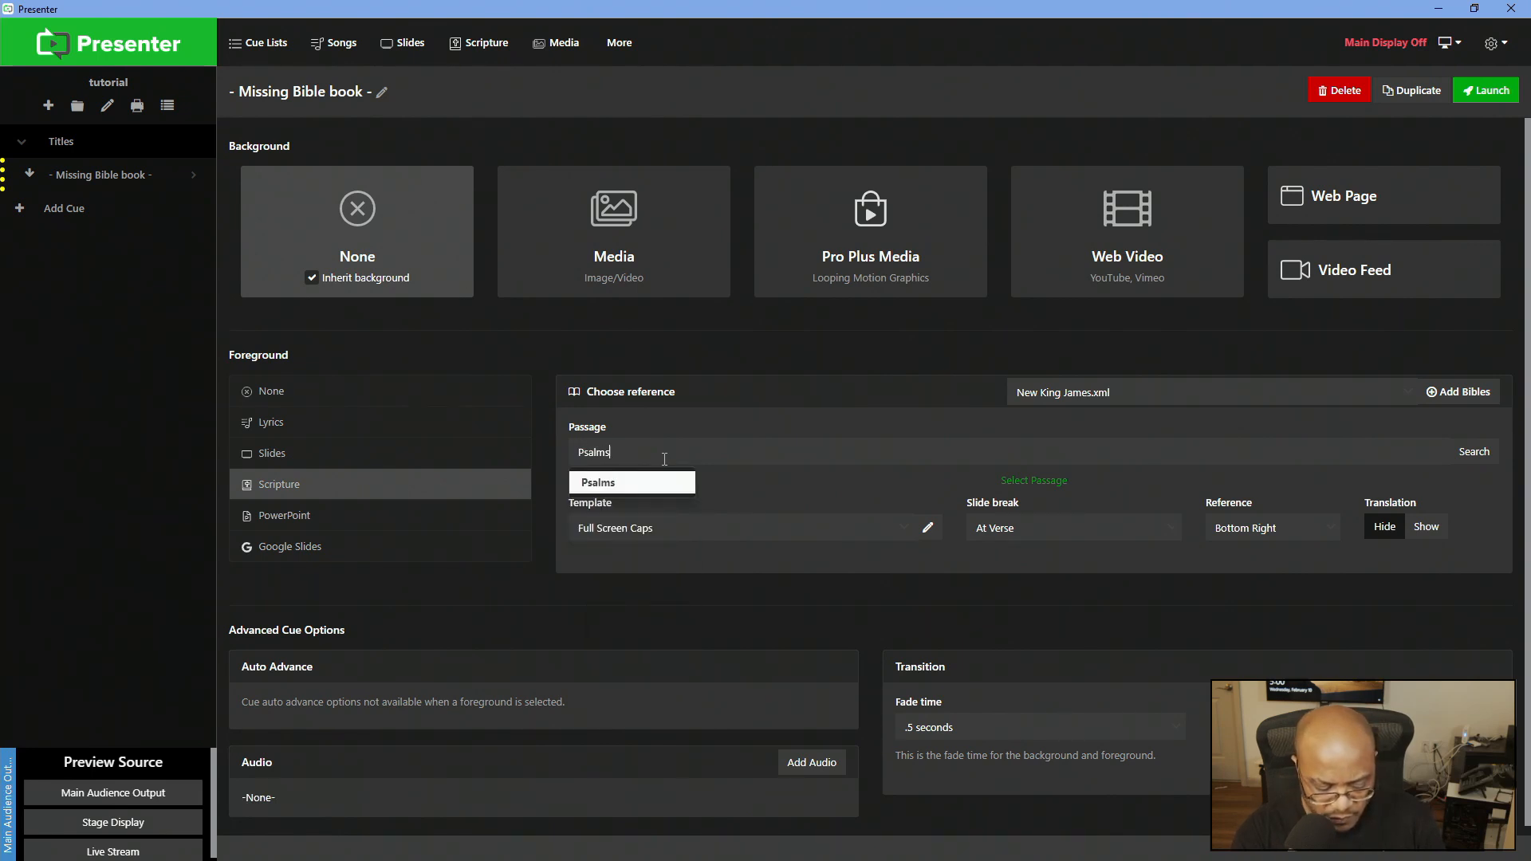
{"action": "type", "text": "ms 120"}
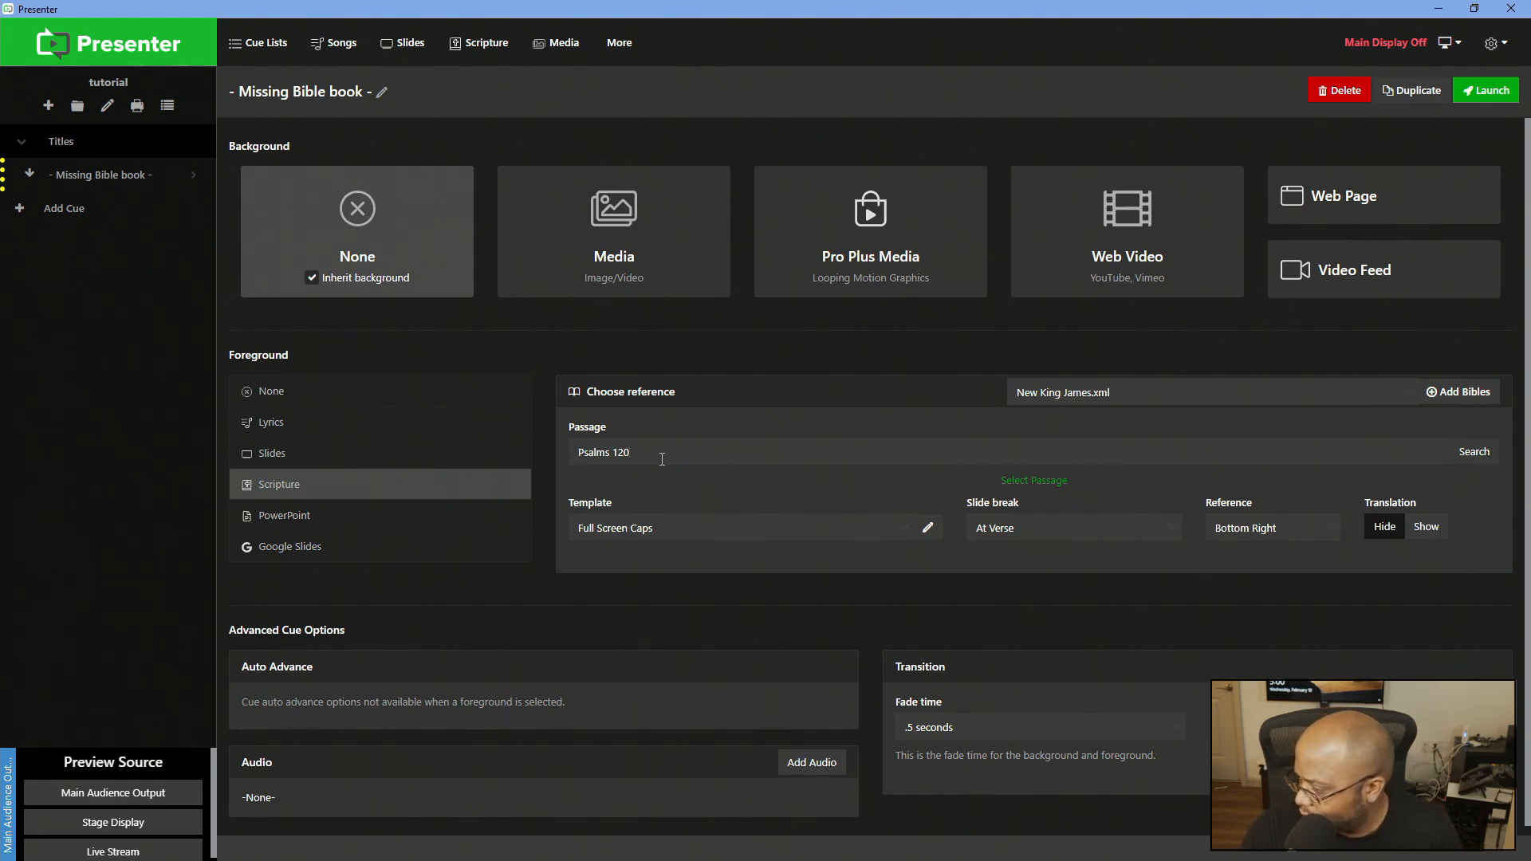
Load the Psalms 120 passage with the Lower Third - Scripture template and launch the cue with enlarged slide thumbnails.
{"action": "left_click", "coordinate": [716, 536]}
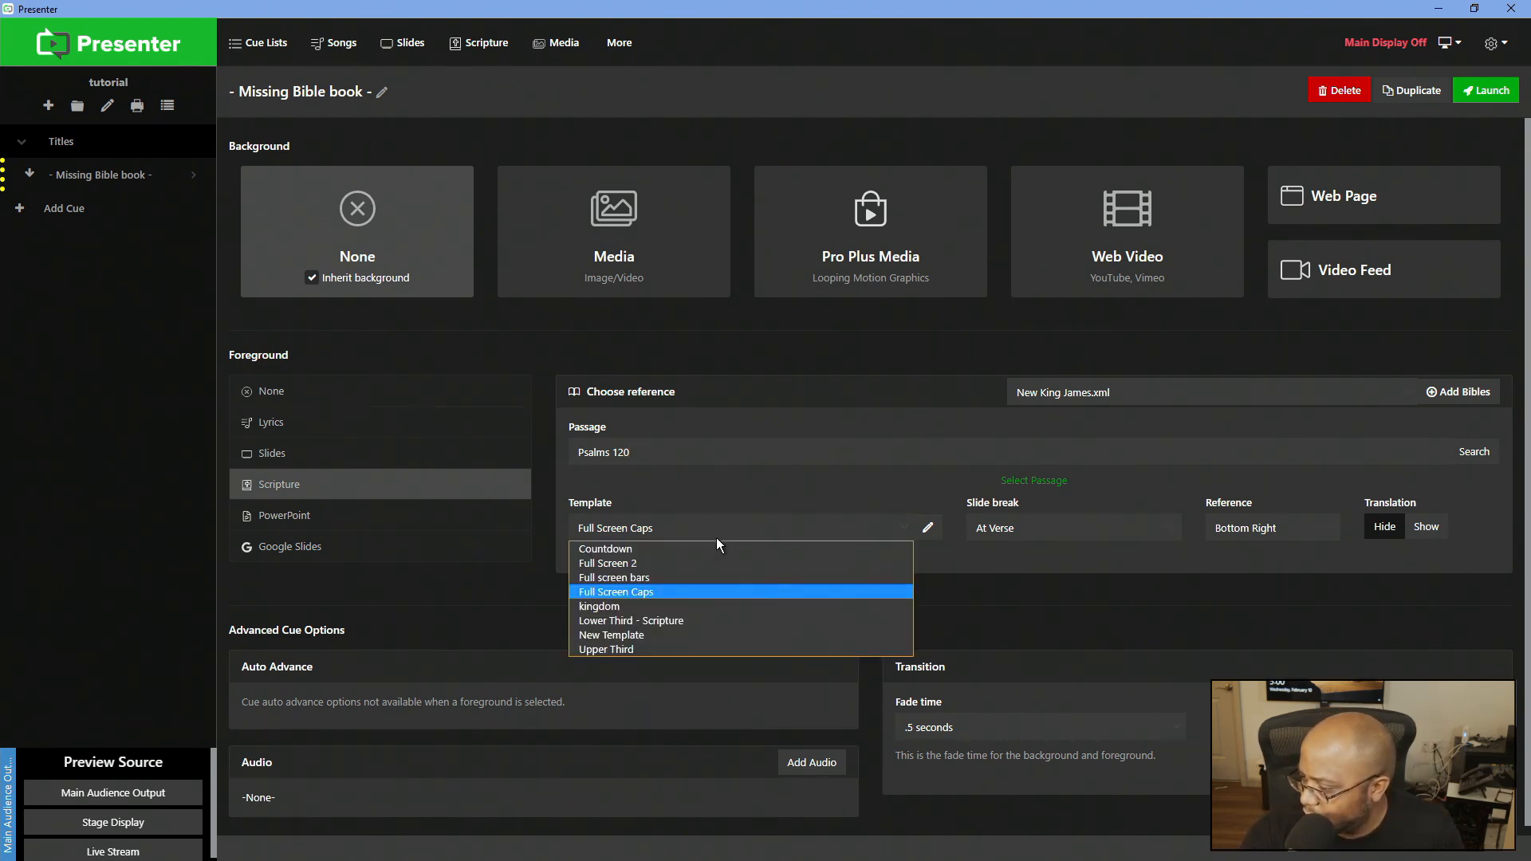
{"action": "left_click", "coordinate": [675, 620]}
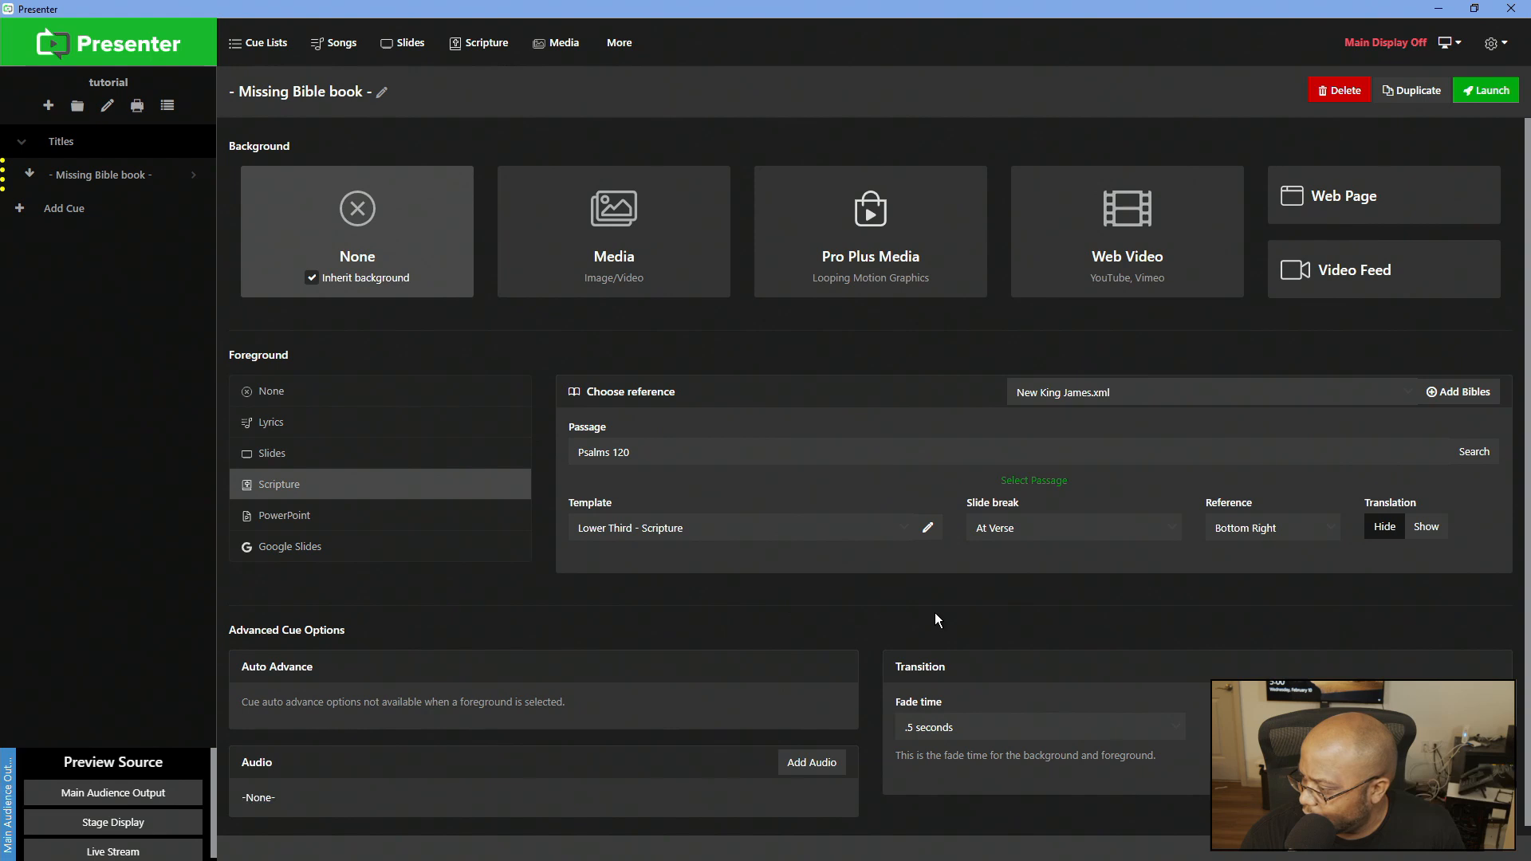
{"action": "left_click", "coordinate": [1484, 452]}
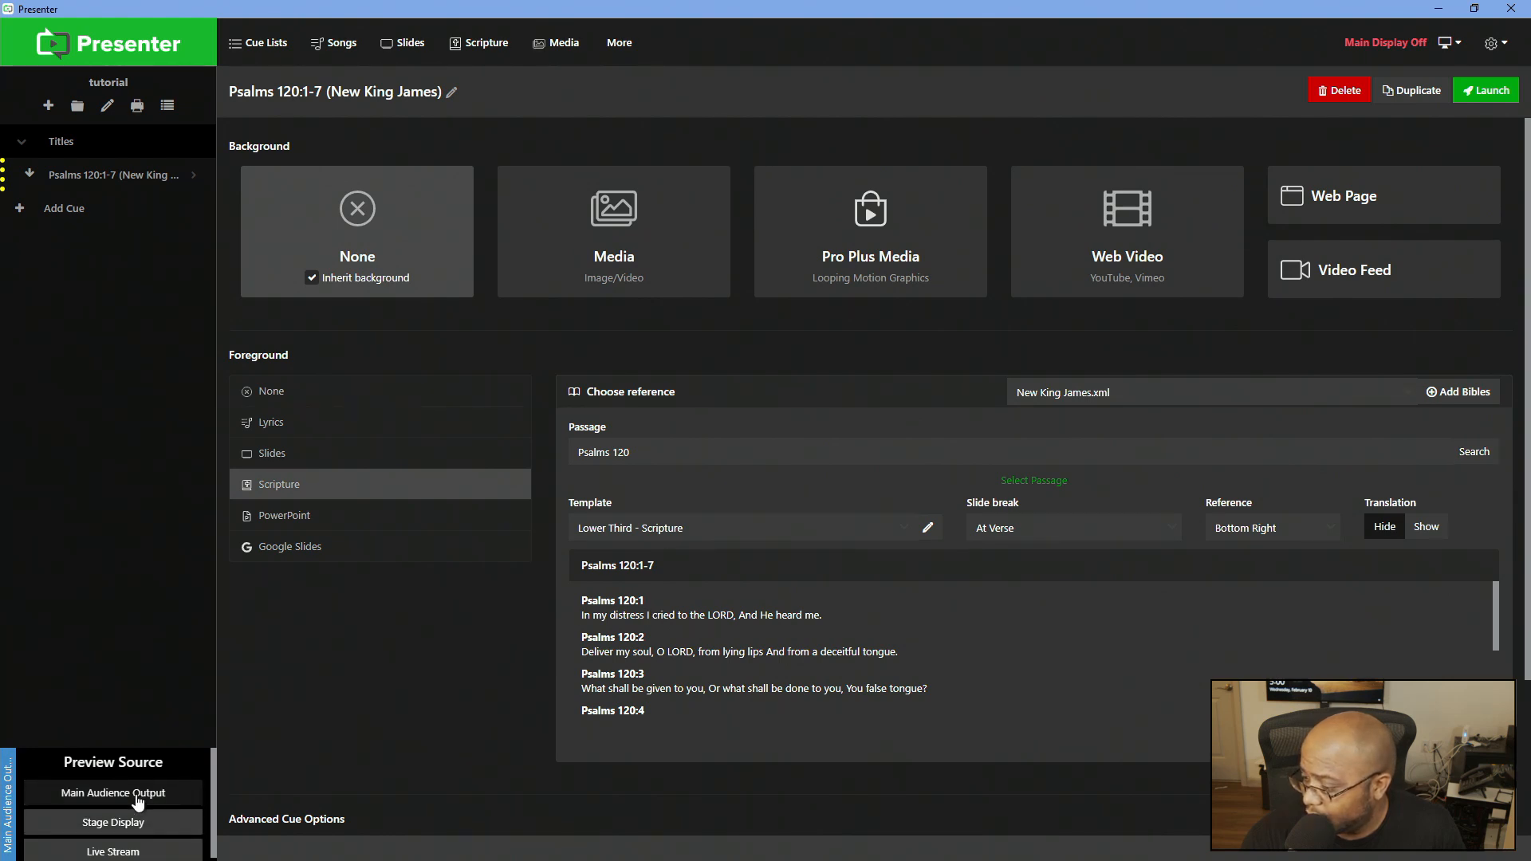
{"action": "left_click", "coordinate": [1492, 91]}
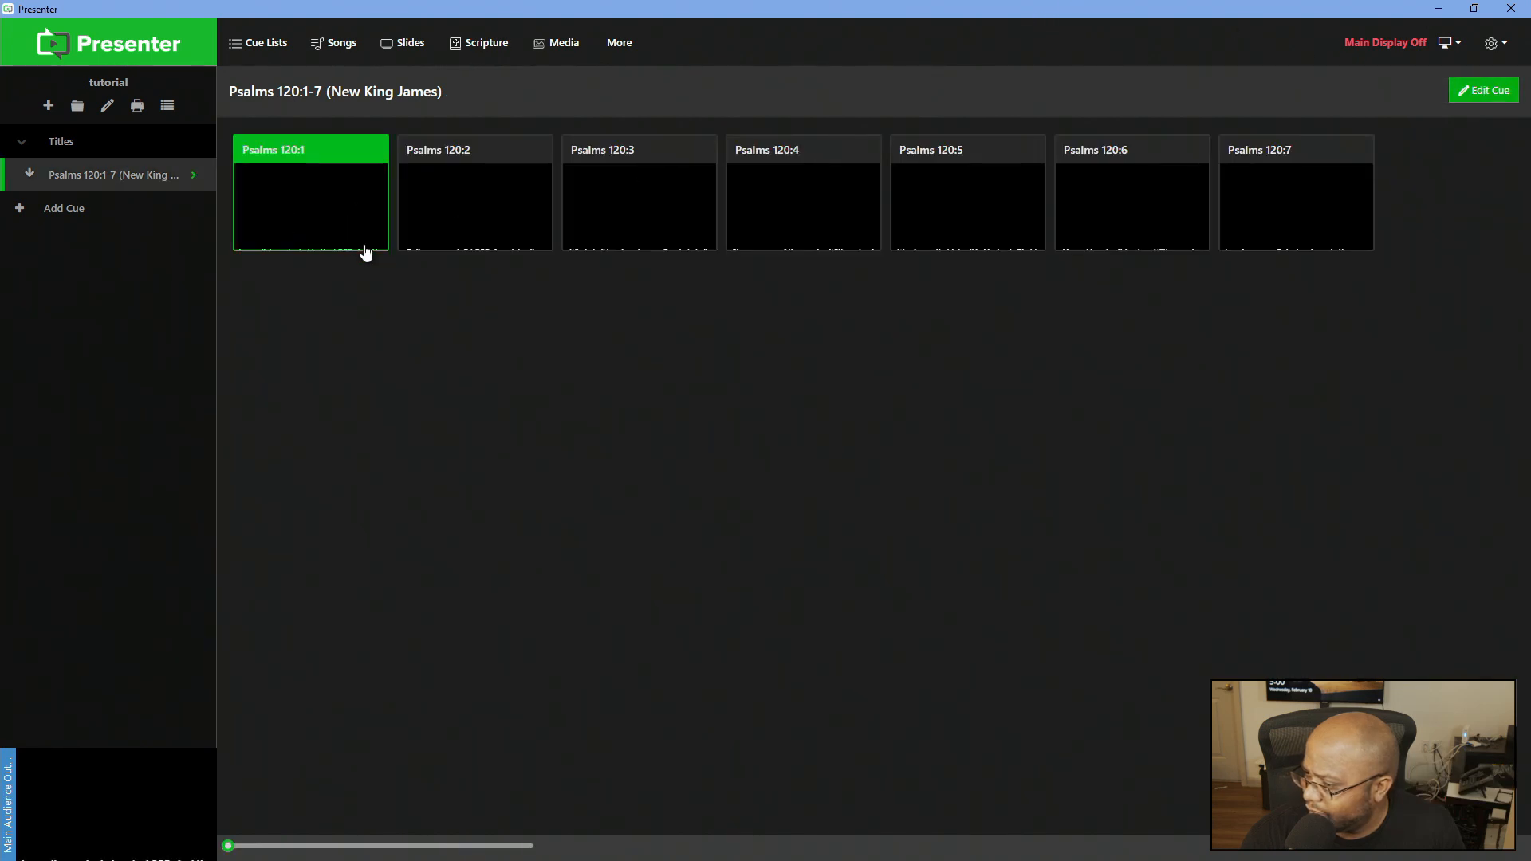
{"action": "left_click_drag", "start_coordinate": [231, 850], "coordinate": [368, 852]}
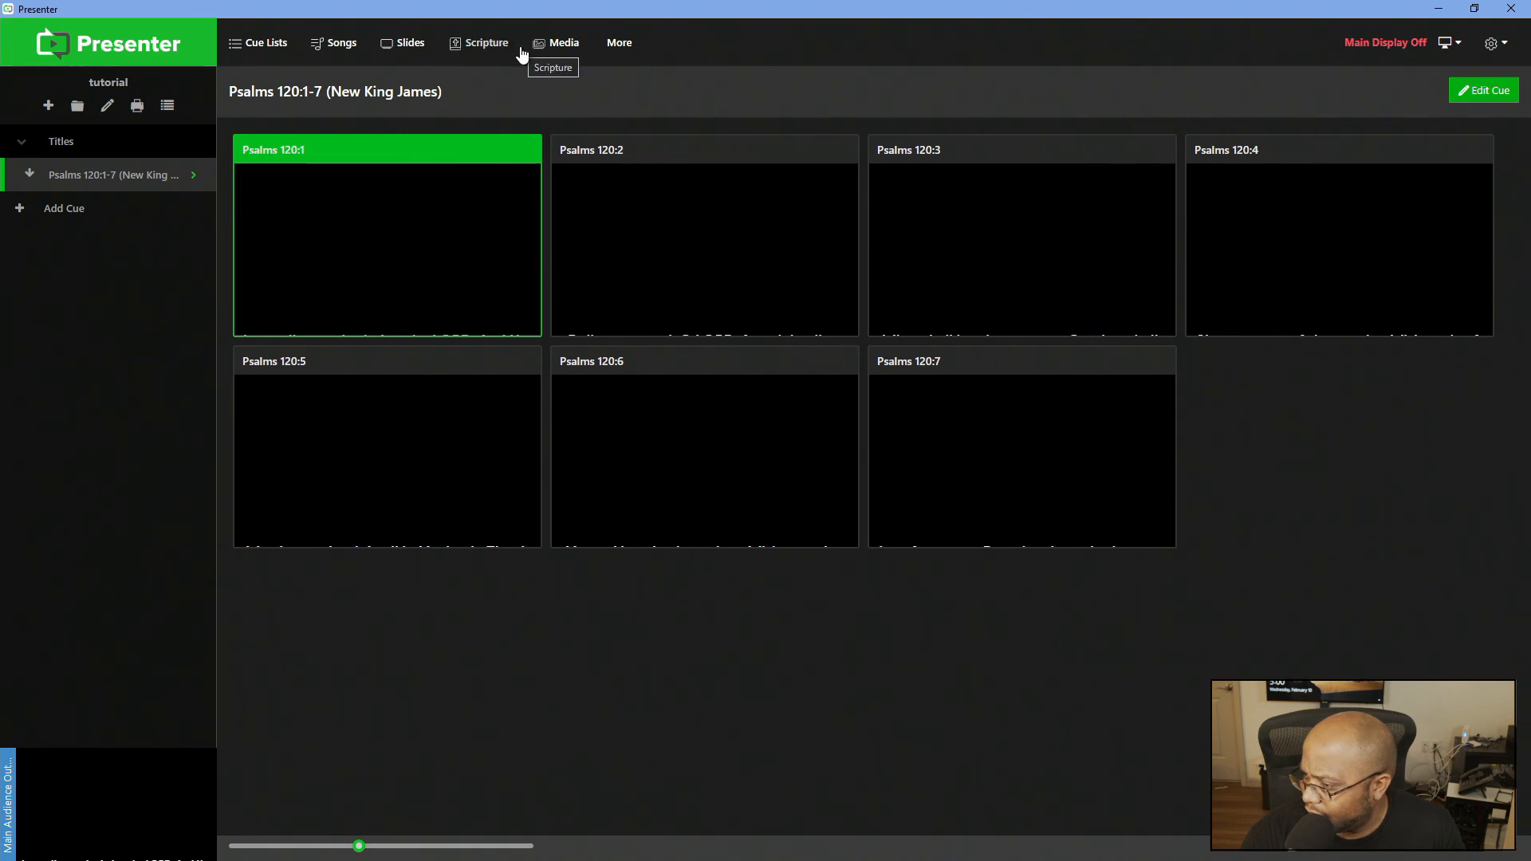
Look through the Scripture and Slides libraries, the Pro Plus Templates, the media library and the list of text templates.
{"action": "left_click", "coordinate": [494, 49]}
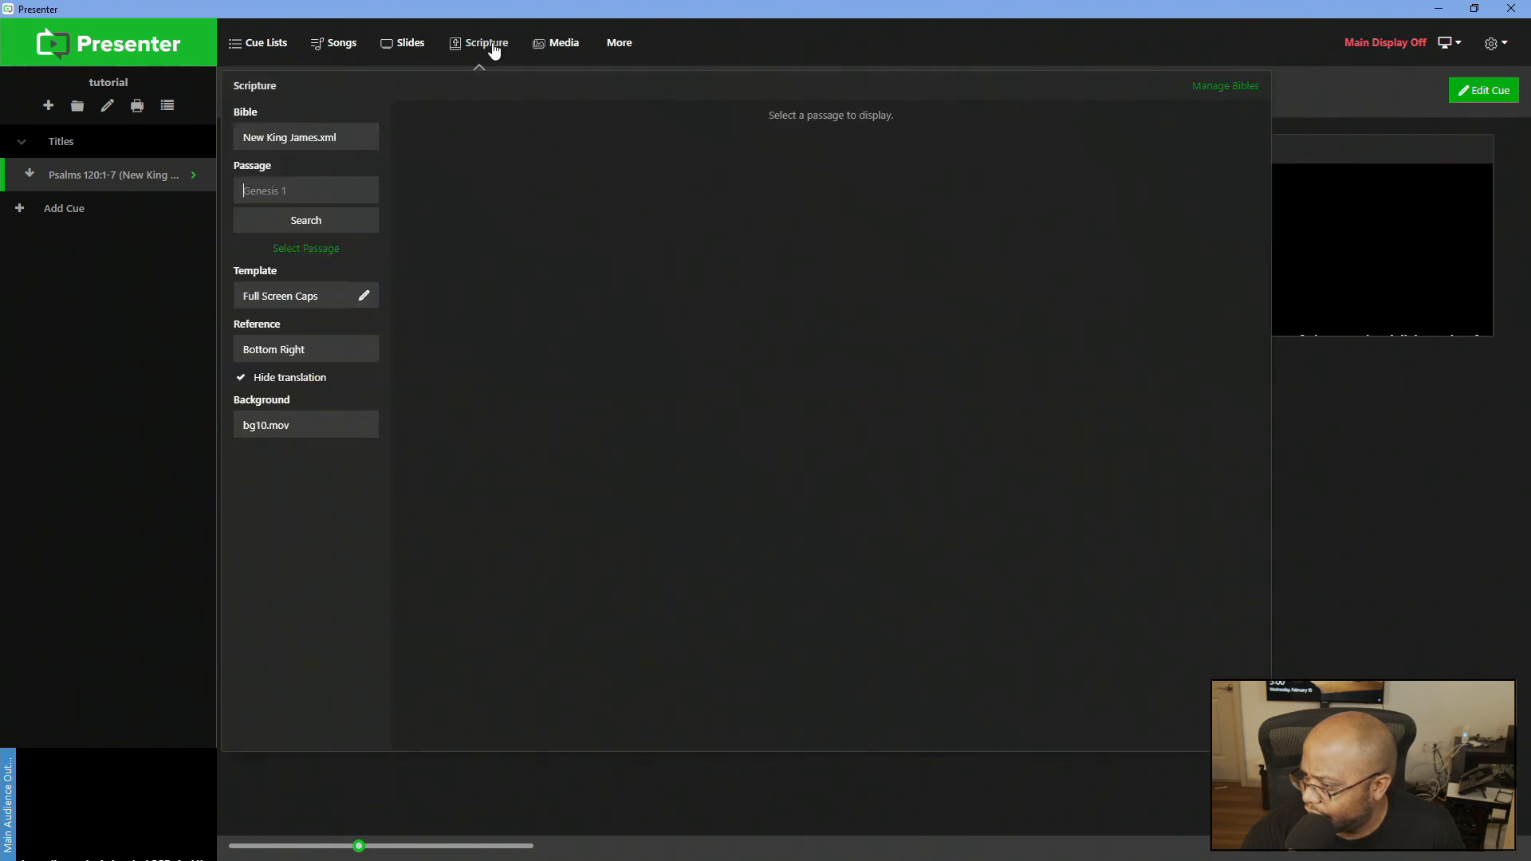
{"action": "left_click", "coordinate": [417, 51]}
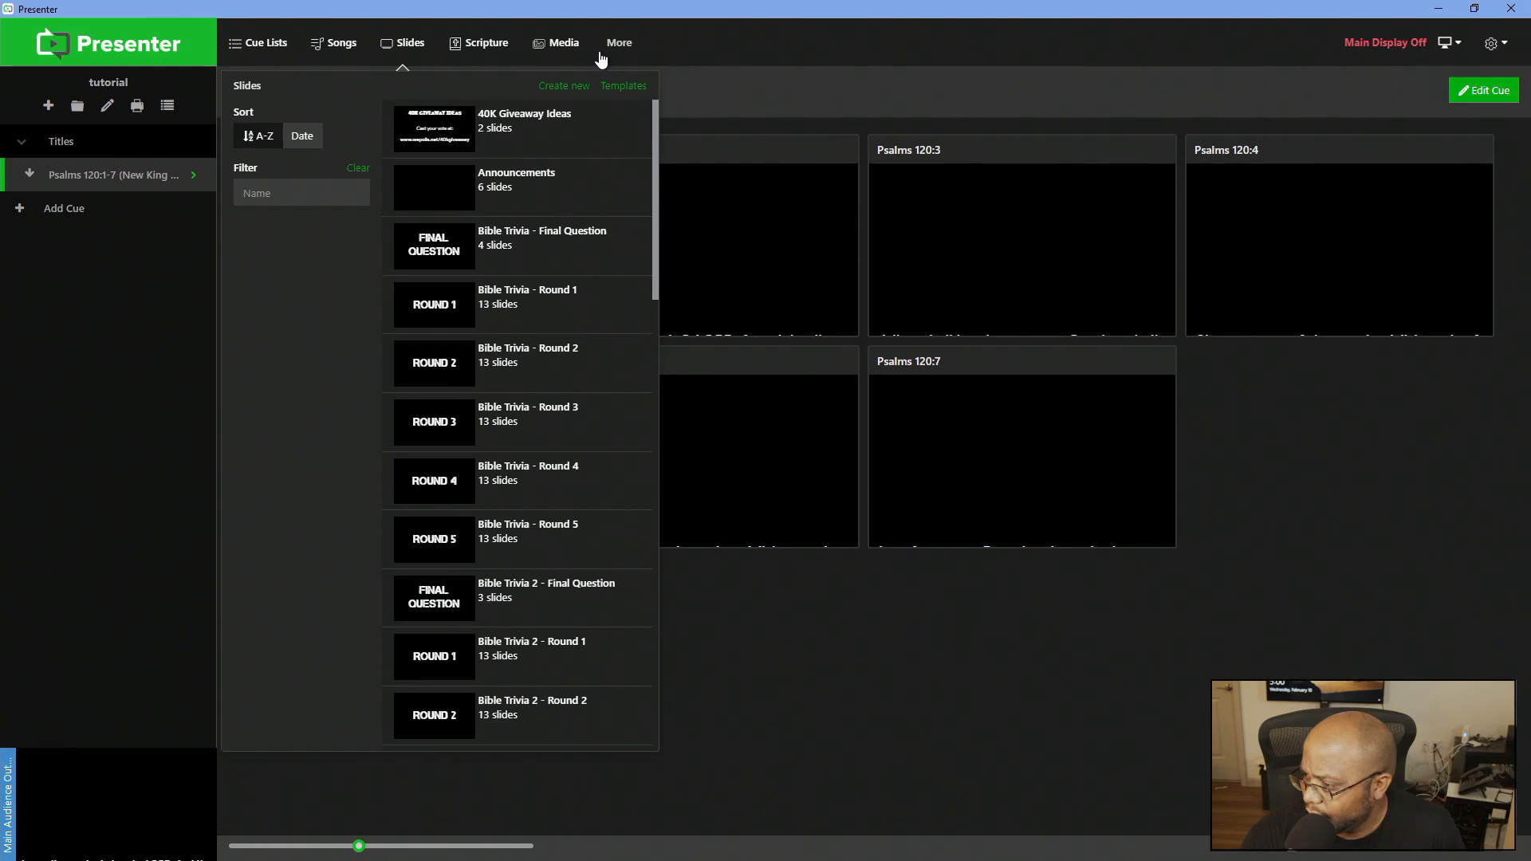
{"action": "left_click", "coordinate": [624, 87]}
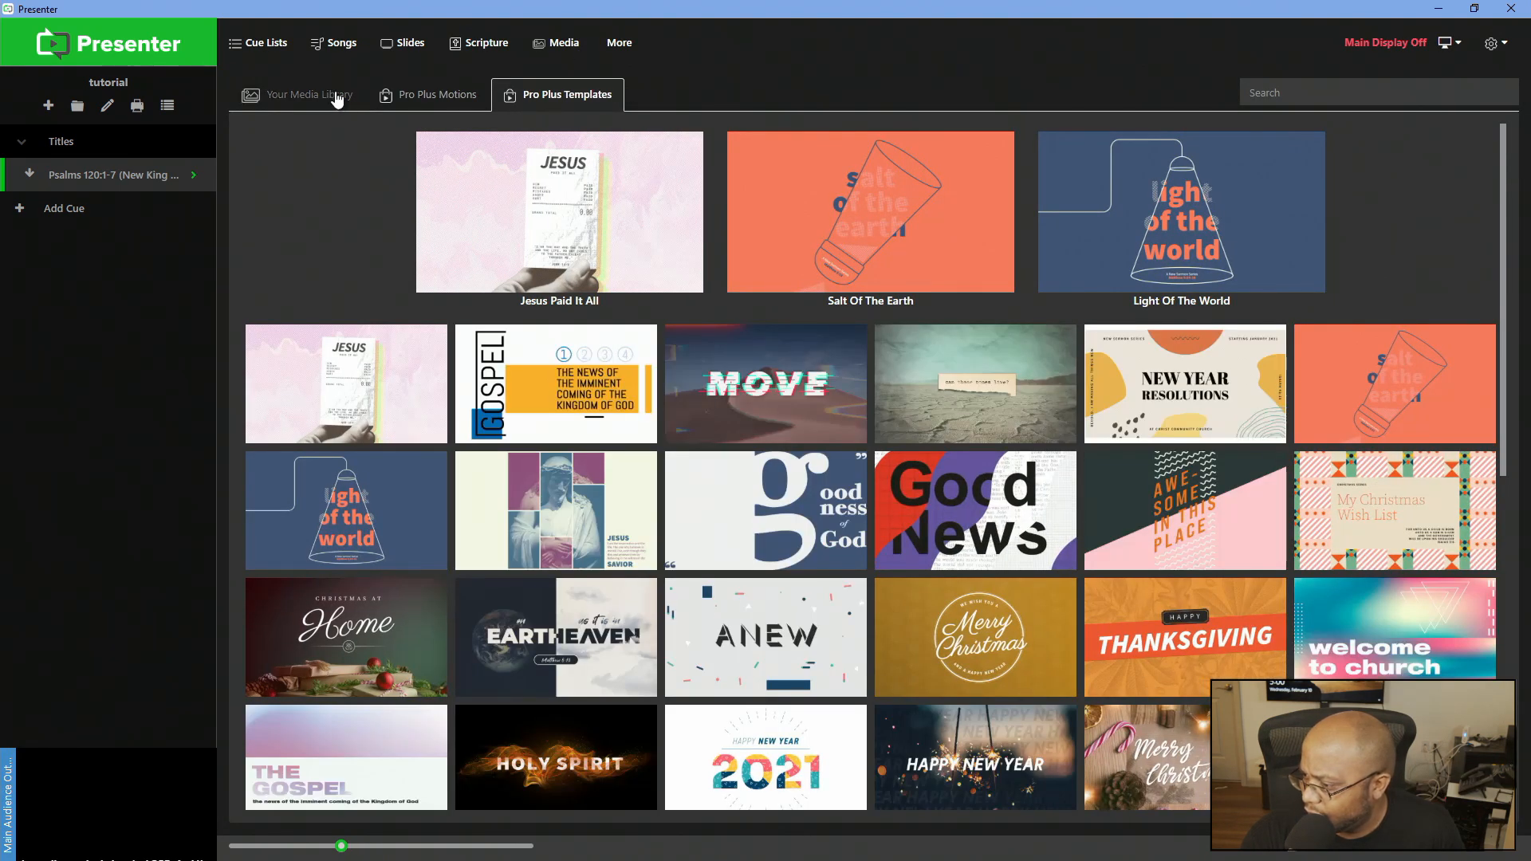
{"action": "left_click", "coordinate": [338, 99]}
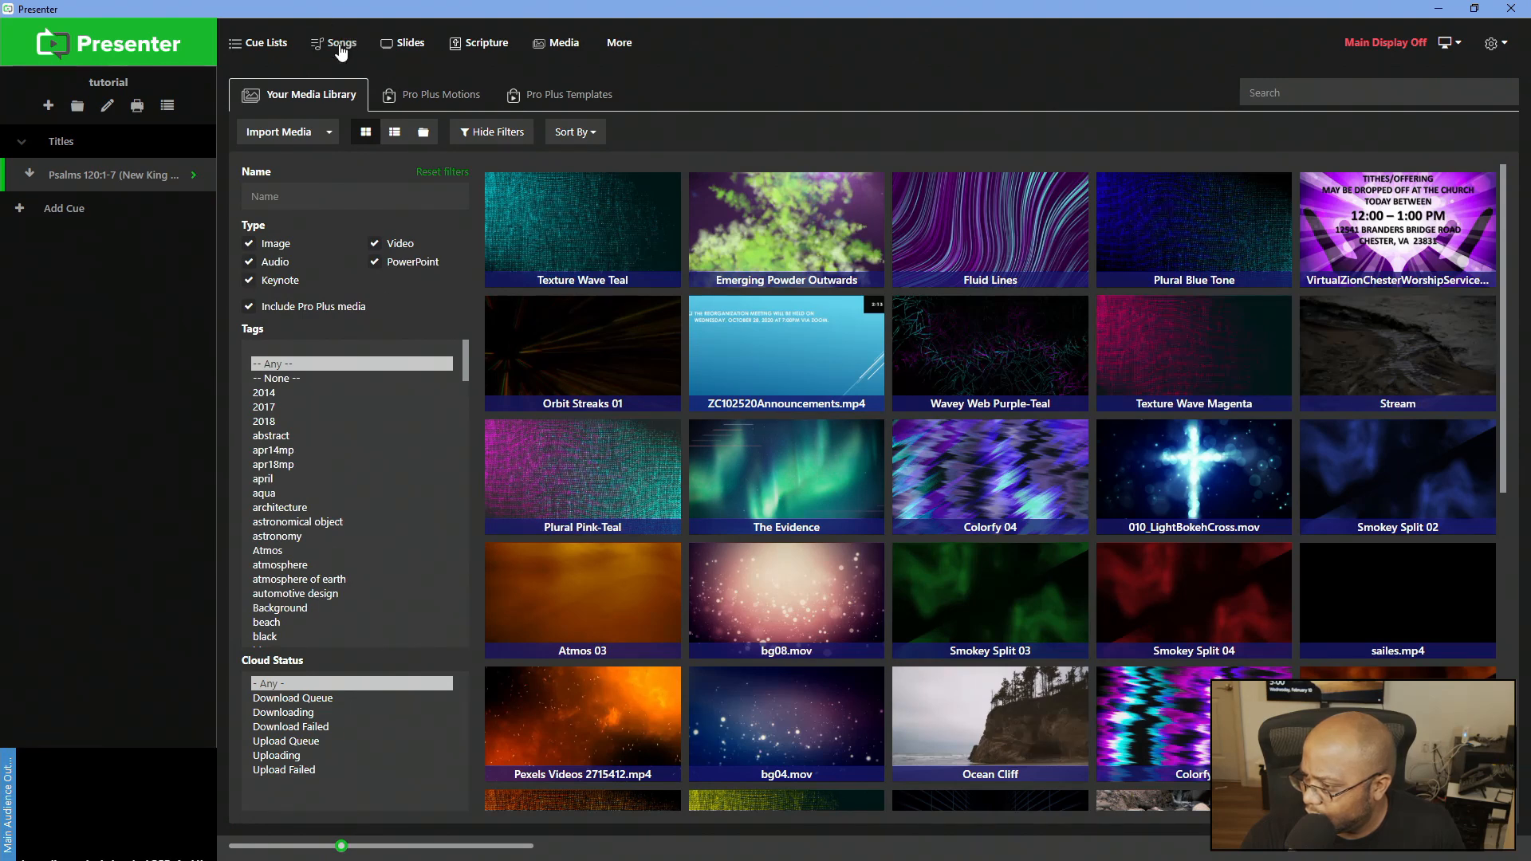
{"action": "left_click", "coordinate": [341, 42]}
{"action": "left_click", "coordinate": [626, 86]}
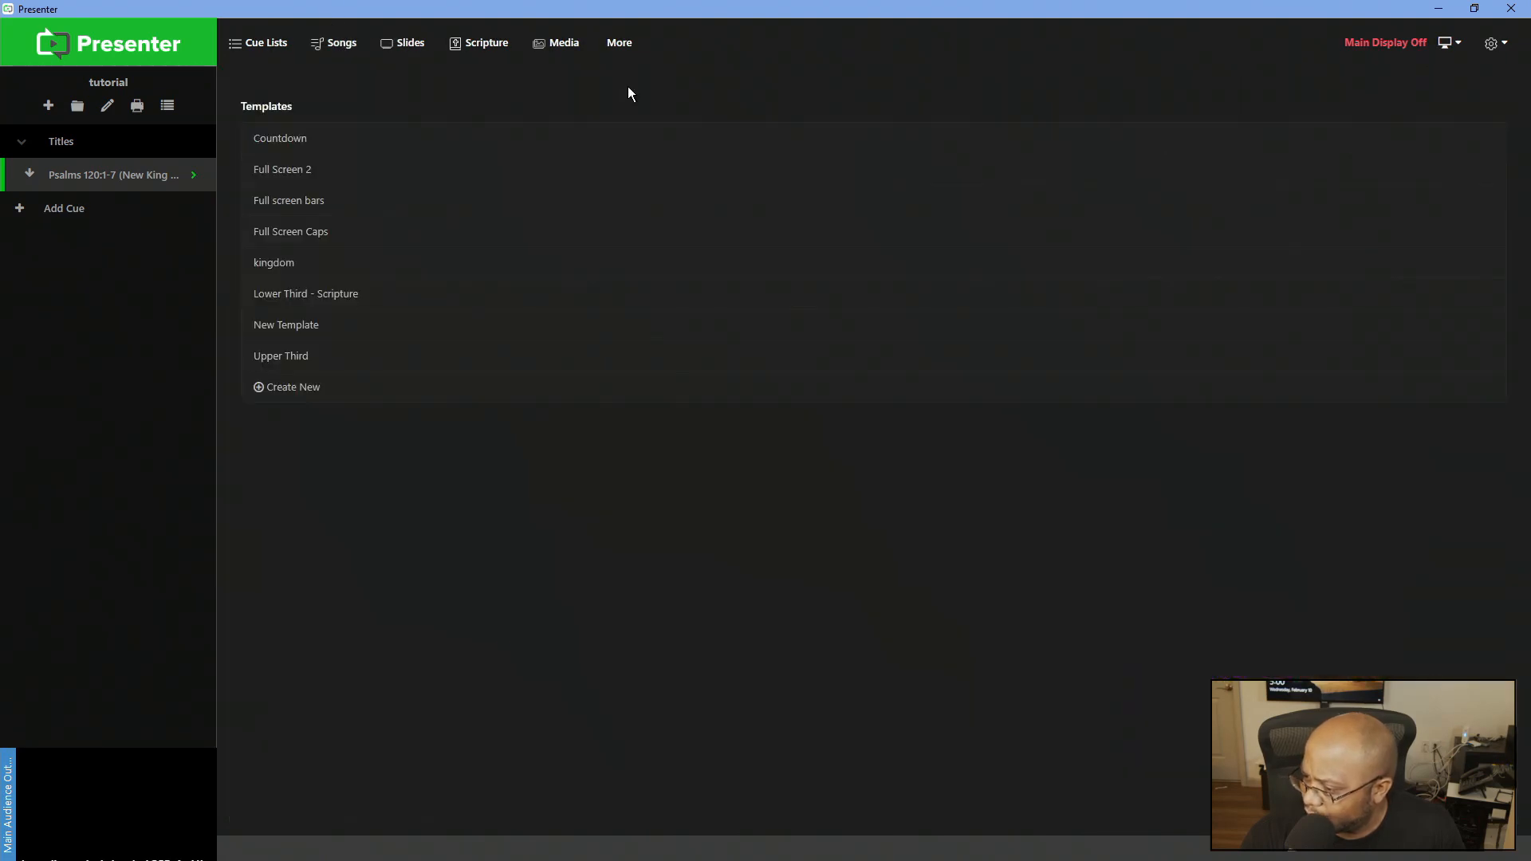
{"action": "left_click", "coordinate": [485, 48]}
{"action": "left_click", "coordinate": [1379, 112]}
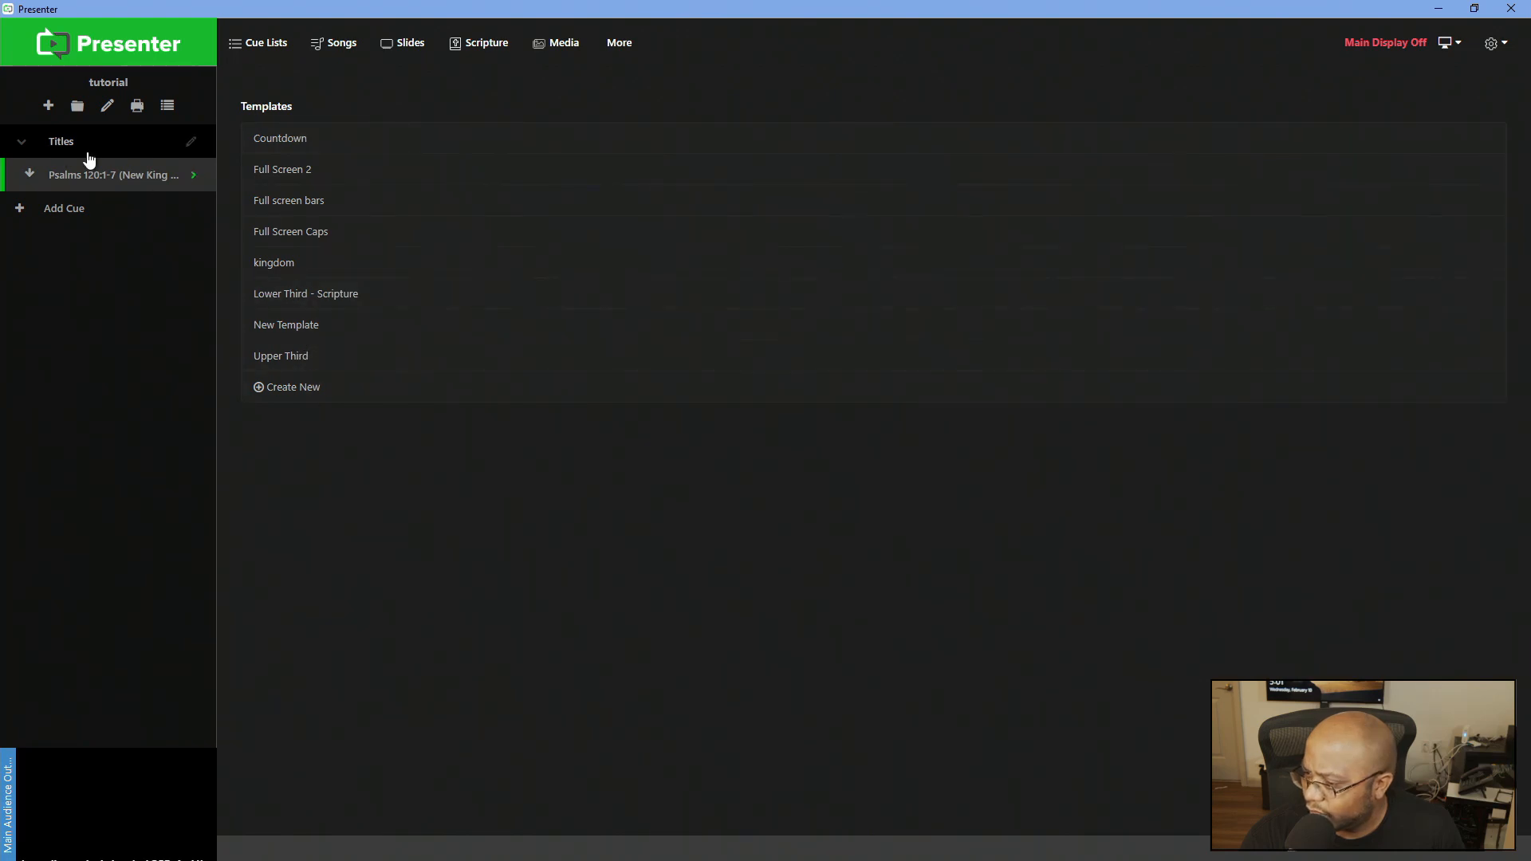
Open the Lower Third - Scripture template from the Psalms 120:1-7 cue and review its advanced text and margin settings.
{"action": "left_click", "coordinate": [77, 177]}
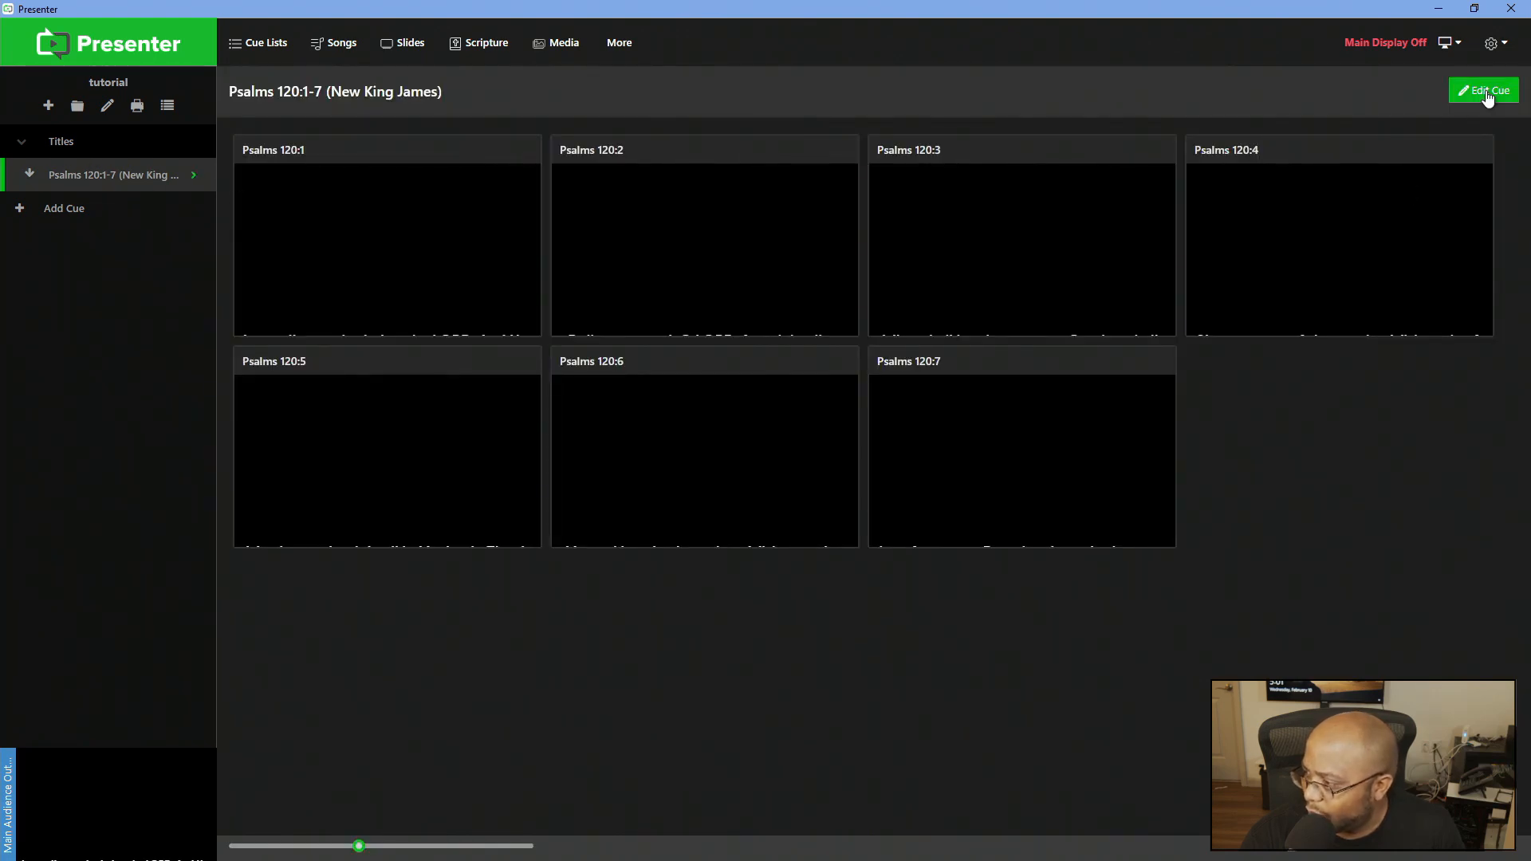
{"action": "left_click", "coordinate": [1486, 91]}
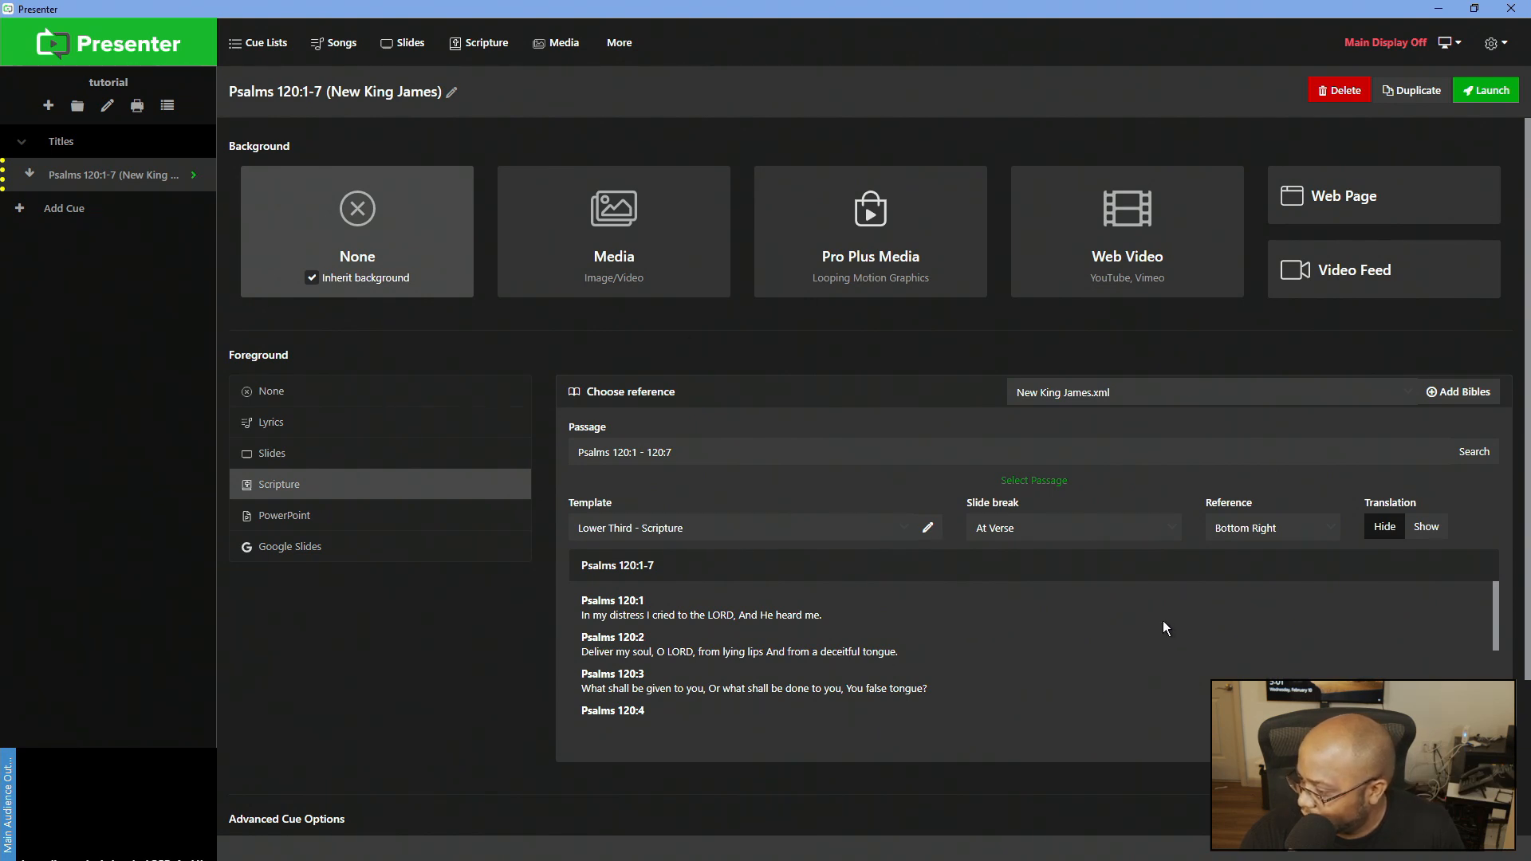
{"action": "left_click", "coordinate": [928, 528]}
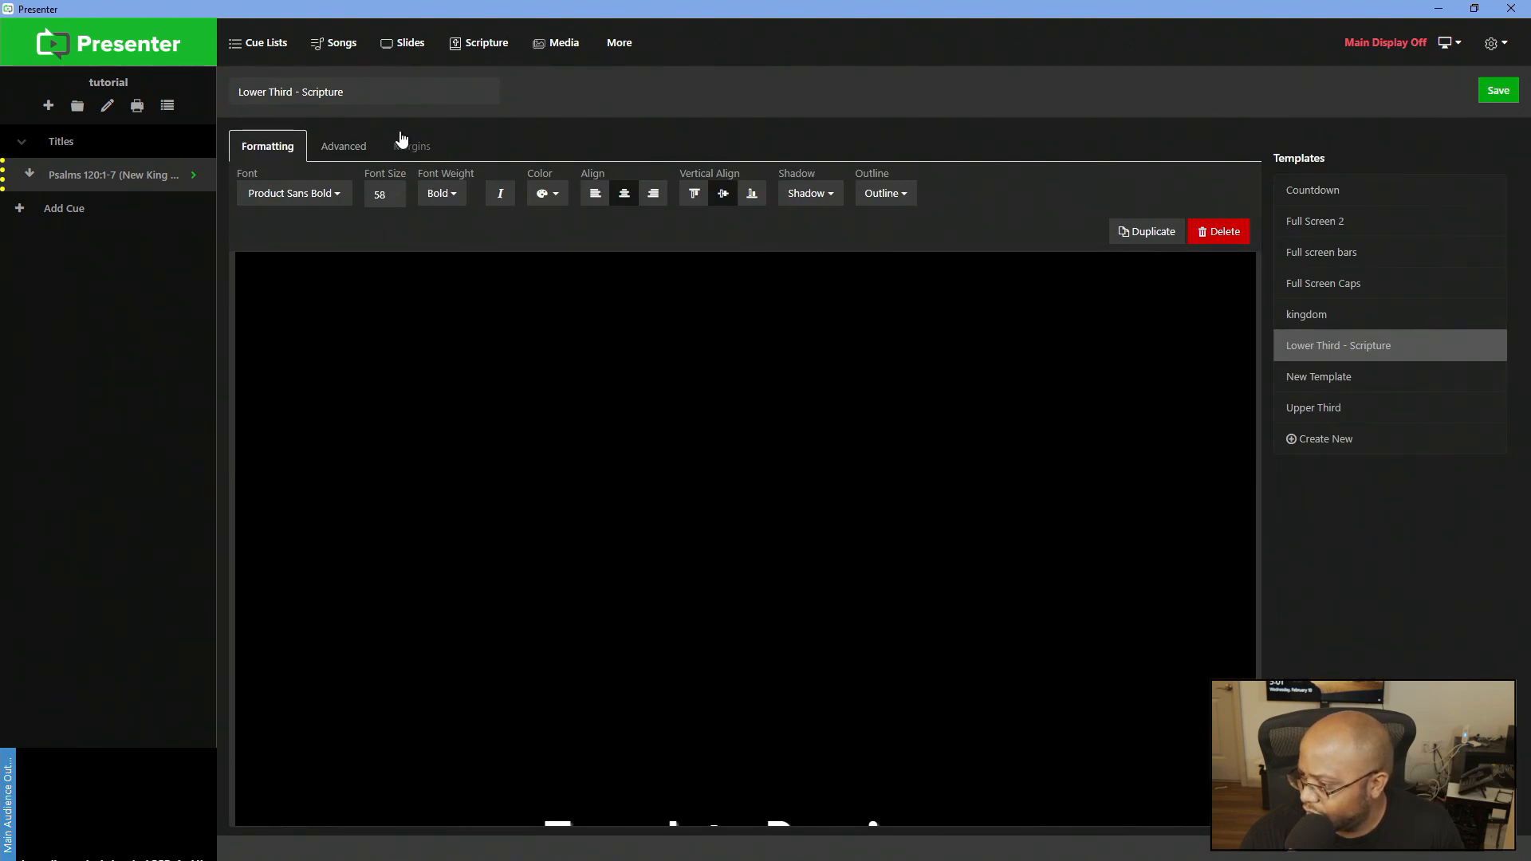
{"action": "left_click", "coordinate": [346, 150]}
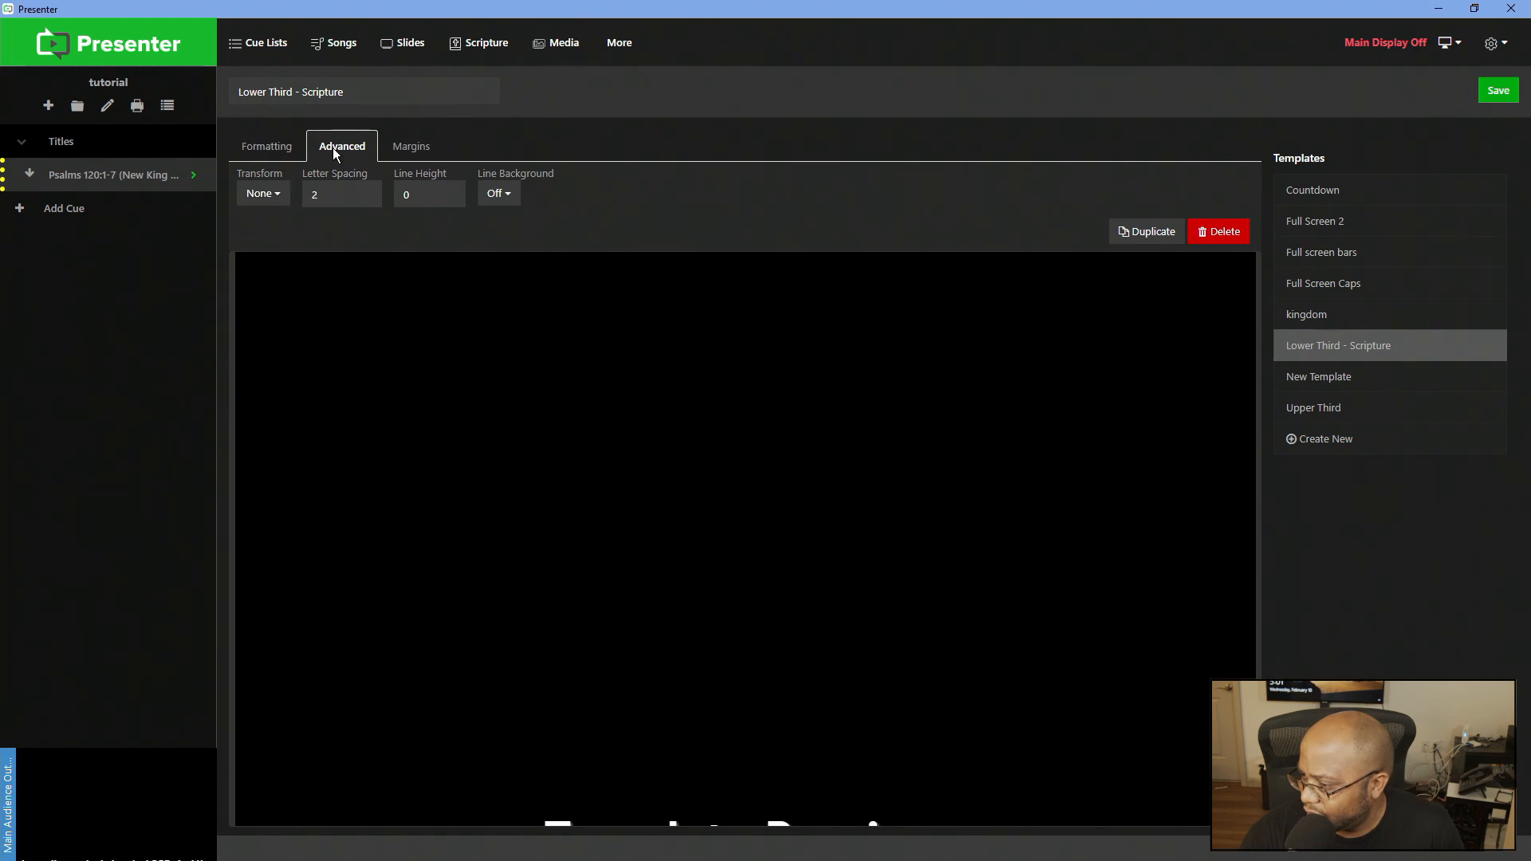
{"action": "left_click", "coordinate": [393, 152]}
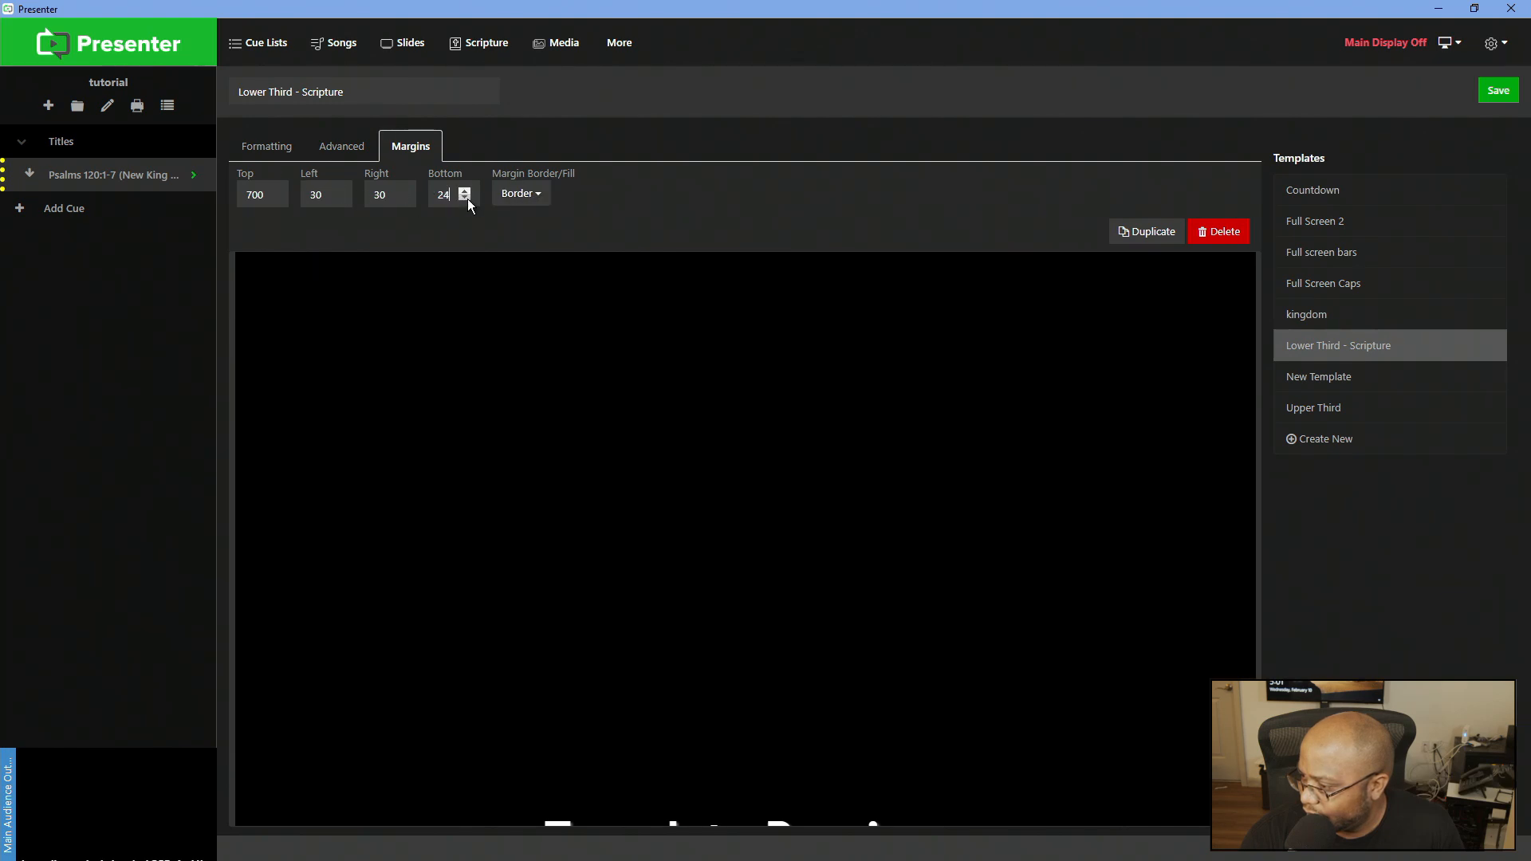
Clear the bottom margin of the Lower Third - Scripture template, recheck its formatting and return to the home page without saving.
{"action": "left_click_drag", "start_coordinate": [452, 193], "coordinate": [395, 189]}
{"action": "type", "text": "10"}
{"action": "key", "text": "BackSpace"}
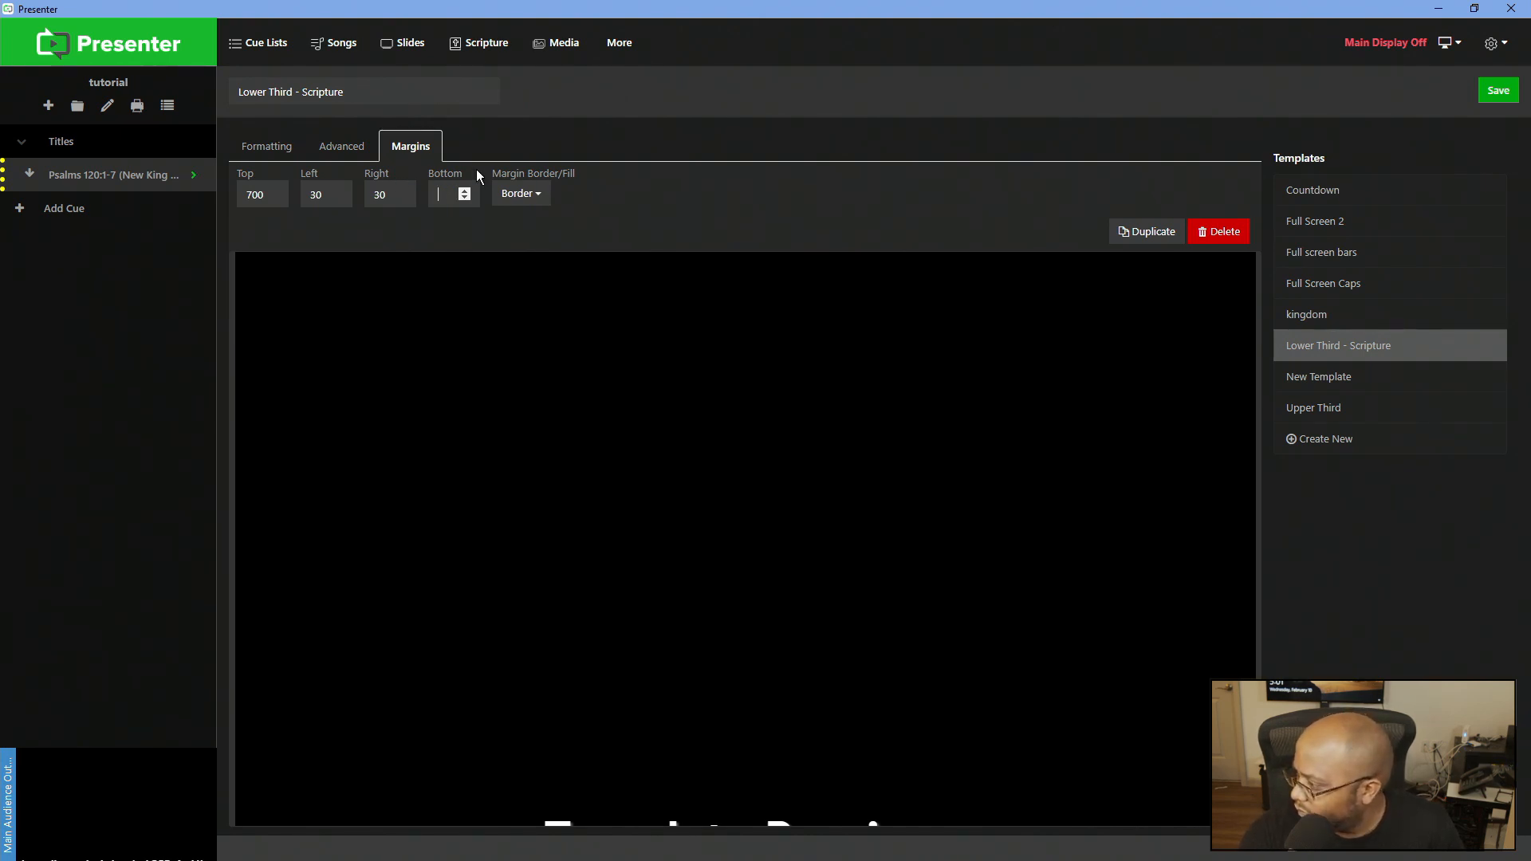
{"action": "left_click", "coordinate": [332, 148]}
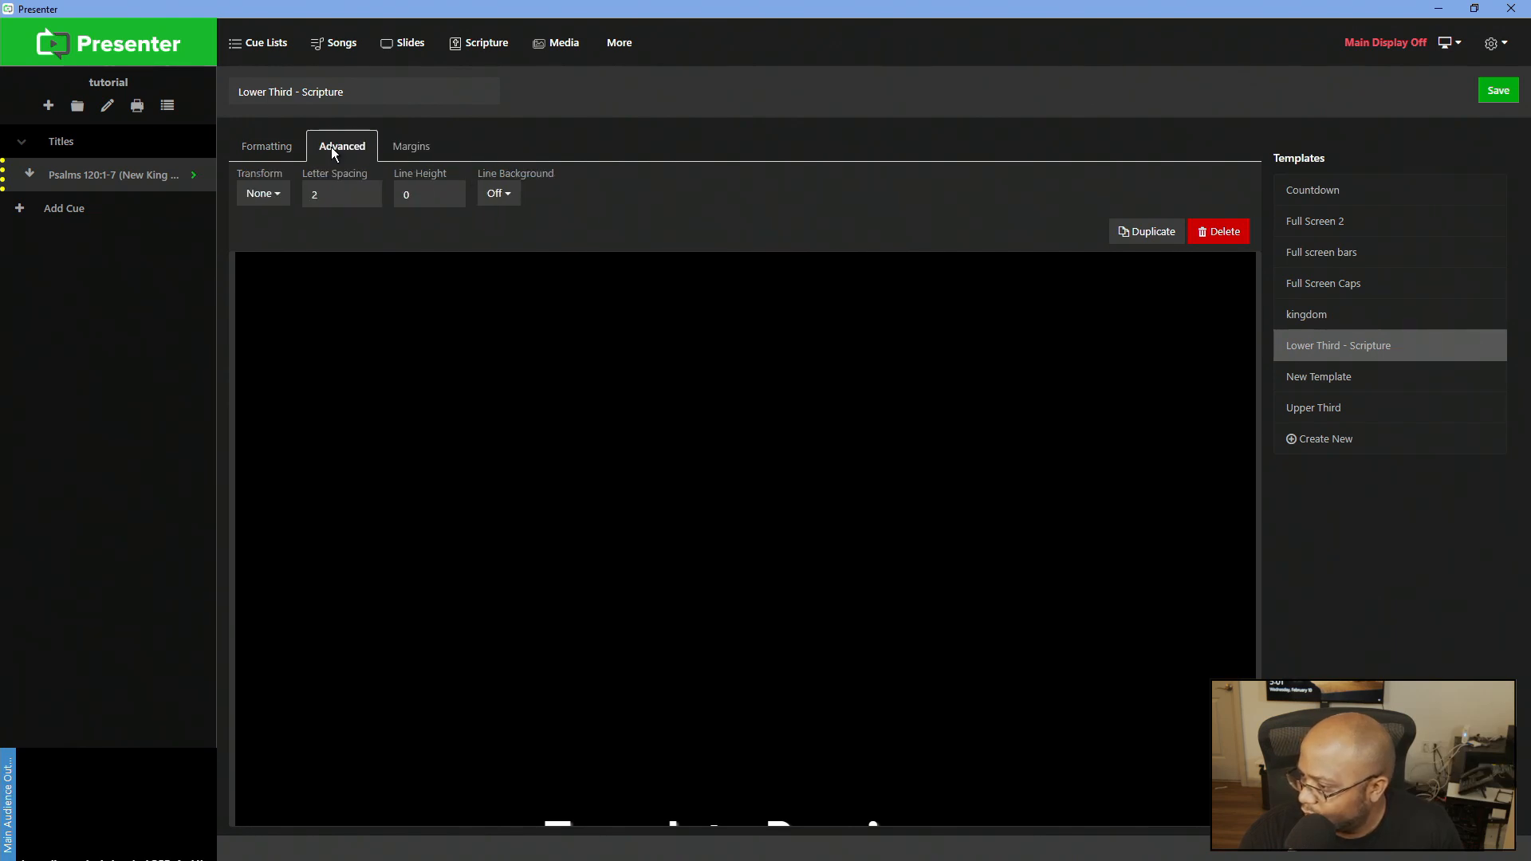
{"action": "left_click", "coordinate": [275, 149]}
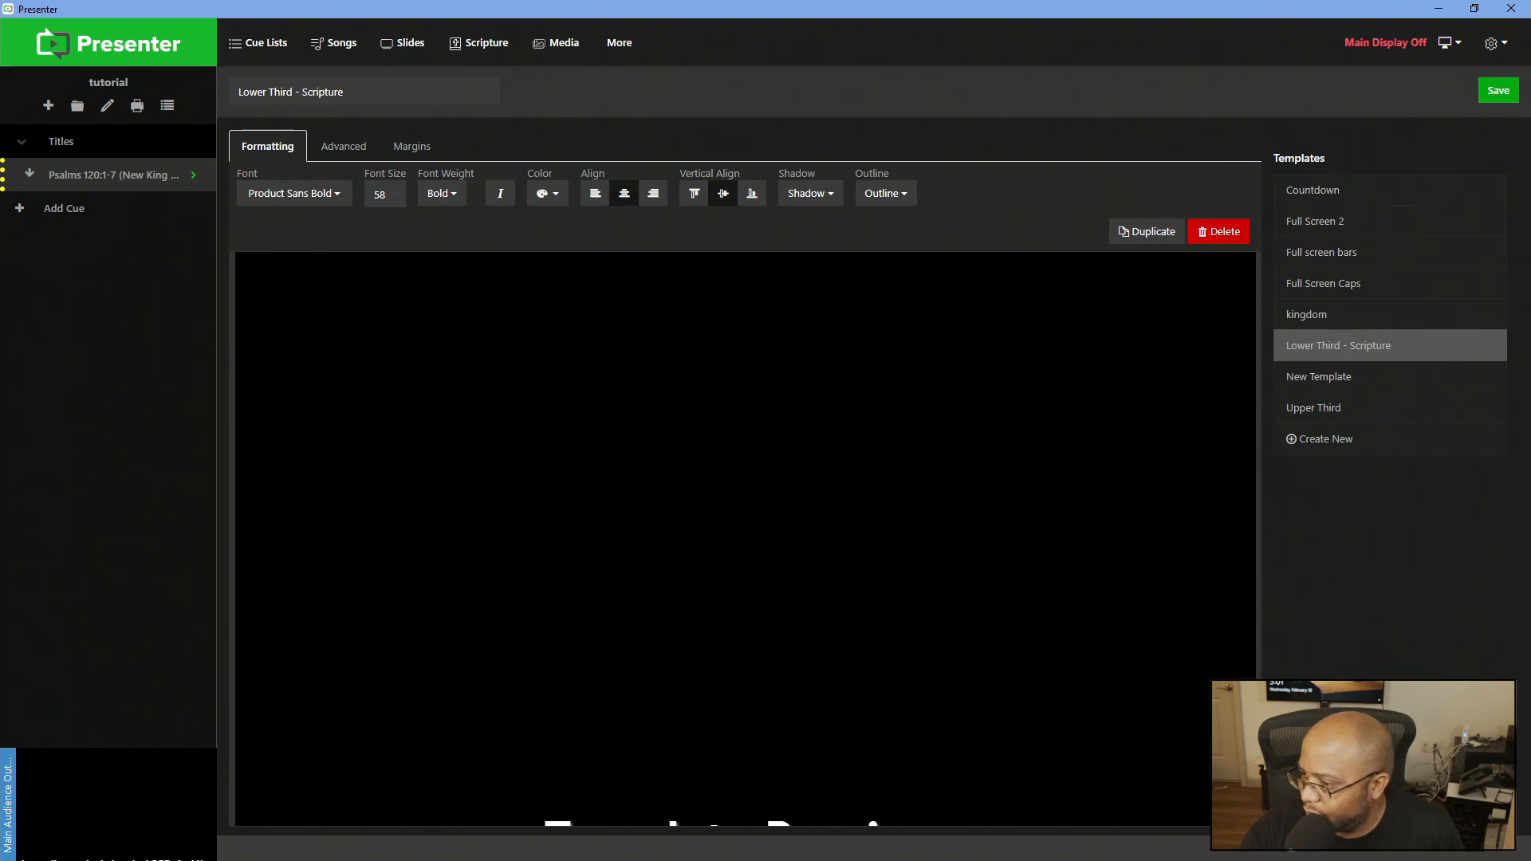
{"action": "left_click", "coordinate": [149, 59]}
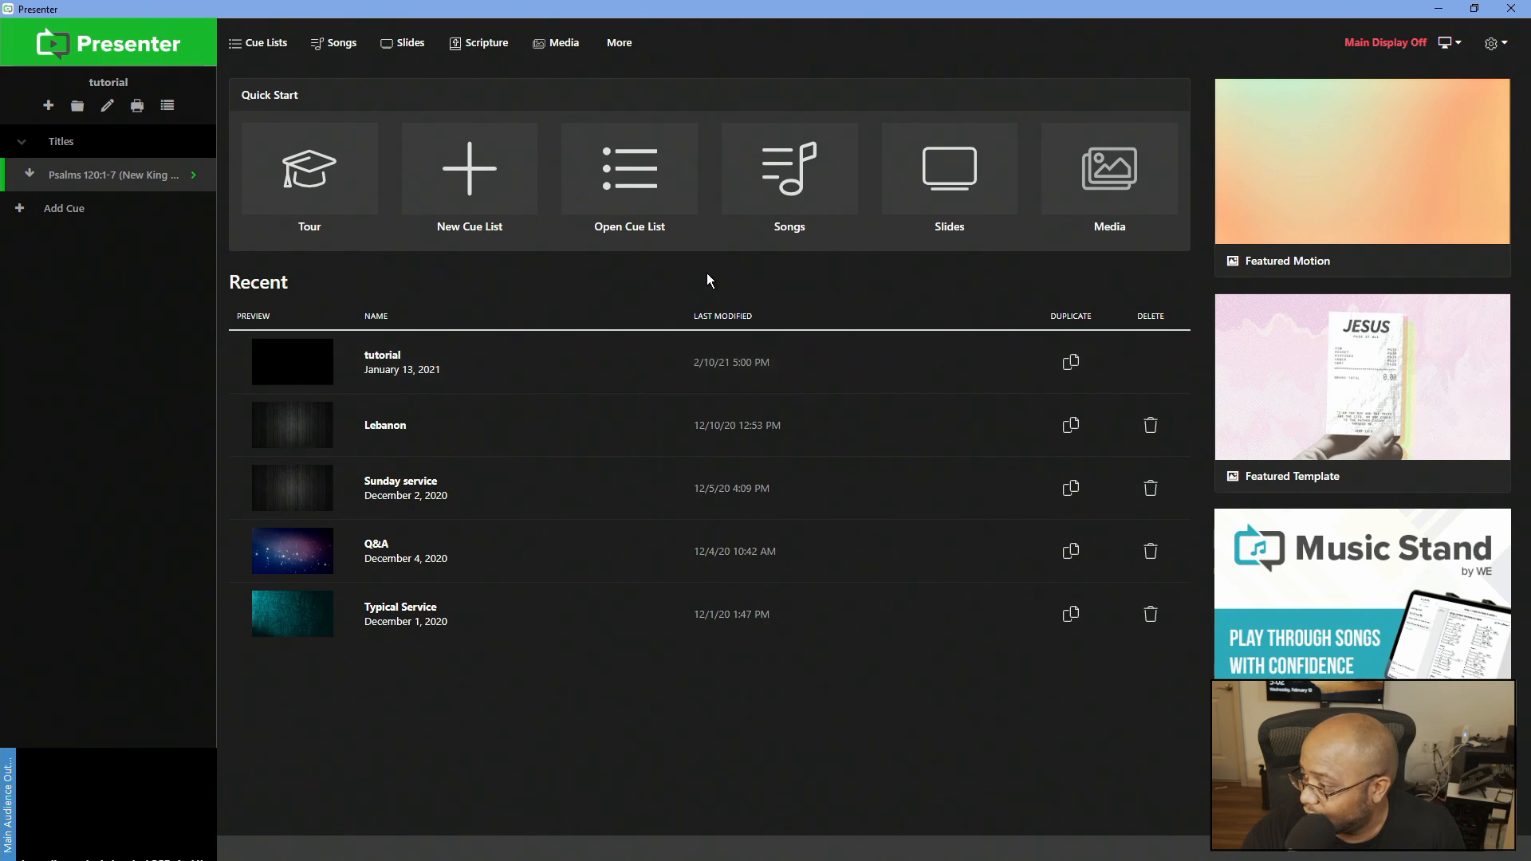
Delete the Lower Third - Scripture template from the templates list.
{"action": "left_click", "coordinate": [322, 46]}
{"action": "left_click", "coordinate": [624, 87]}
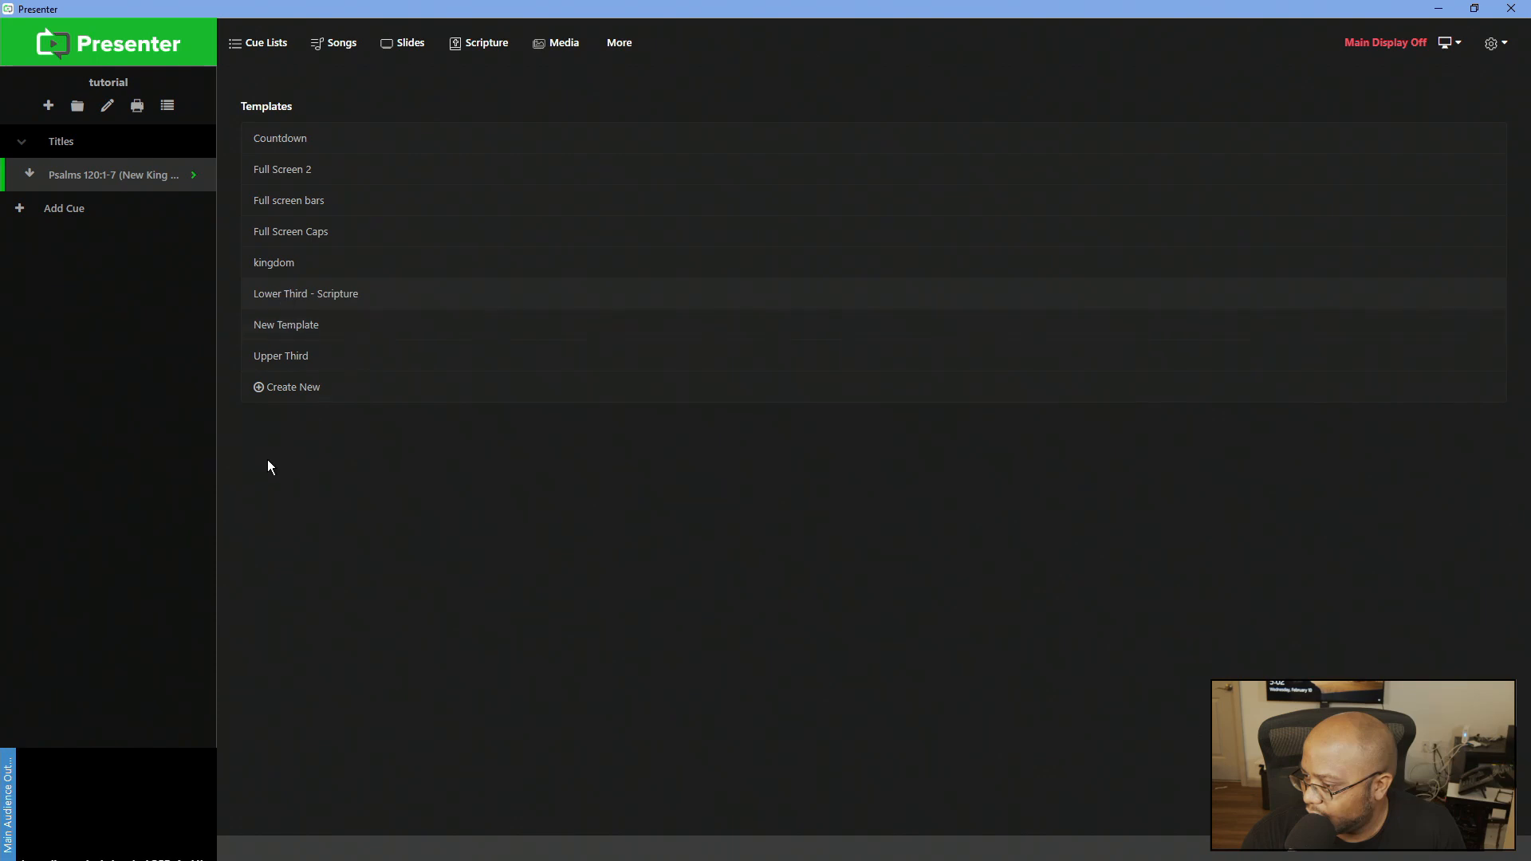
{"action": "left_click", "coordinate": [293, 295]}
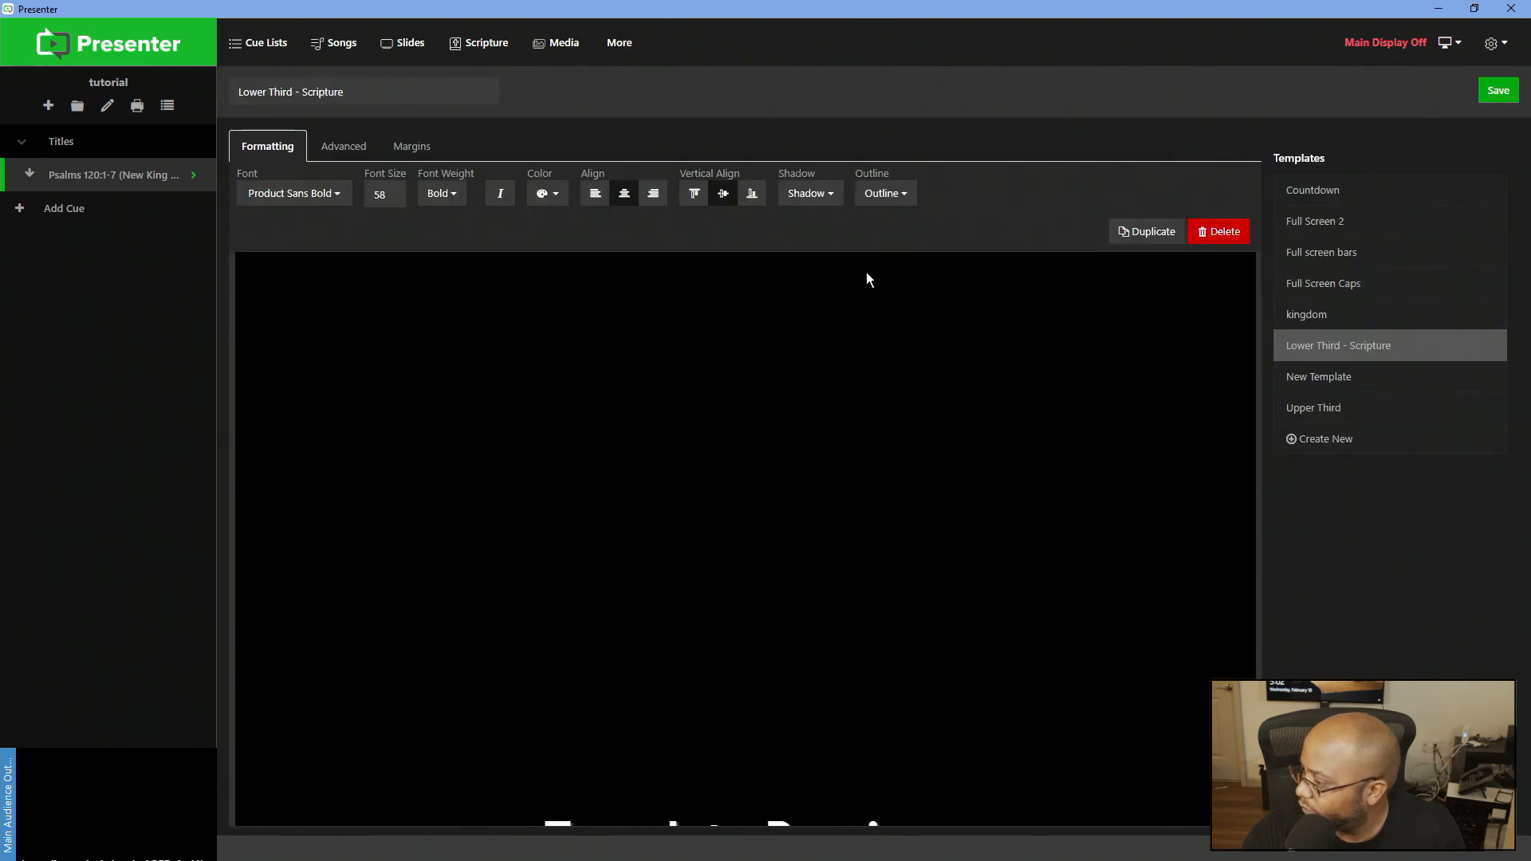
{"action": "left_click", "coordinate": [1226, 233]}
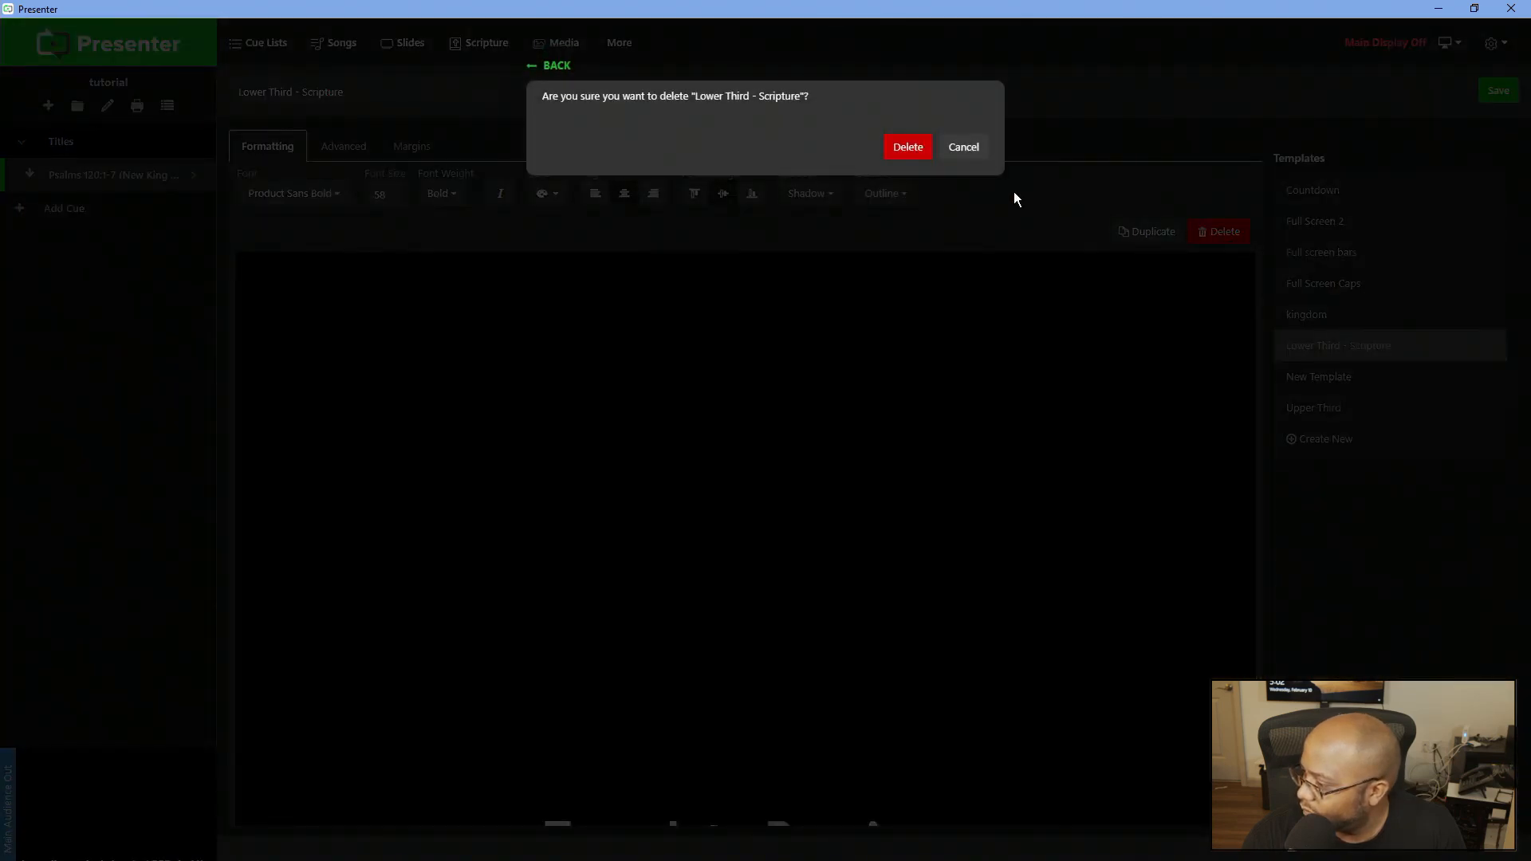
{"action": "left_click", "coordinate": [909, 148]}
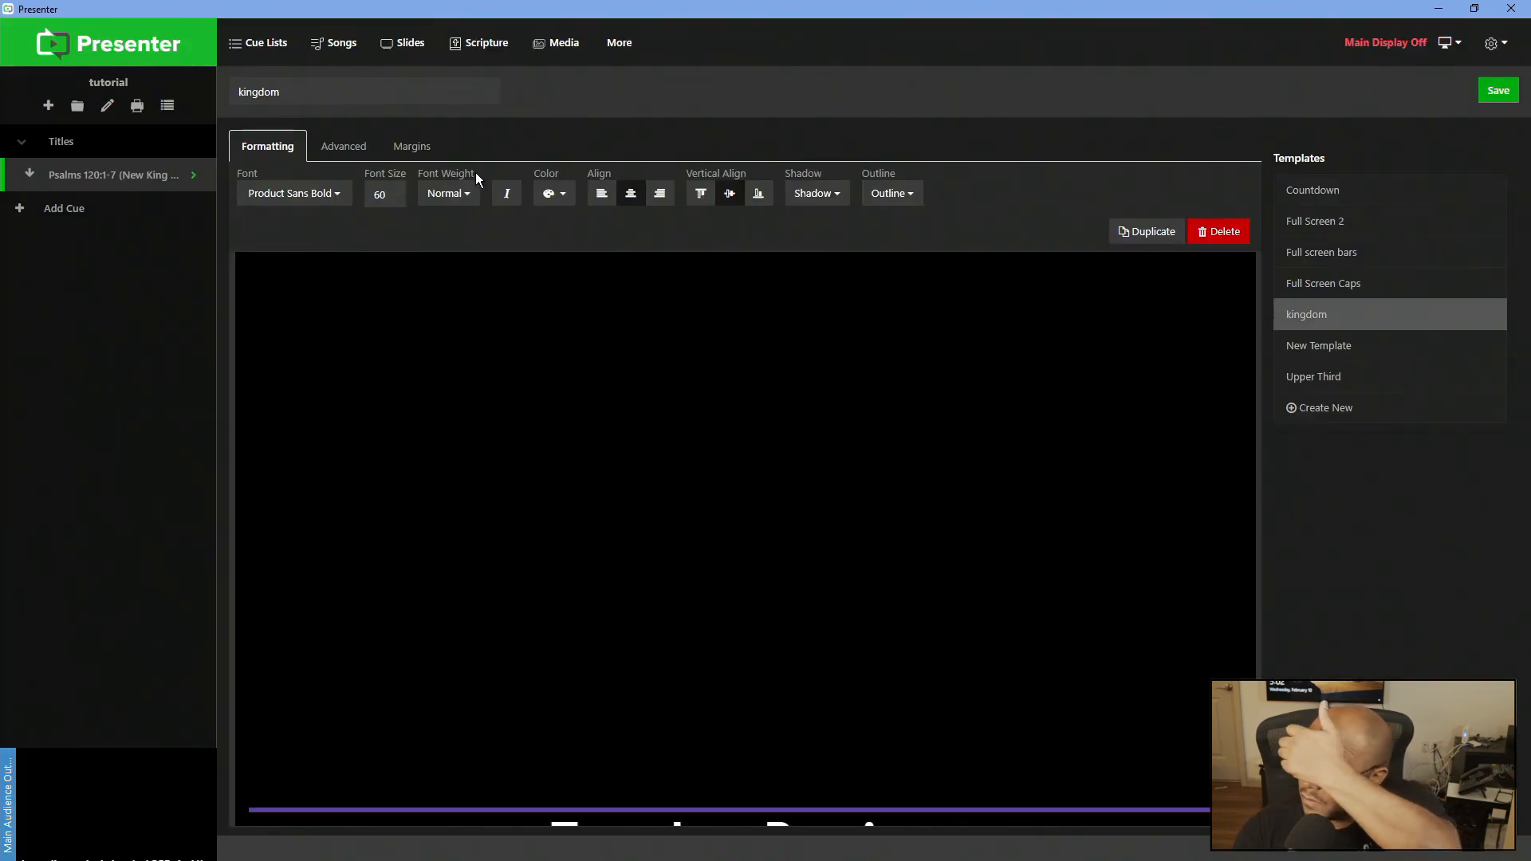
Delete the kingdom template.
{"action": "left_click", "coordinate": [1220, 232]}
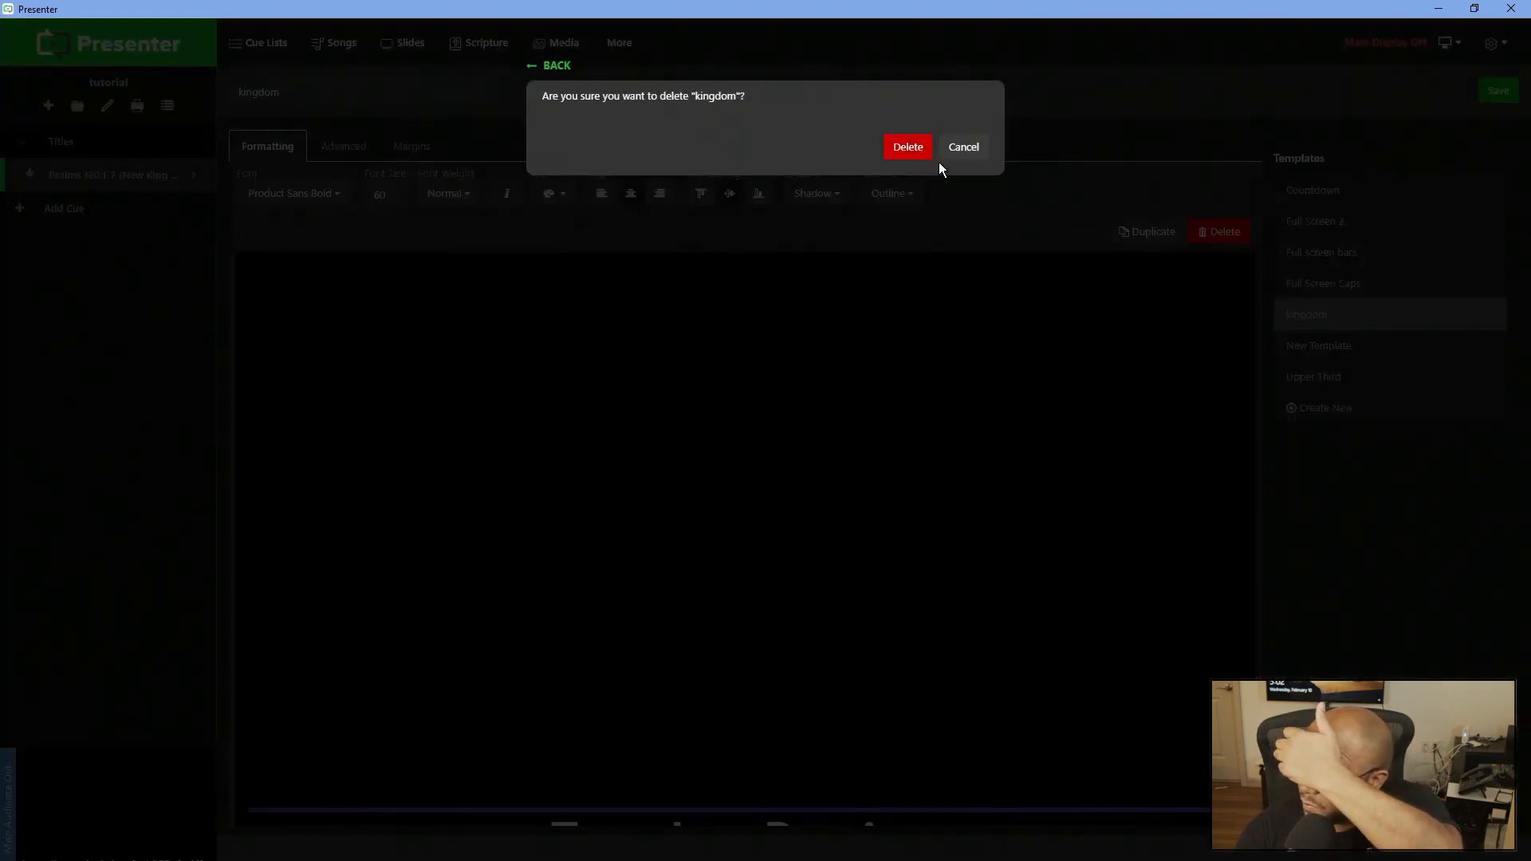
{"action": "left_click", "coordinate": [907, 148]}
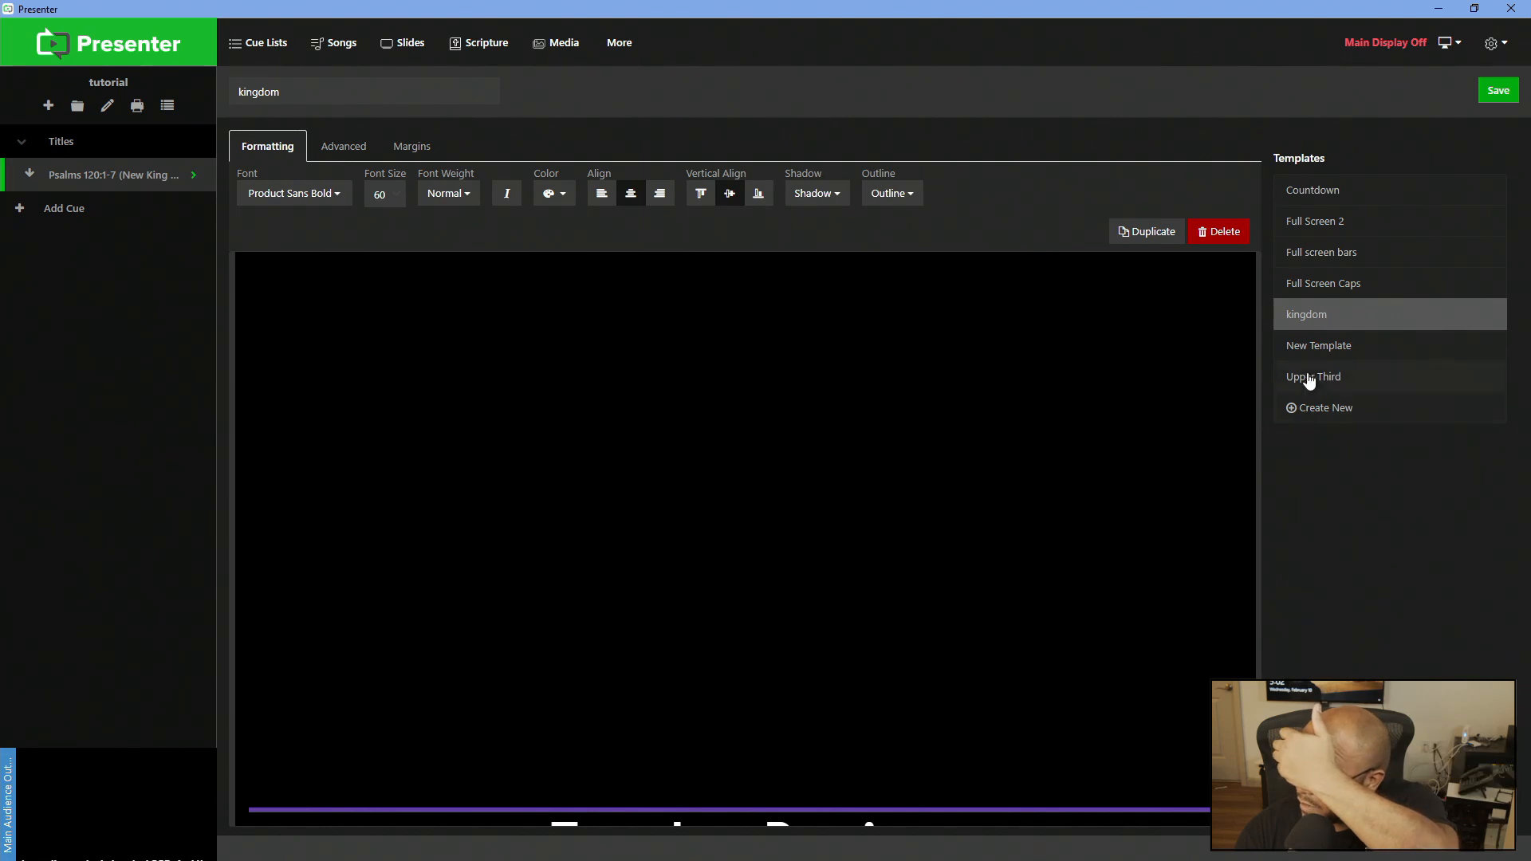
{"action": "left_click", "coordinate": [1224, 230]}
{"action": "left_click", "coordinate": [908, 147]}
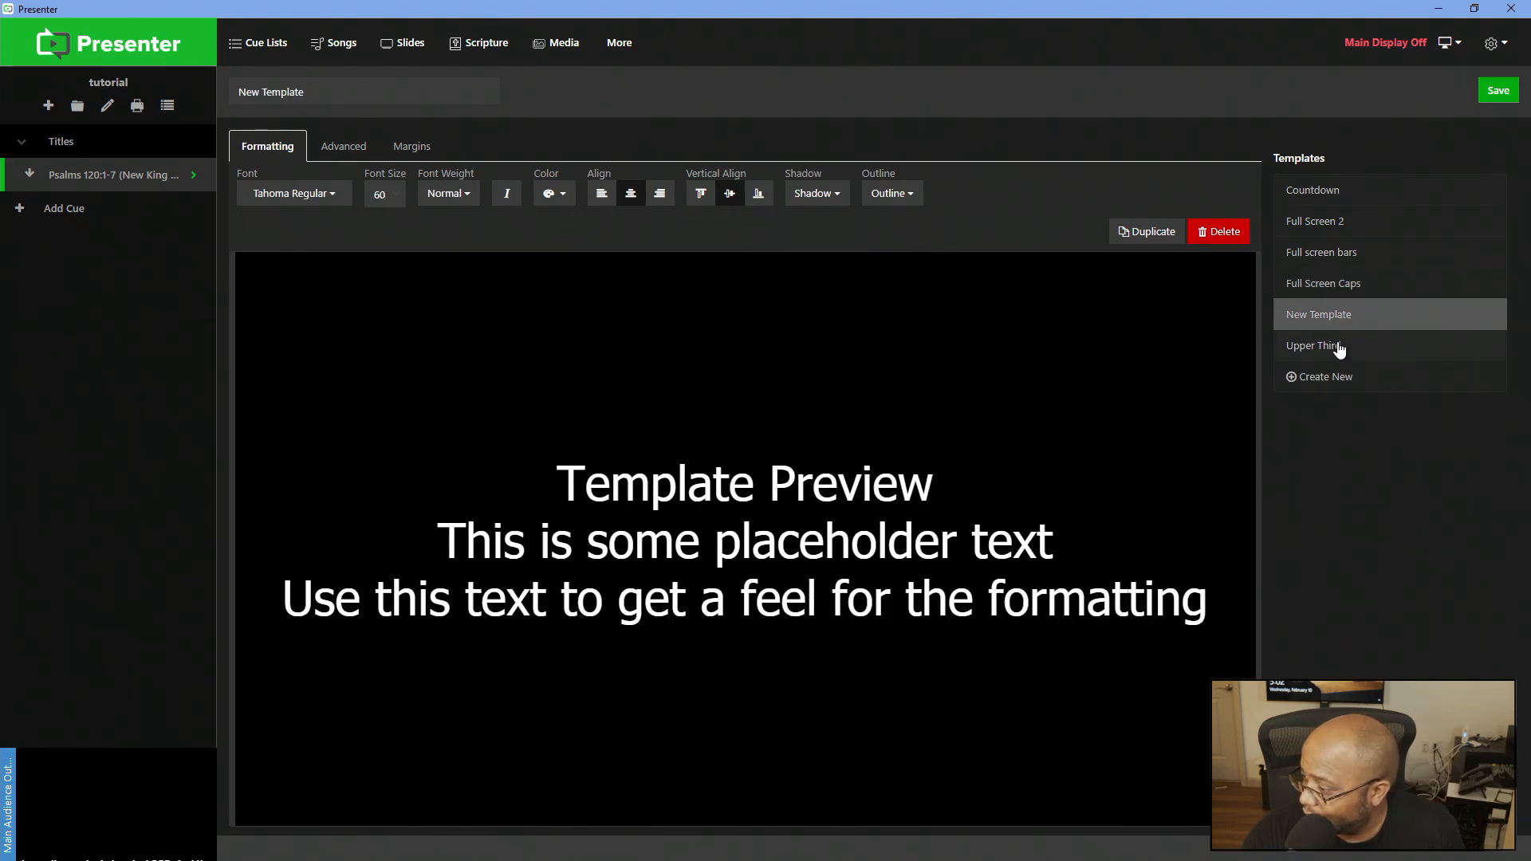
Compare New Template with Upper Third in the templates list and delete New Template.
{"action": "left_click", "coordinate": [1339, 349]}
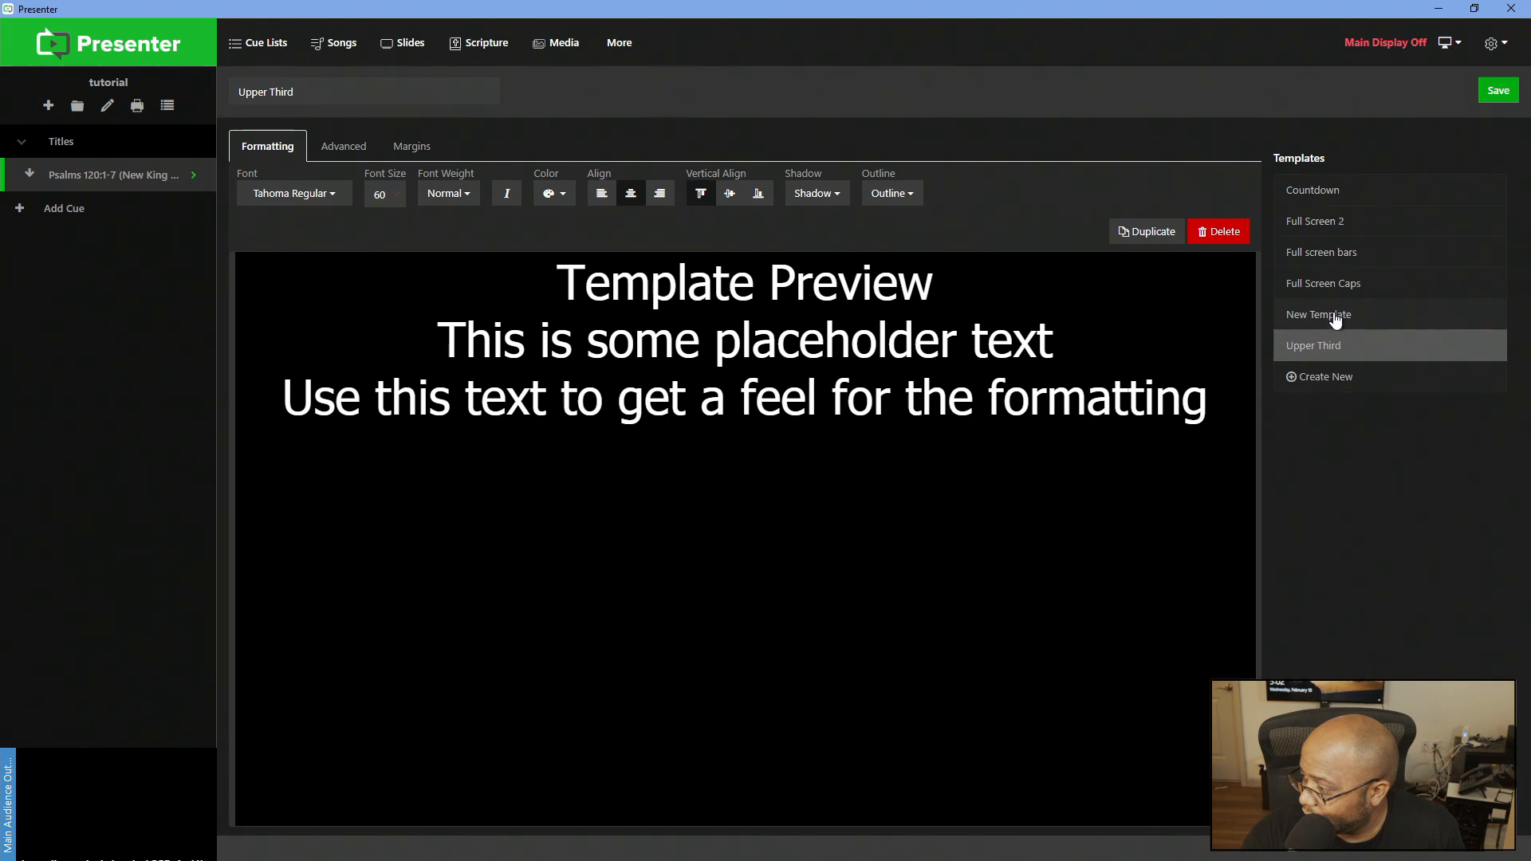
{"action": "left_click", "coordinate": [1336, 319]}
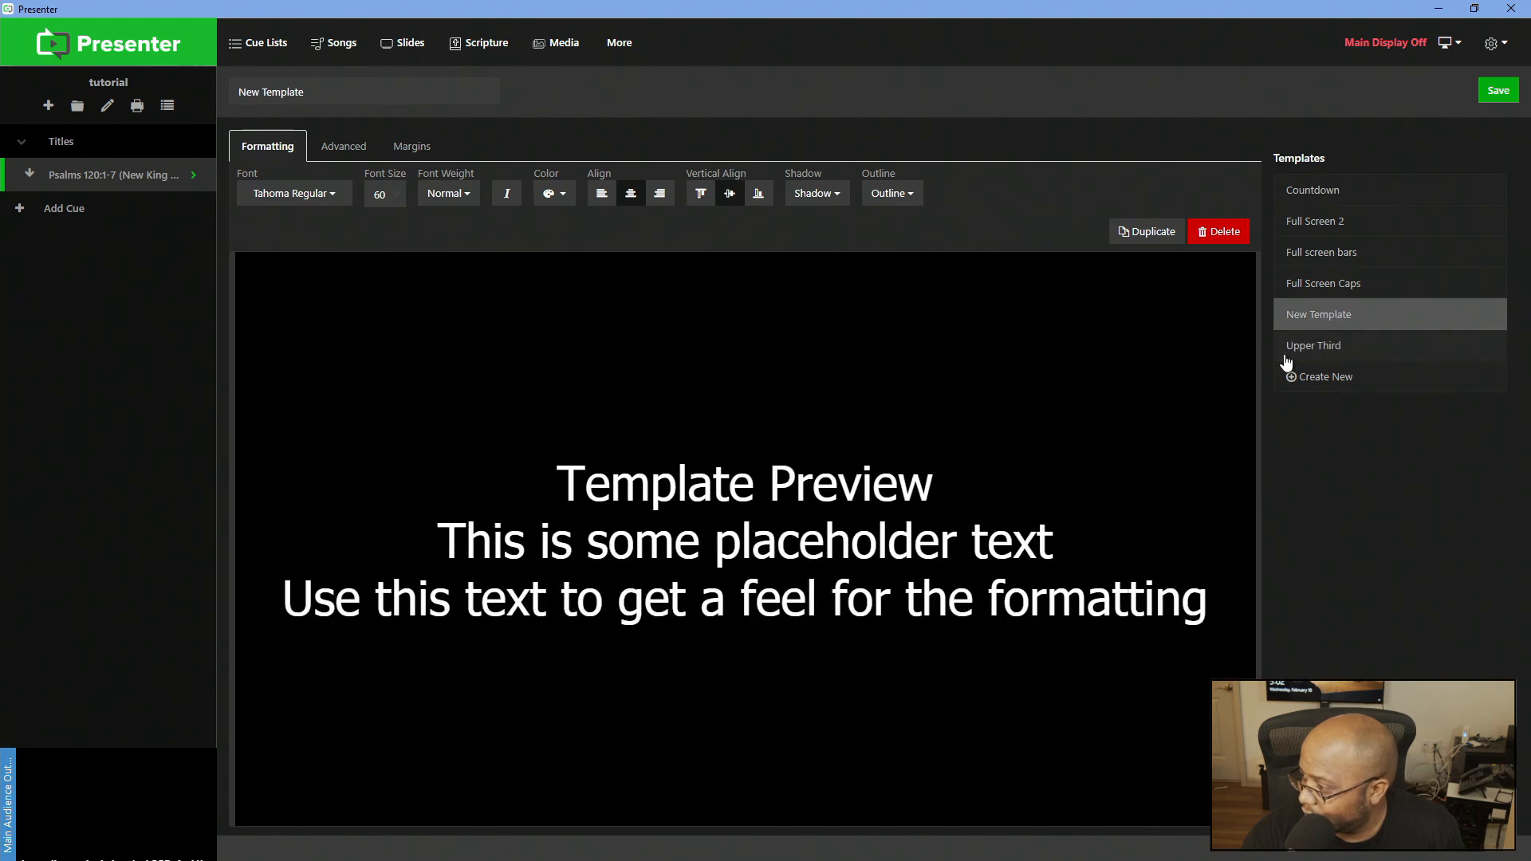
{"action": "left_click", "coordinate": [1216, 232]}
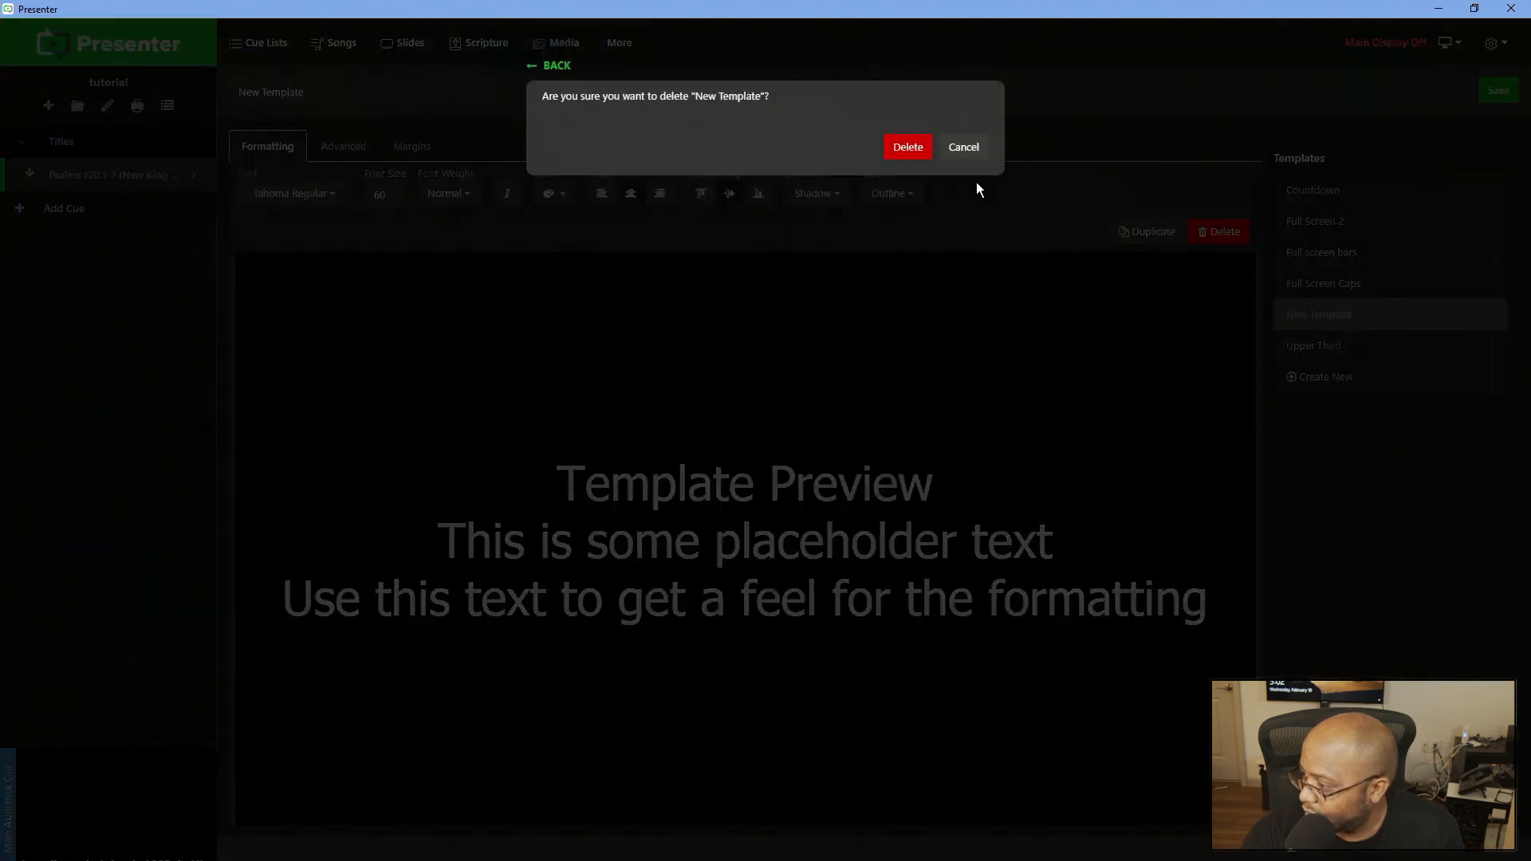
{"action": "left_click", "coordinate": [901, 147]}
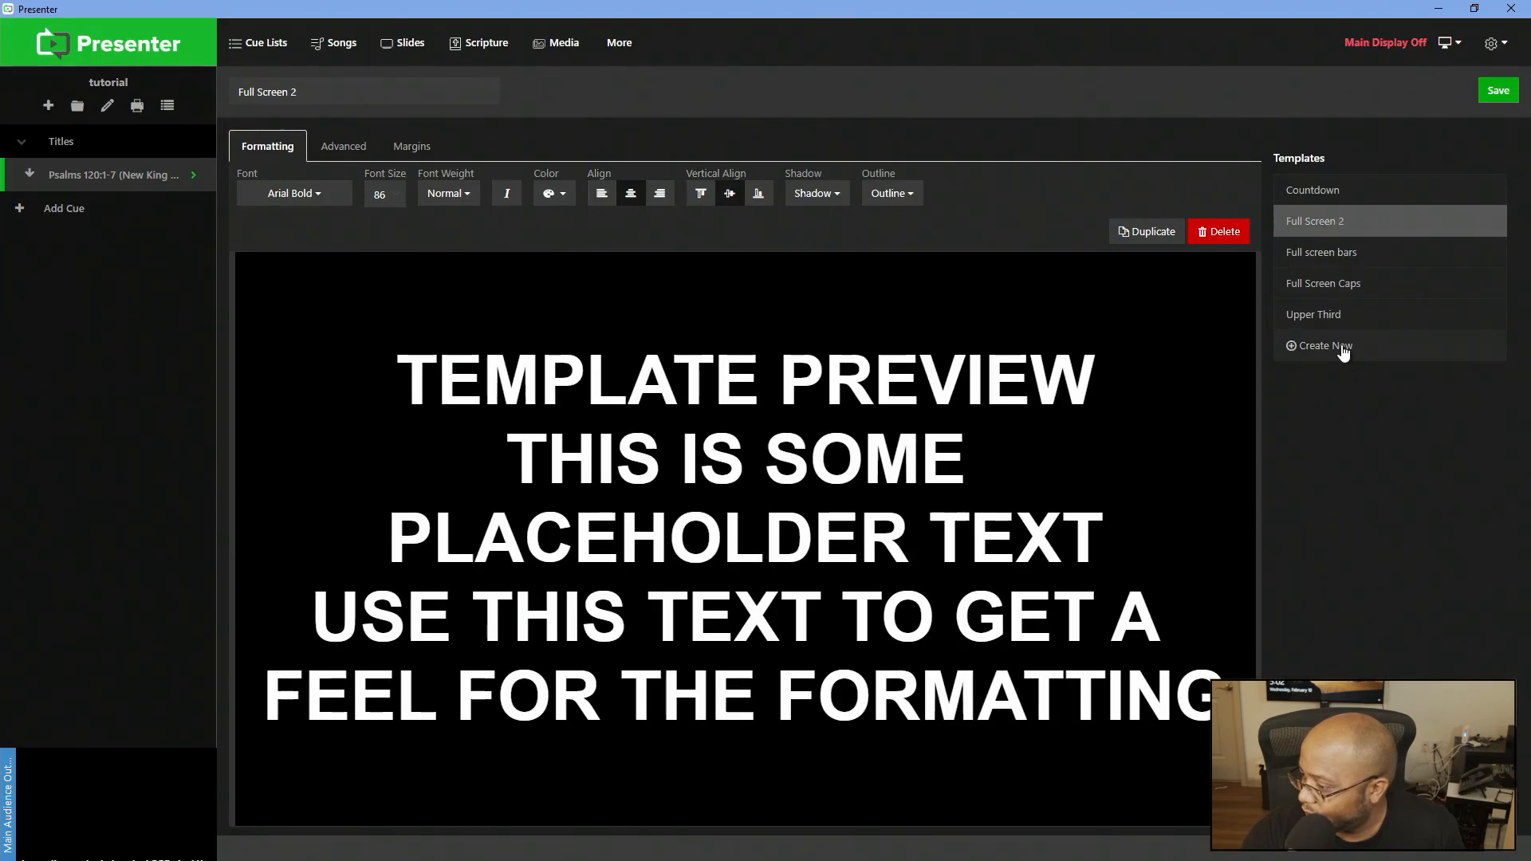
{"action": "left_click", "coordinate": [1331, 196]}
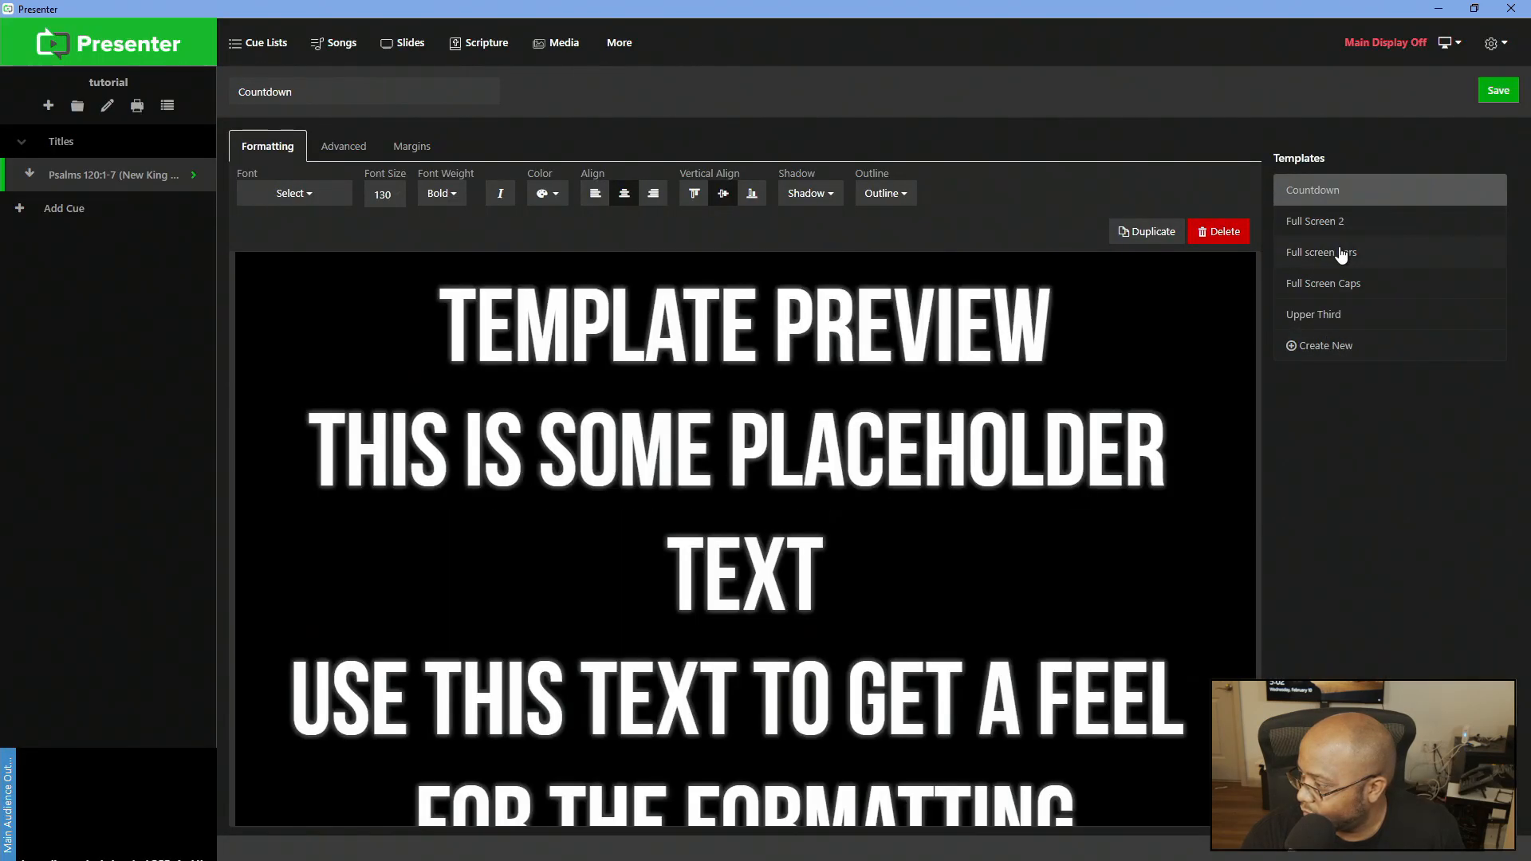
{"action": "left_click", "coordinate": [1340, 254]}
{"action": "left_click", "coordinate": [1328, 196]}
{"action": "left_click", "coordinate": [1218, 231]}
{"action": "left_click", "coordinate": [963, 147]}
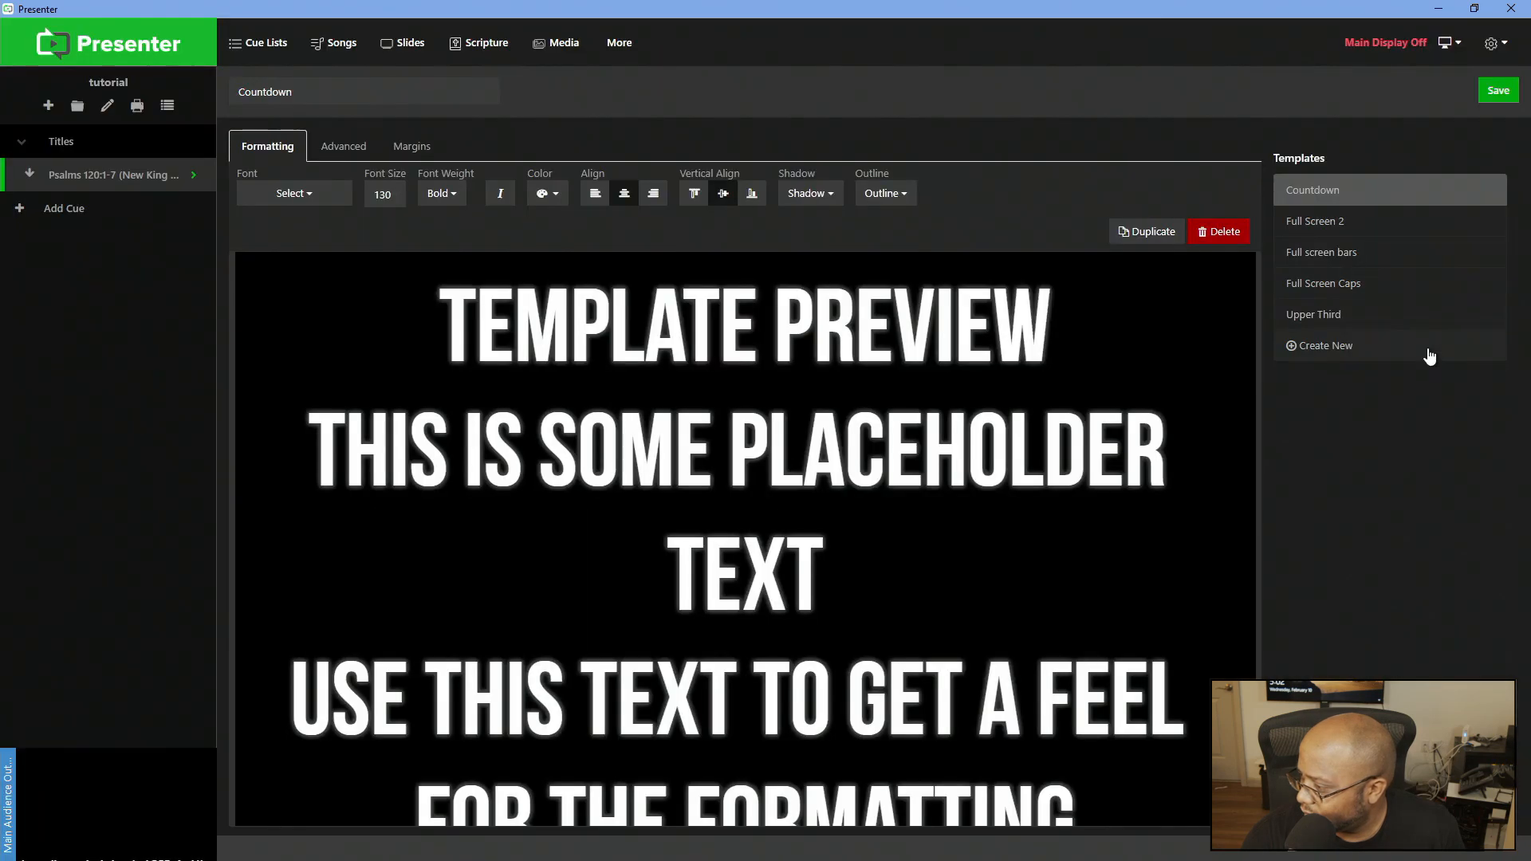
Create a new text template and name it Lower Third.
{"action": "left_click", "coordinate": [1347, 345]}
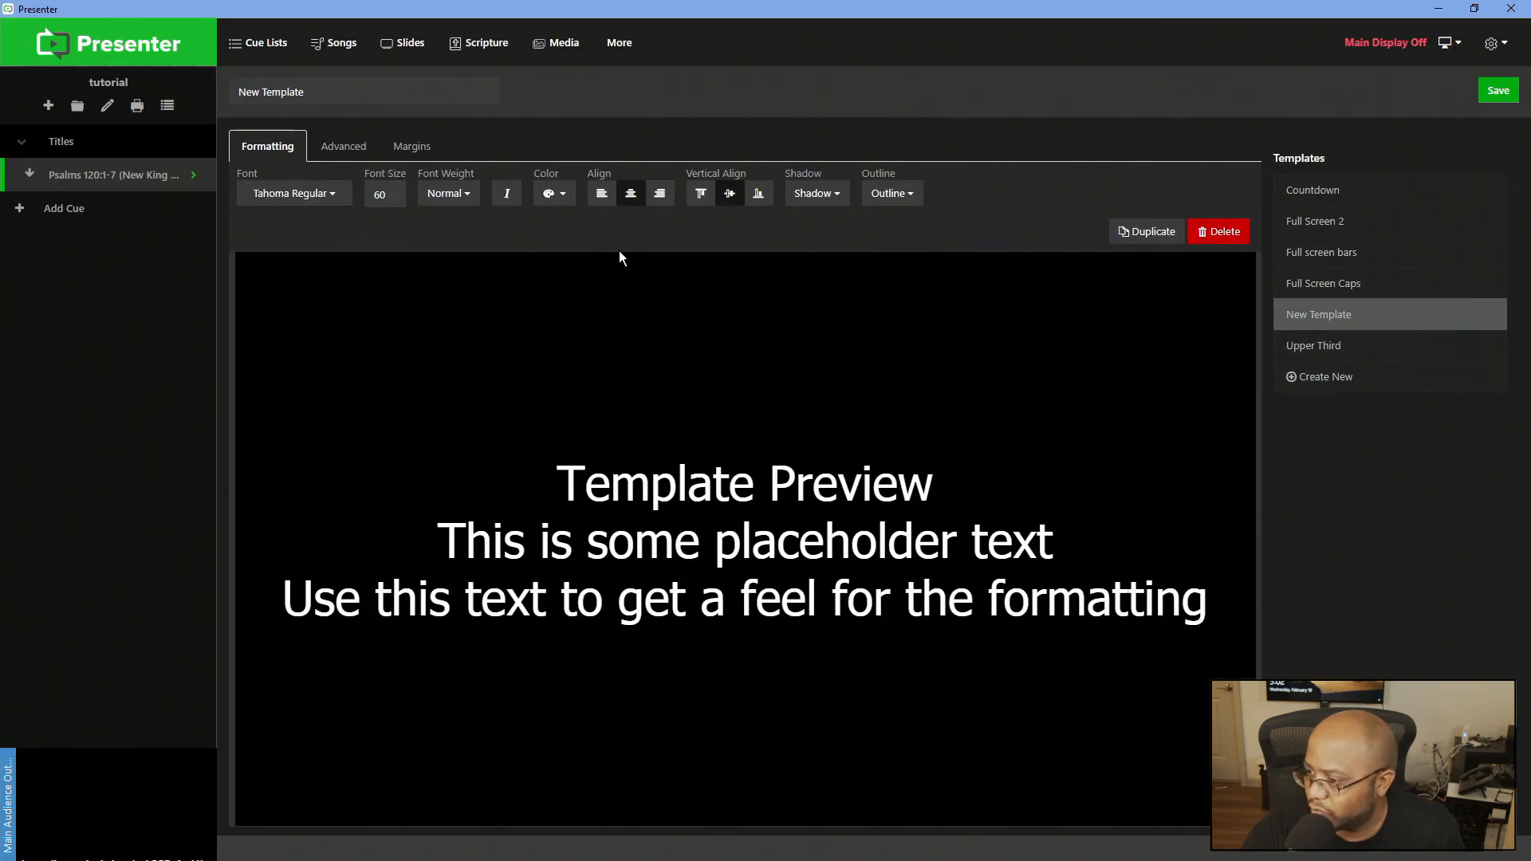
{"action": "triple_click", "coordinate": [447, 93]}
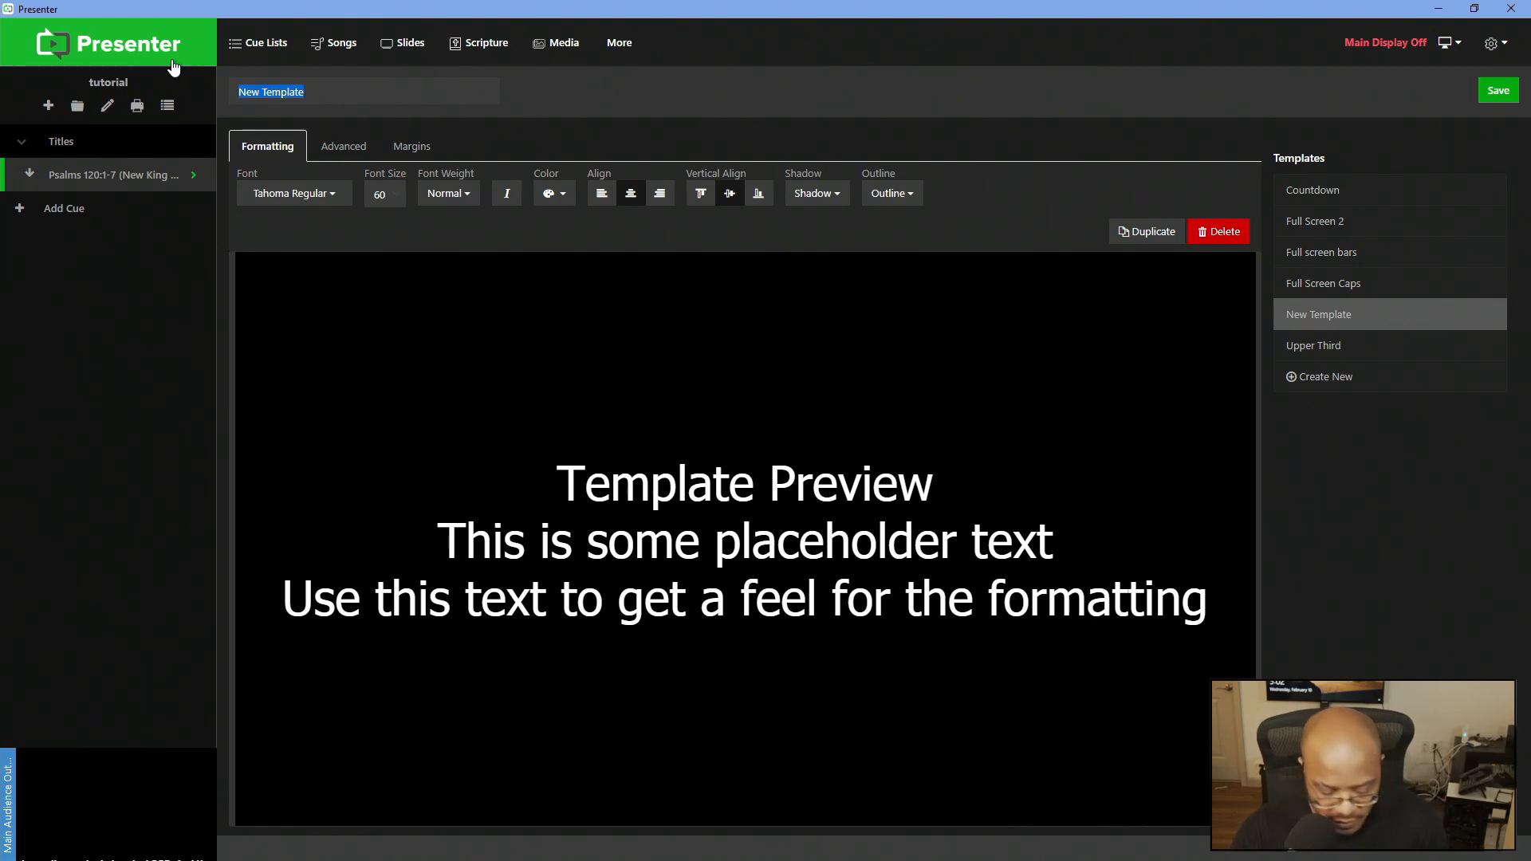
{"action": "type", "text": "Lower Third"}
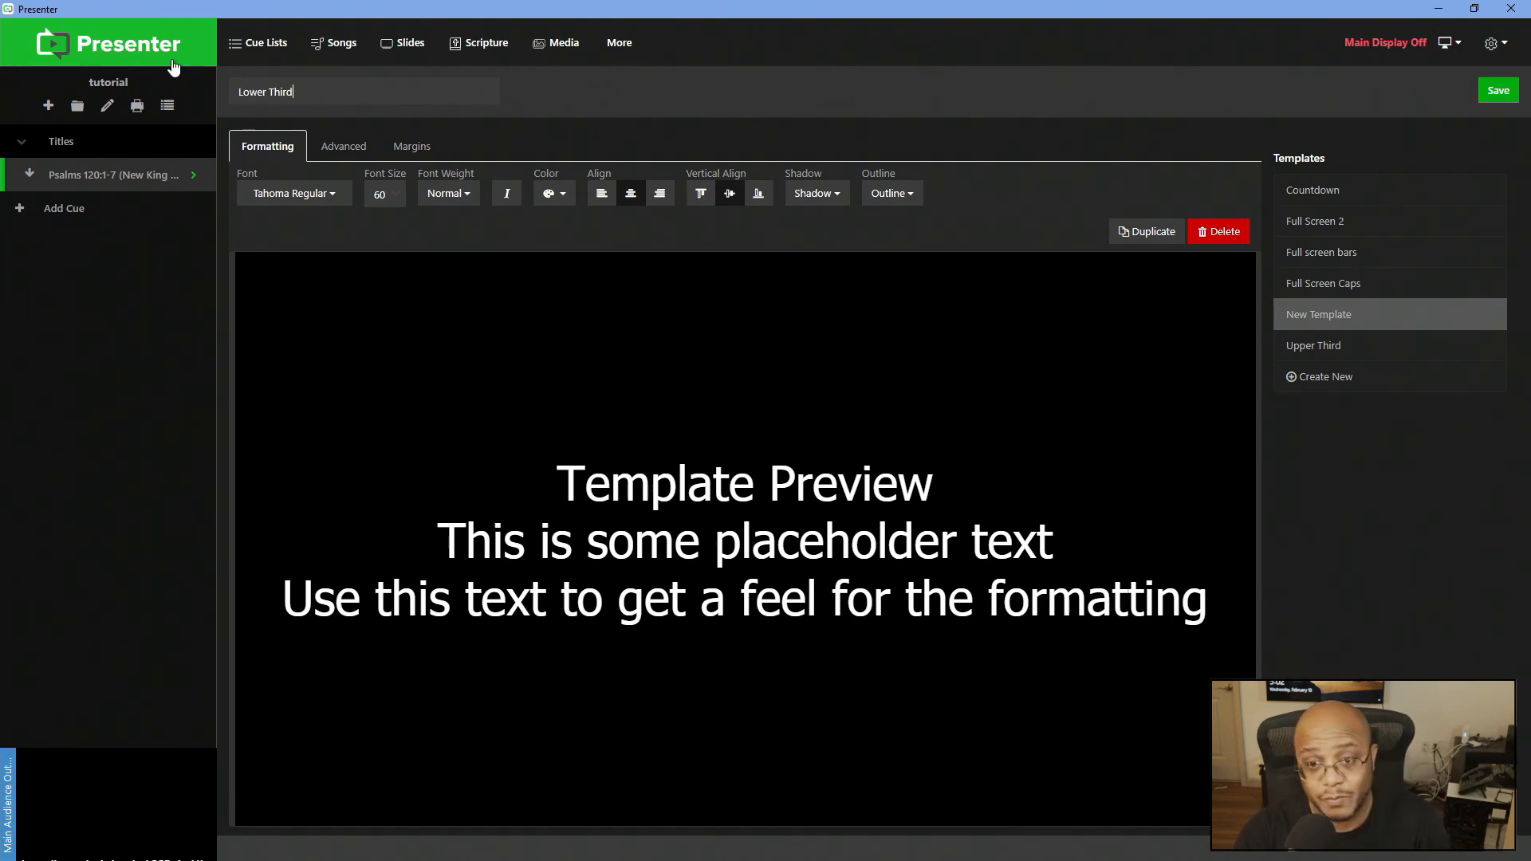
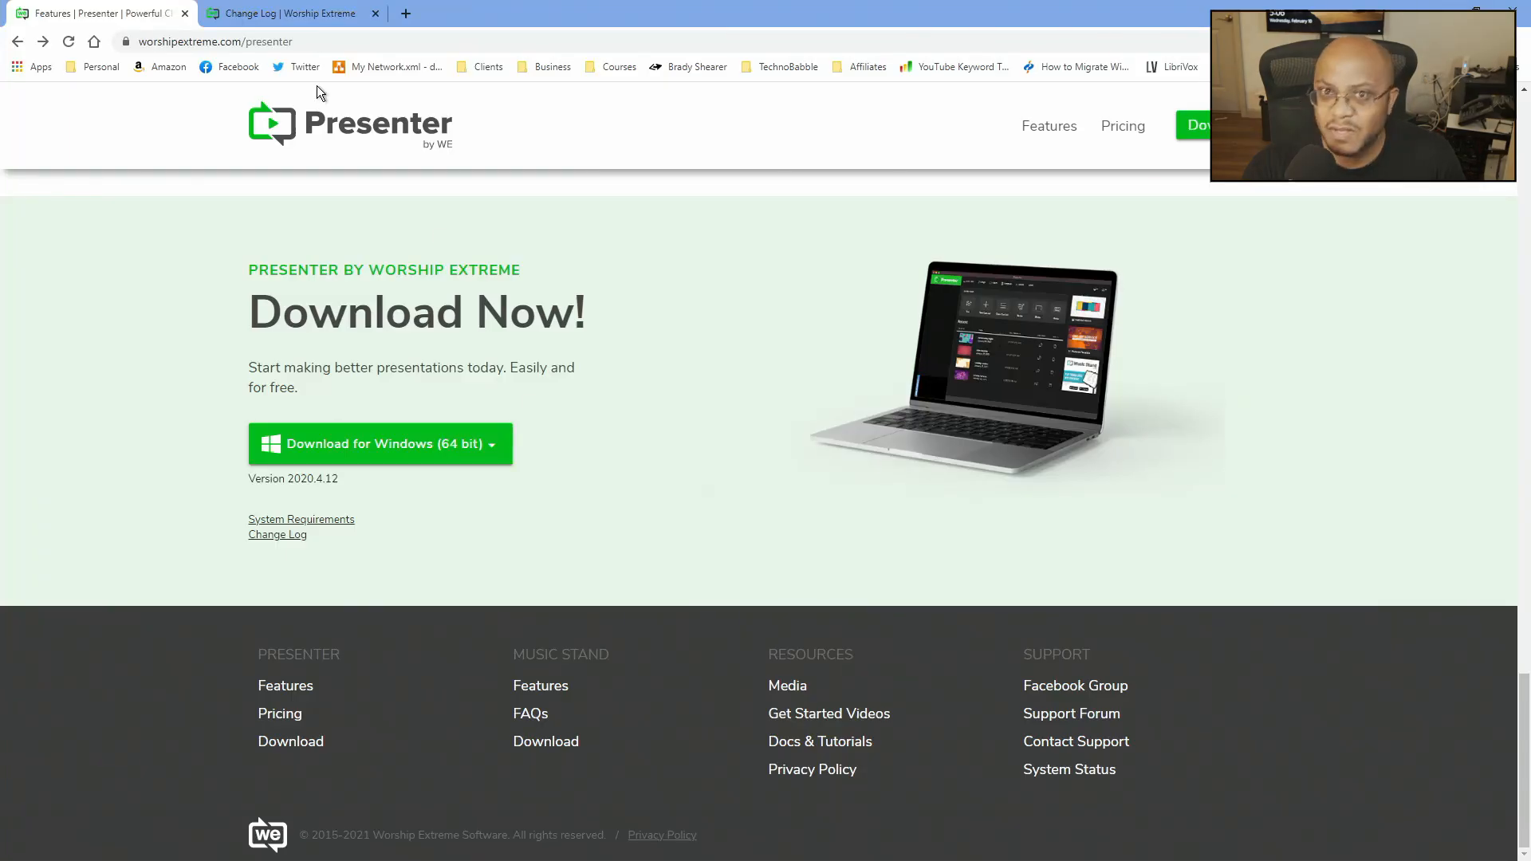
Open Chrome Remote Desktop in the browser and connect to the Antioch - Presentation computer.
{"action": "left_click", "coordinate": [389, 44]}
{"action": "type", "text": "remote"}
{"action": "key", "text": "Return"}
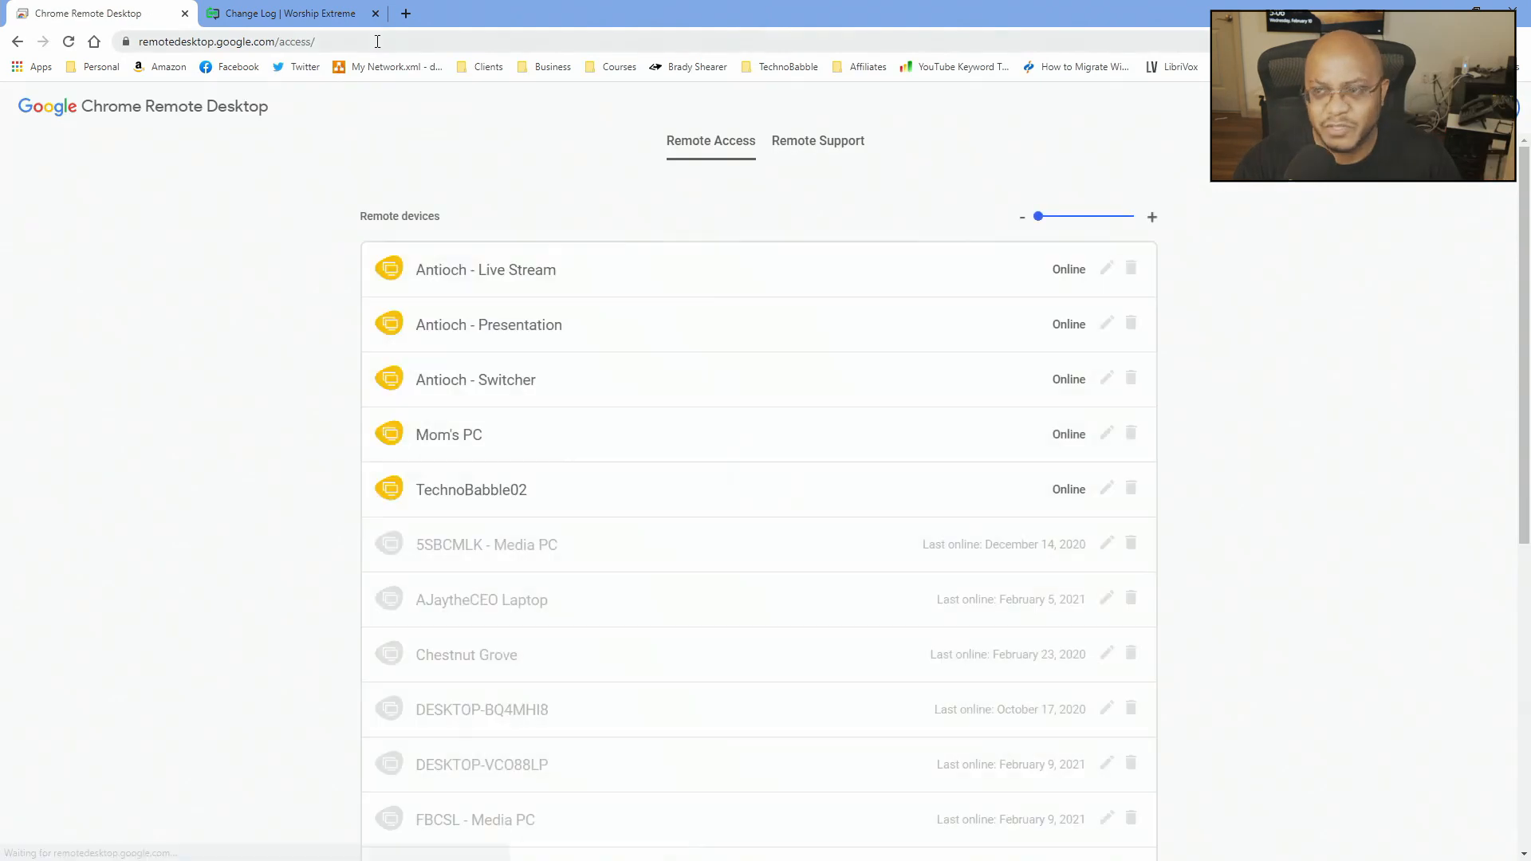
{"action": "left_click", "coordinate": [540, 322]}
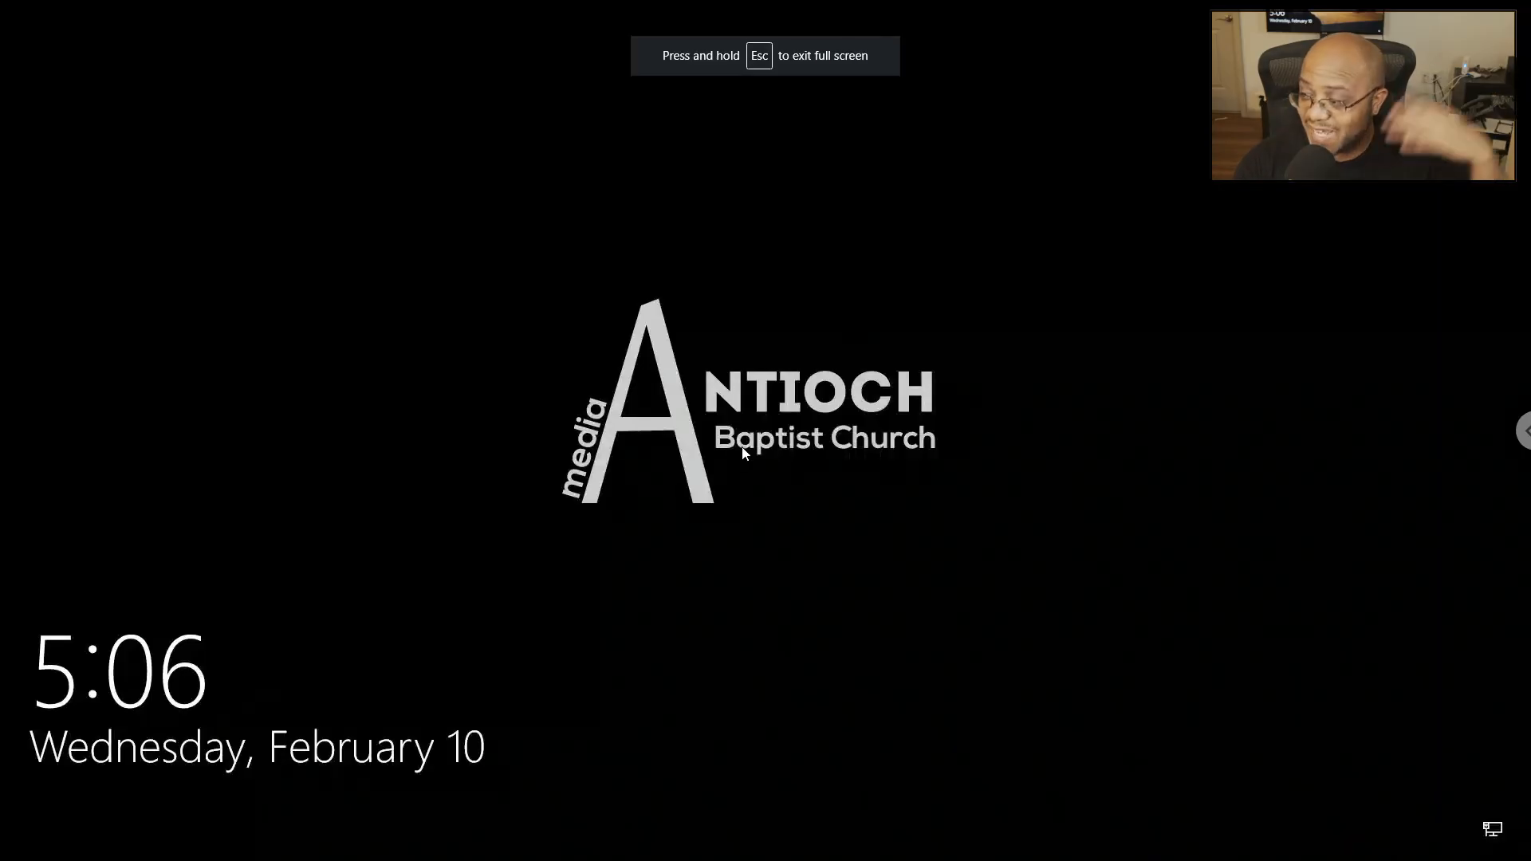
Sign in to the remote computer's Antioch account by entering its password.
{"action": "left_click", "coordinate": [726, 444]}
{"action": "type", "text": "********"}
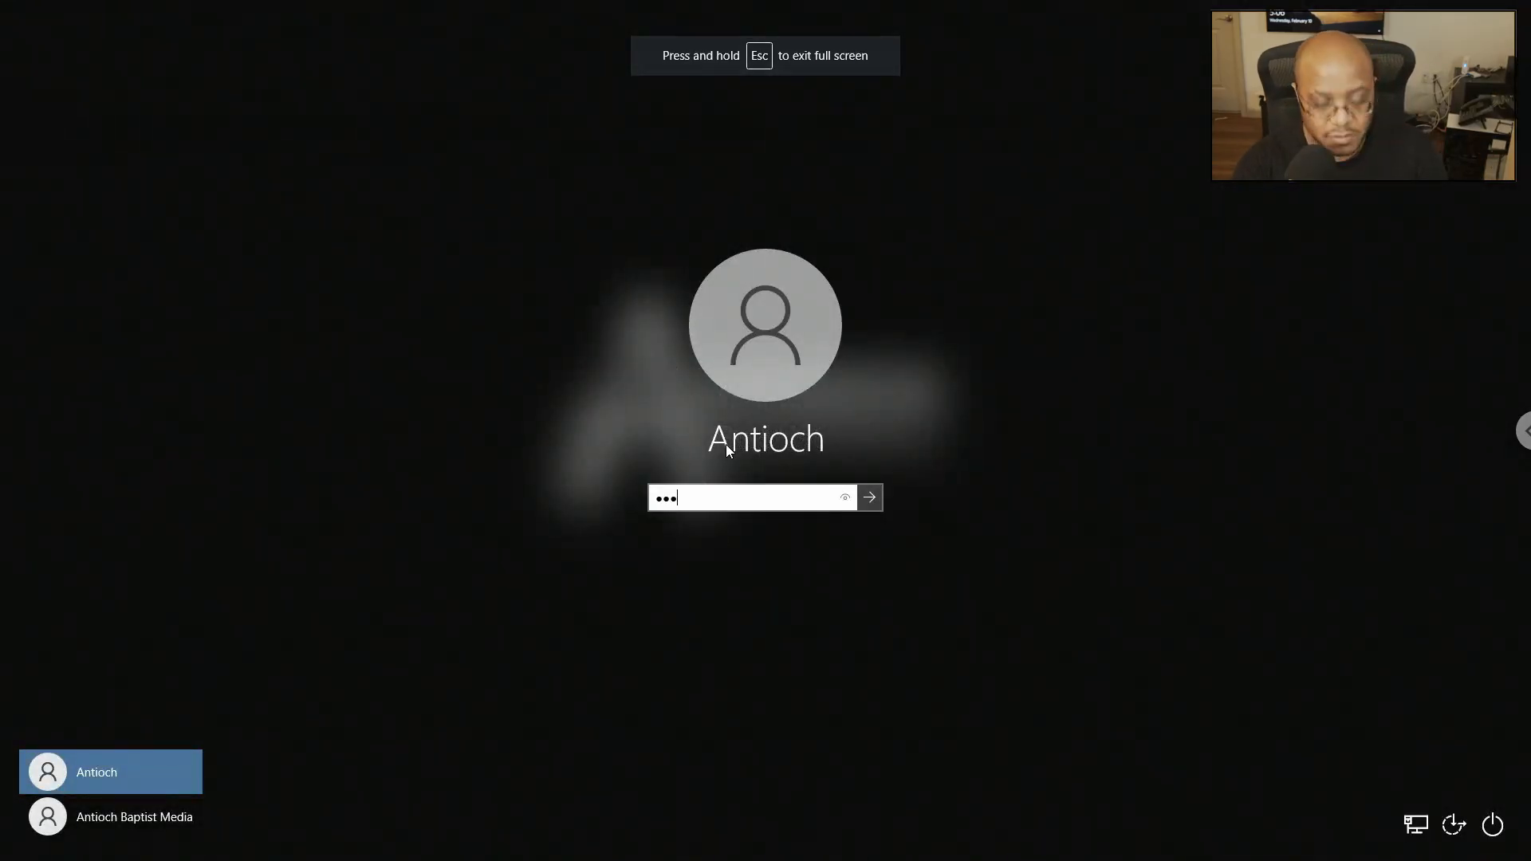
{"action": "key", "text": "Return"}
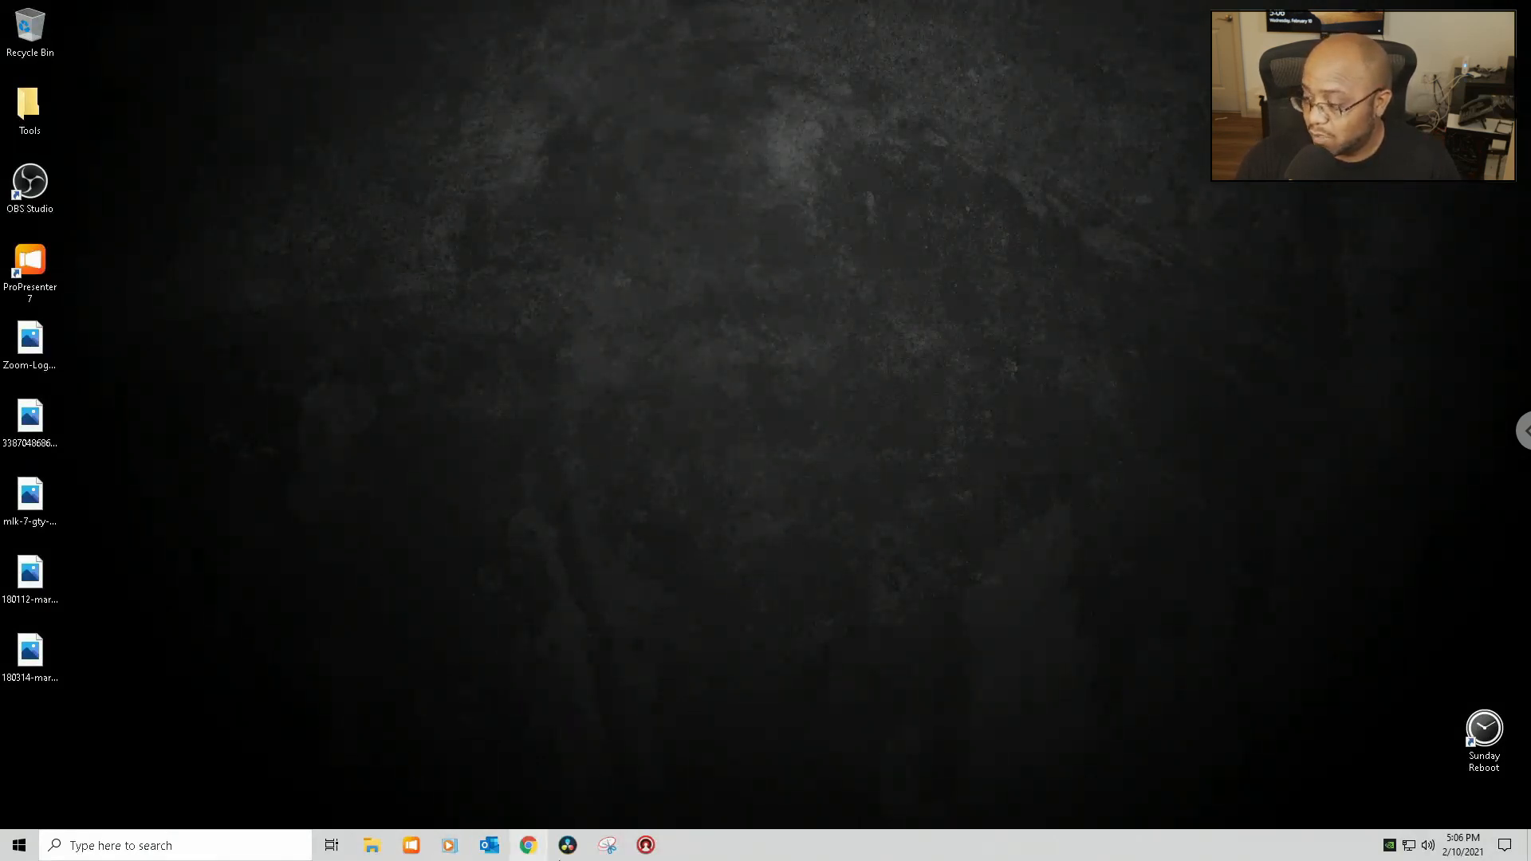
Open Chrome on the remote computer under the Antioch Baptist (Media Ministry) profile, close the original window and maximize the new one.
{"action": "left_click", "coordinate": [529, 846]}
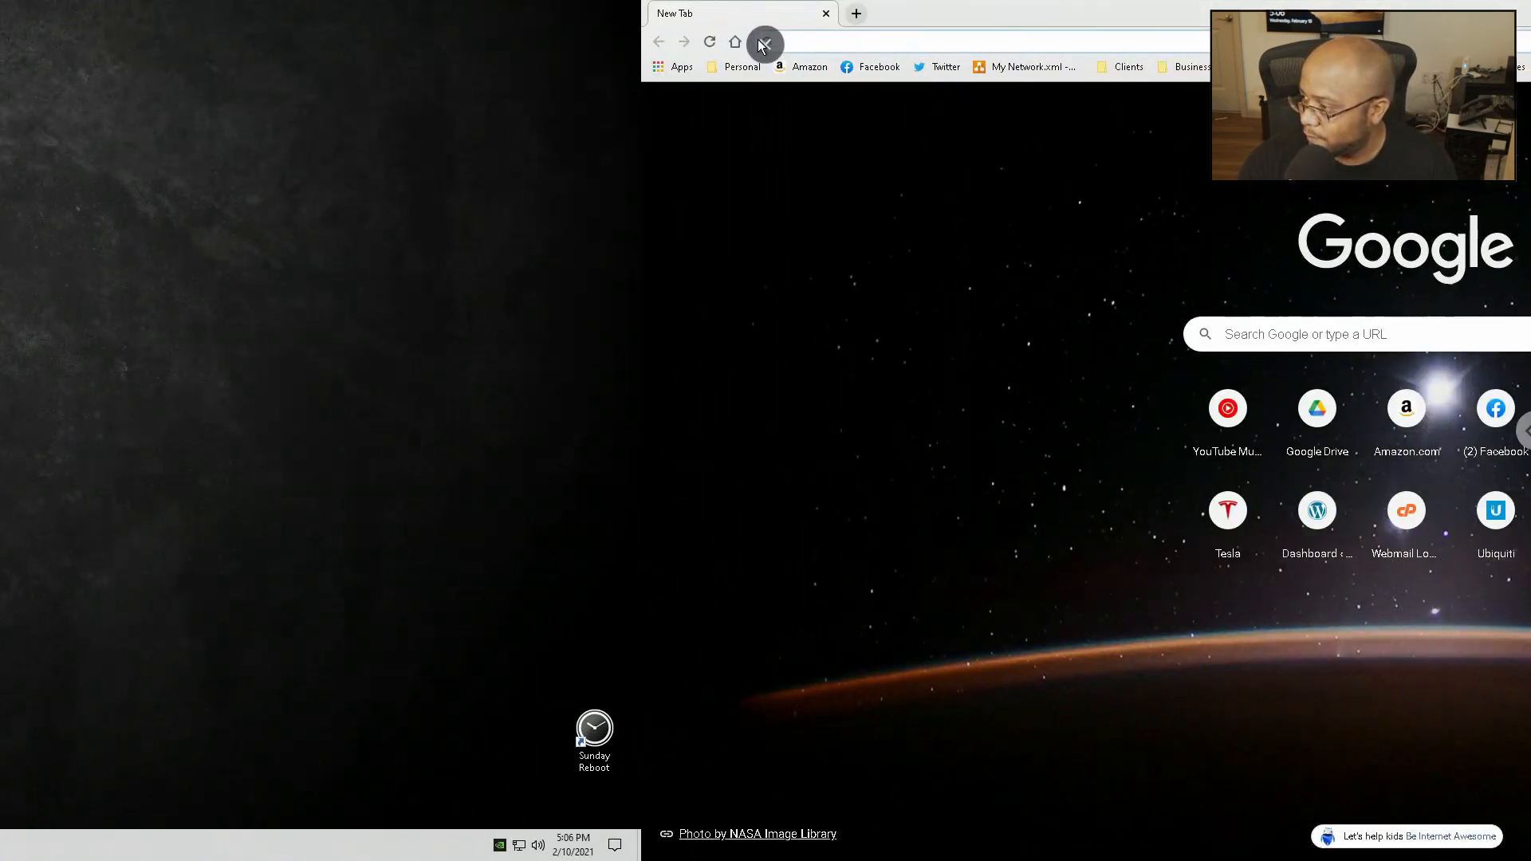
{"action": "left_click_drag", "start_coordinate": [938, 28], "coordinate": [0, 118]}
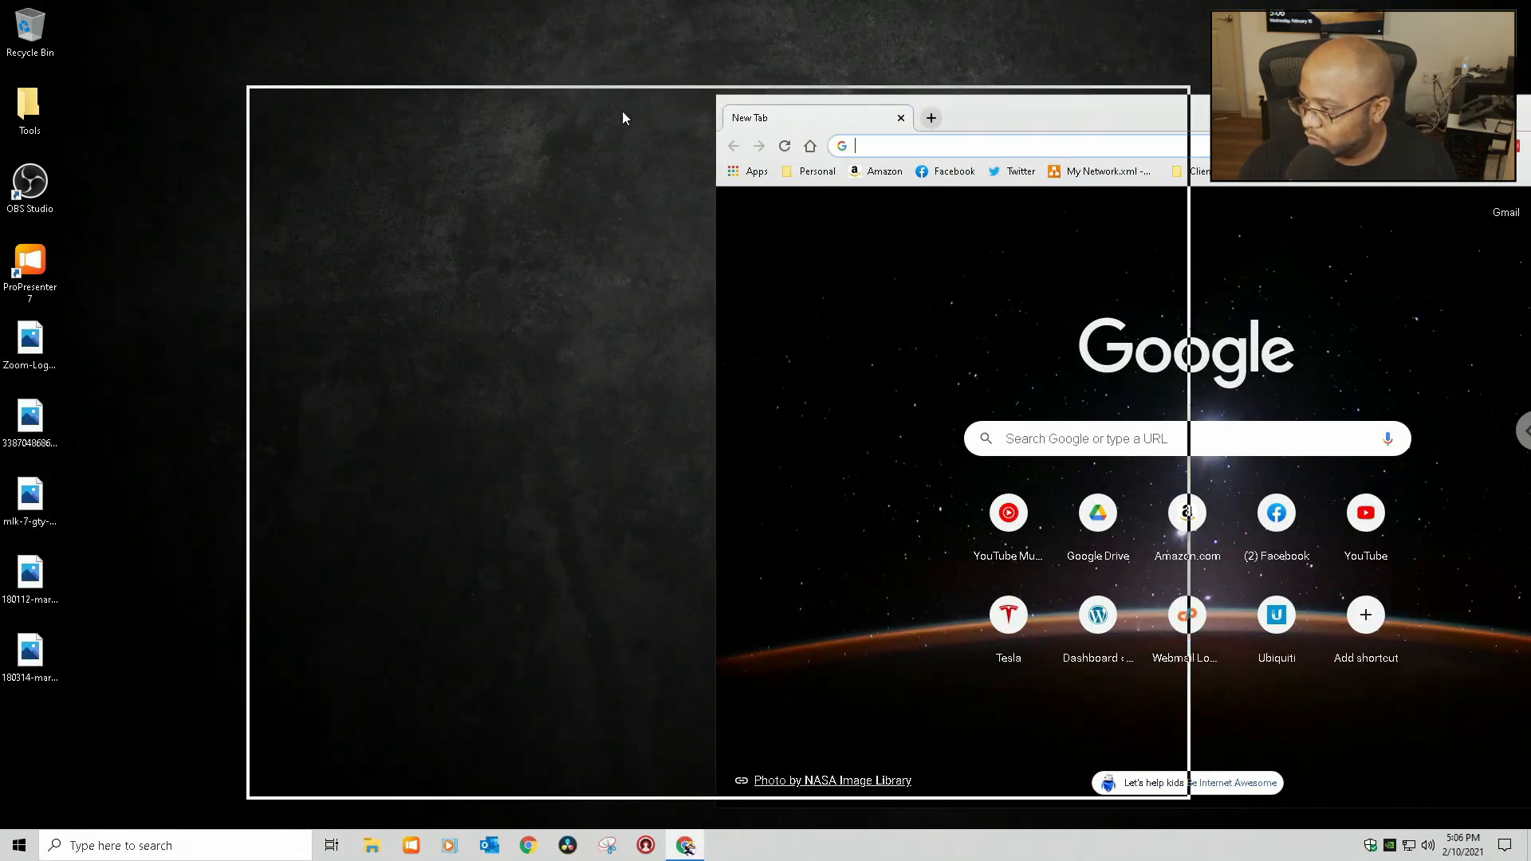
{"action": "left_click_drag", "start_coordinate": [622, 118], "coordinate": [630, 116]}
{"action": "double_click", "coordinate": [677, 106]}
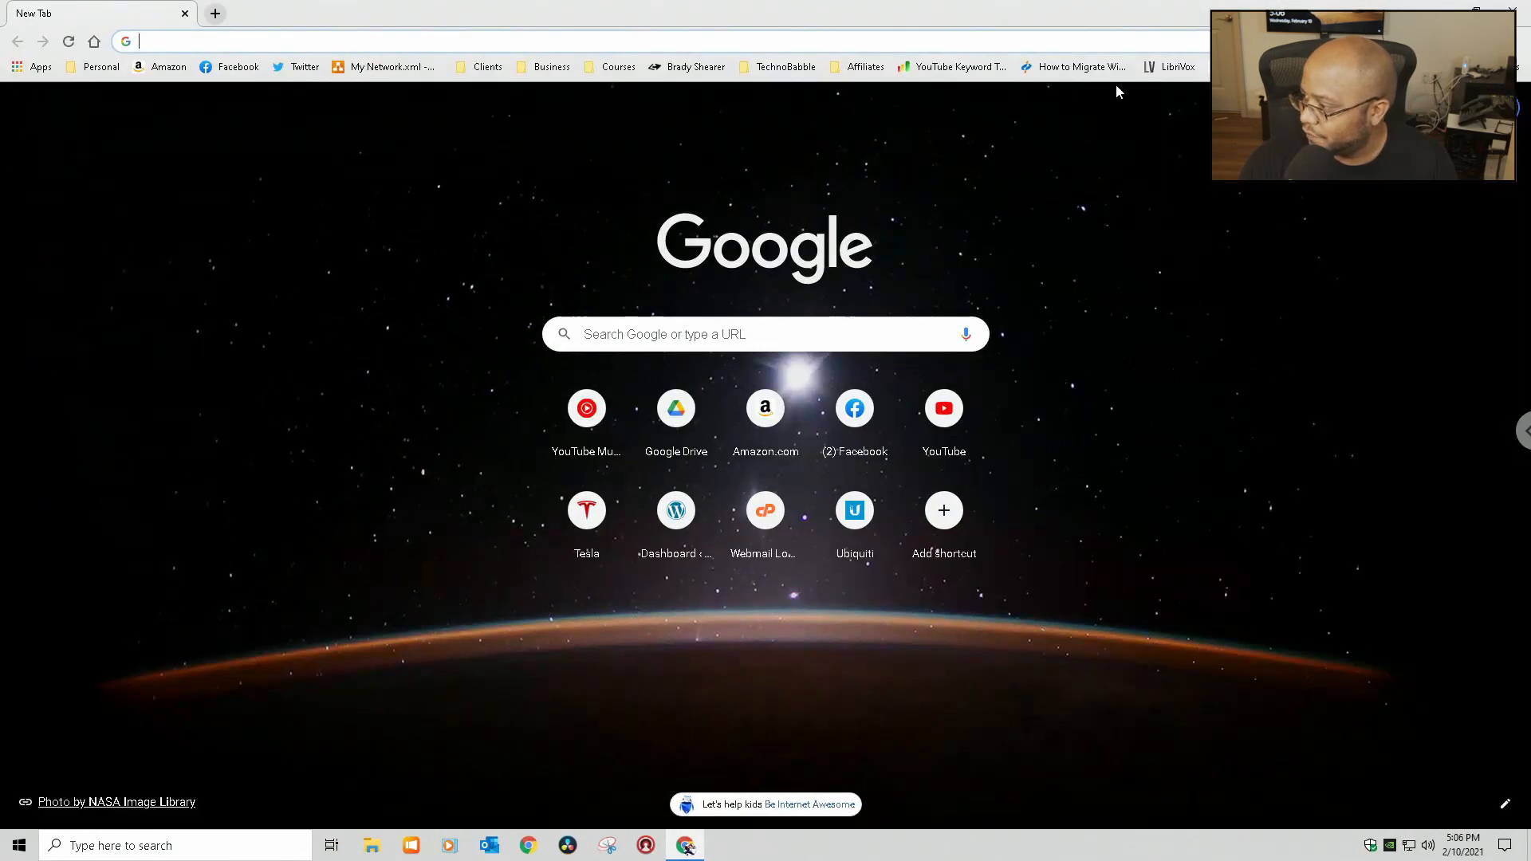
{"action": "left_click", "coordinate": [1488, 42]}
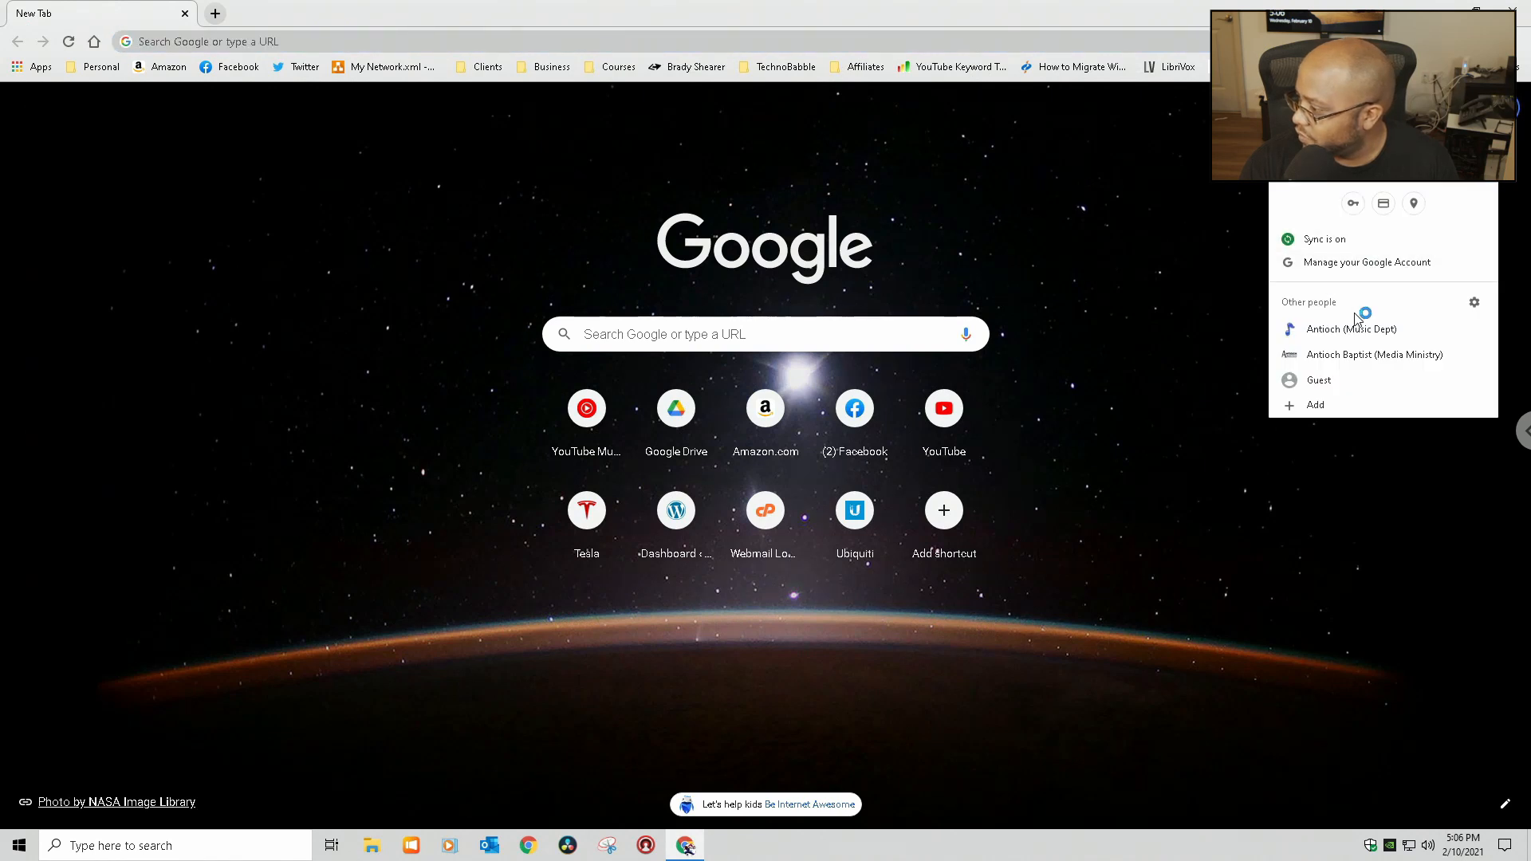
{"action": "left_click", "coordinate": [1362, 357]}
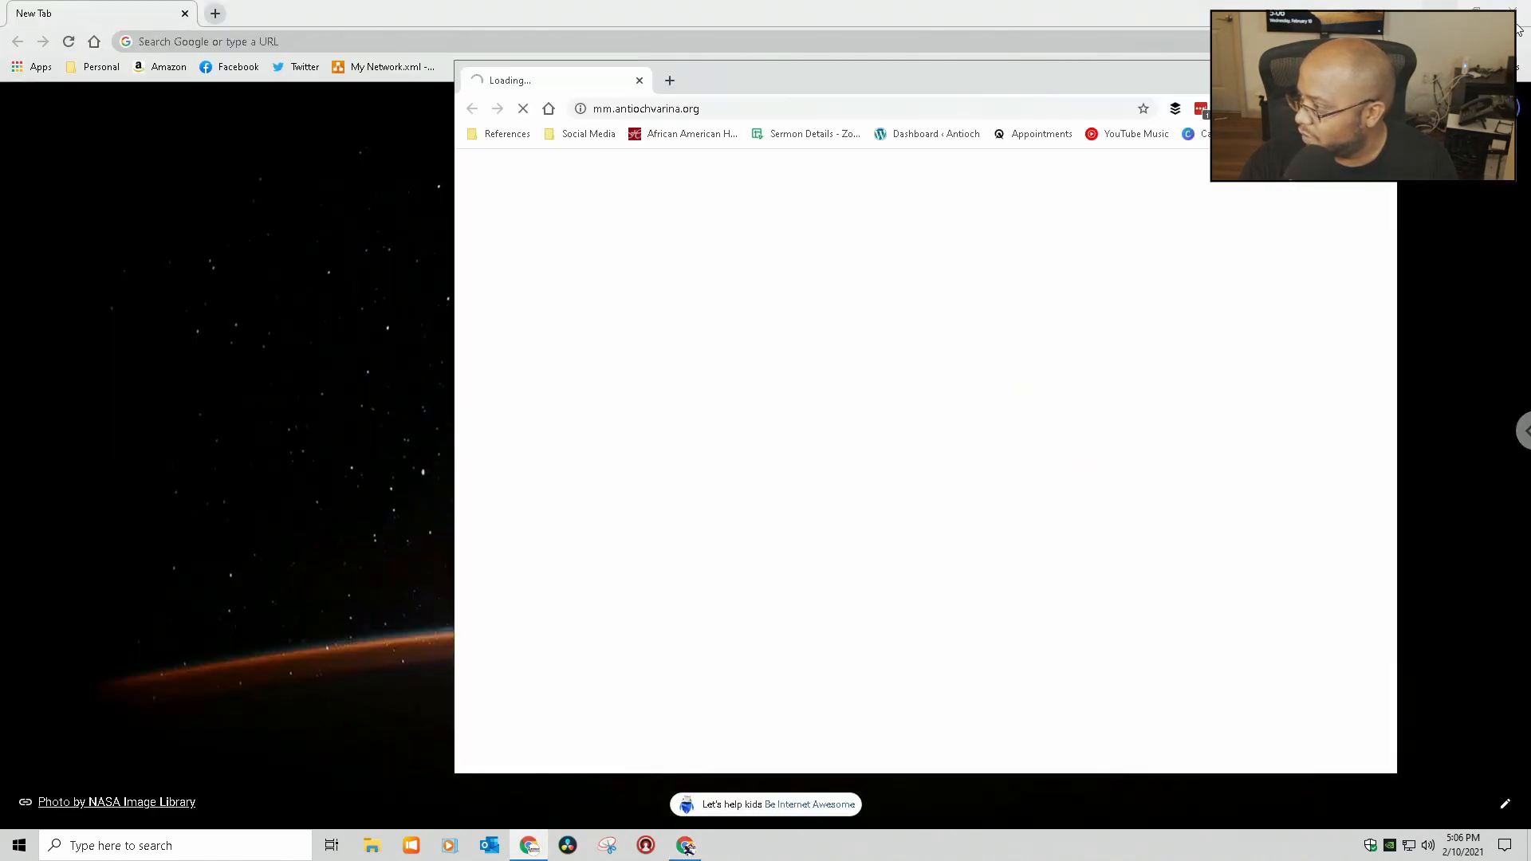
{"action": "left_click", "coordinate": [1513, 12]}
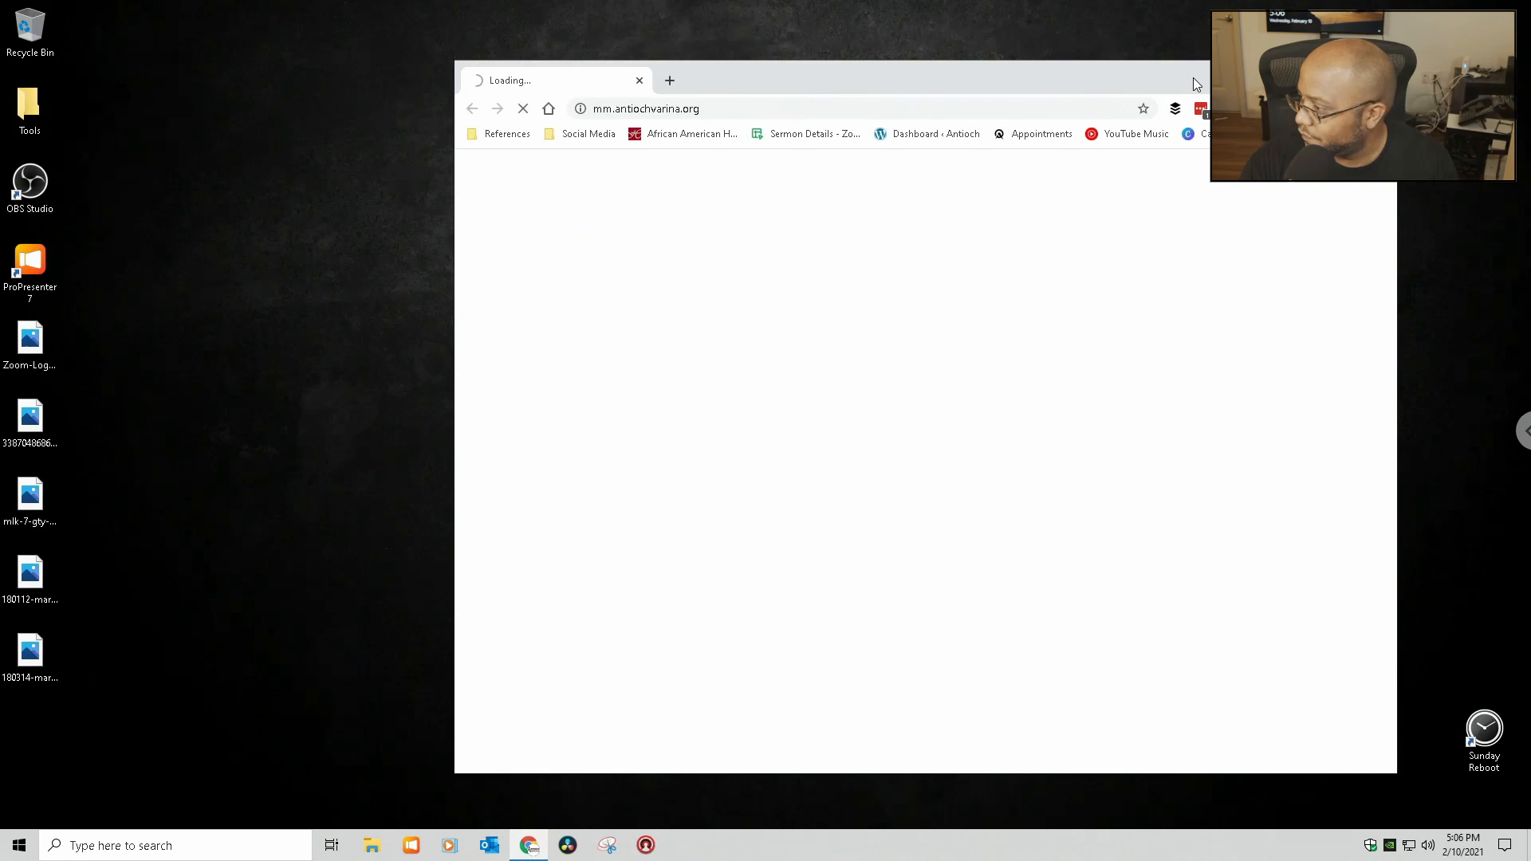
{"action": "double_click", "coordinate": [1193, 78]}
Go to worshipextreme.com/presenter and download the Windows (64 bit) version of Presenter.
{"action": "left_click", "coordinate": [624, 44]}
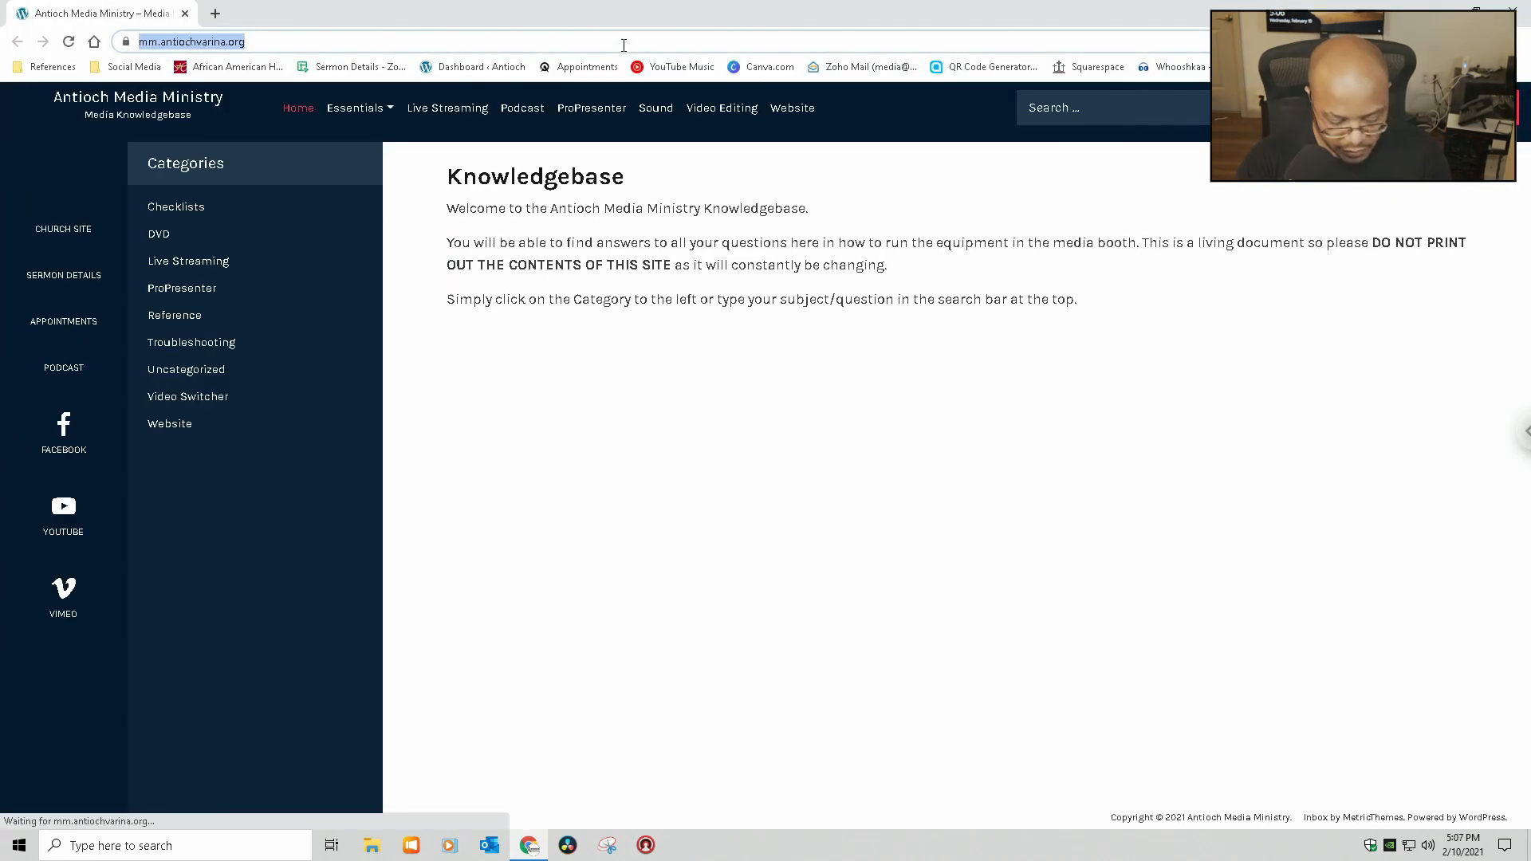
{"action": "type", "text": "worshipextreme.co"}
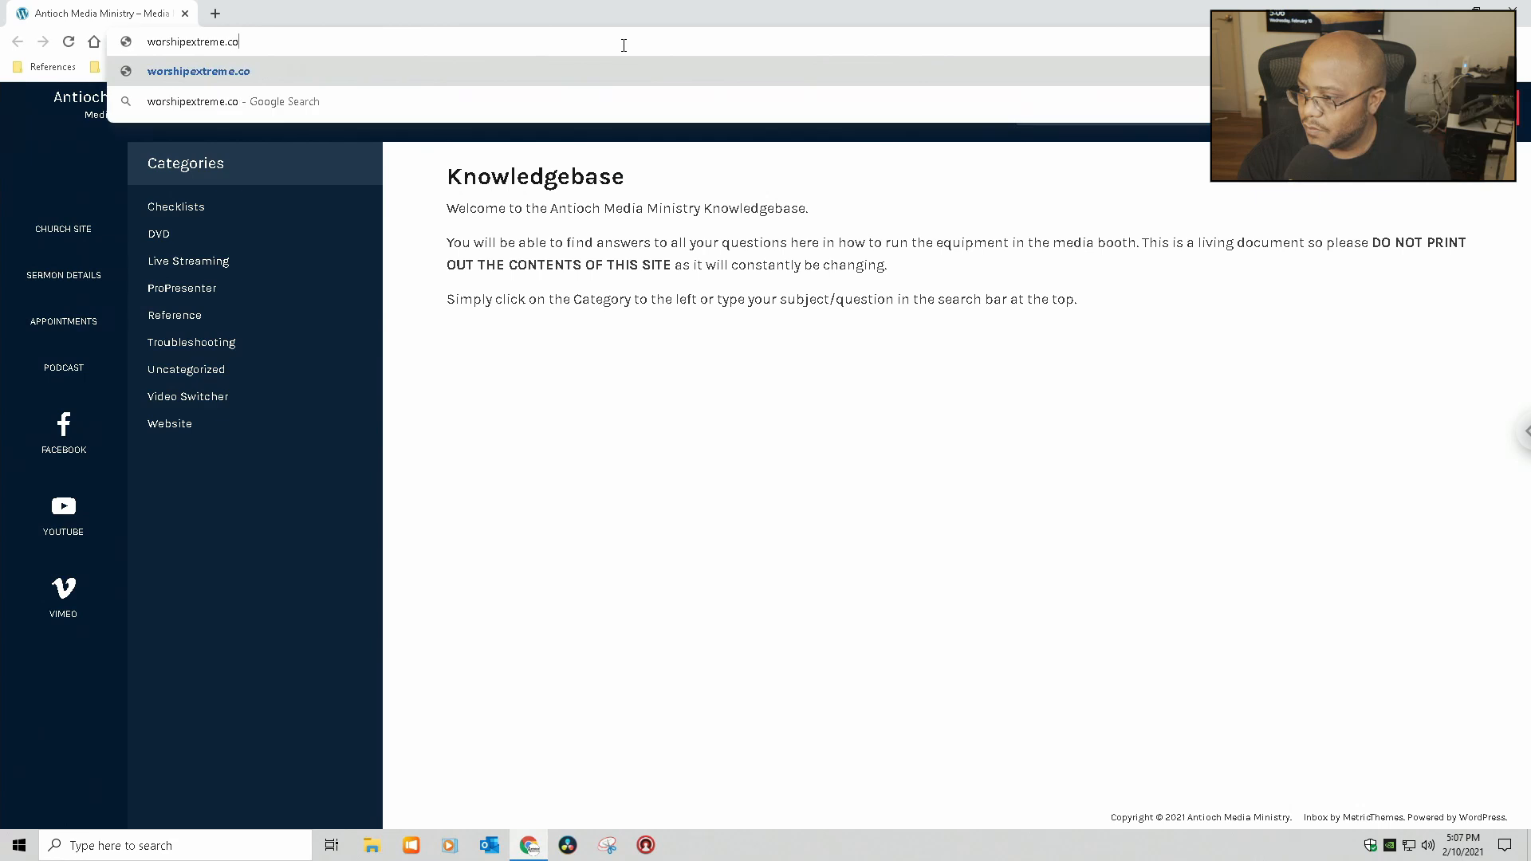
{"action": "key", "text": "Return"}
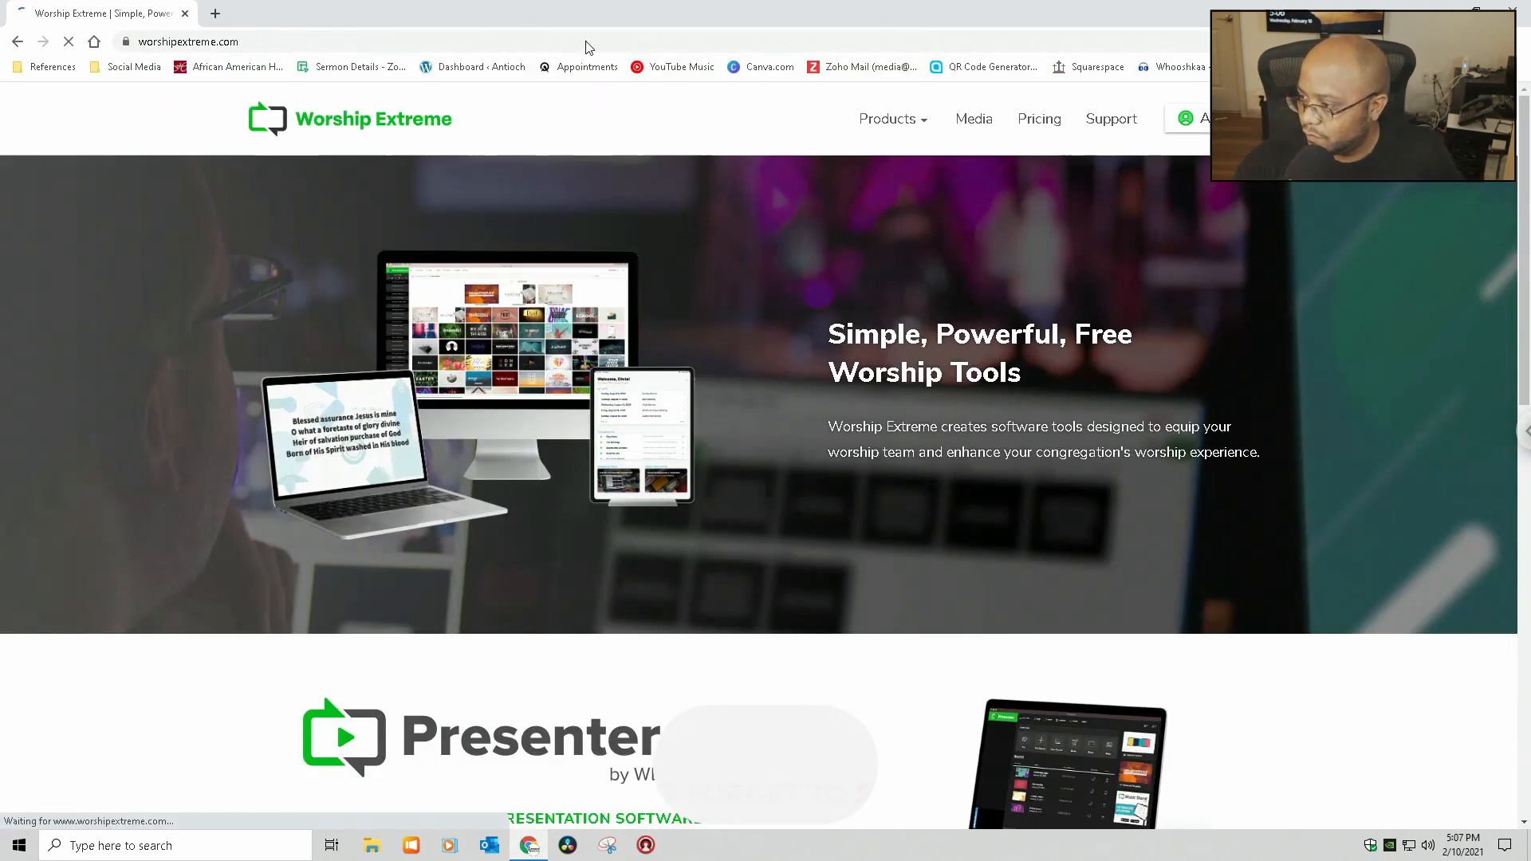
{"action": "left_click", "coordinate": [592, 45]}
{"action": "left_click", "coordinate": [592, 45]}
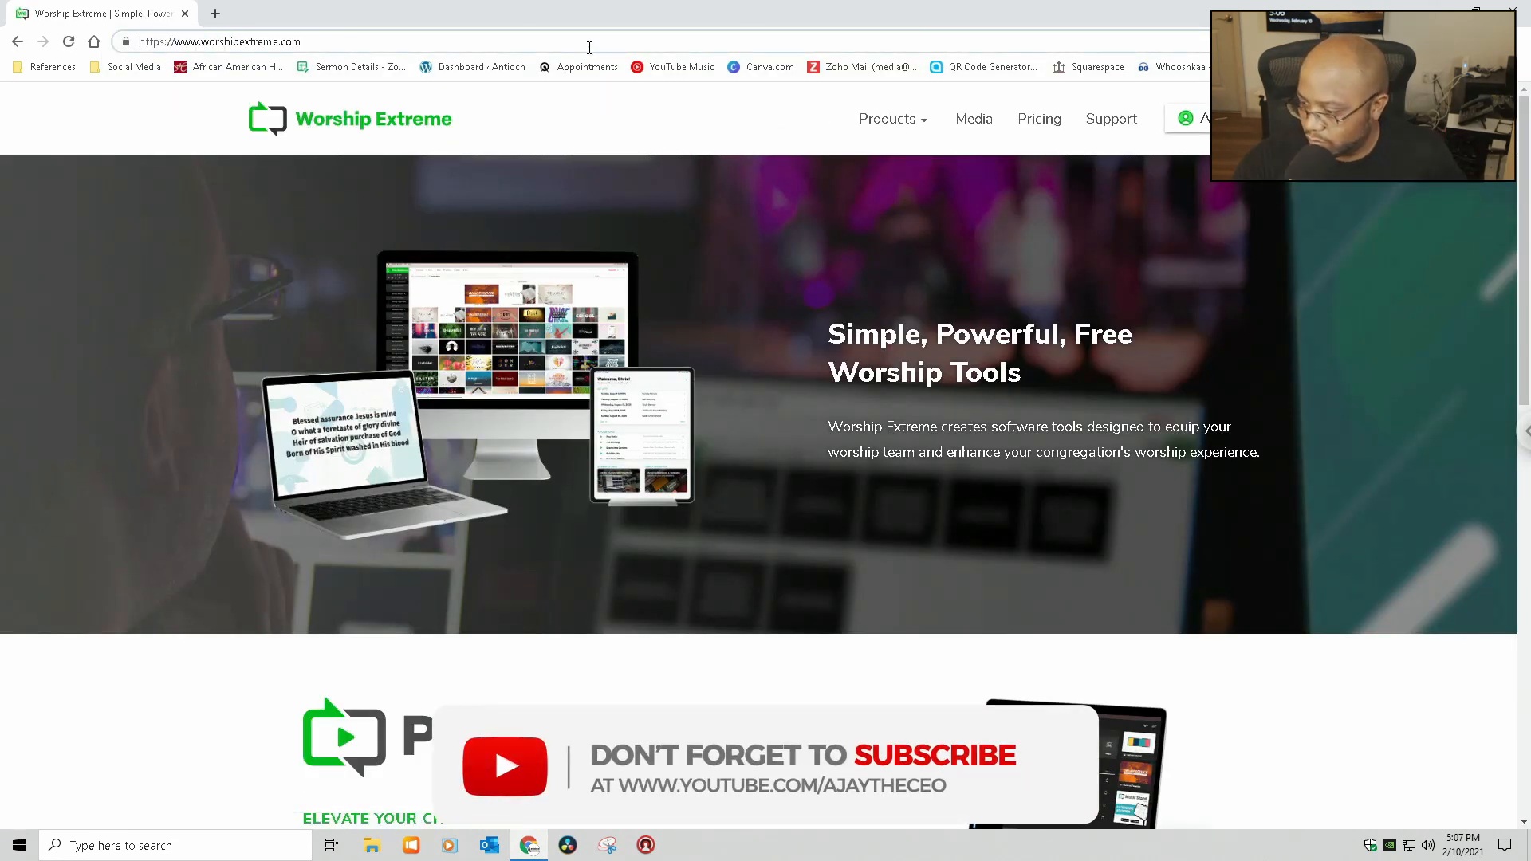
{"action": "type", "text": "/"}
{"action": "type", "text": "presenter"}
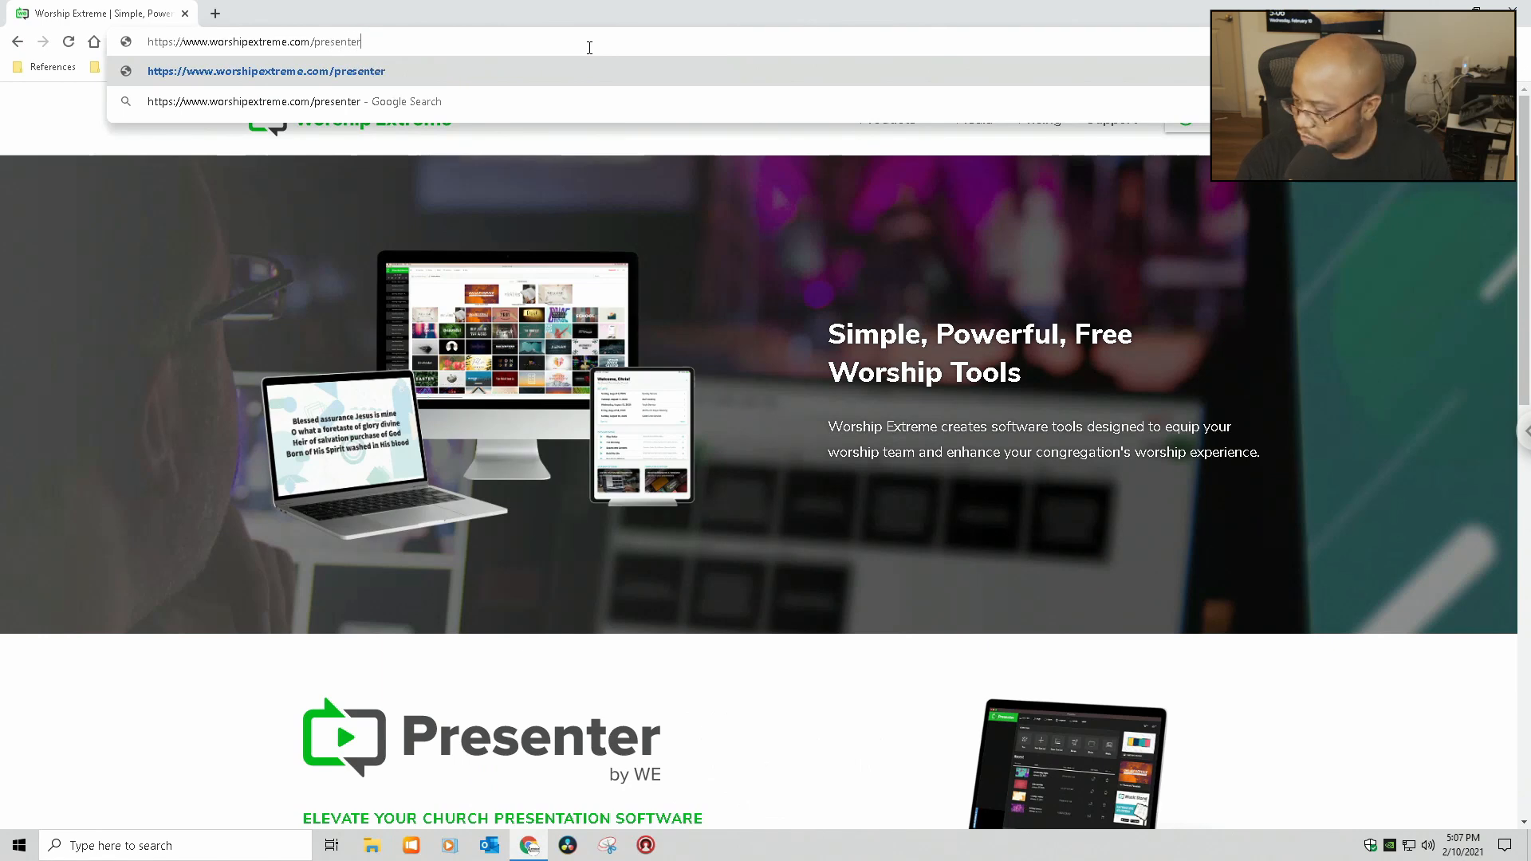
{"action": "key", "text": "Return"}
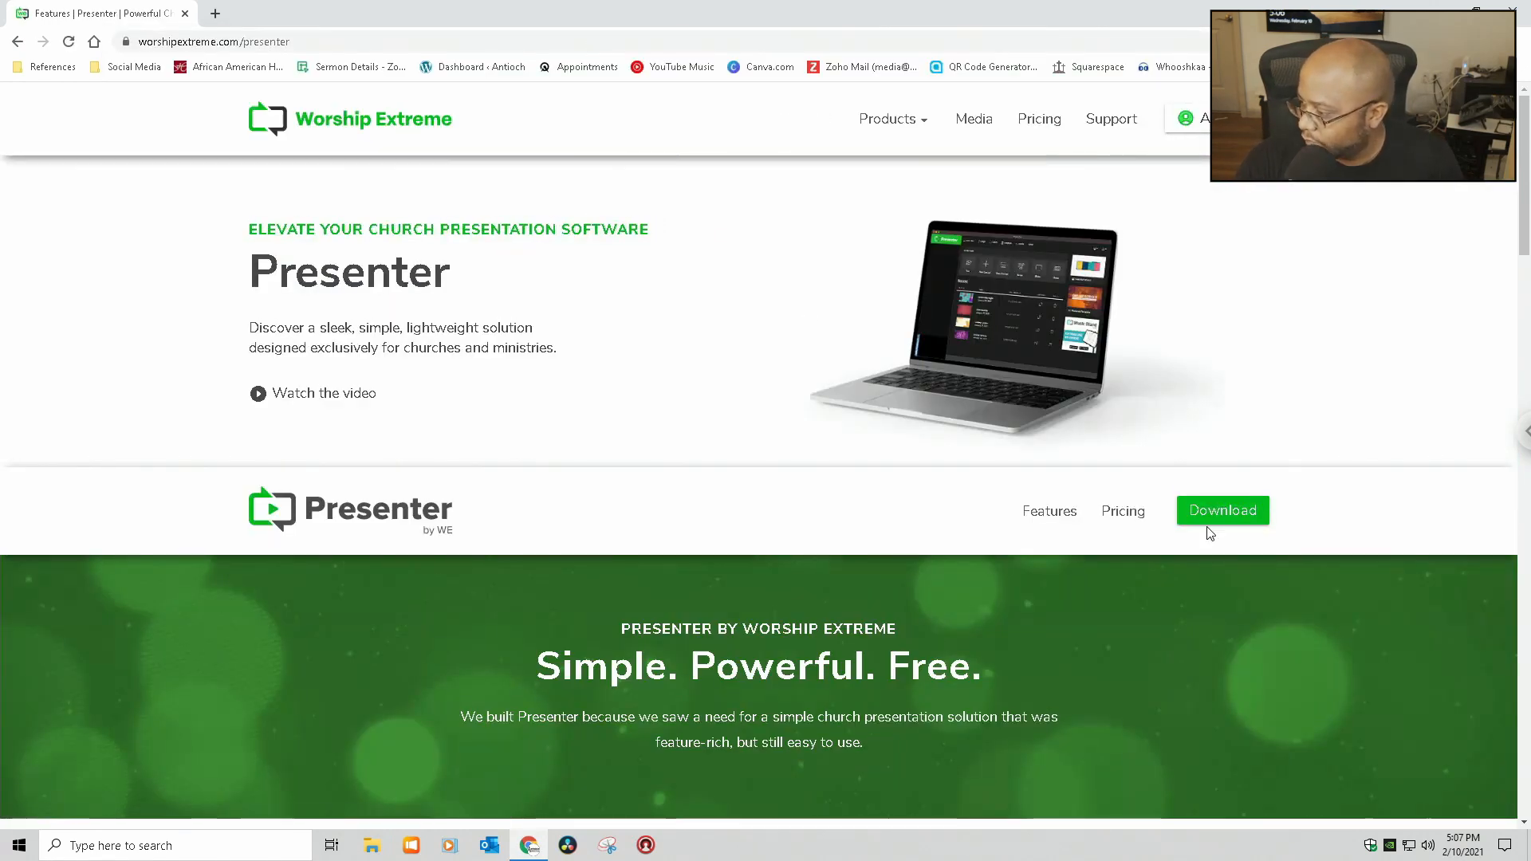
{"action": "left_click", "coordinate": [1220, 506]}
{"action": "left_click", "coordinate": [365, 503]}
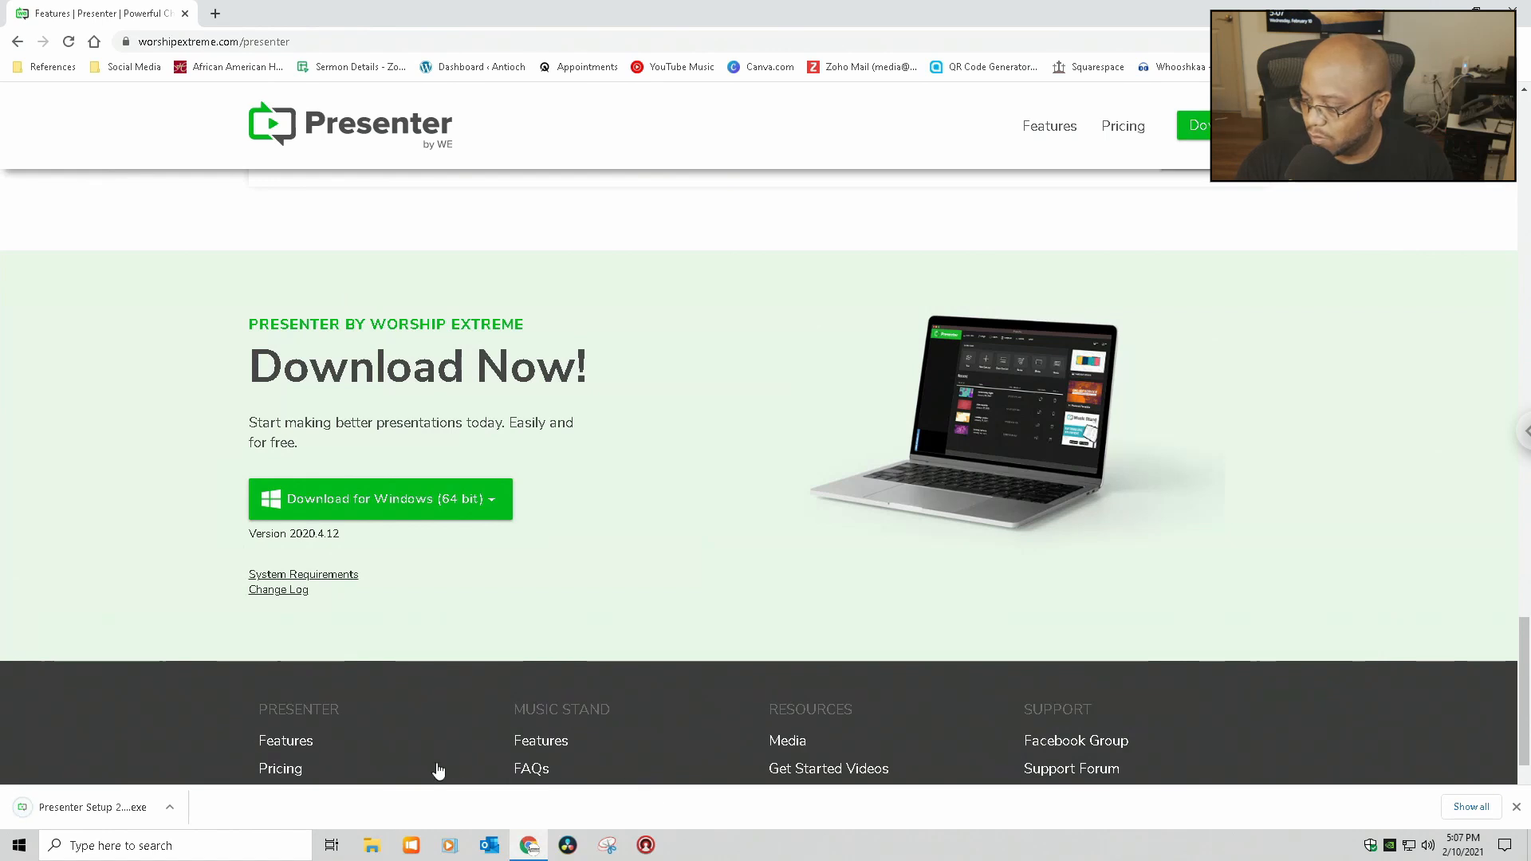
Run the downloaded Presenter Setup file and authorize the installation with the administrator password.
{"action": "left_click", "coordinate": [77, 813]}
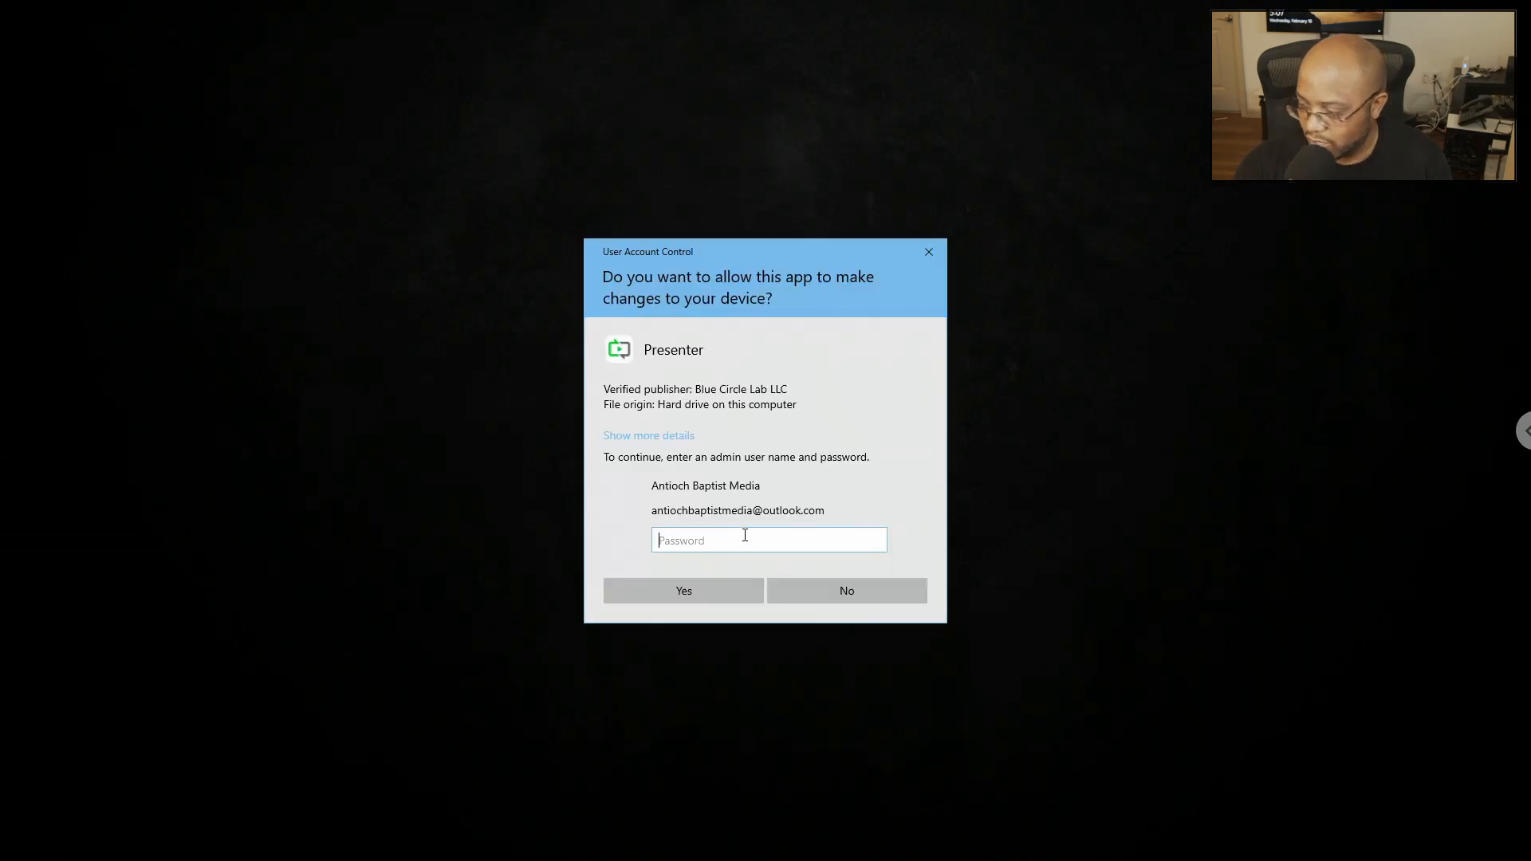
{"action": "type", "text": "•"}
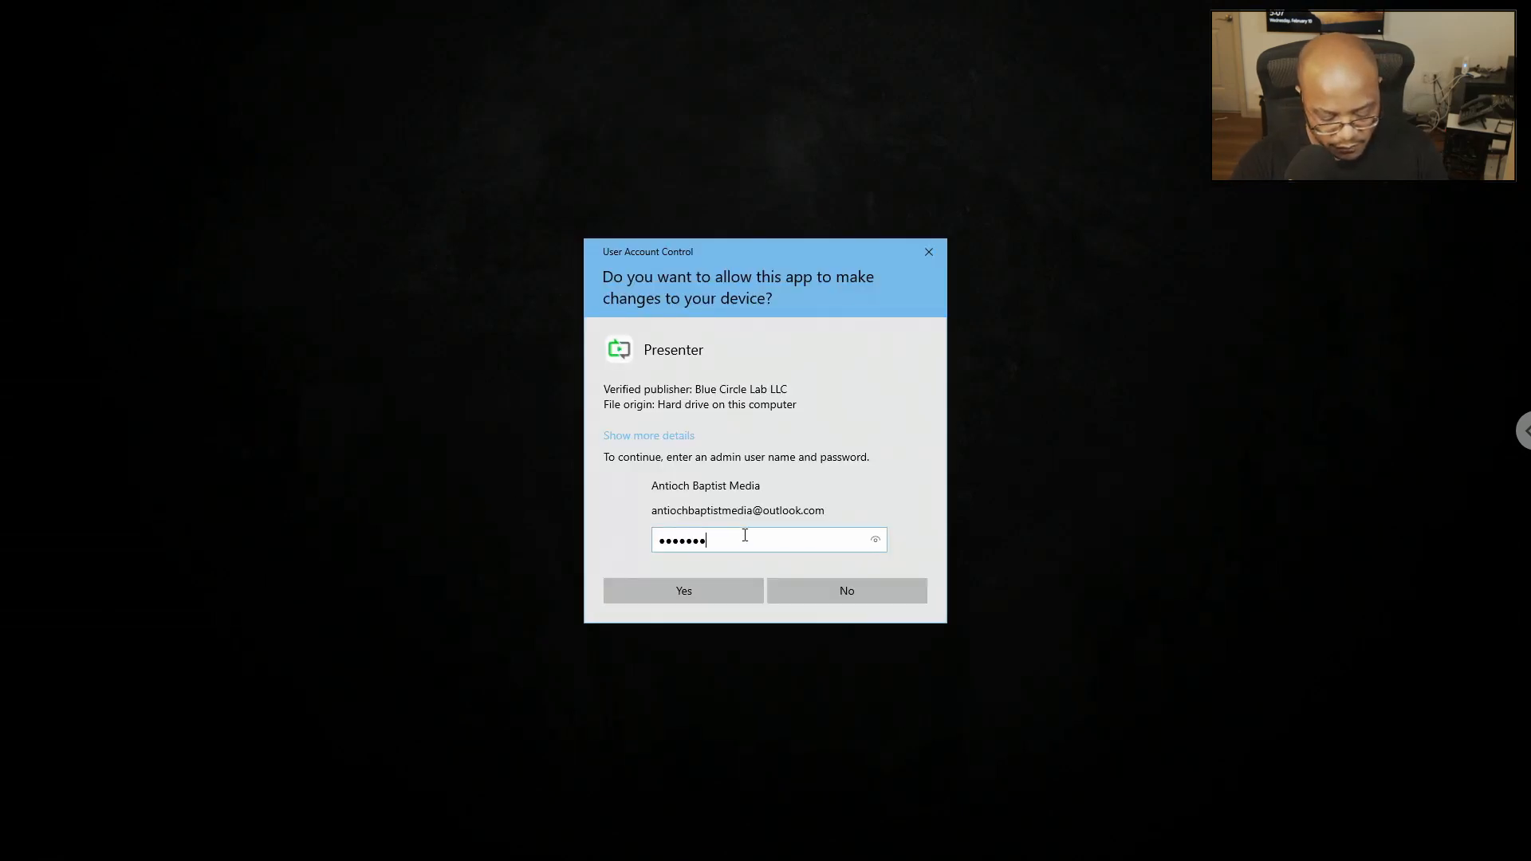
{"action": "key", "text": "Return"}
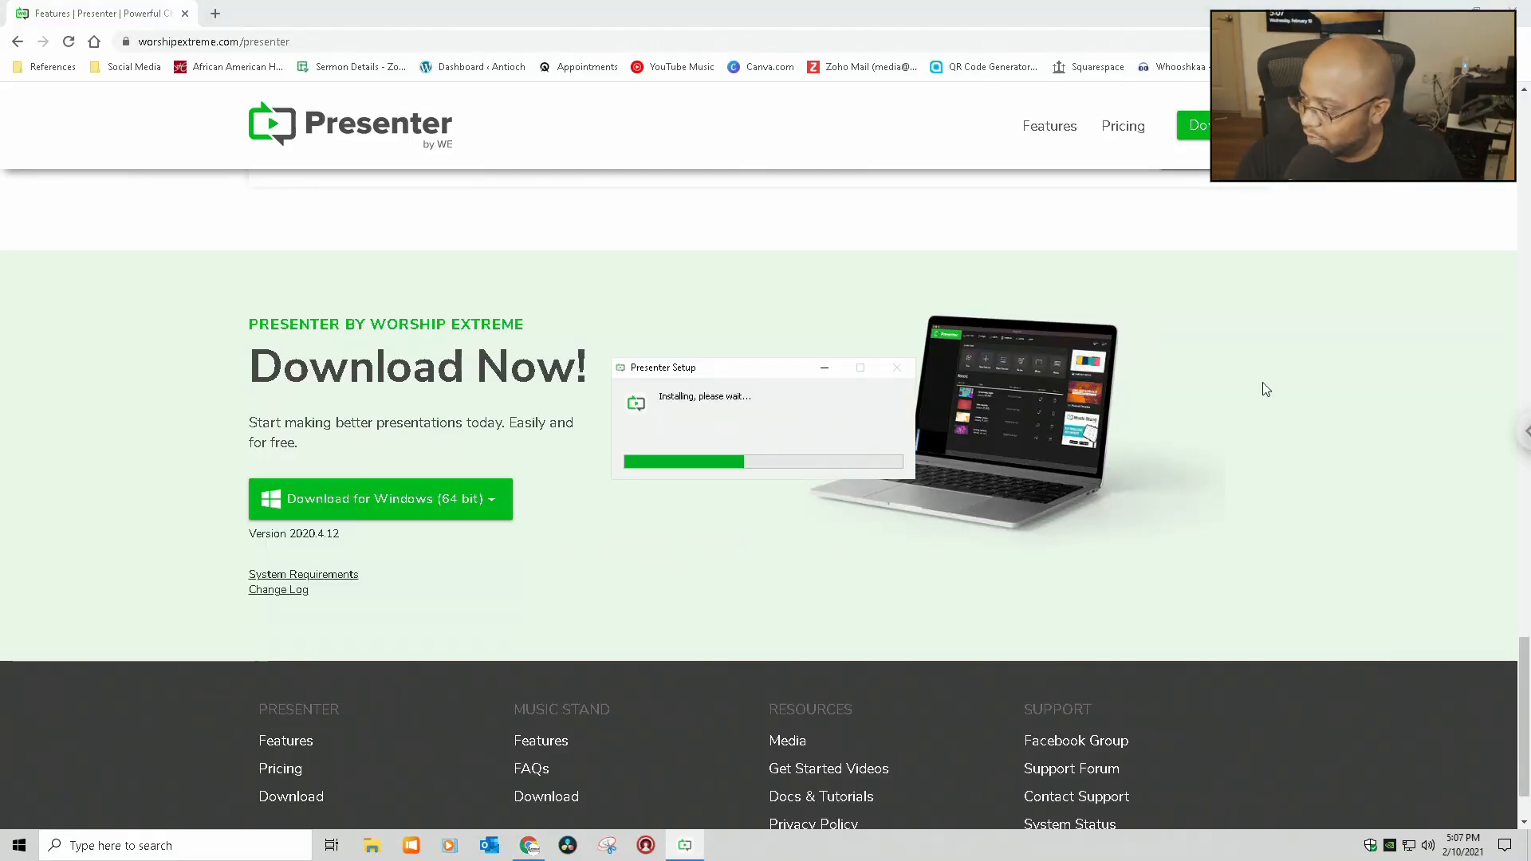
Close the browser, examine the monitor arrangement in the Windows display settings and close the settings window.
{"action": "left_click", "coordinate": [1513, 9]}
{"action": "right_click", "coordinate": [524, 290]}
{"action": "left_click", "coordinate": [410, 448]}
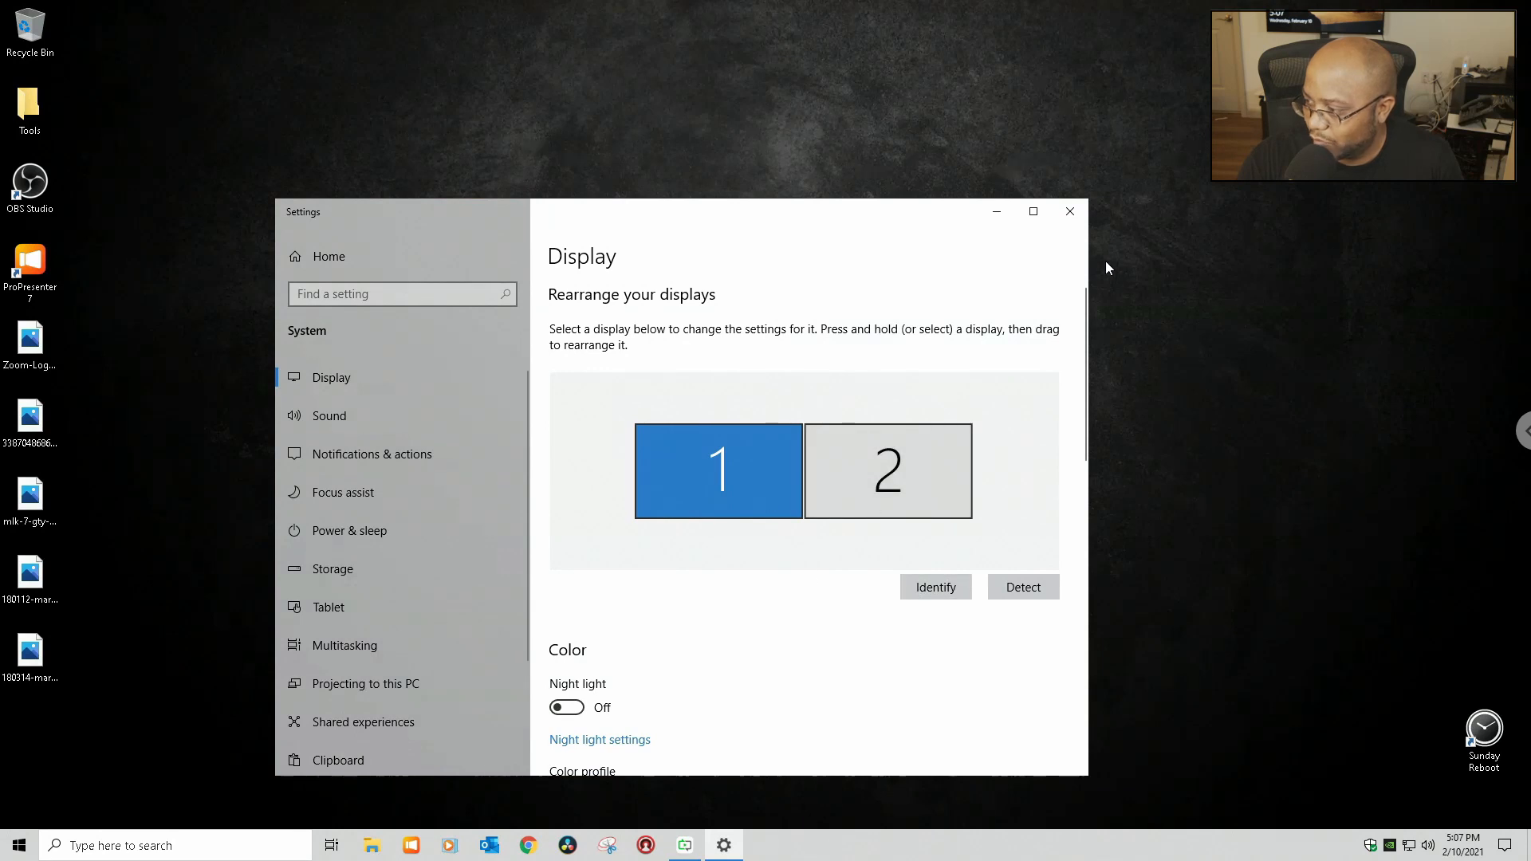
{"action": "left_click", "coordinate": [1085, 221]}
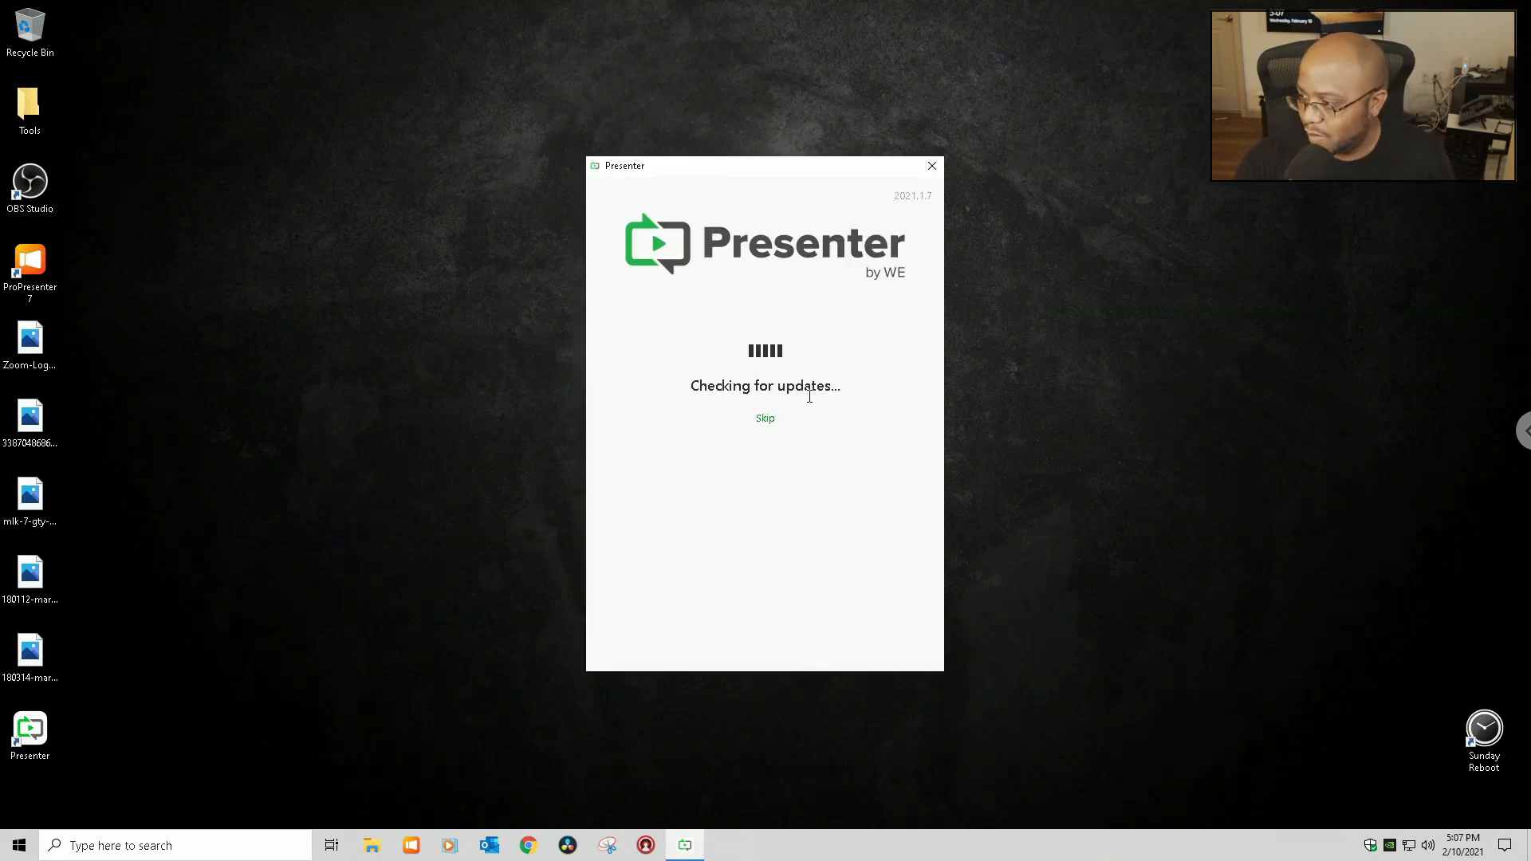
Try to sign in to Presenter on the remote computer with the media account's e-mail and password.
{"action": "type", "text": "•"}
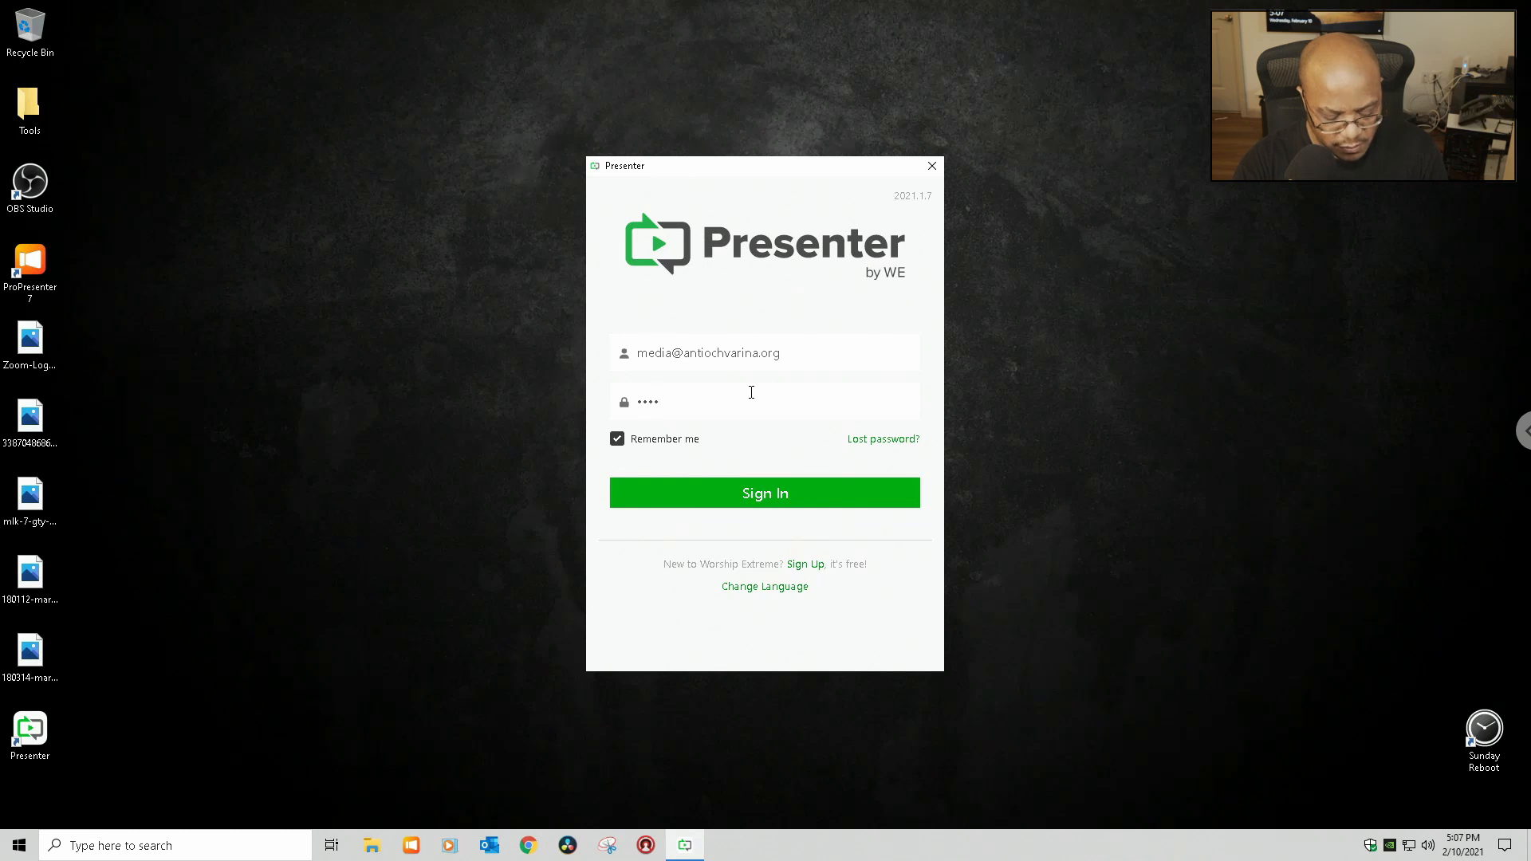
{"action": "type", "text": "••"}
{"action": "key", "text": "BackSpace"}
{"action": "key", "text": "BackSpace"}
{"action": "key", "text": "BackSpace"}
{"action": "type", "text": "••"}
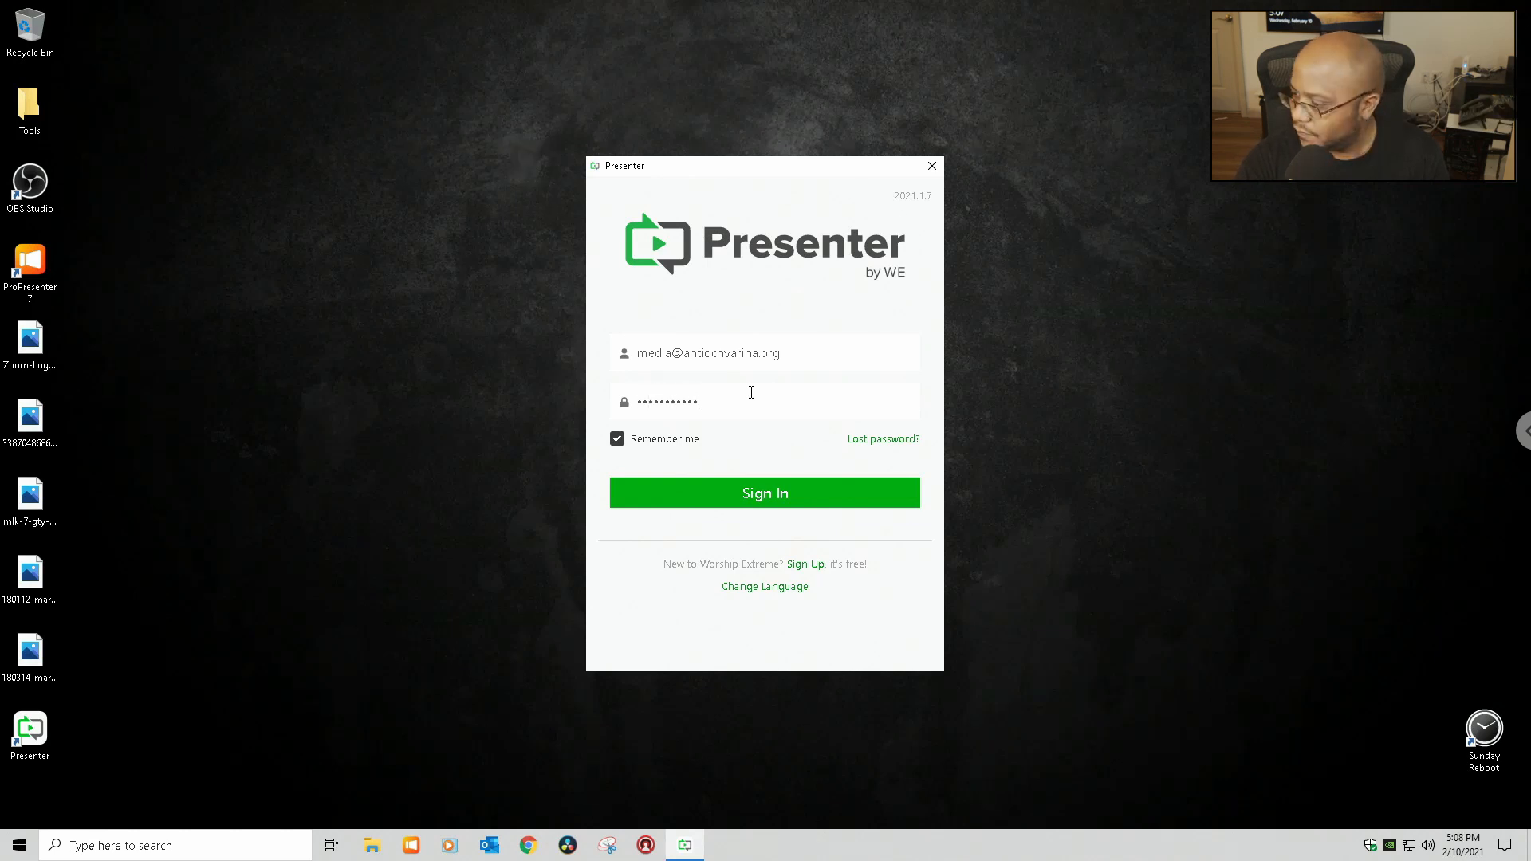
{"action": "key", "text": "Return"}
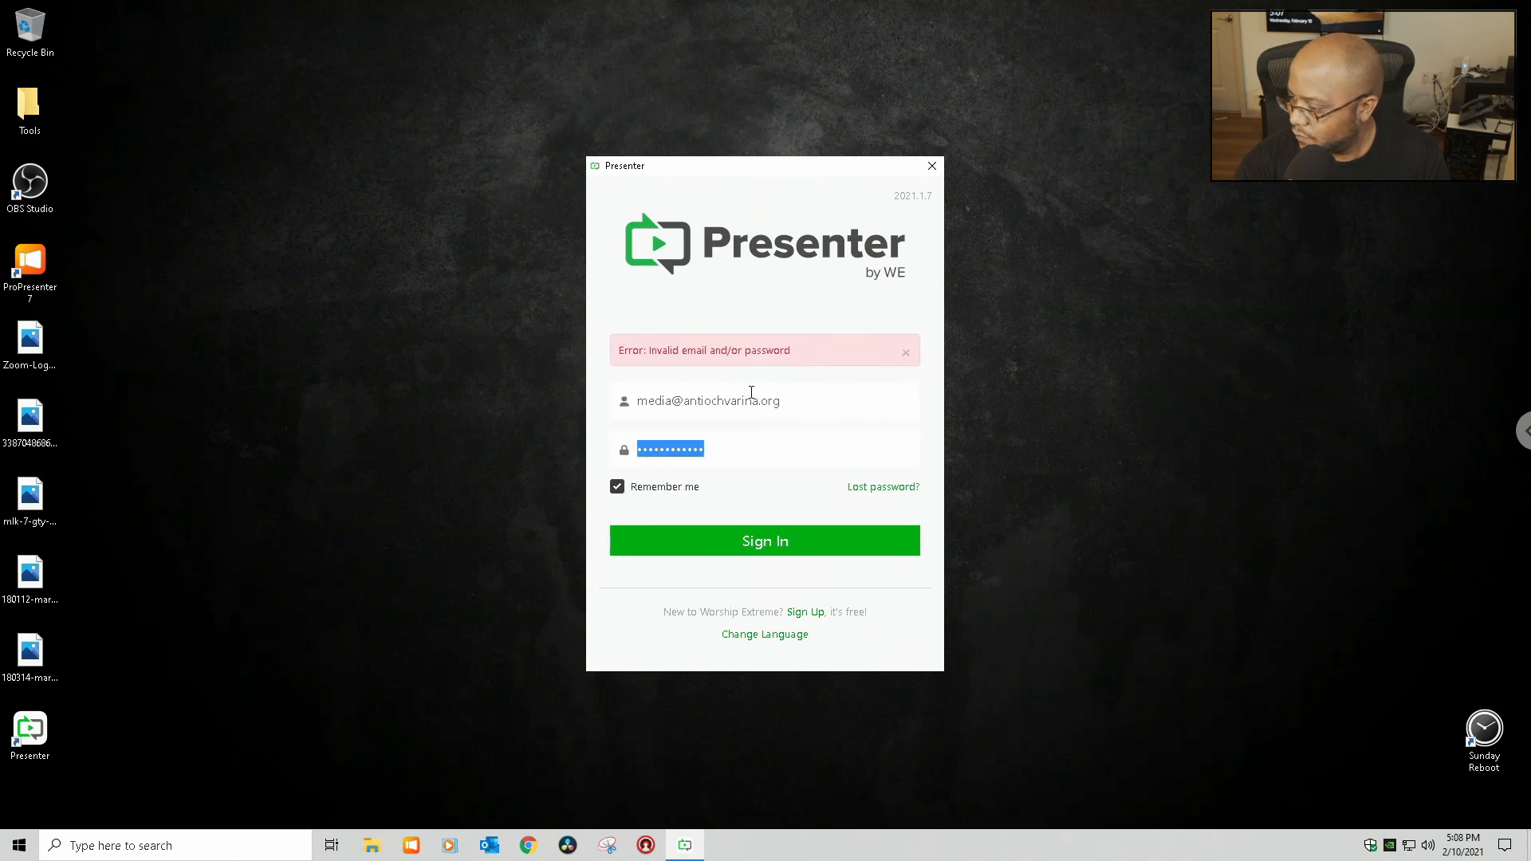
Replace the rejected password with the media account's correct password and sign in to Presenter.
{"action": "type", "text": "•••••••"}
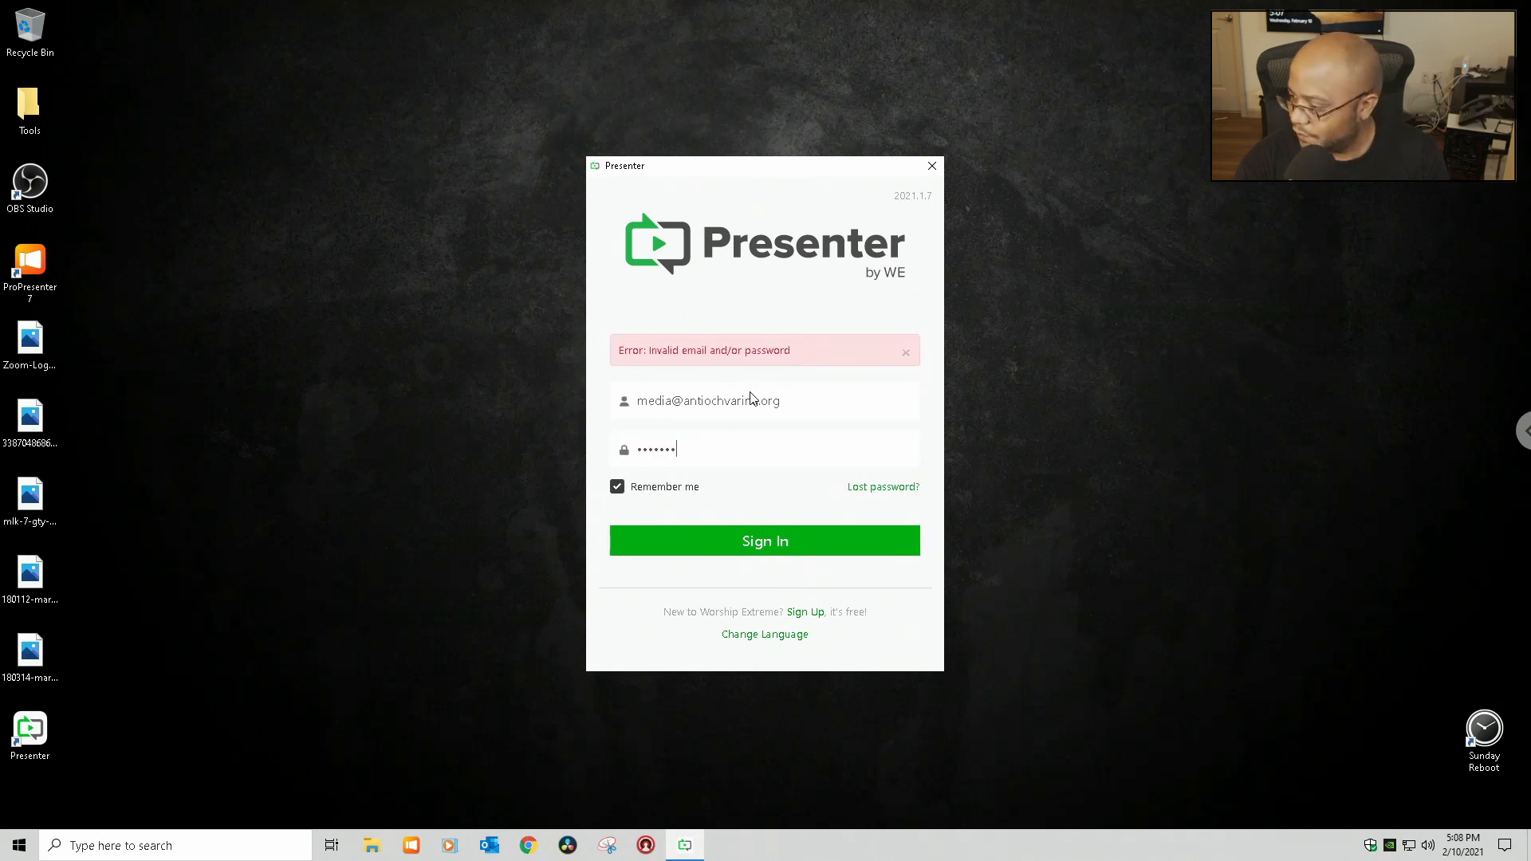
{"action": "key", "text": "ctrl+a"}
{"action": "type", "text": "•"}
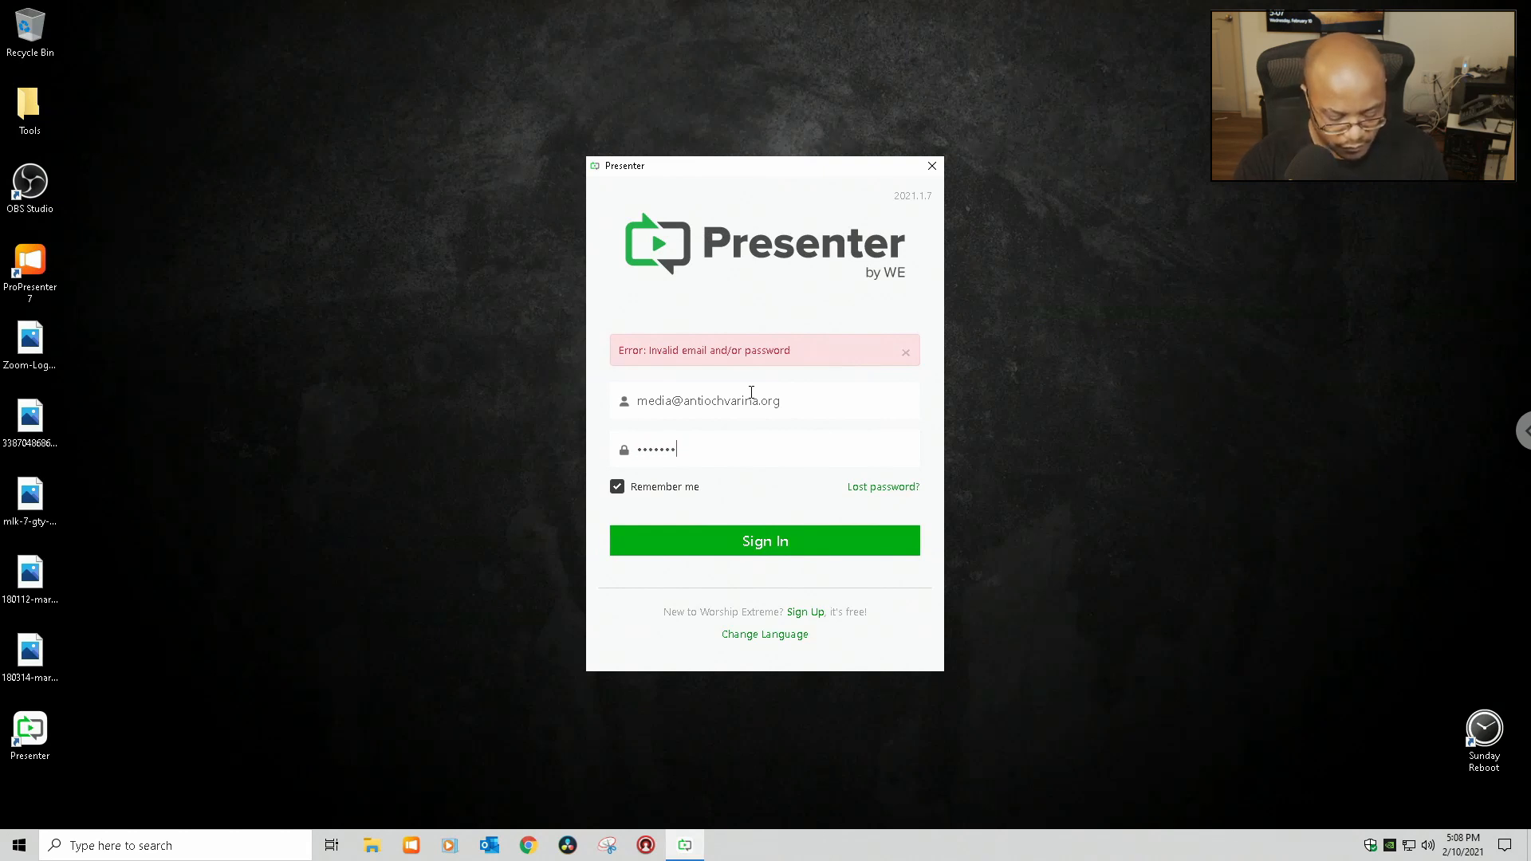
{"action": "key", "text": "Return"}
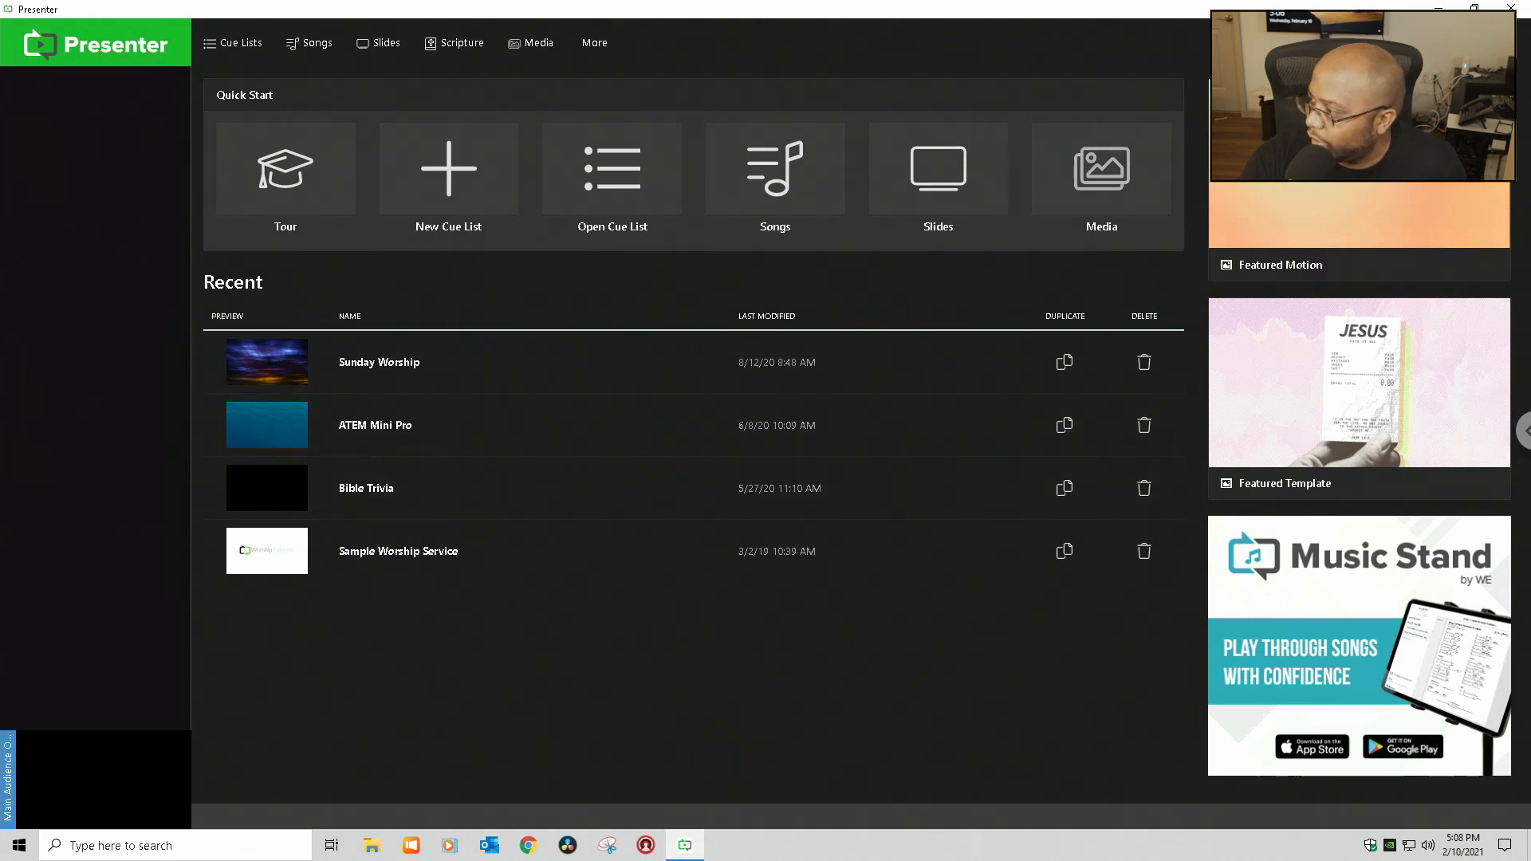
Open the screen configuration settings and examine the options for Stage Display and Main Audience Output.
{"action": "left_click", "coordinate": [1488, 43]}
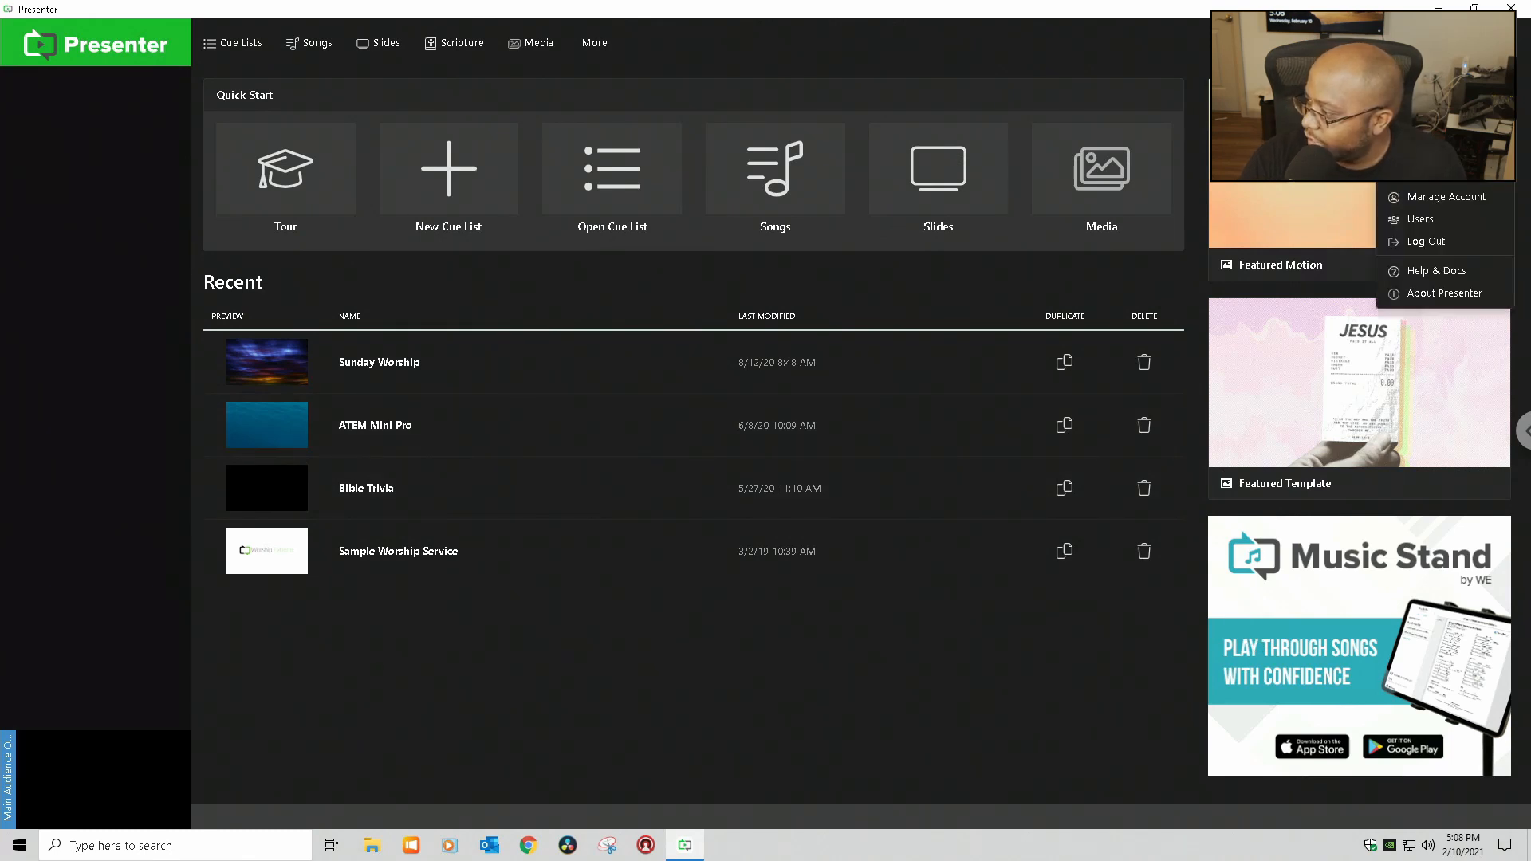
{"action": "left_click", "coordinate": [1430, 185]}
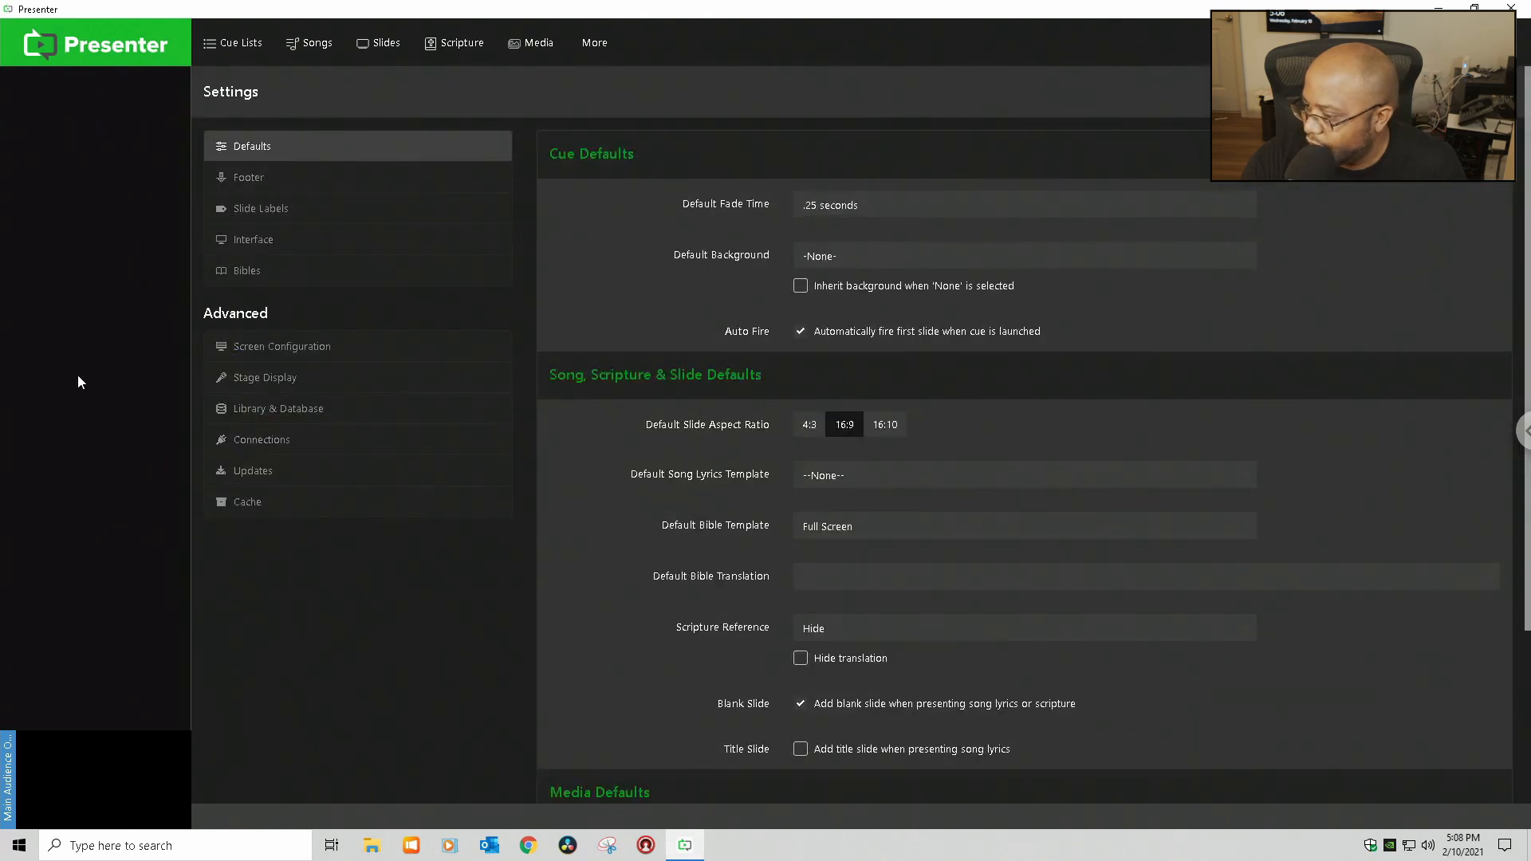
{"action": "left_click", "coordinate": [252, 351]}
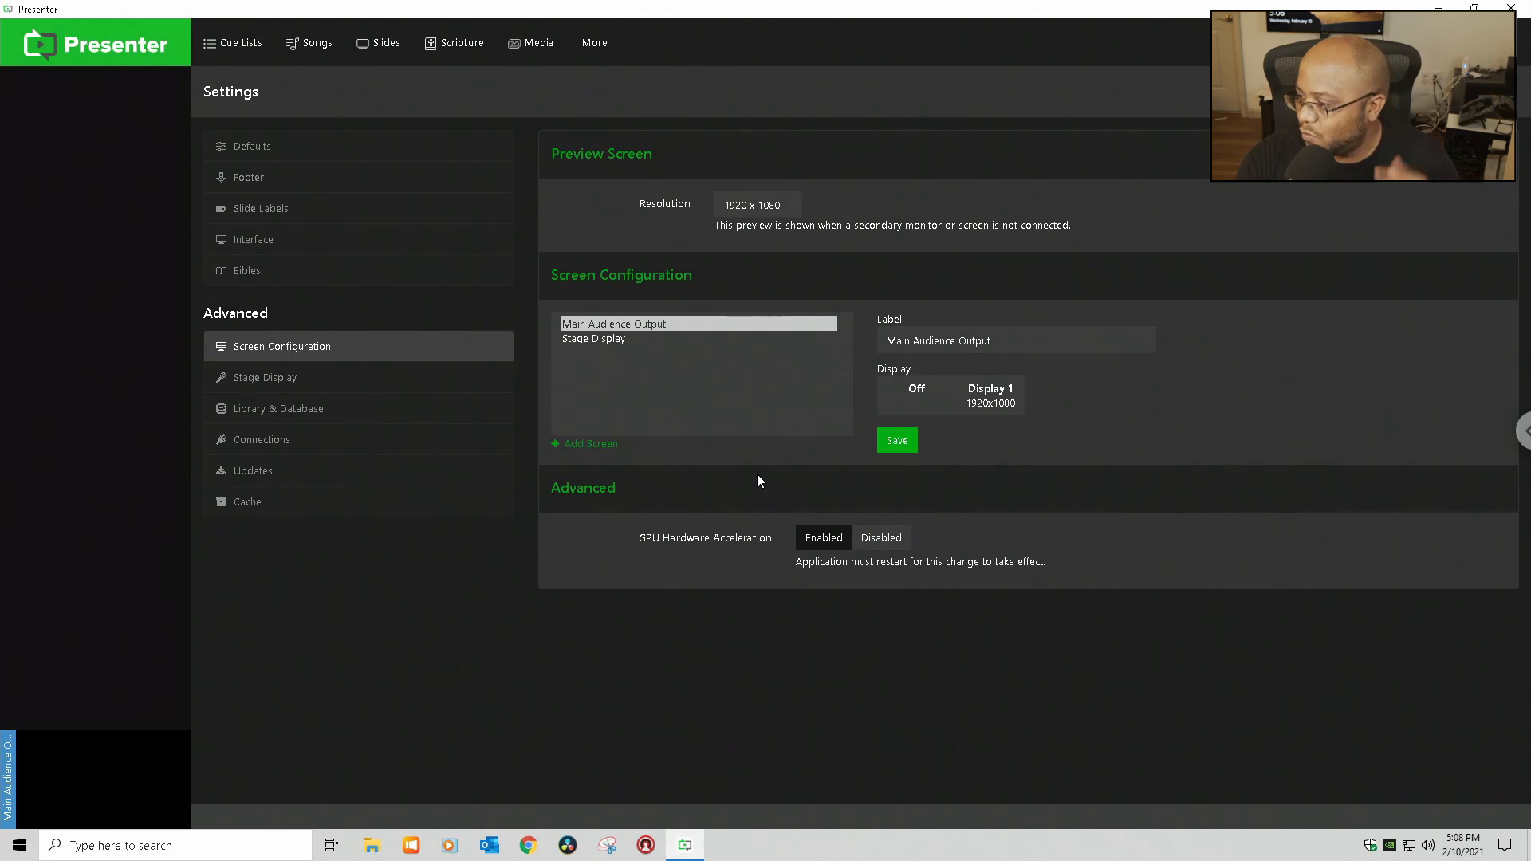
{"action": "left_click", "coordinate": [603, 340]}
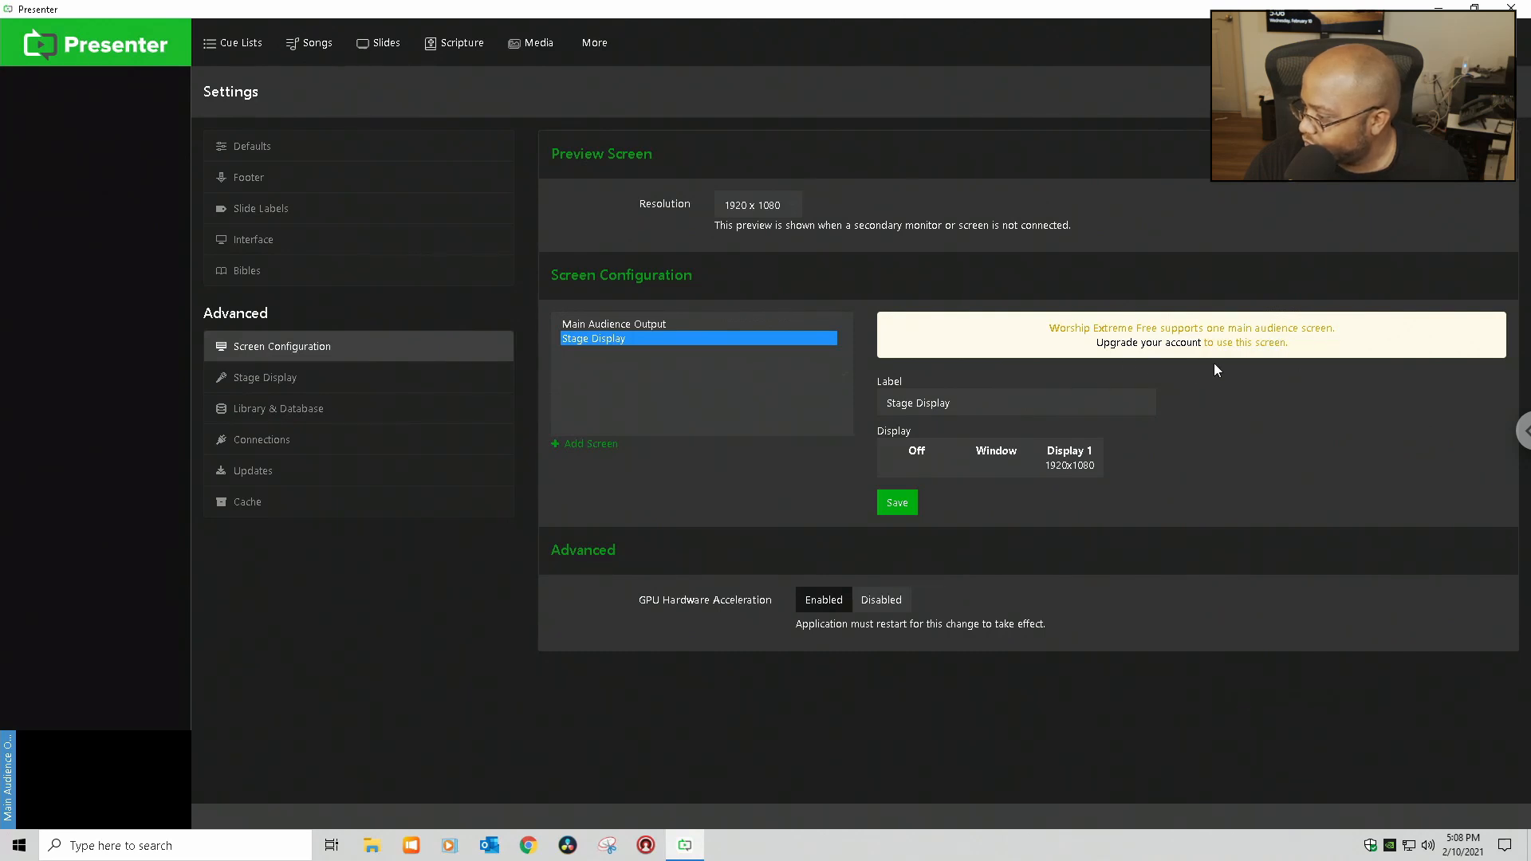
{"action": "left_click", "coordinate": [662, 323]}
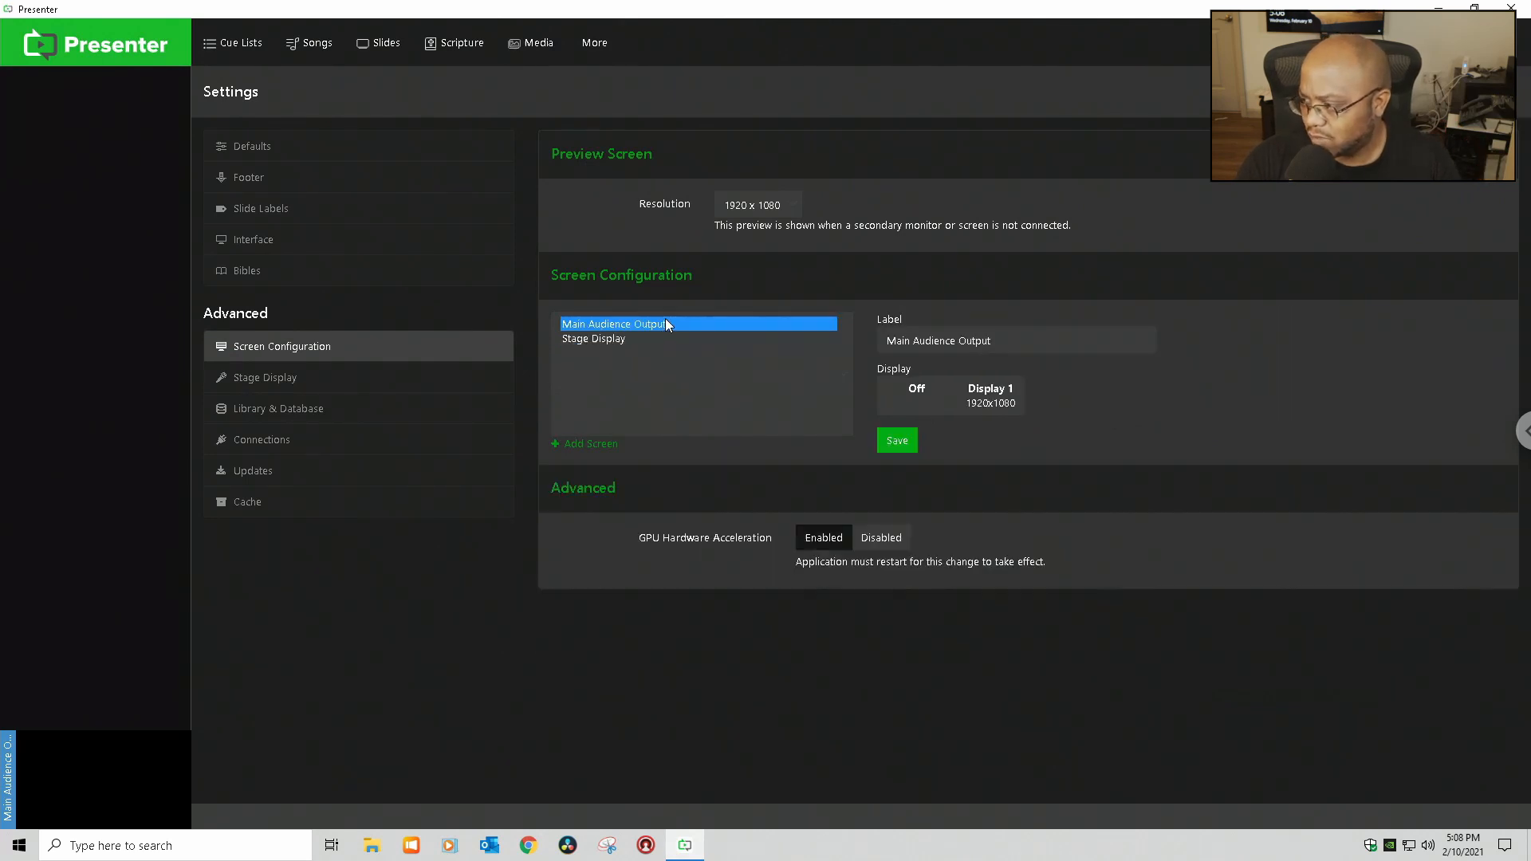
Add a new screen to the configuration, output it to a window and set its resolution to 1920 x 1080.
{"action": "left_click", "coordinate": [573, 449]}
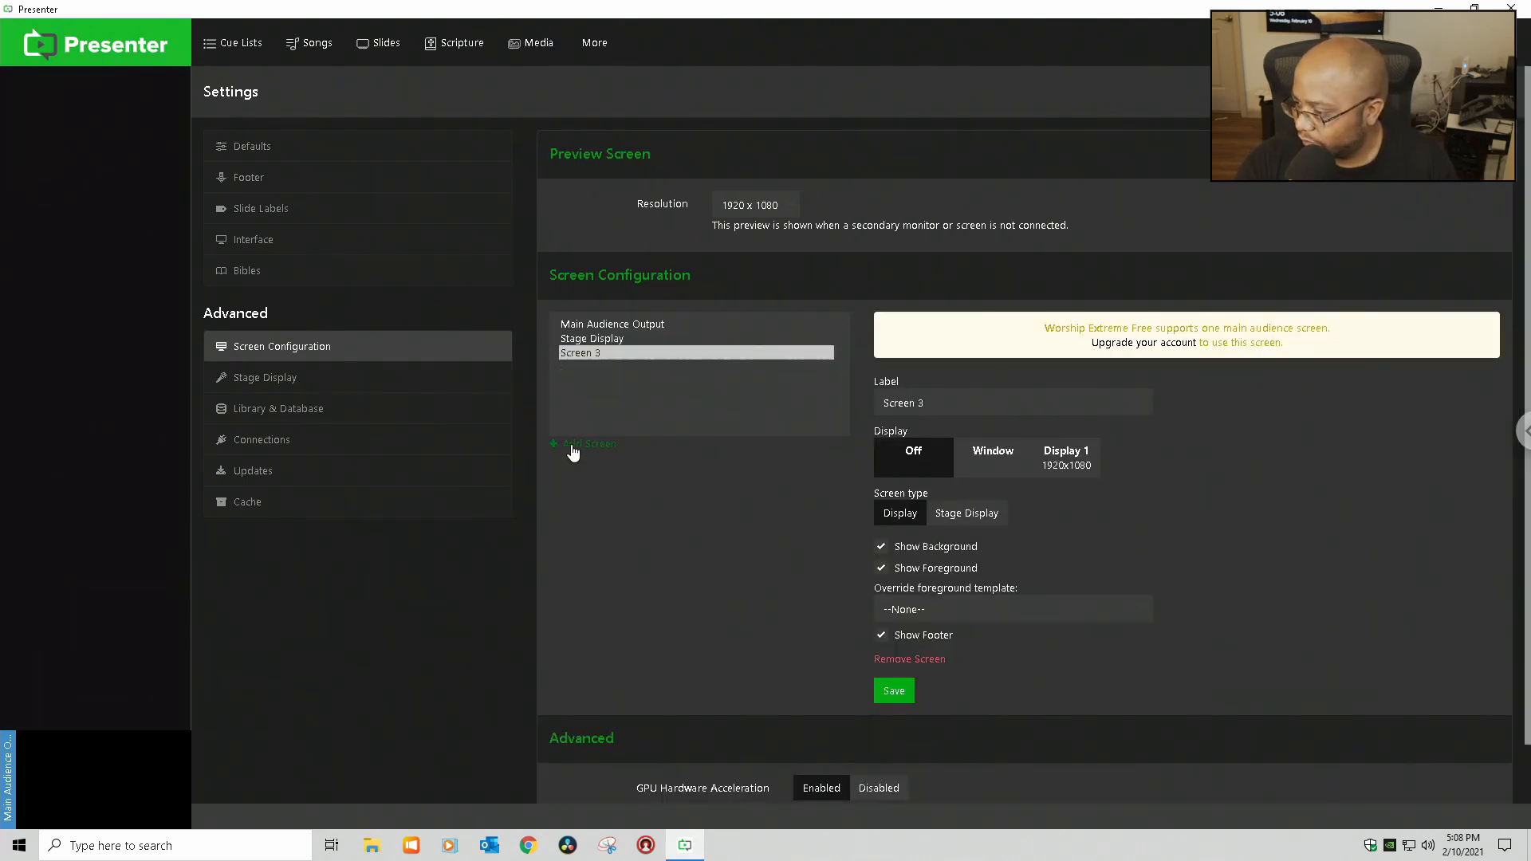
{"action": "left_click", "coordinate": [986, 464]}
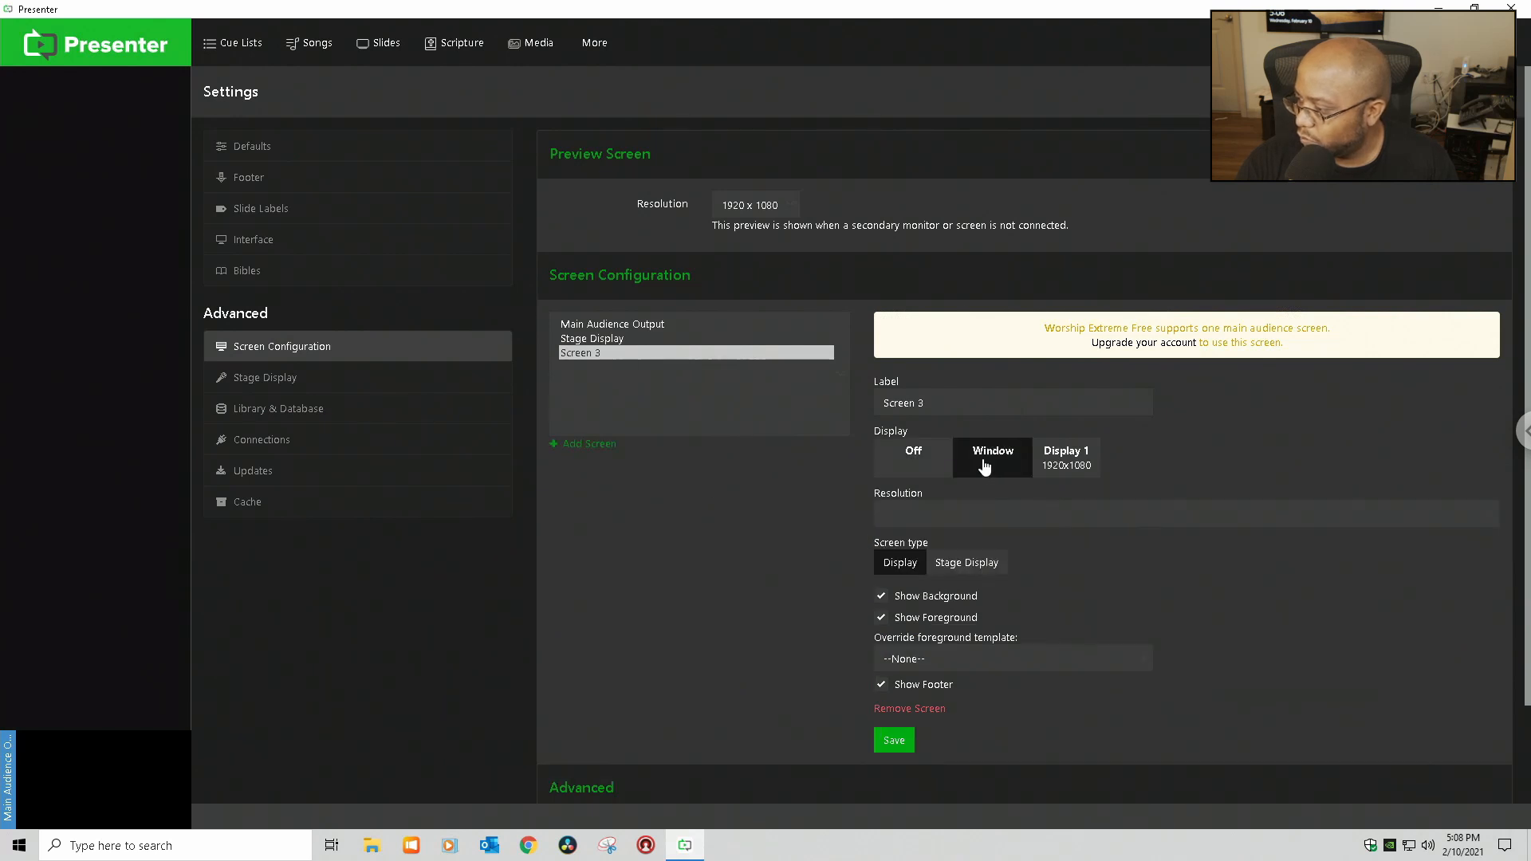
{"action": "left_click", "coordinate": [975, 517]}
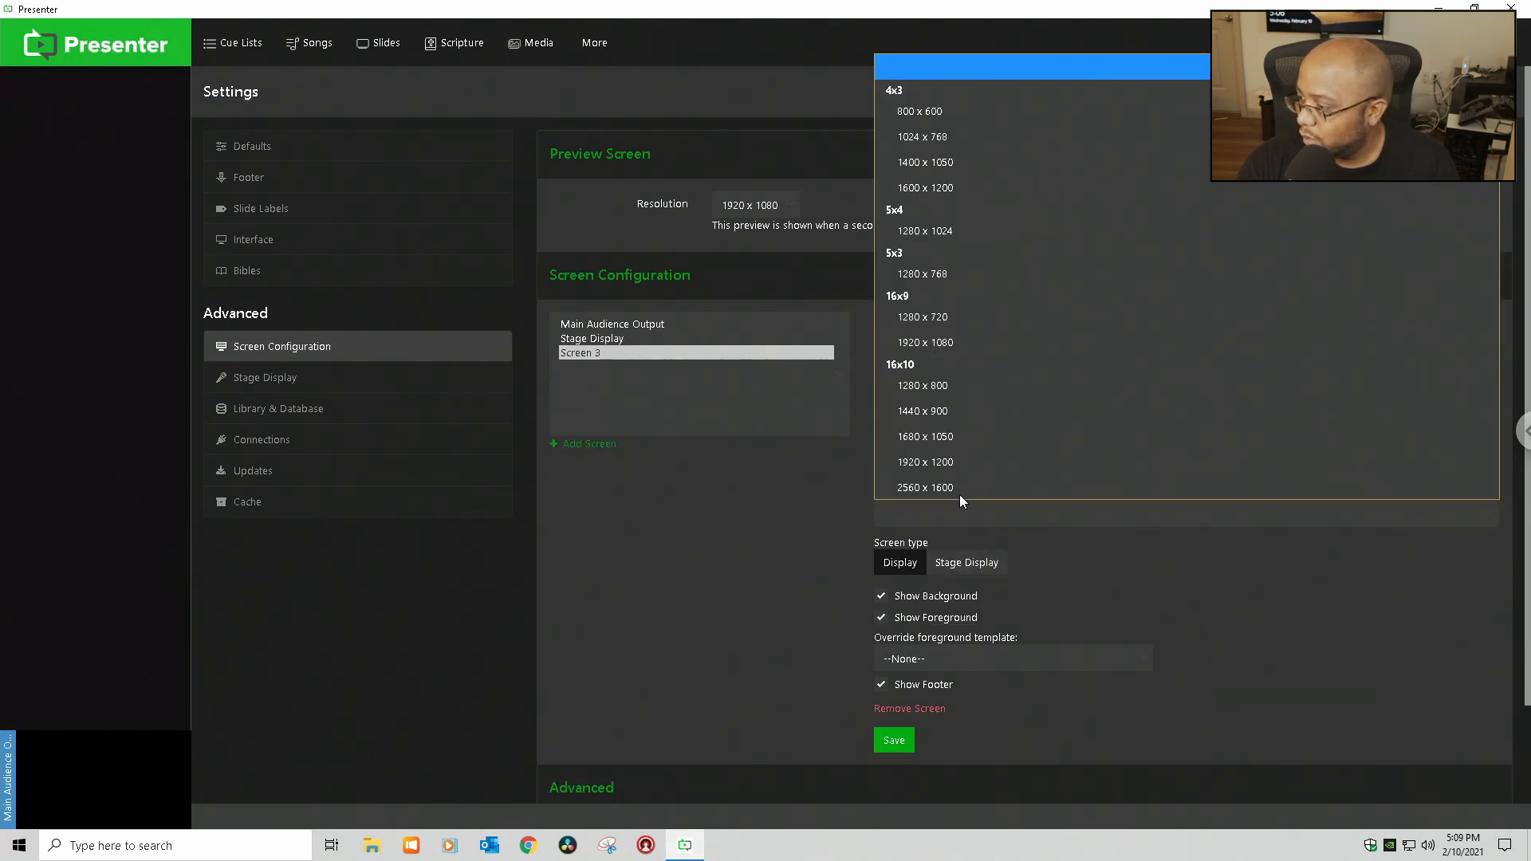
{"action": "left_click", "coordinate": [944, 347]}
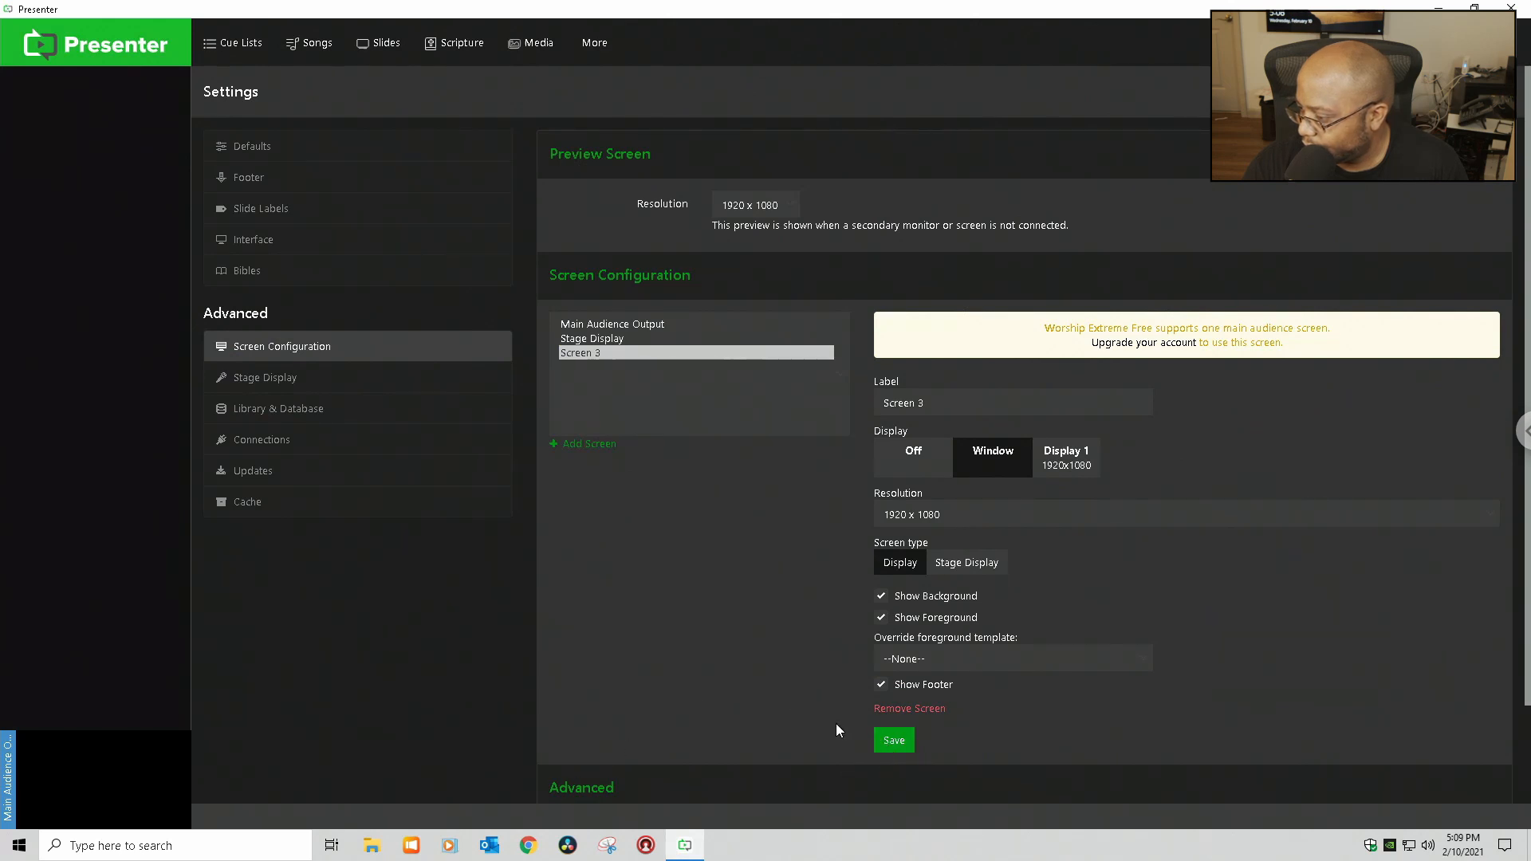
{"action": "scroll", "coordinate": [801, 661], "scroll_direction": "down", "scroll_amount": 2}
{"action": "scroll", "coordinate": [802, 655], "scroll_direction": "up", "scroll_amount": 2}
Reload the screen configuration, check the Screen 3 and Main Audience Output entries, and look at the main display's output options.
{"action": "left_click", "coordinate": [267, 147]}
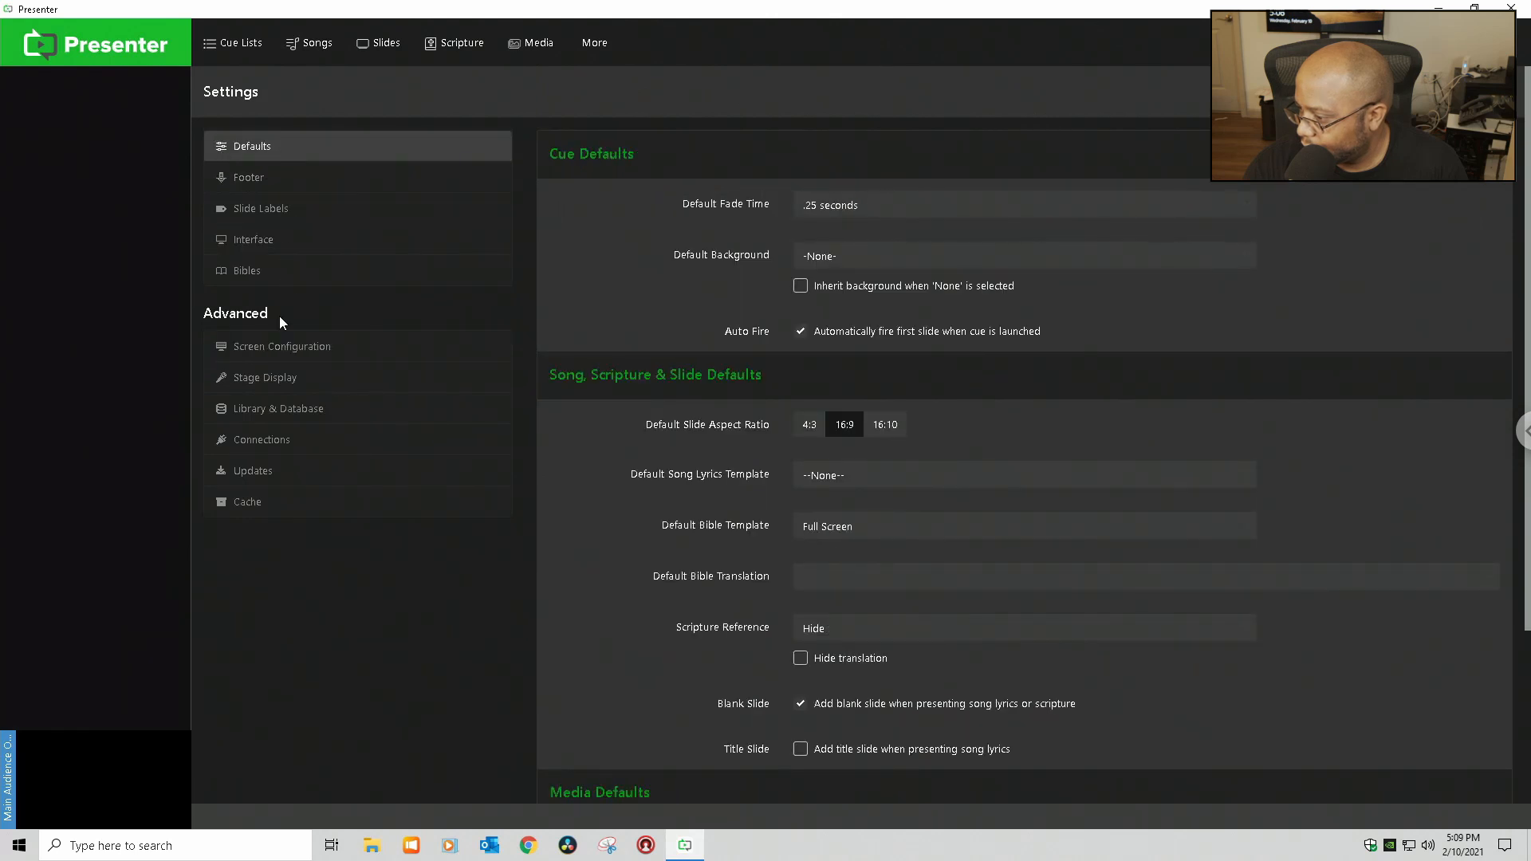
{"action": "left_click", "coordinate": [276, 355]}
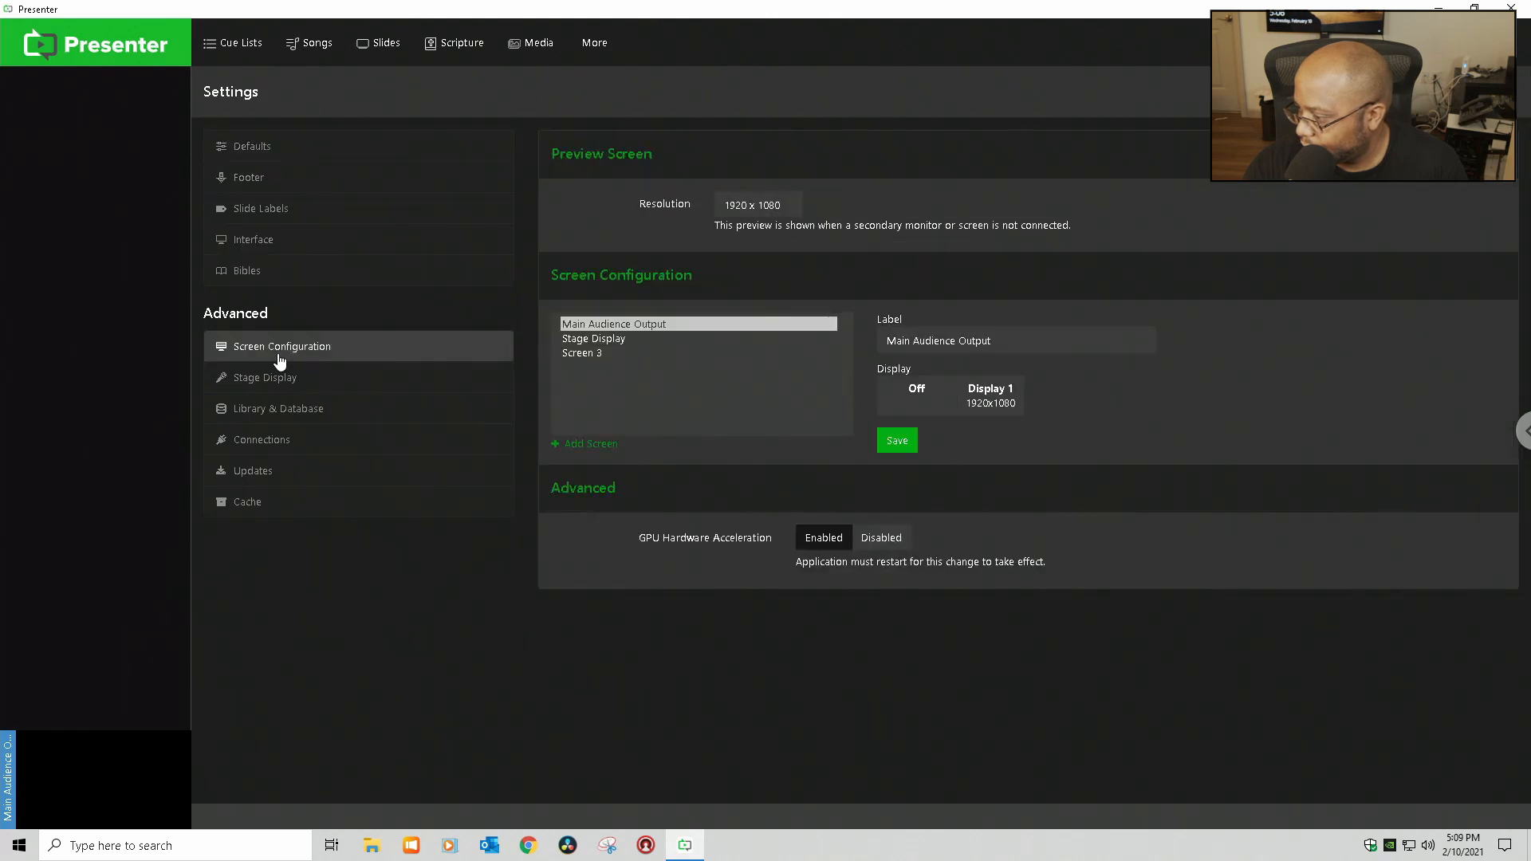
{"action": "left_click", "coordinate": [589, 353]}
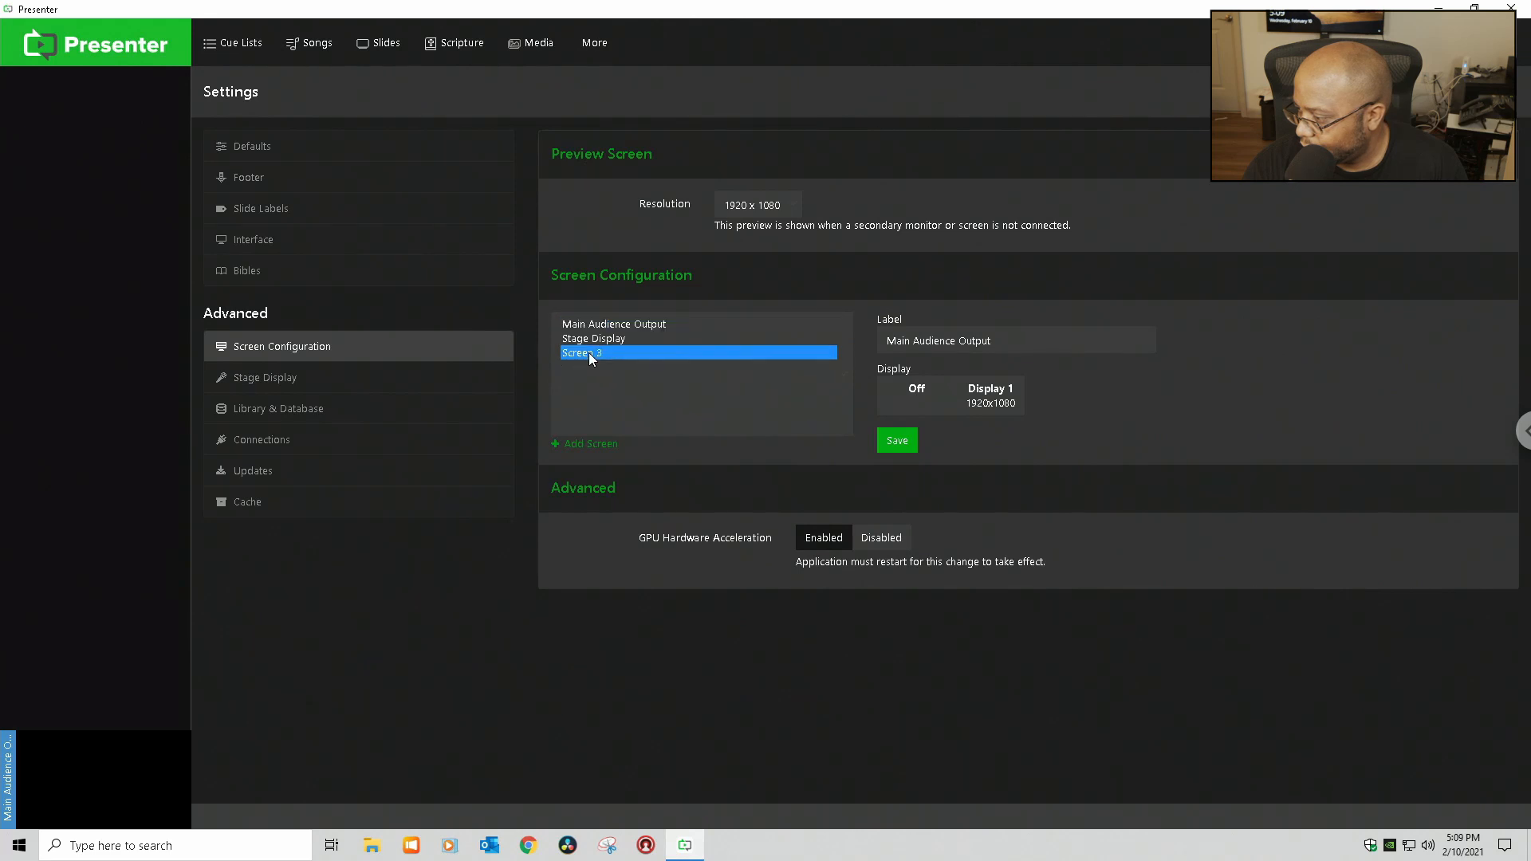
{"action": "left_click", "coordinate": [595, 329]}
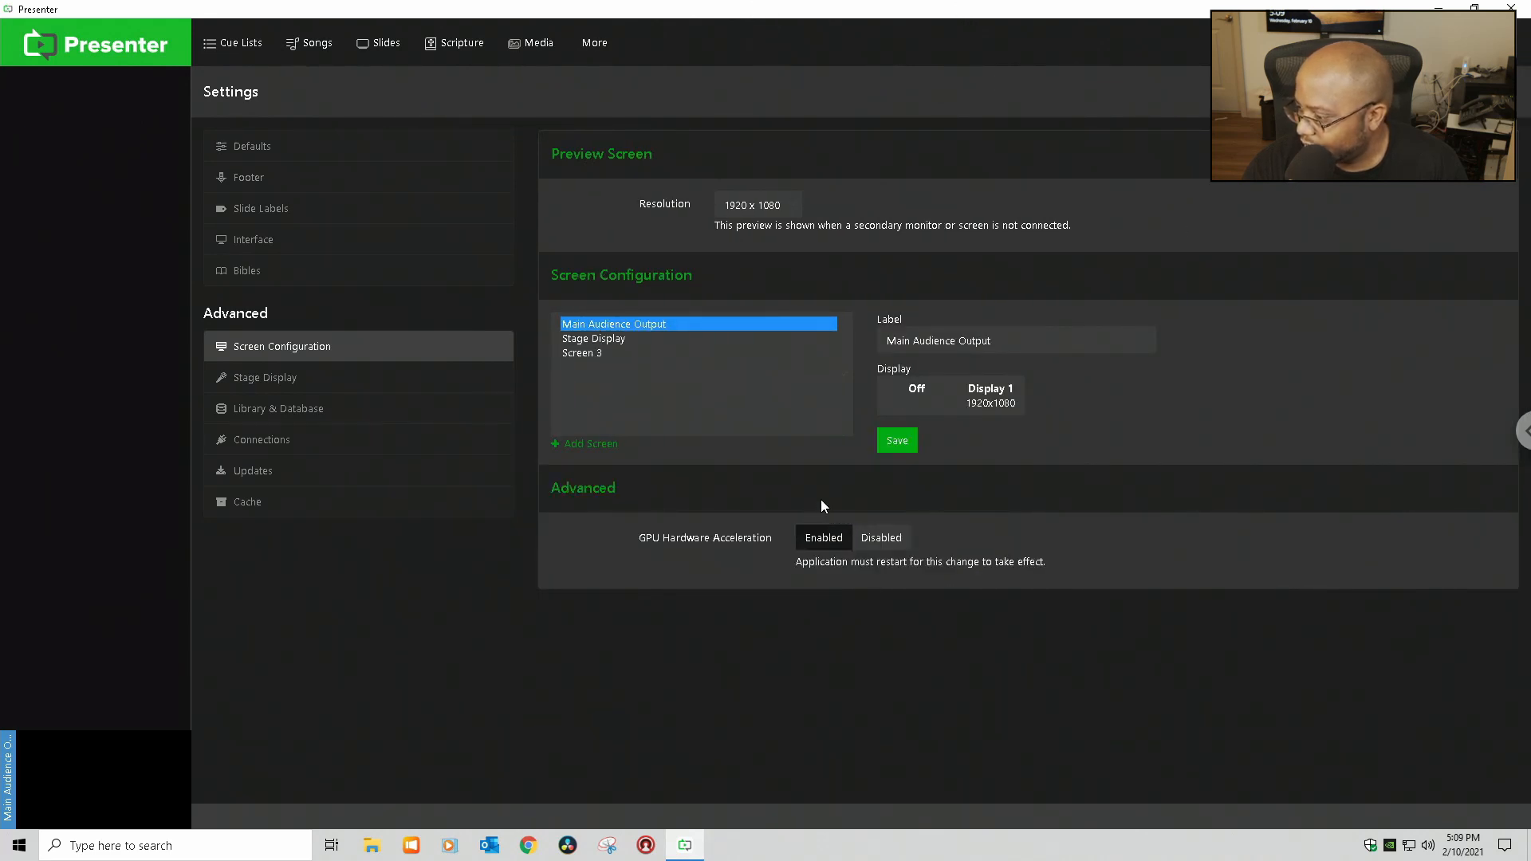
{"action": "left_click", "coordinate": [1343, 43]}
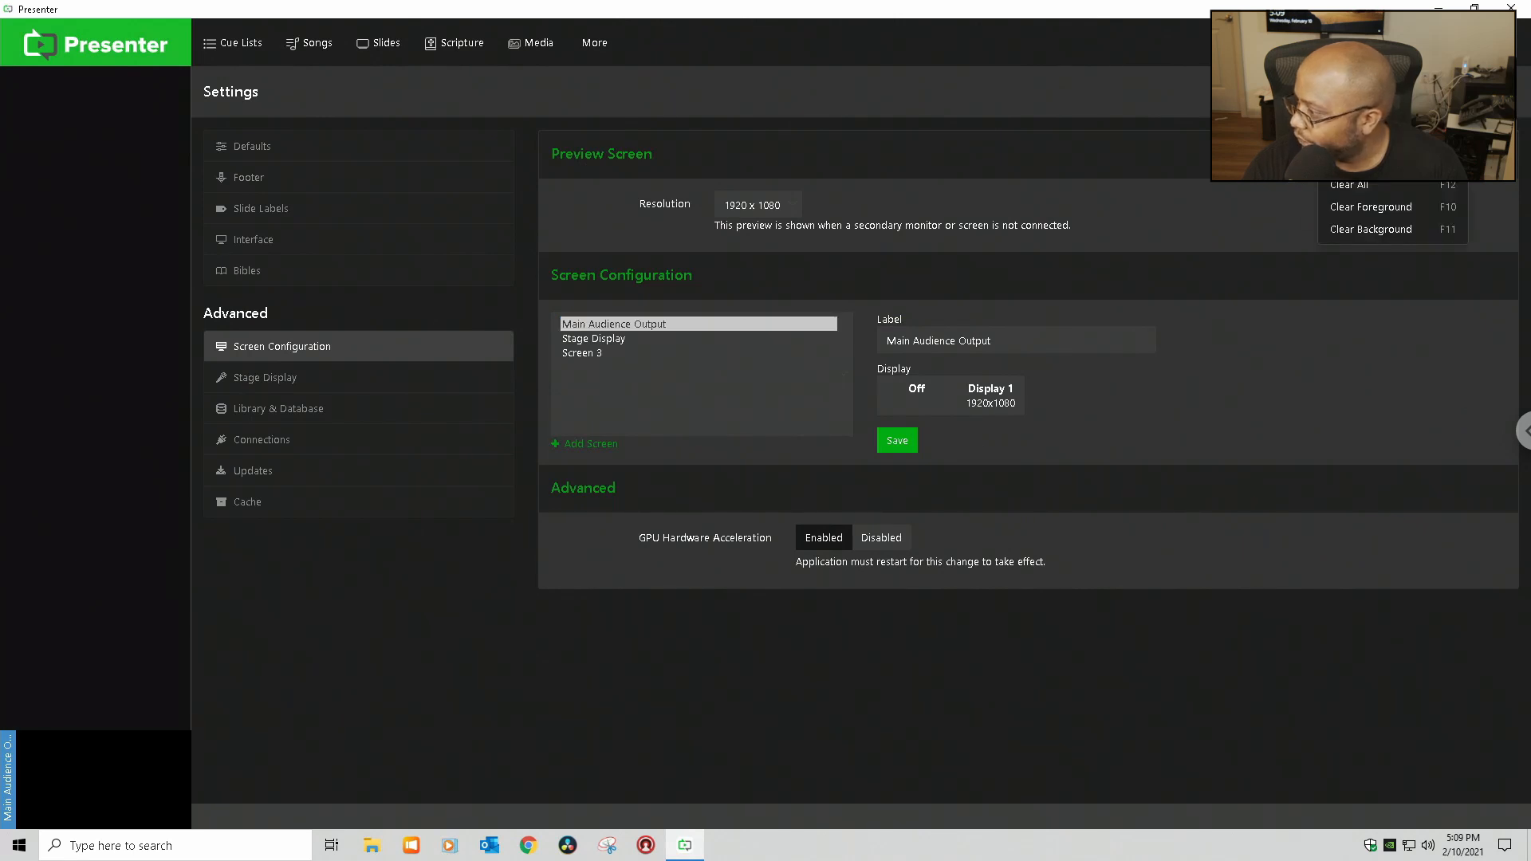
{"action": "left_click", "coordinate": [1343, 43]}
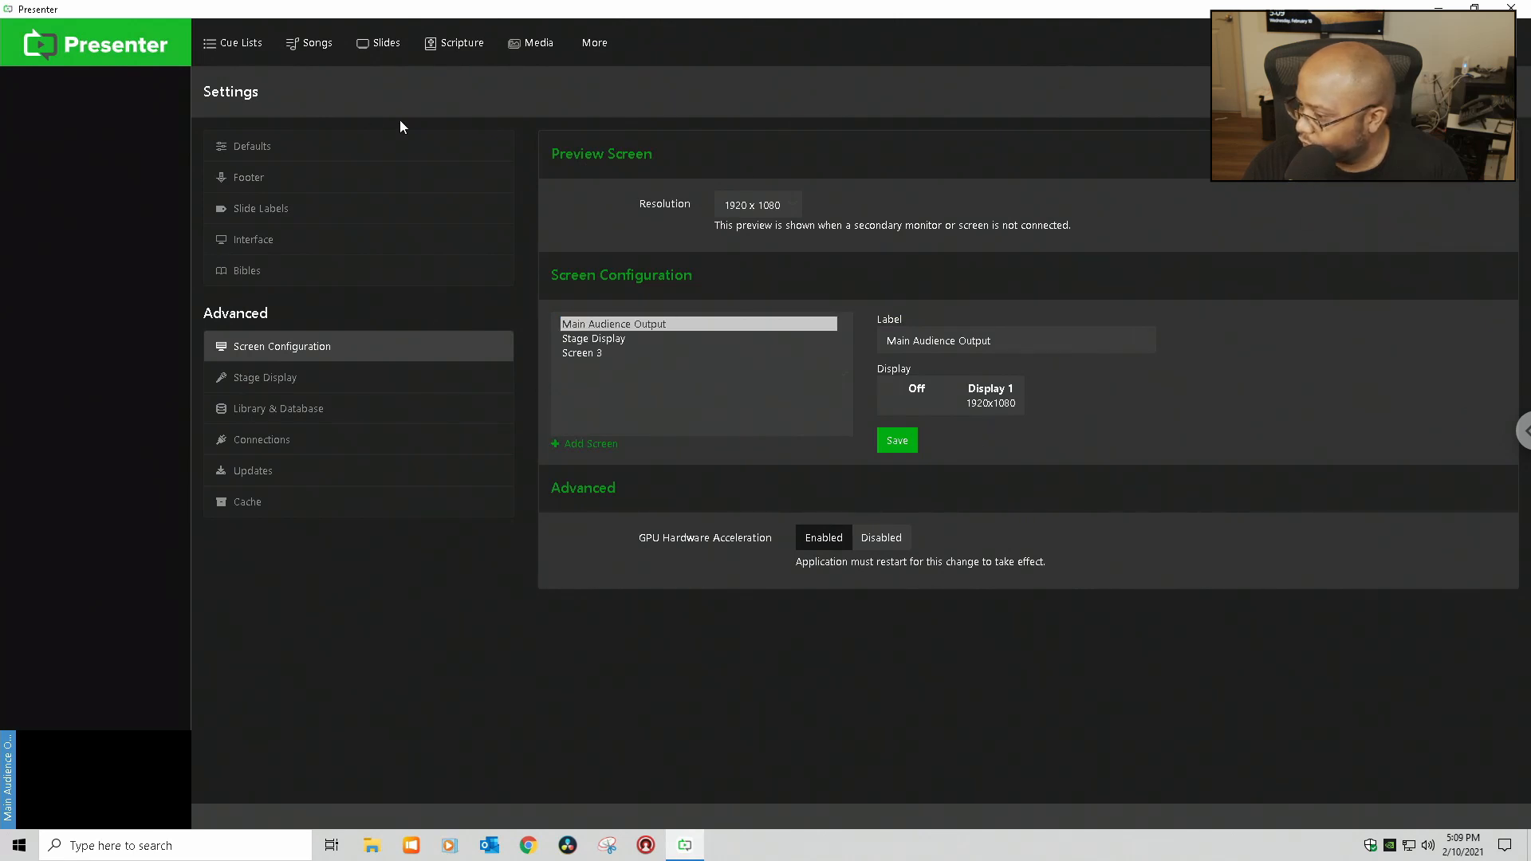
Open the Sunday Worship cue list, view its Pre Service cue and return to the list of recent cue lists.
{"action": "left_click", "coordinate": [115, 54]}
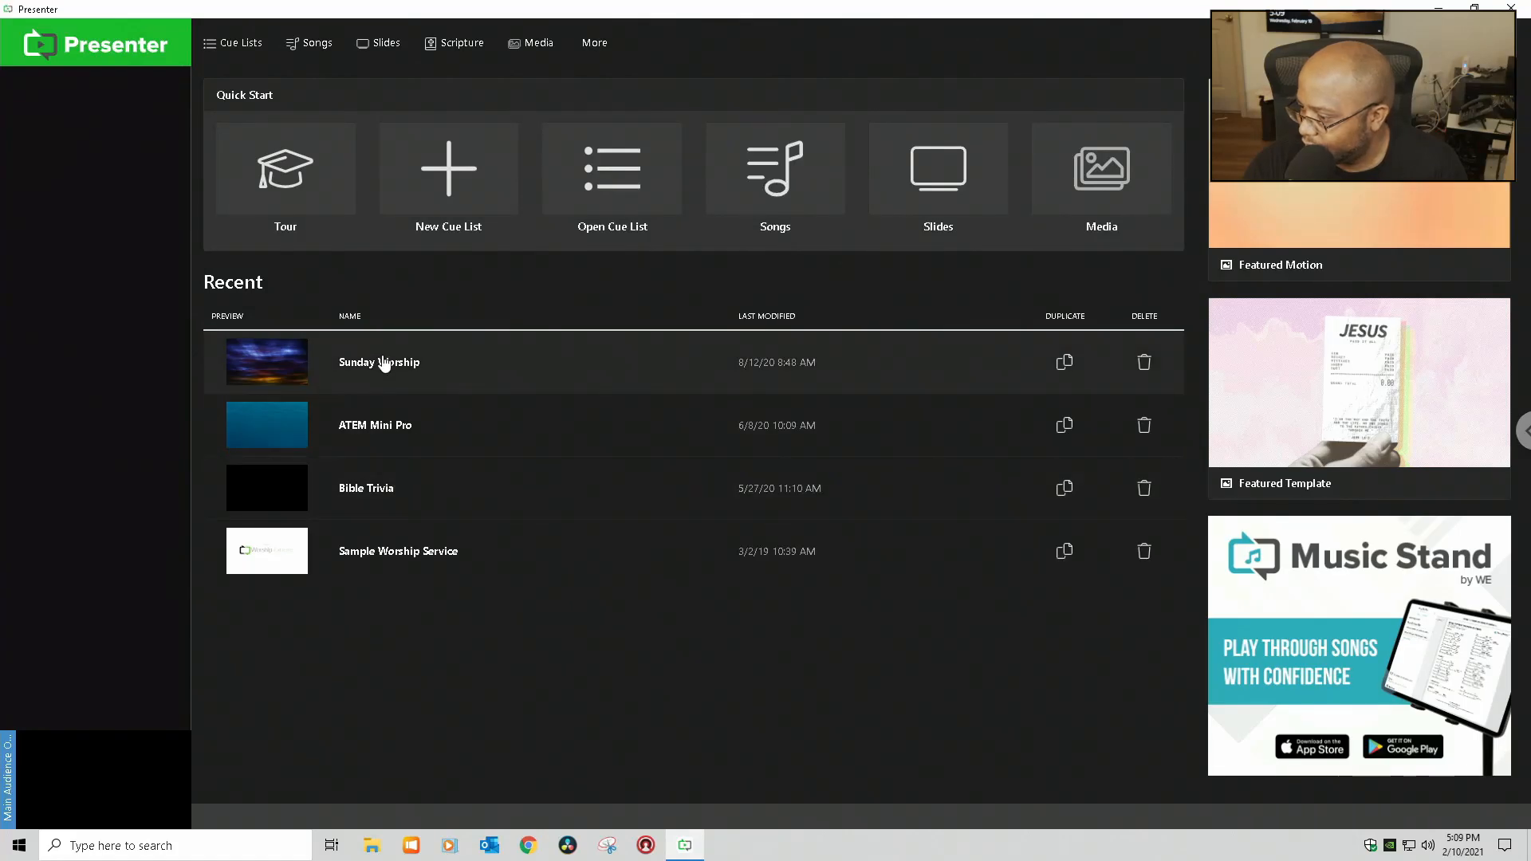
{"action": "left_click", "coordinate": [384, 364]}
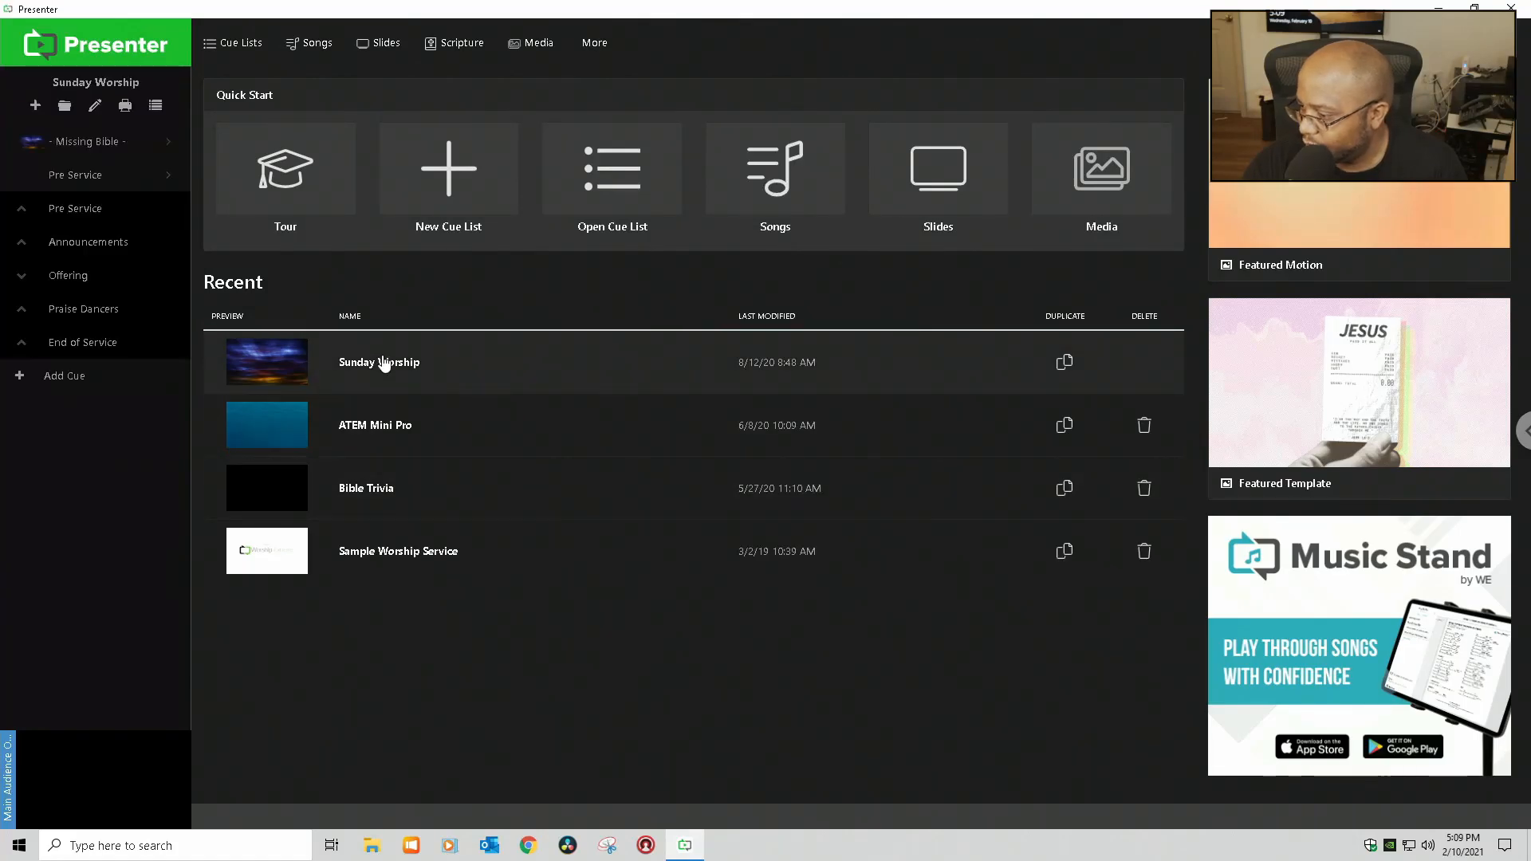
{"action": "left_click", "coordinate": [75, 176]}
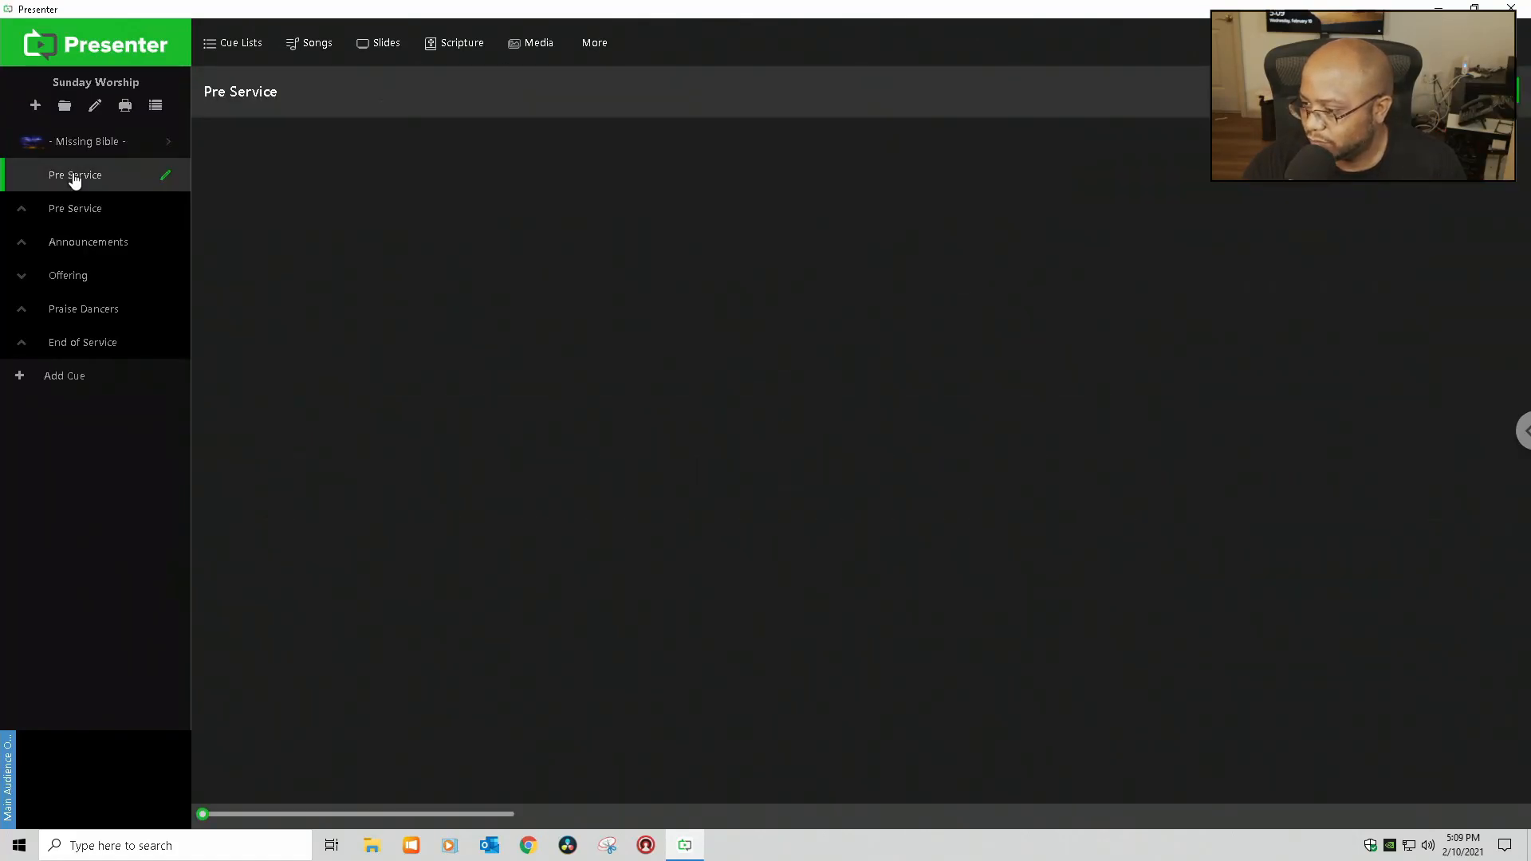
{"action": "left_click", "coordinate": [249, 50]}
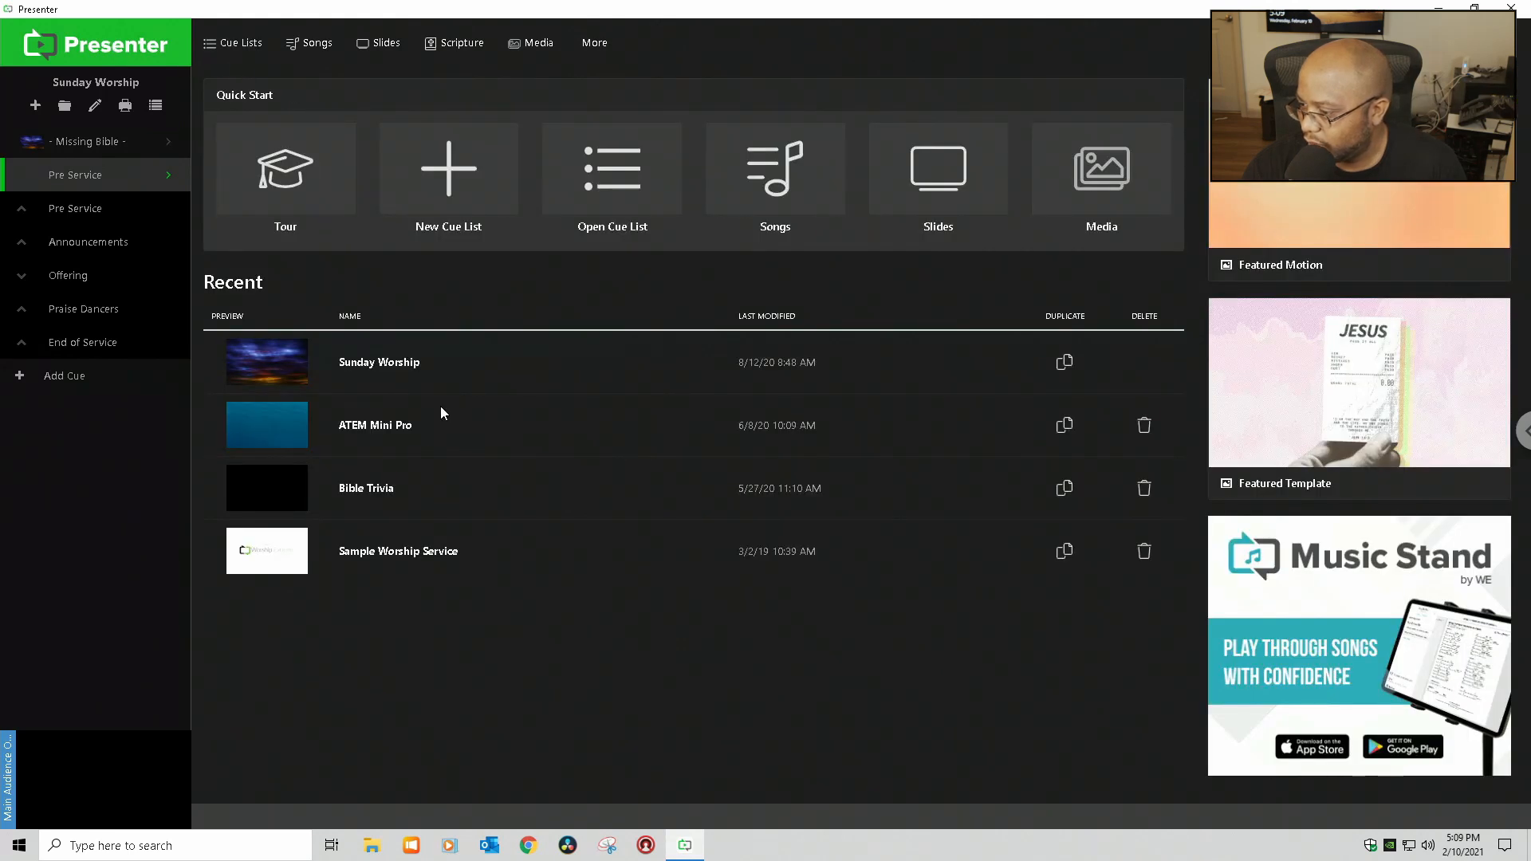
Open the ATEM Mini Pro cue list and present the first Verse 1 slide of Lift Every Voice And Sing.
{"action": "left_click", "coordinate": [400, 428]}
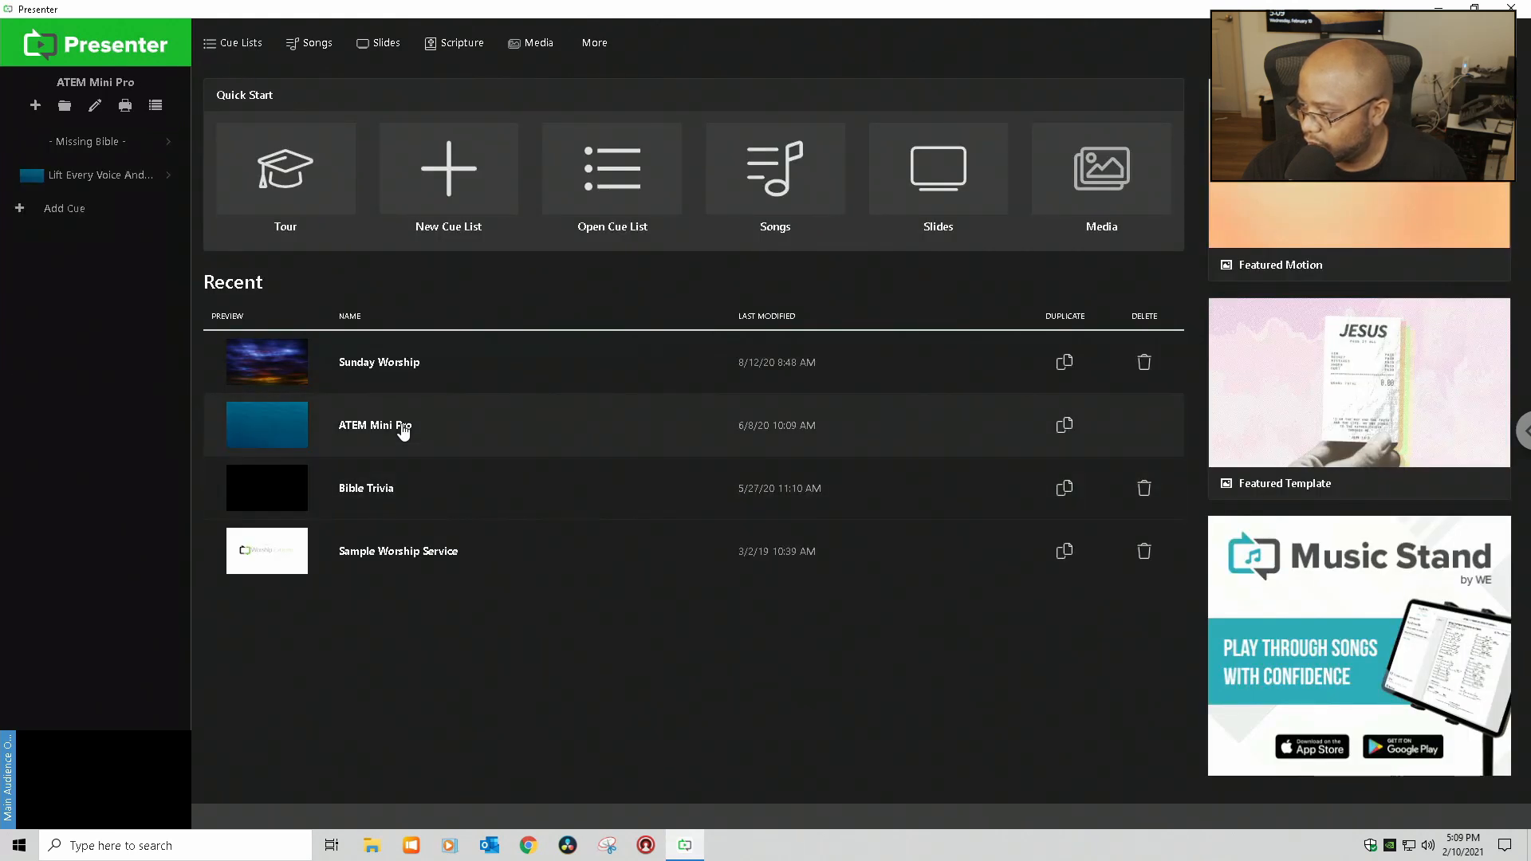
{"action": "left_click", "coordinate": [77, 185]}
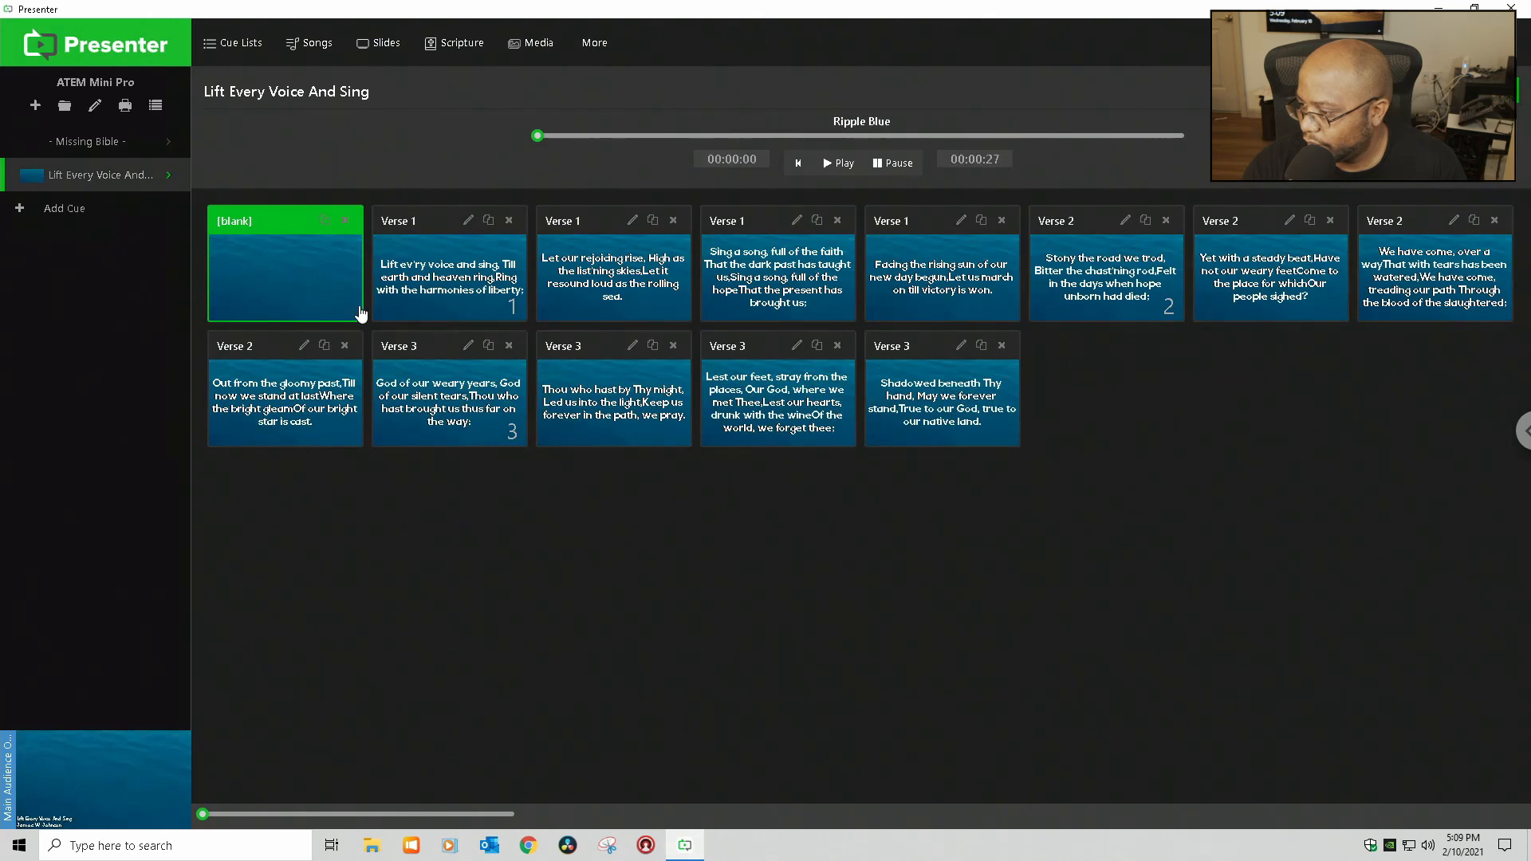
{"action": "left_click", "coordinate": [400, 292]}
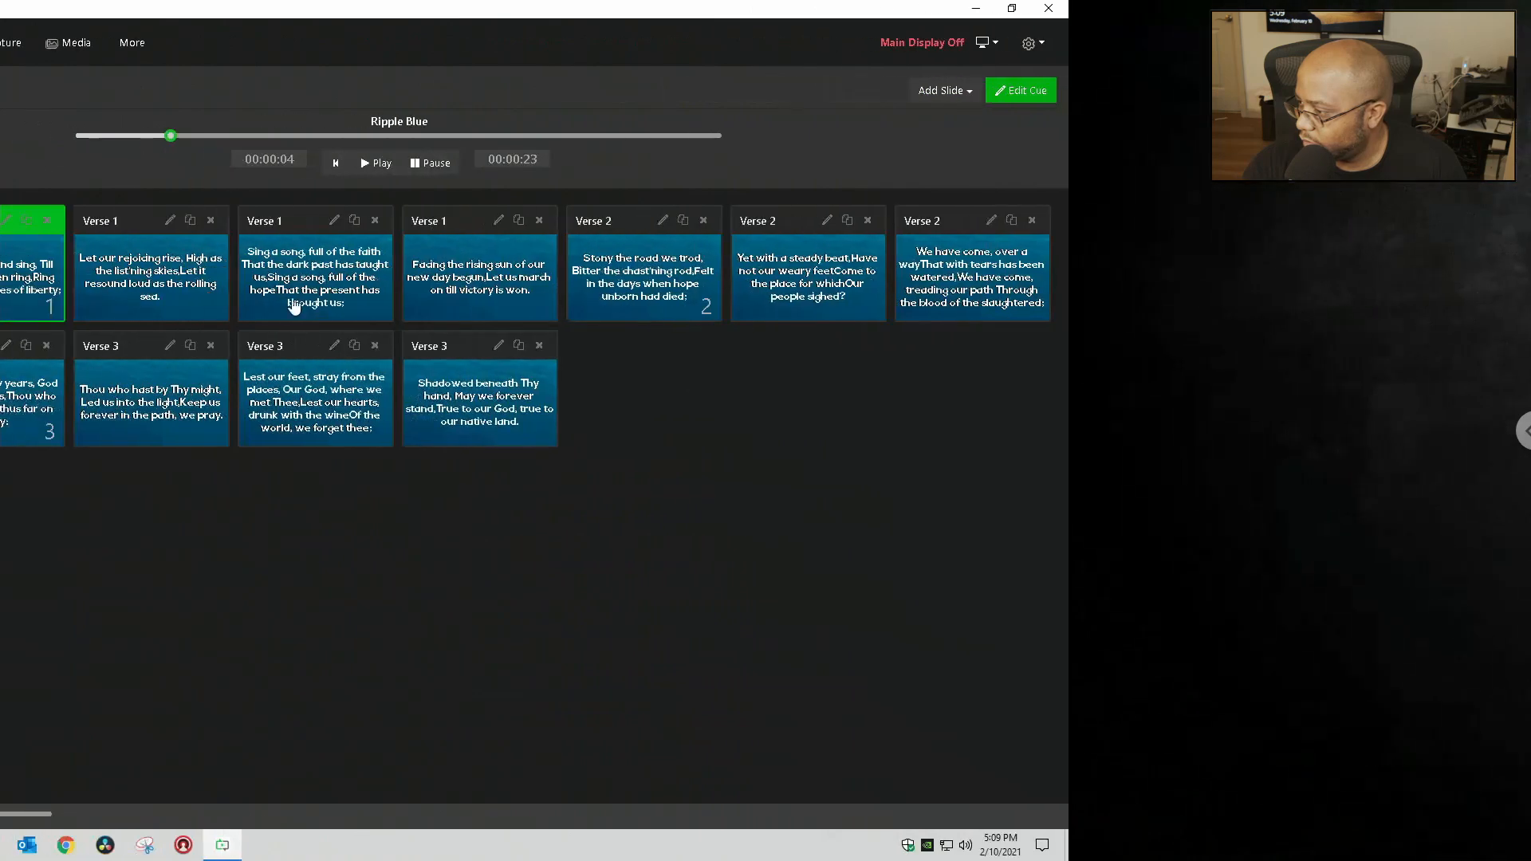
Assign Main Audience Output to Display 1, save the configuration, and present the first Verse 1 slide of Lift Every Voice And Sing again.
{"action": "left_click", "coordinate": [929, 47]}
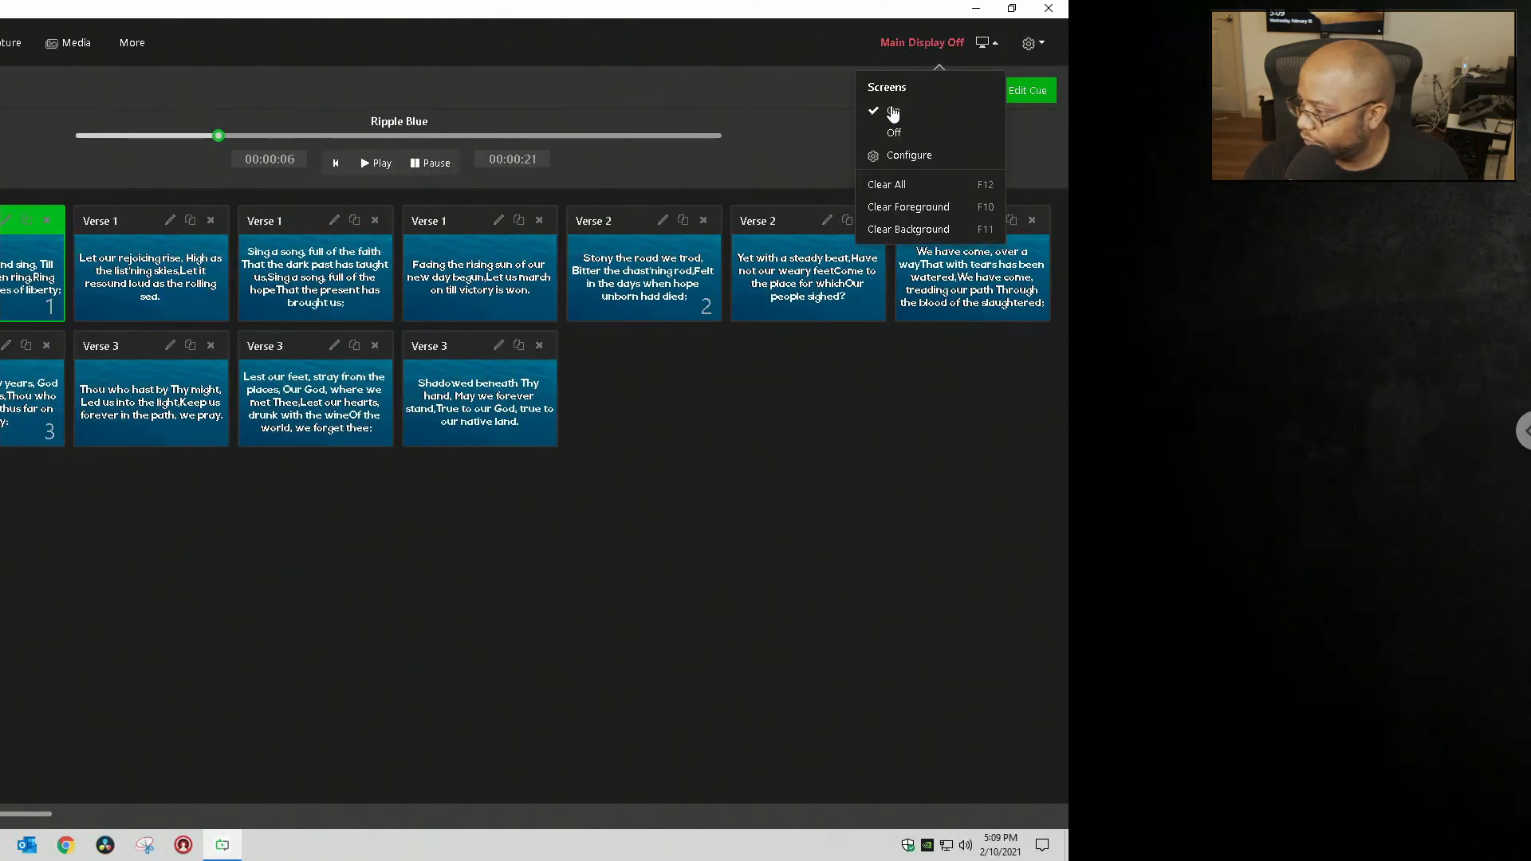
{"action": "left_click", "coordinate": [904, 155]}
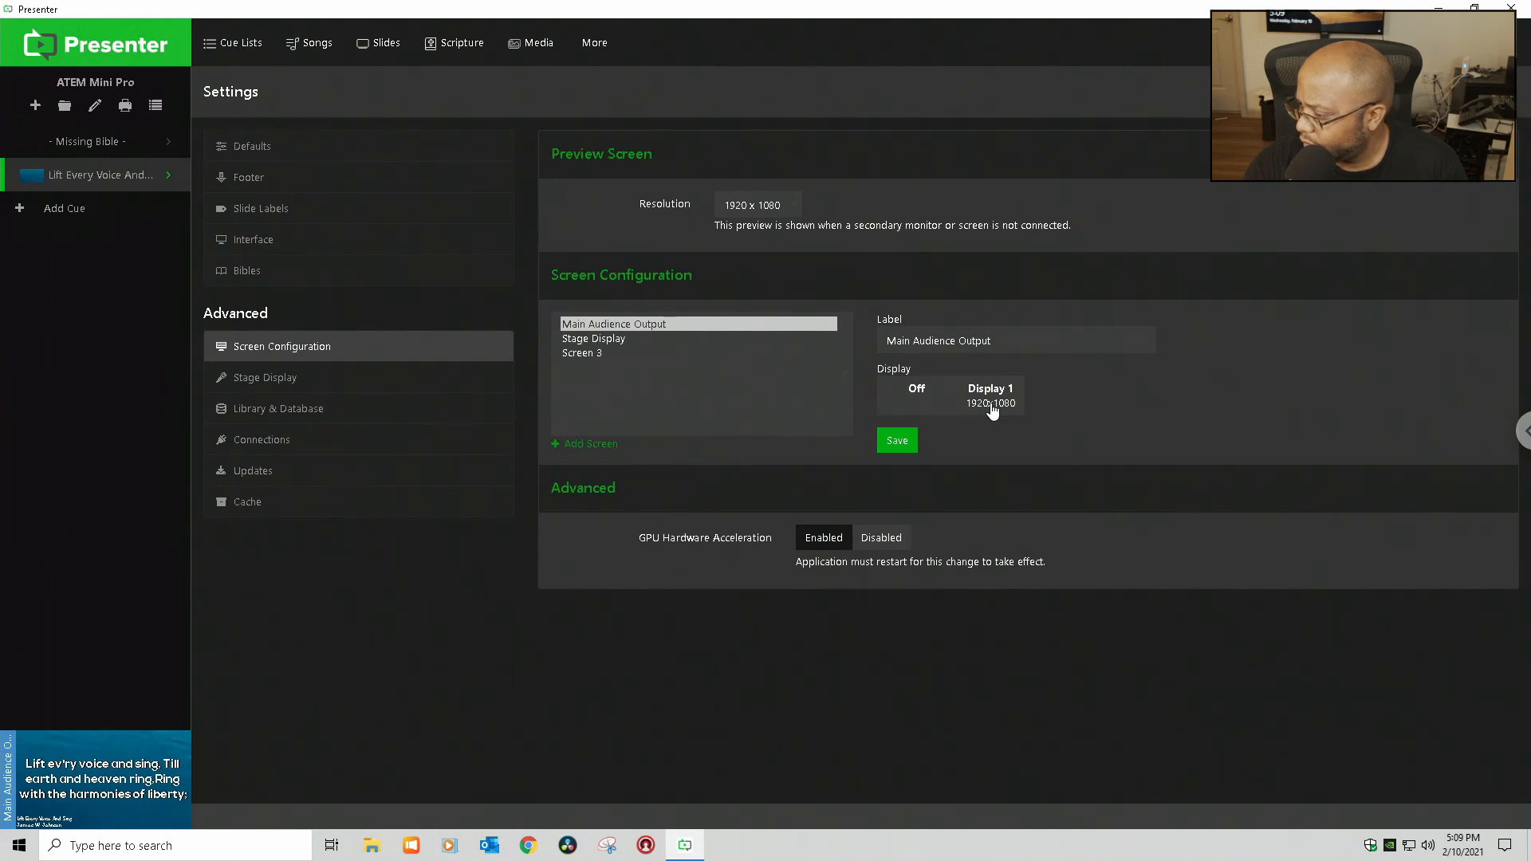
{"action": "left_click", "coordinate": [992, 411]}
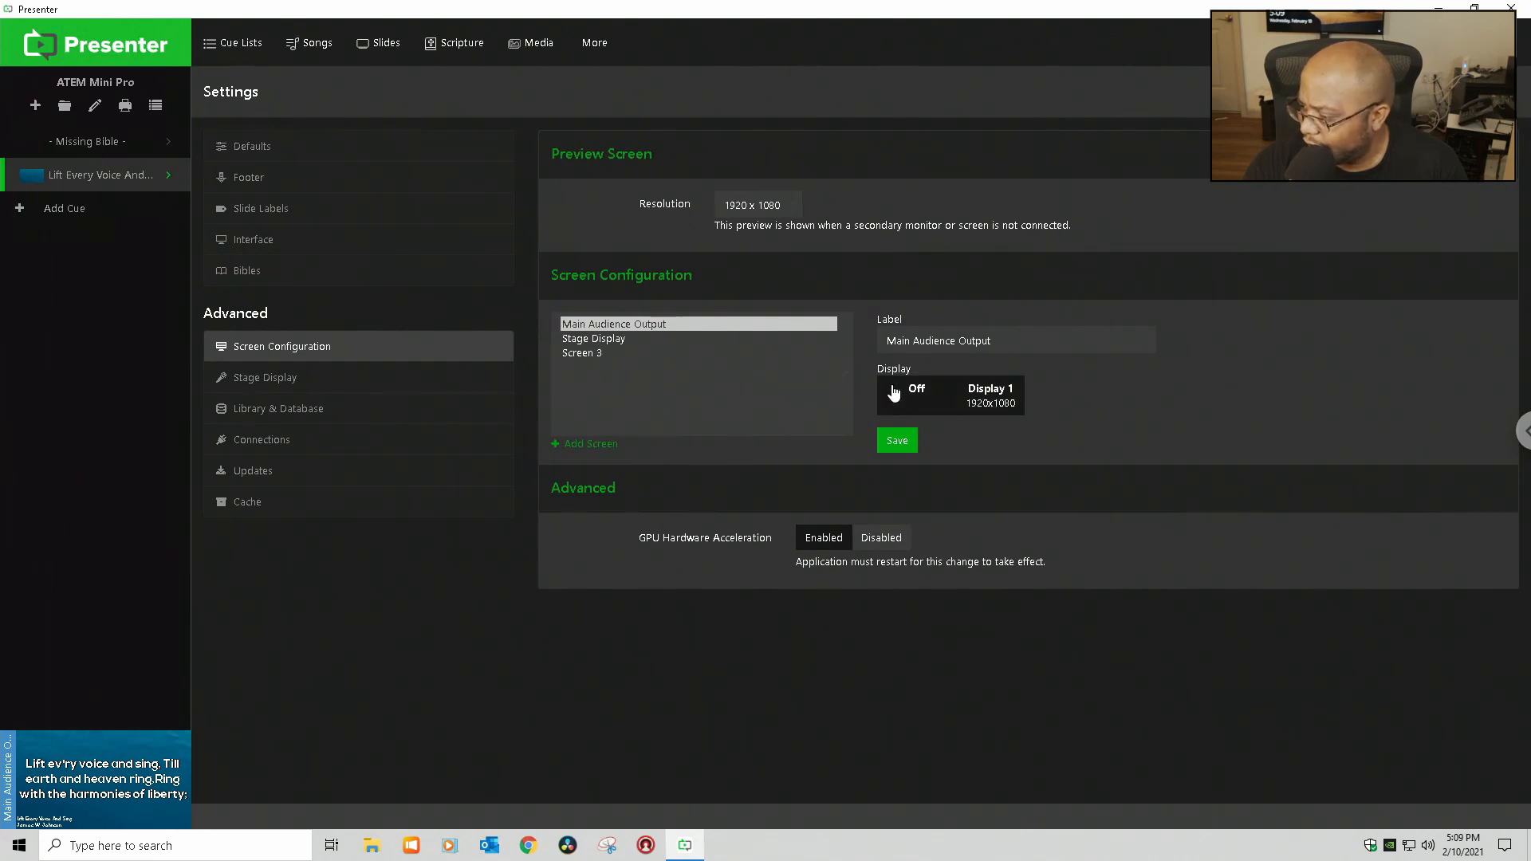
{"action": "left_click", "coordinate": [586, 353]}
{"action": "left_click", "coordinate": [614, 325]}
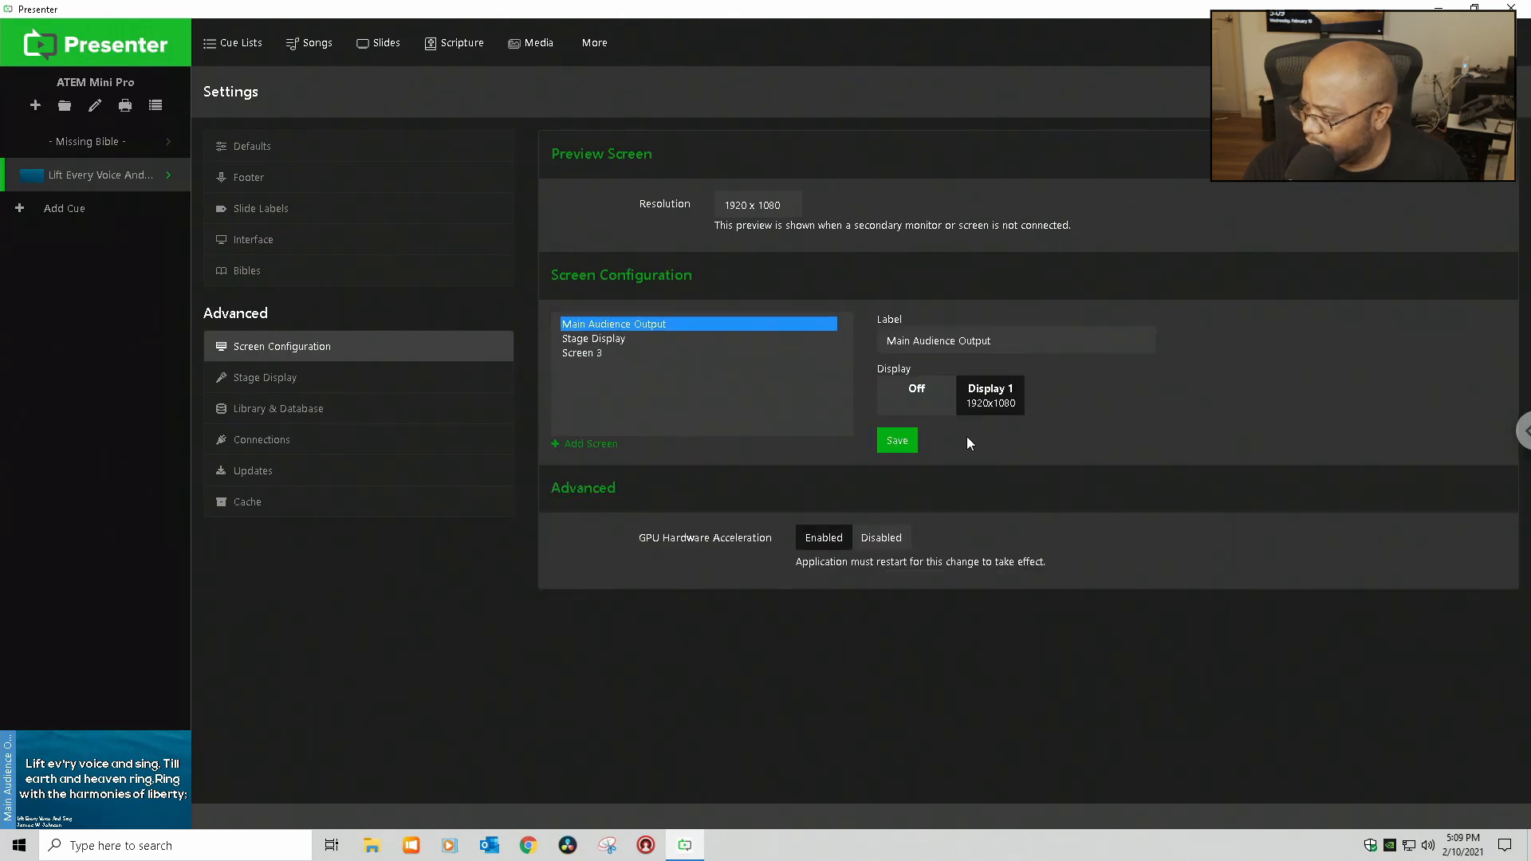
{"action": "left_click", "coordinate": [895, 449]}
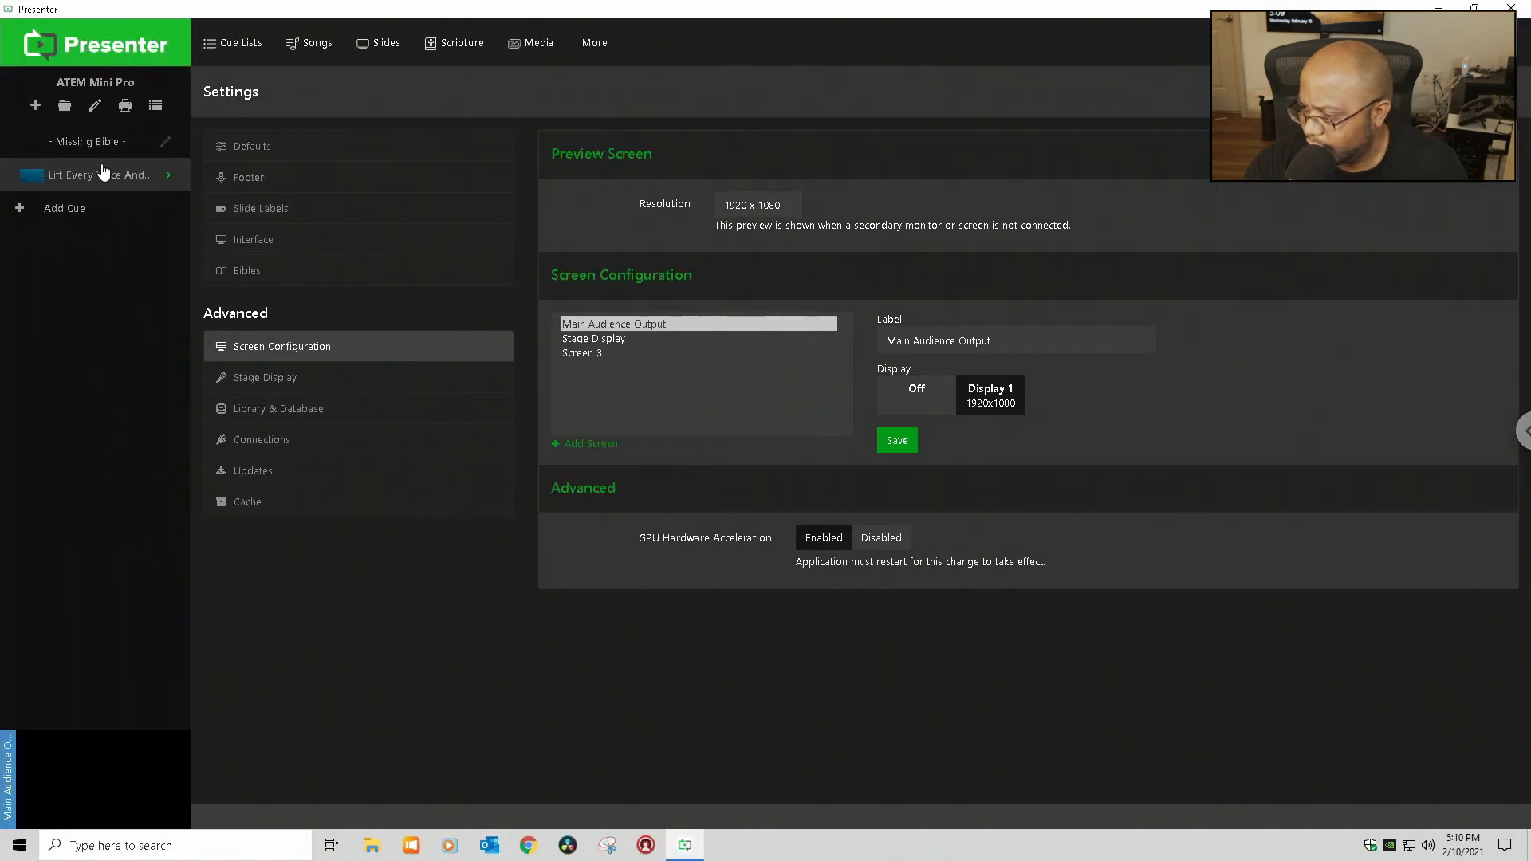
{"action": "left_click", "coordinate": [102, 177]}
{"action": "left_click", "coordinate": [402, 285]}
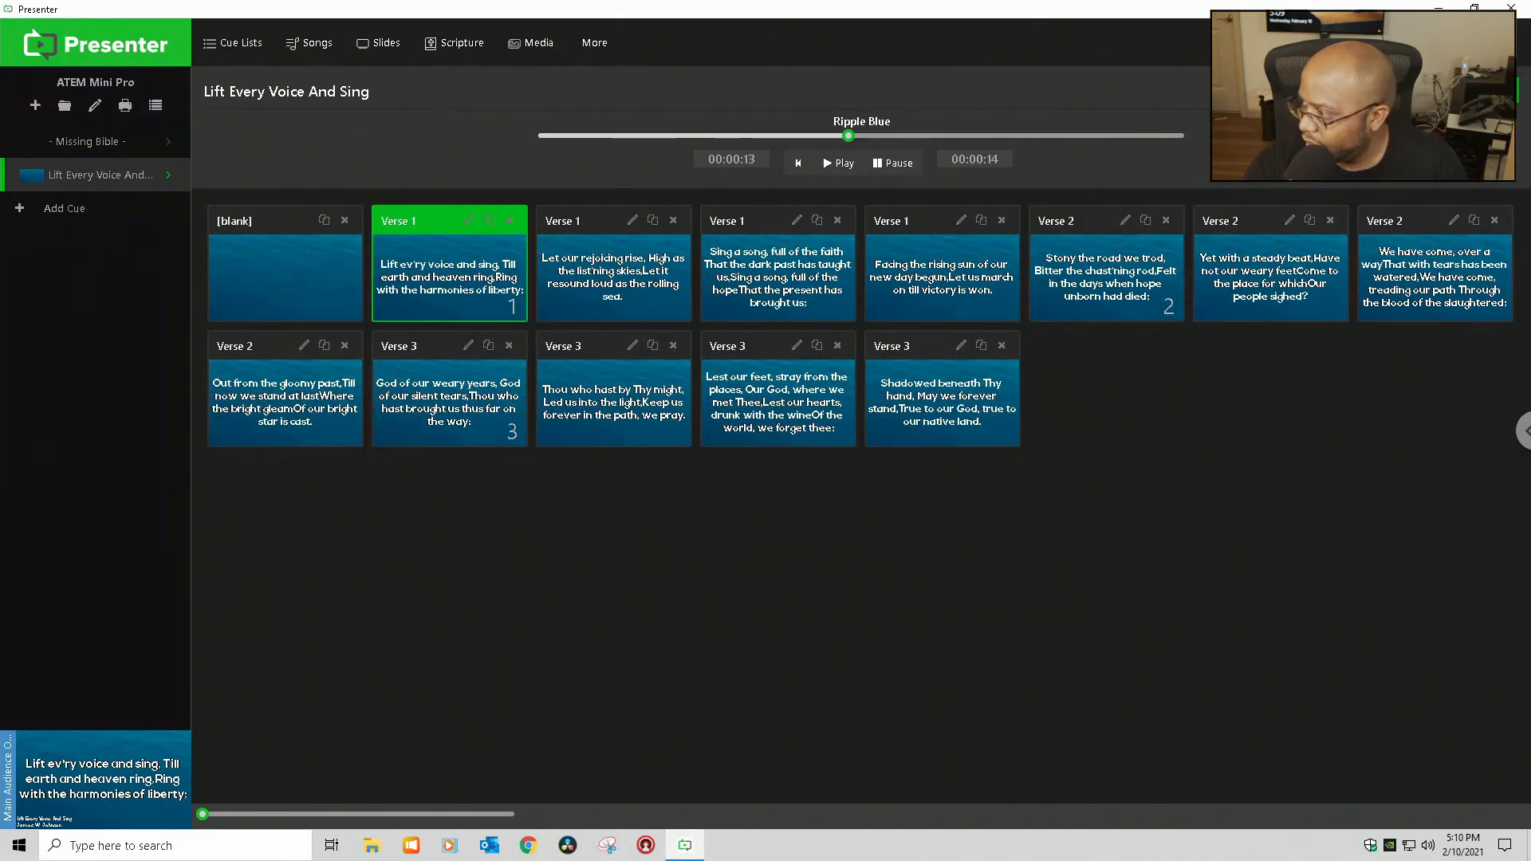
Open the default settings and review the cue, song, scripture, slide and media defaults.
{"action": "left_click", "coordinate": [1484, 43]}
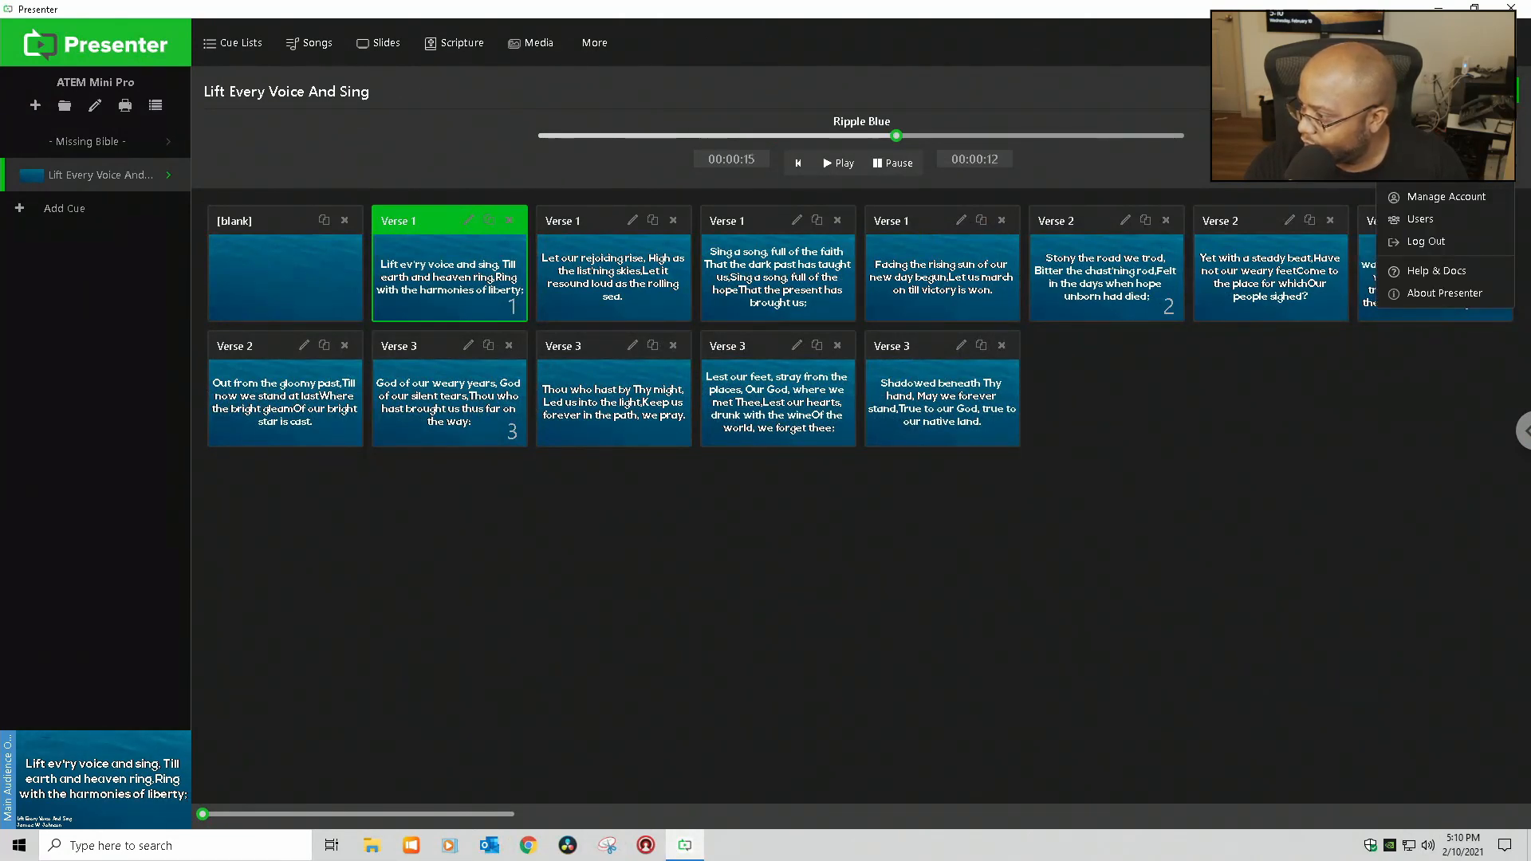
{"action": "left_click", "coordinate": [1459, 175]}
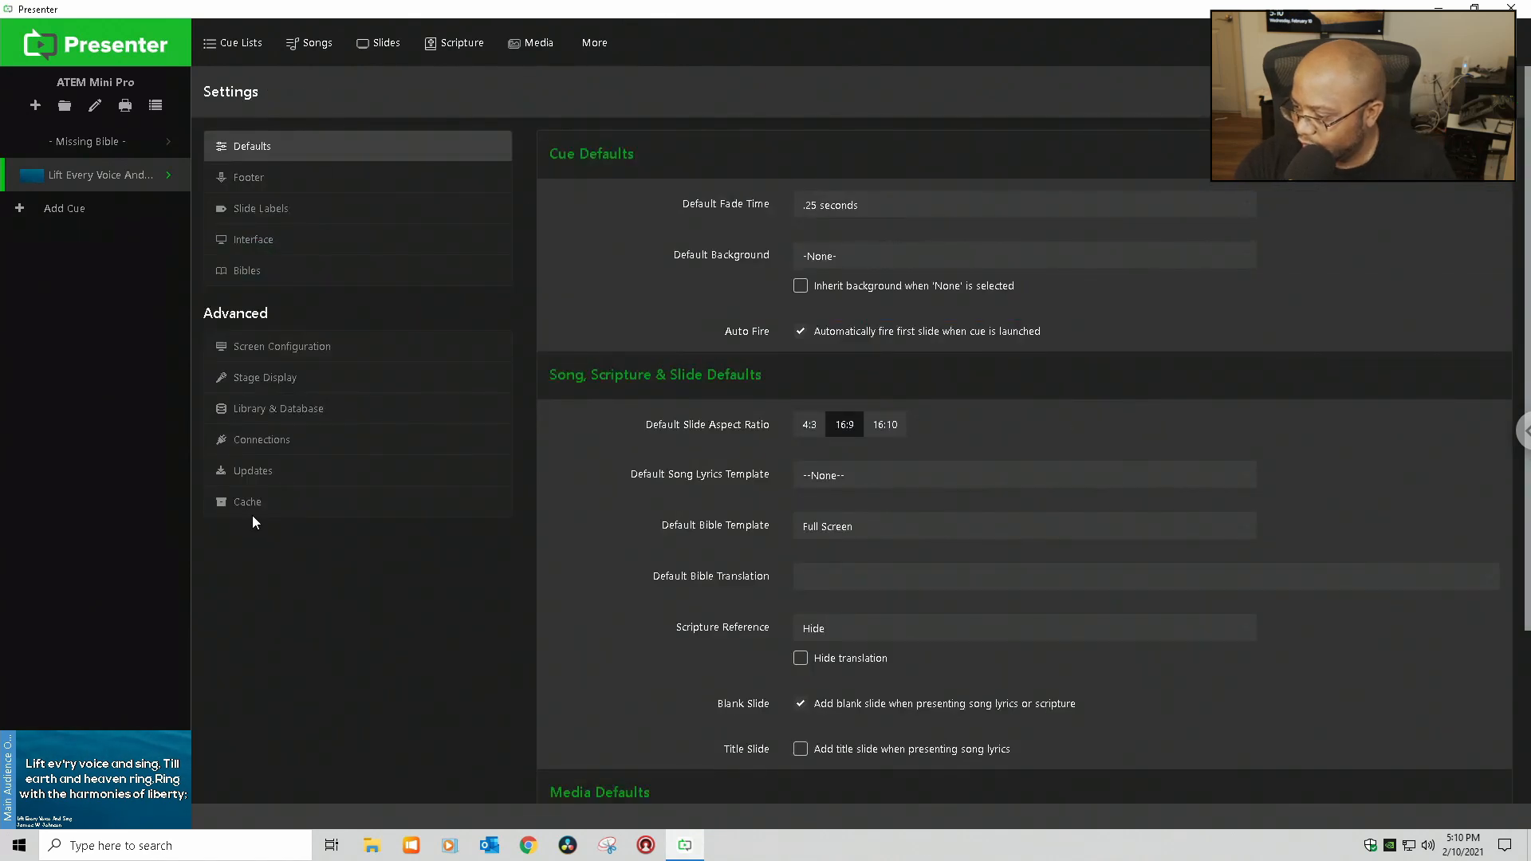
{"action": "scroll", "coordinate": [937, 701], "scroll_direction": "down", "scroll_amount": 3}
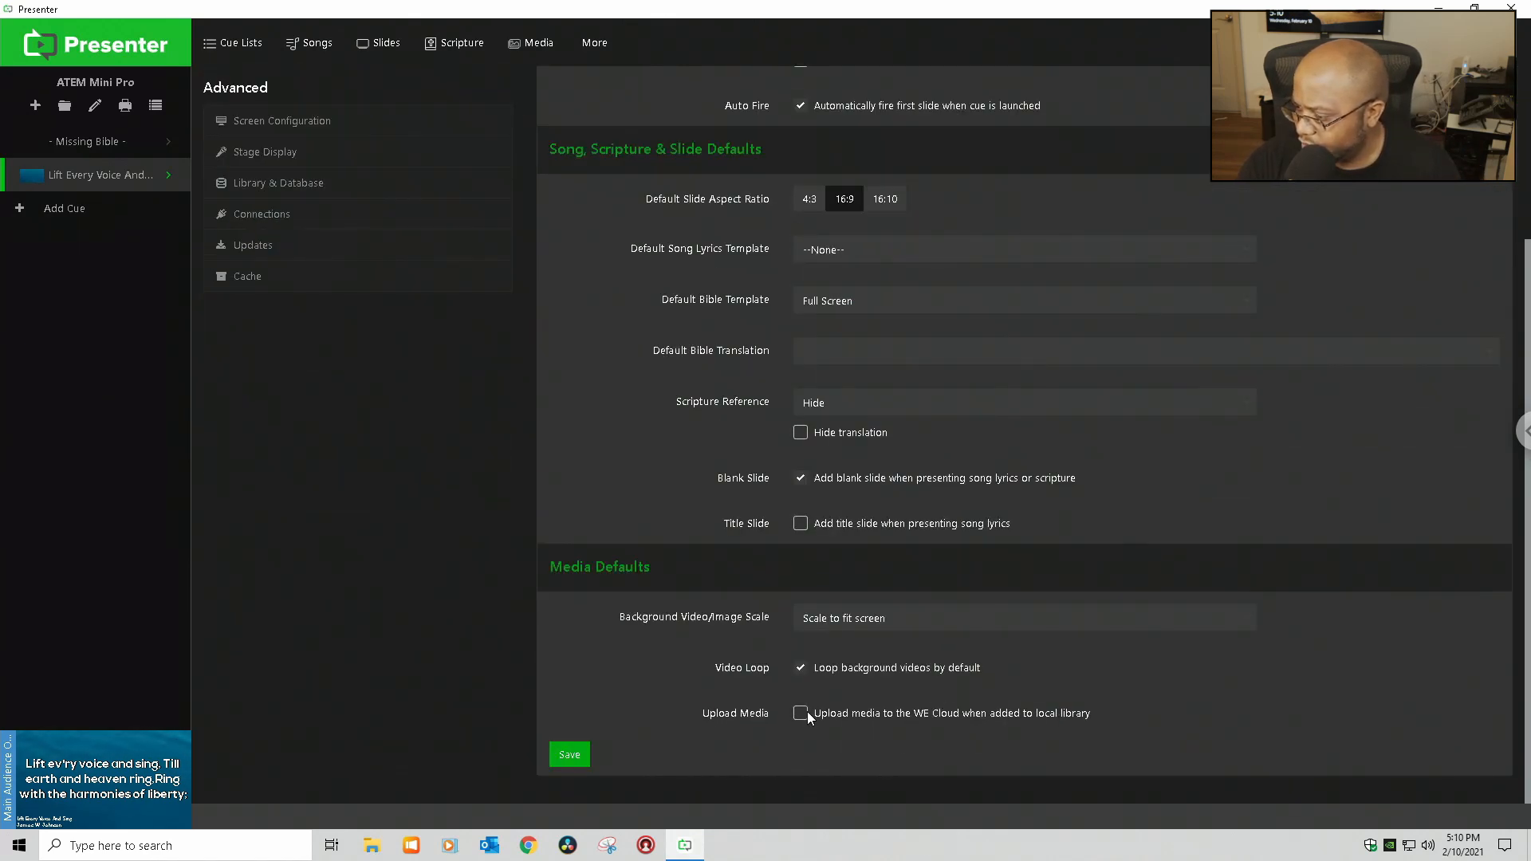
{"action": "scroll", "coordinate": [757, 622], "scroll_direction": "up", "scroll_amount": 3}
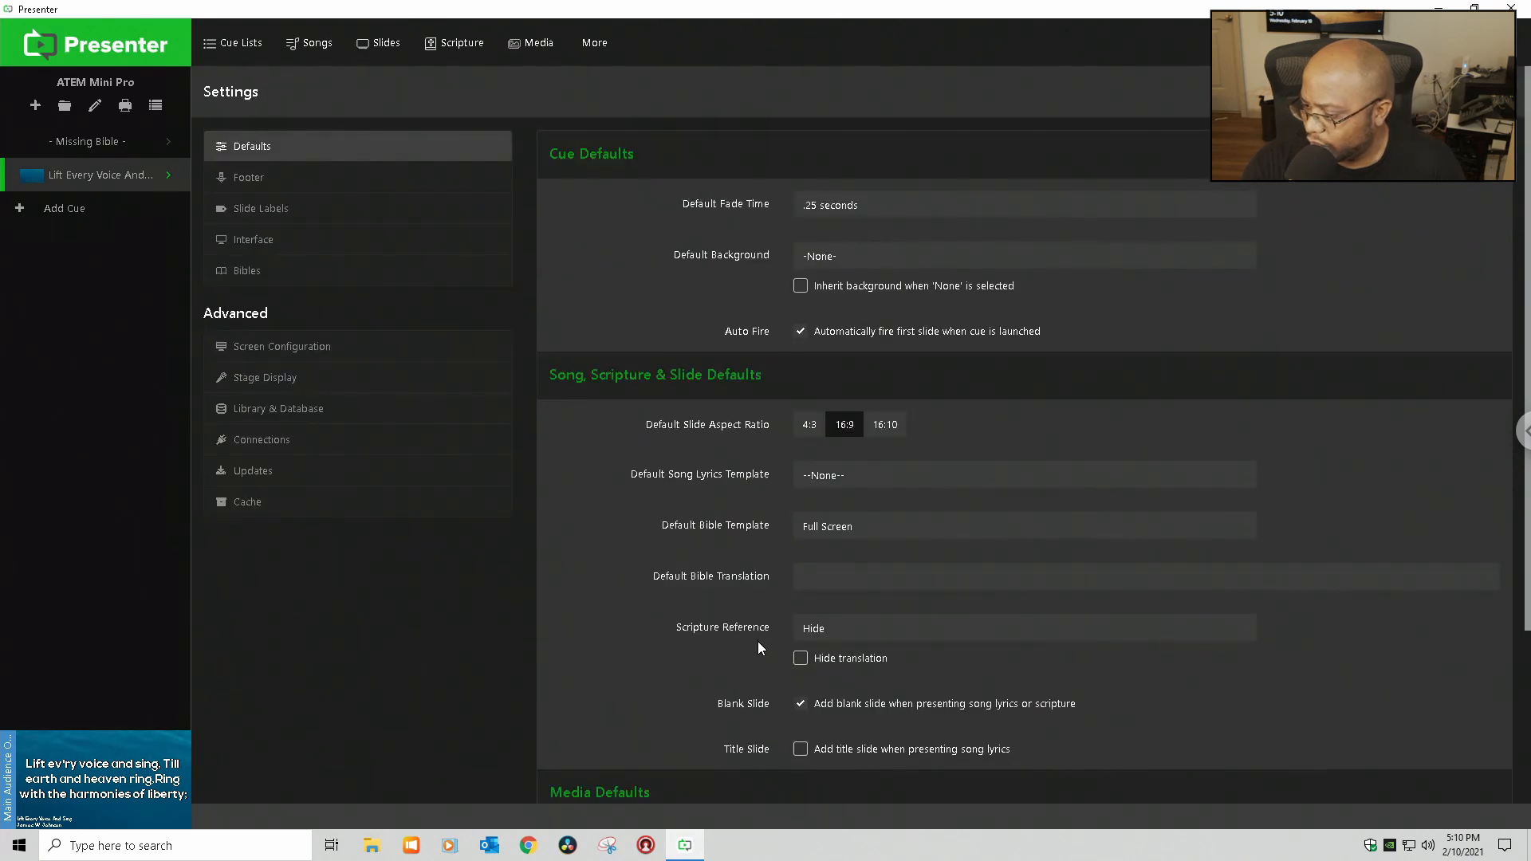
Switch the preview source to Screen 3 and present the second Verse 1 slide of Lift Every Voice And Sing.
{"action": "mouse_move", "coordinate": [79, 798]}
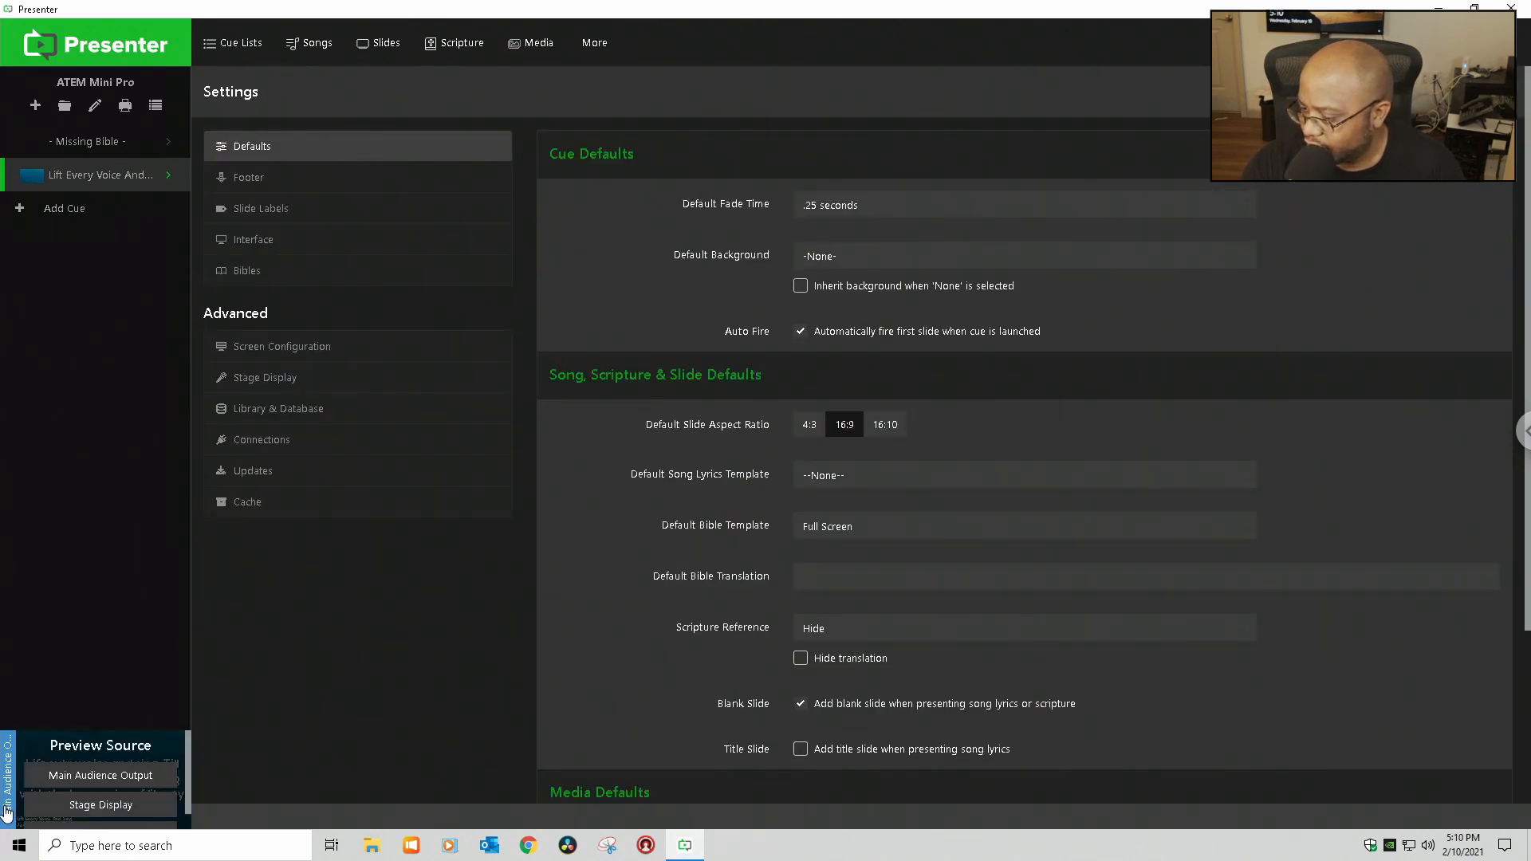
{"action": "scroll", "coordinate": [111, 805], "scroll_direction": "down", "scroll_amount": 1}
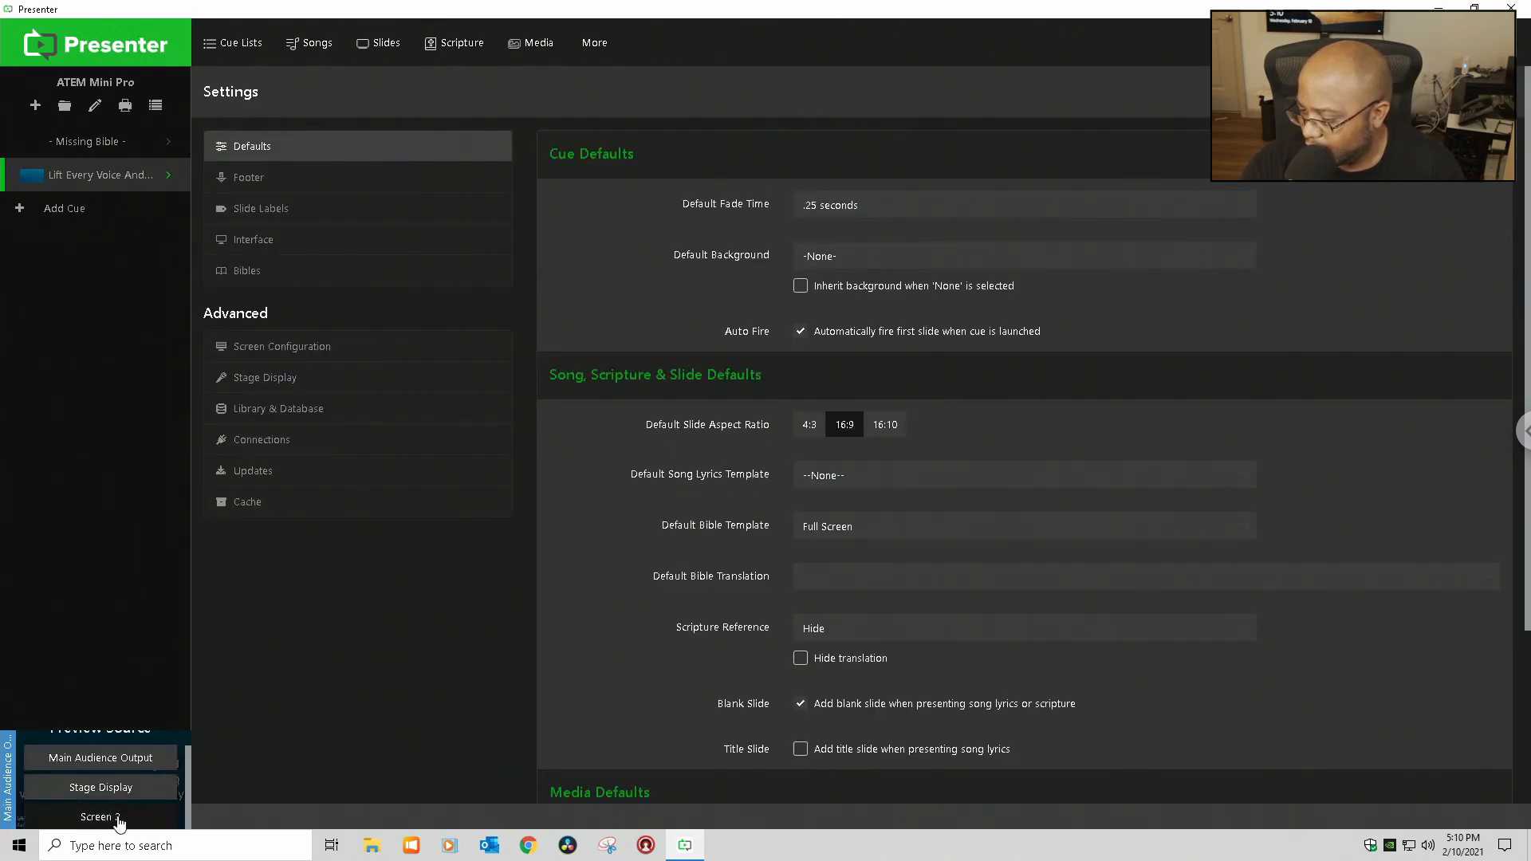
{"action": "left_click", "coordinate": [118, 818]}
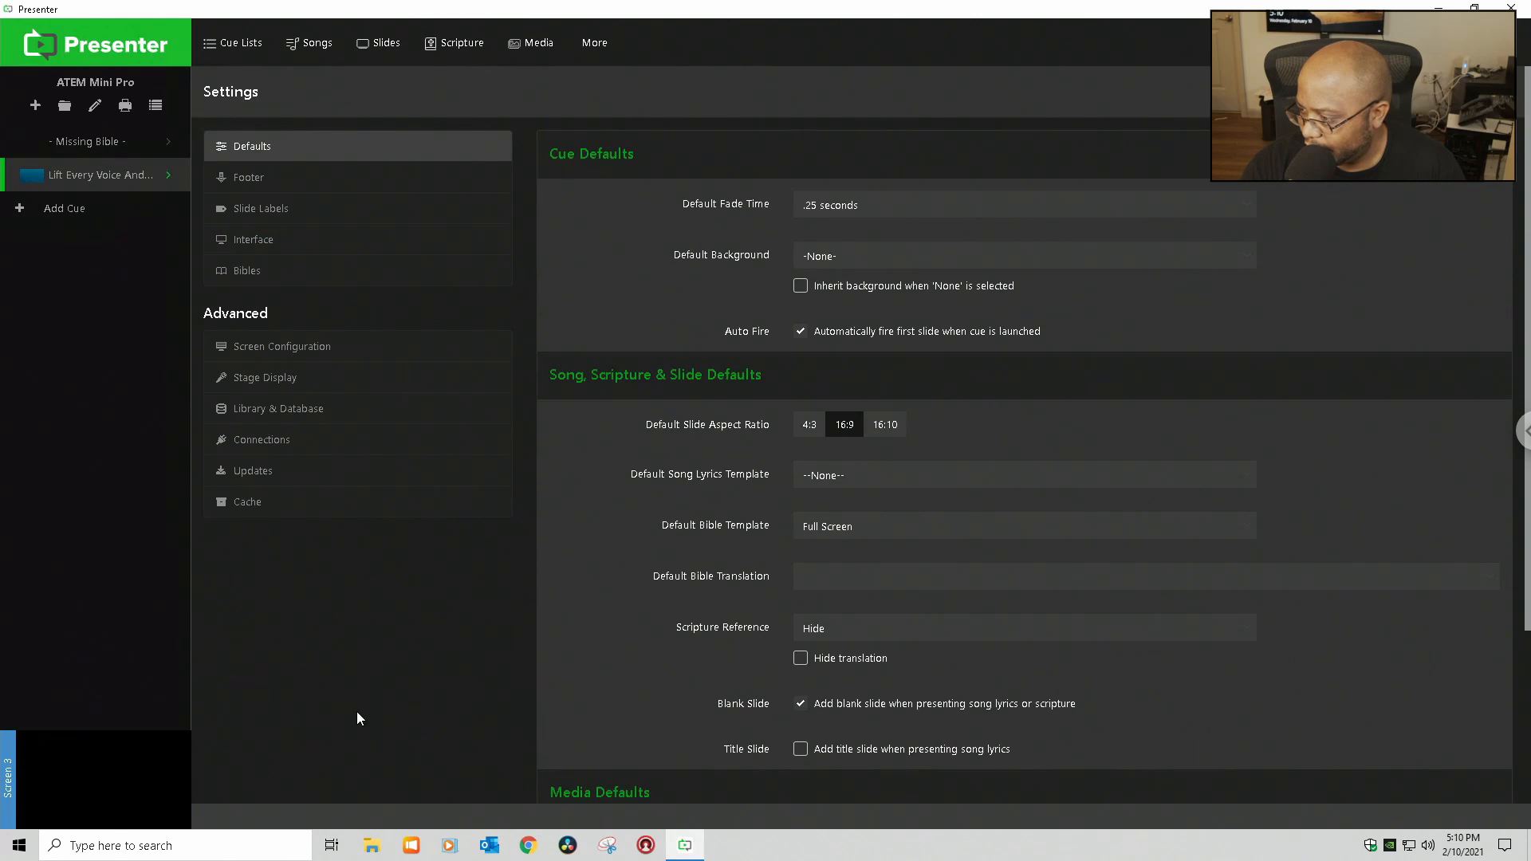
{"action": "left_click", "coordinate": [112, 182]}
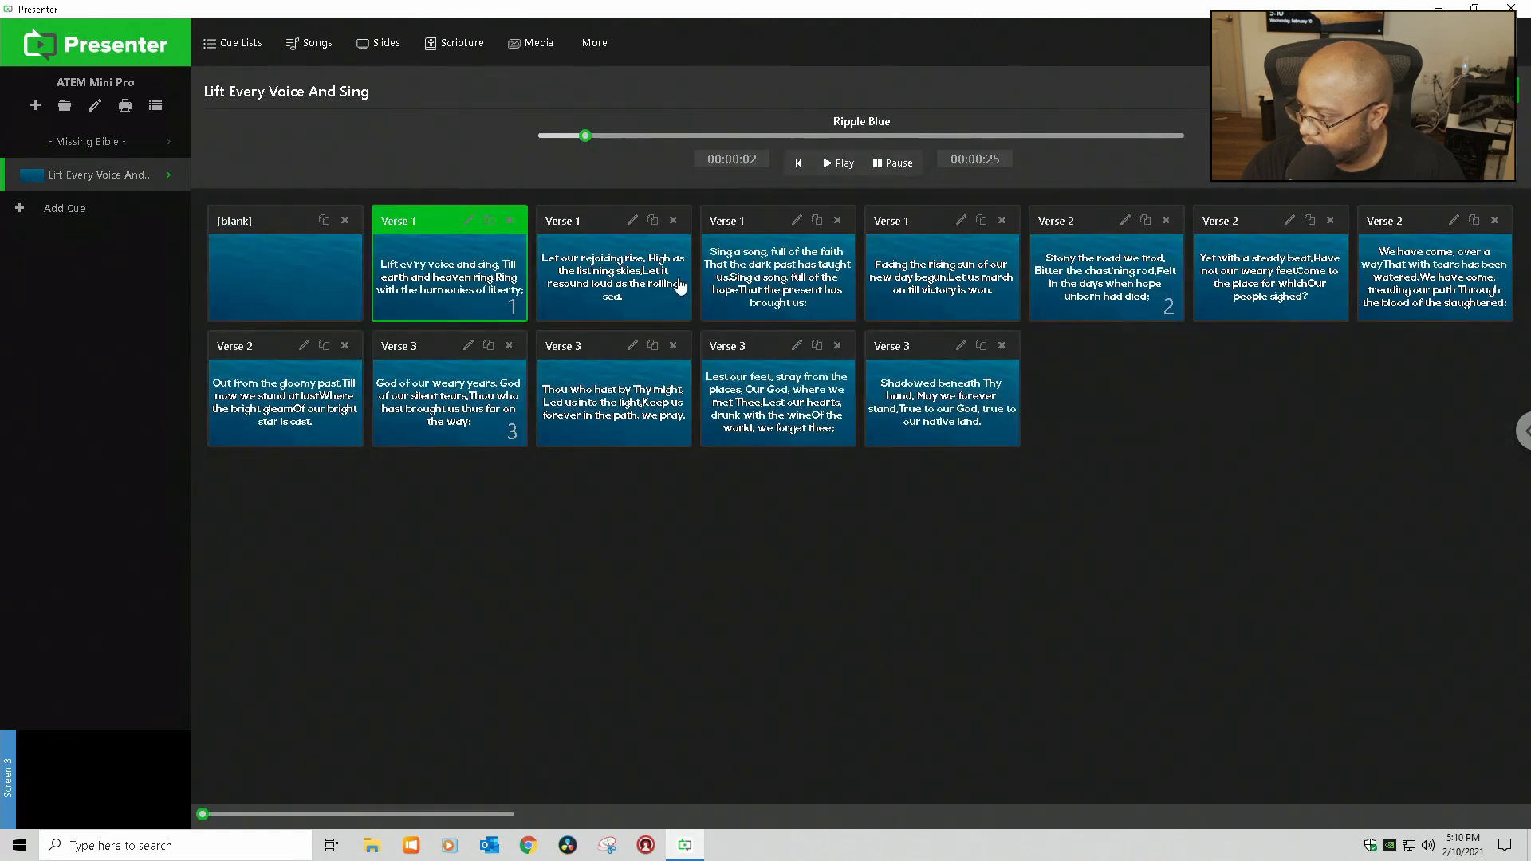
{"action": "left_click", "coordinate": [558, 281]}
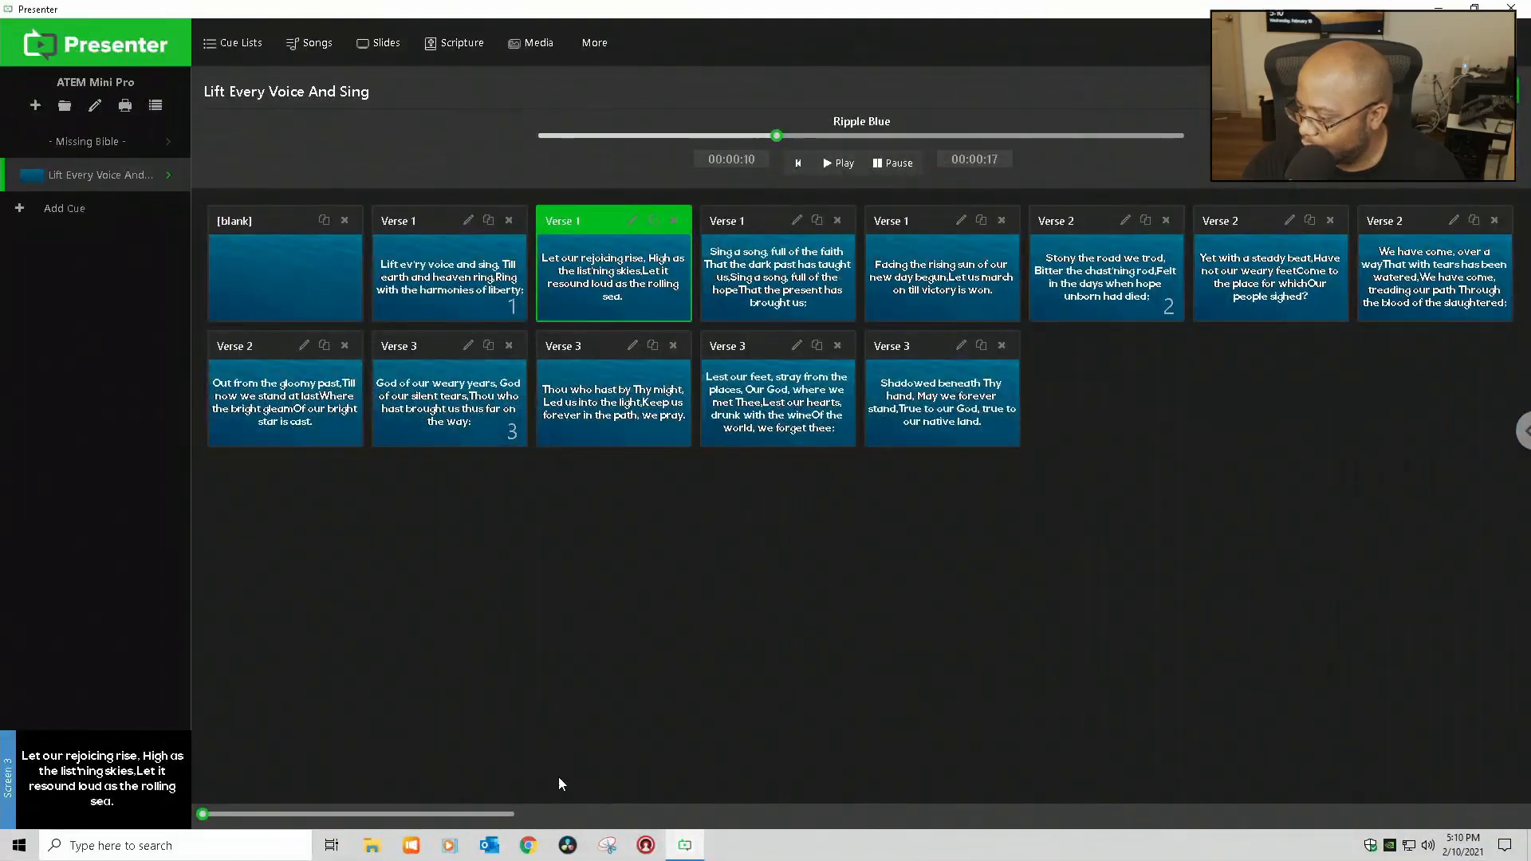
View the Screen 3 settings in the screen configuration and set the preview source back to Main Audience Output.
{"action": "left_click", "coordinate": [1349, 43]}
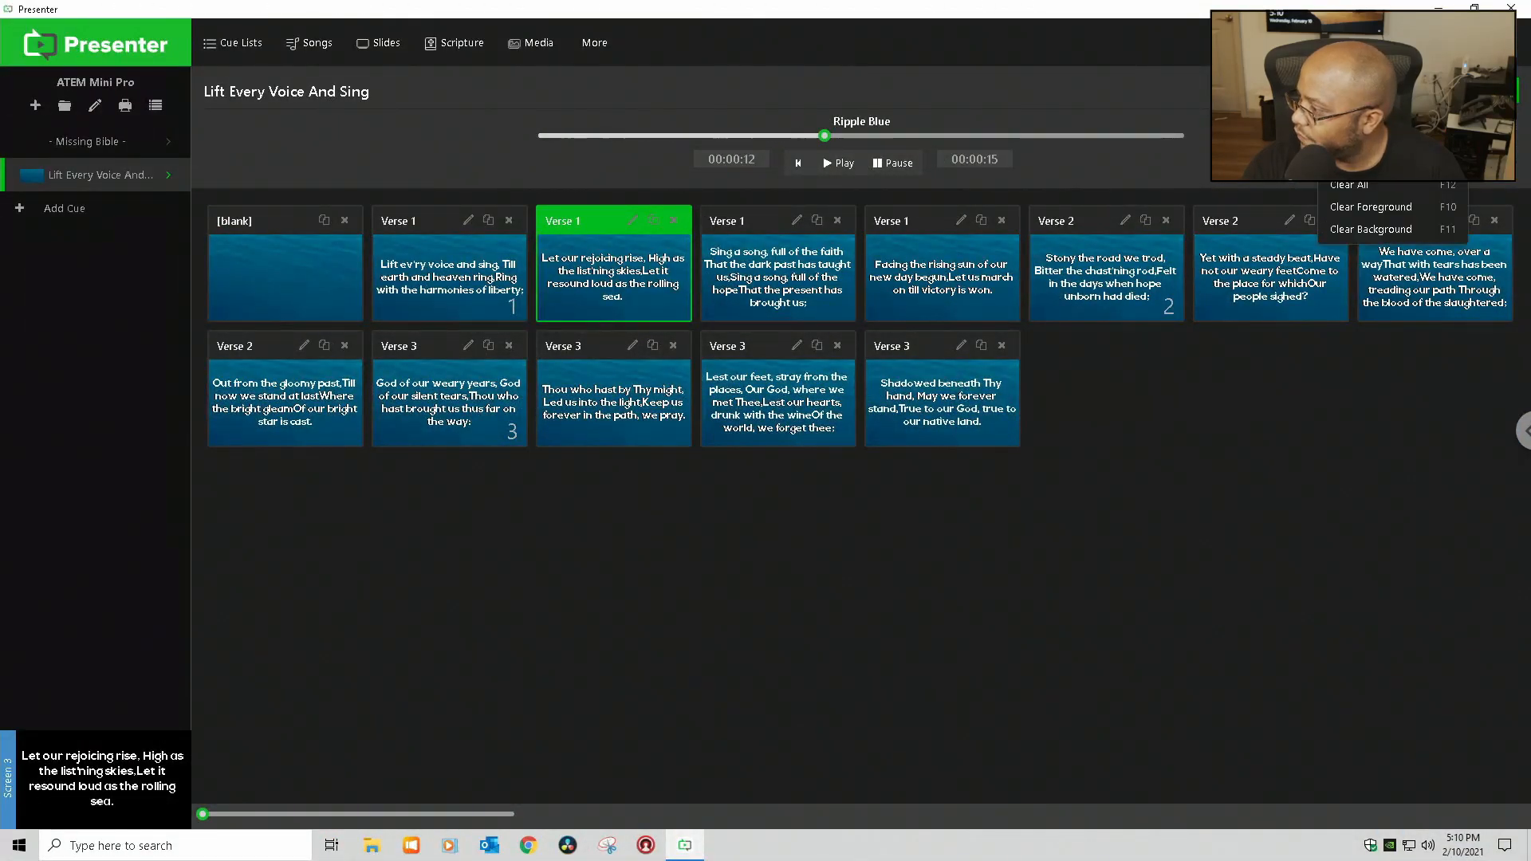
{"action": "left_click", "coordinate": [1370, 153]}
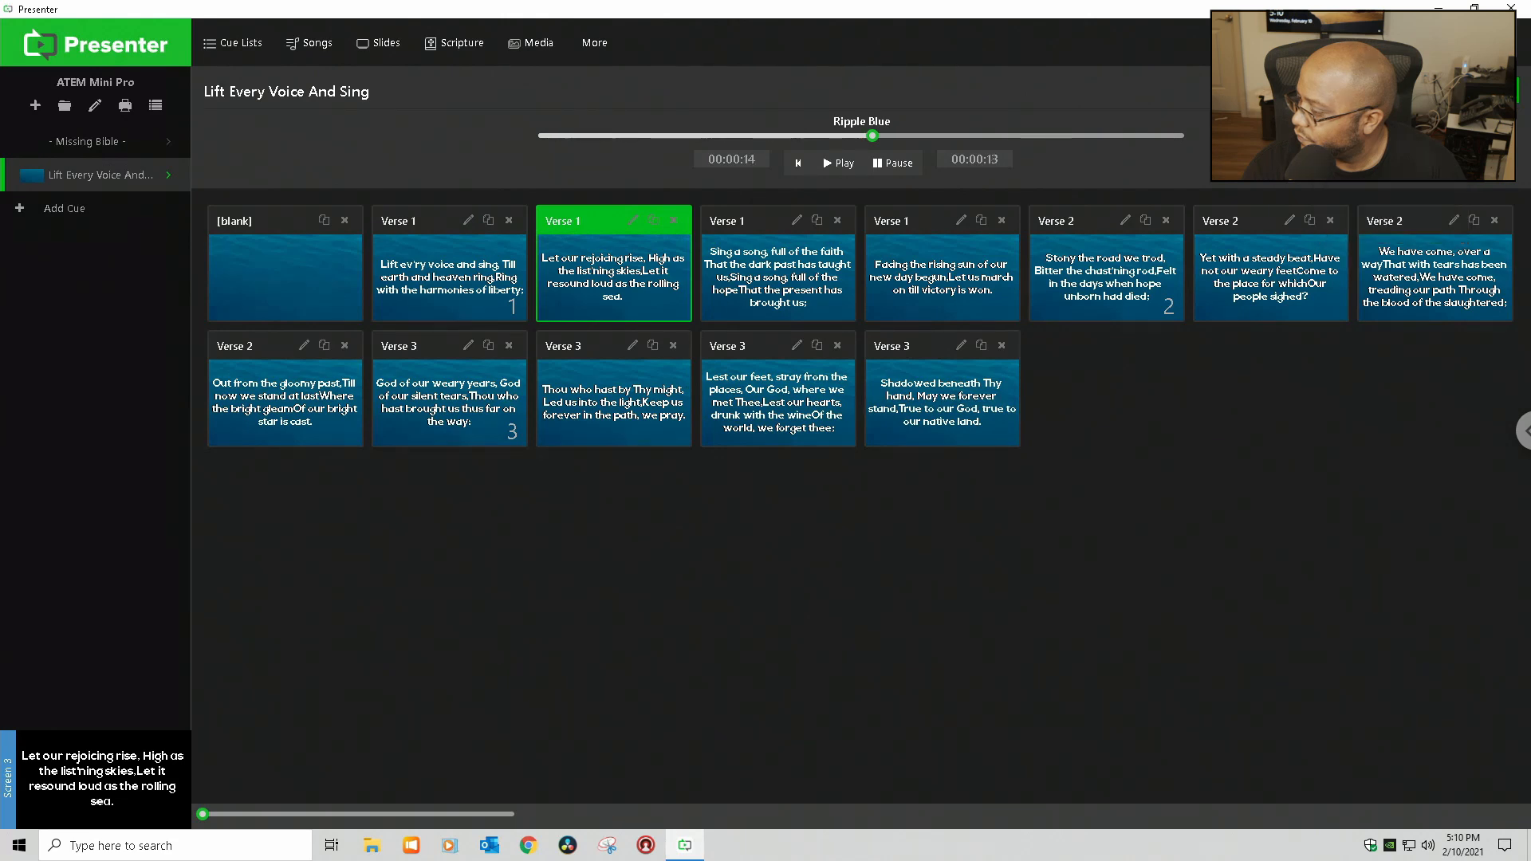
{"action": "left_click", "coordinate": [572, 355]}
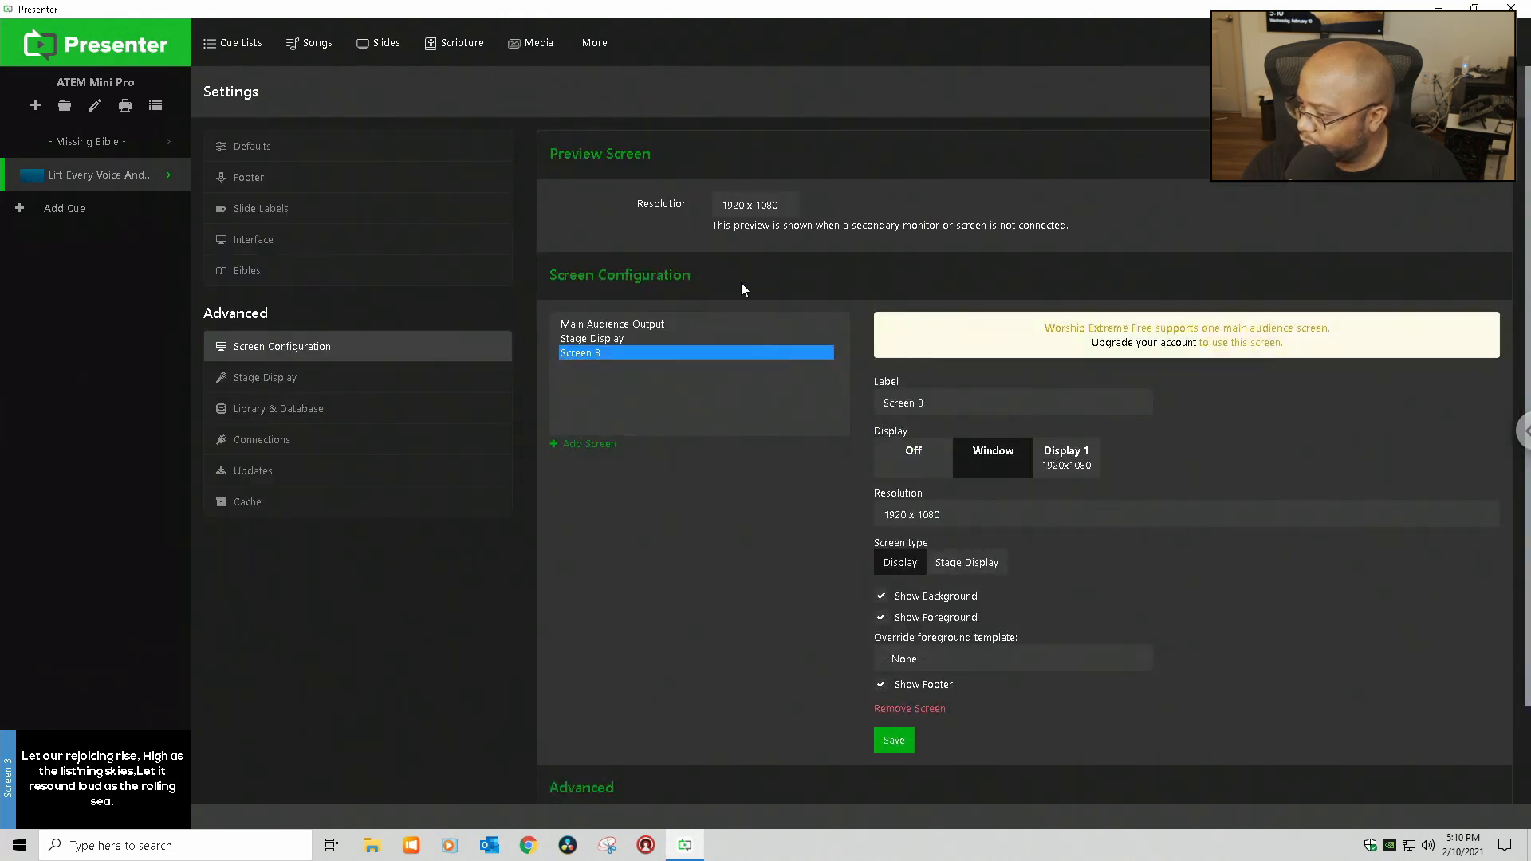
{"action": "left_click", "coordinate": [10, 791]}
{"action": "left_click", "coordinate": [80, 777]}
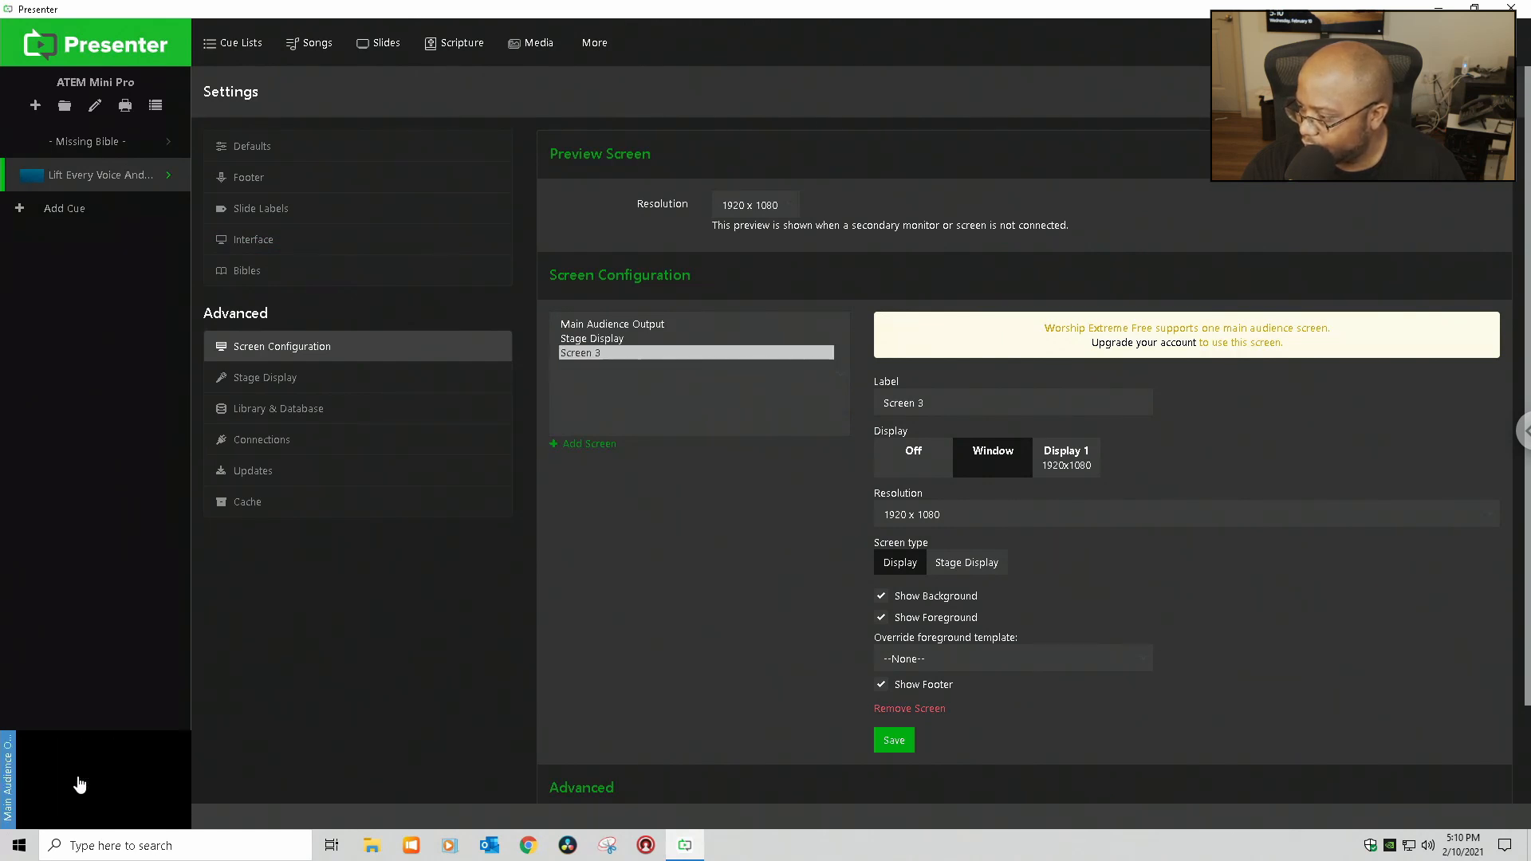
Turn the Main Audience Output display off, select Screen 3 and save the screen configuration.
{"action": "left_click", "coordinate": [626, 323]}
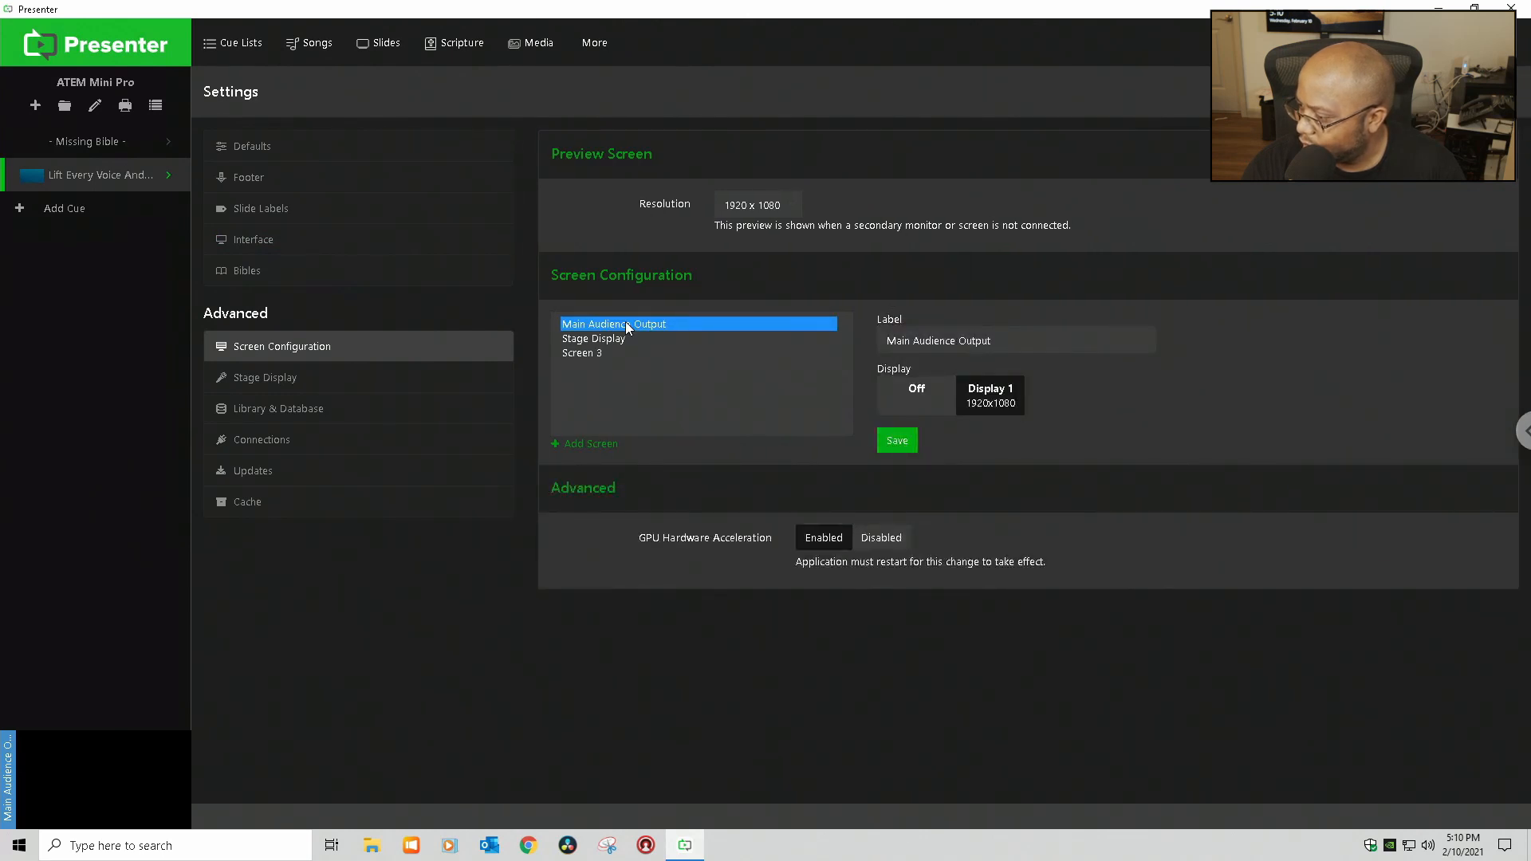
{"action": "left_click", "coordinate": [913, 393]}
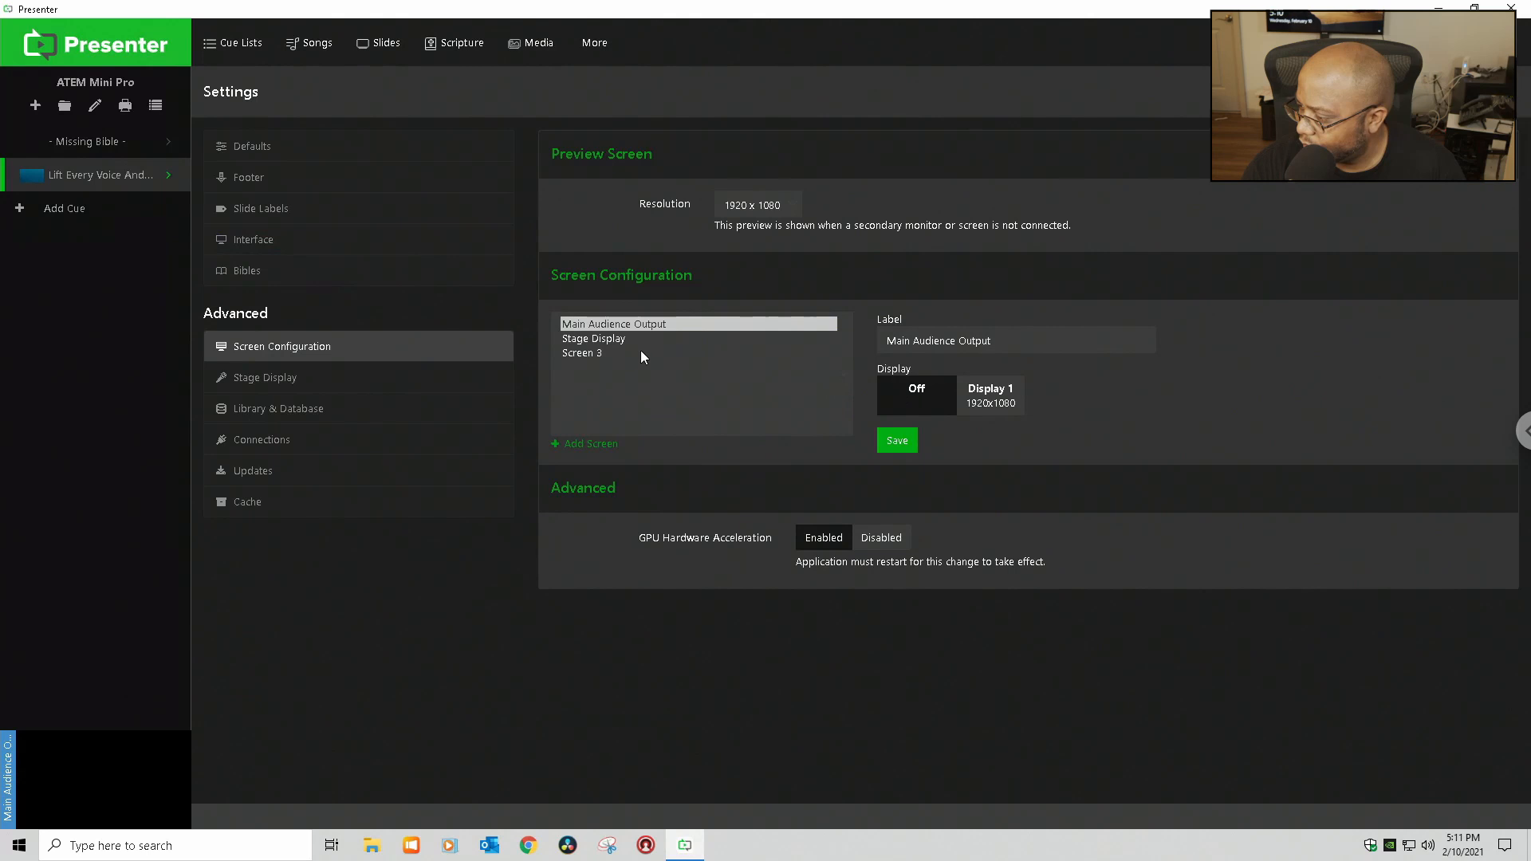
{"action": "left_click", "coordinate": [600, 354]}
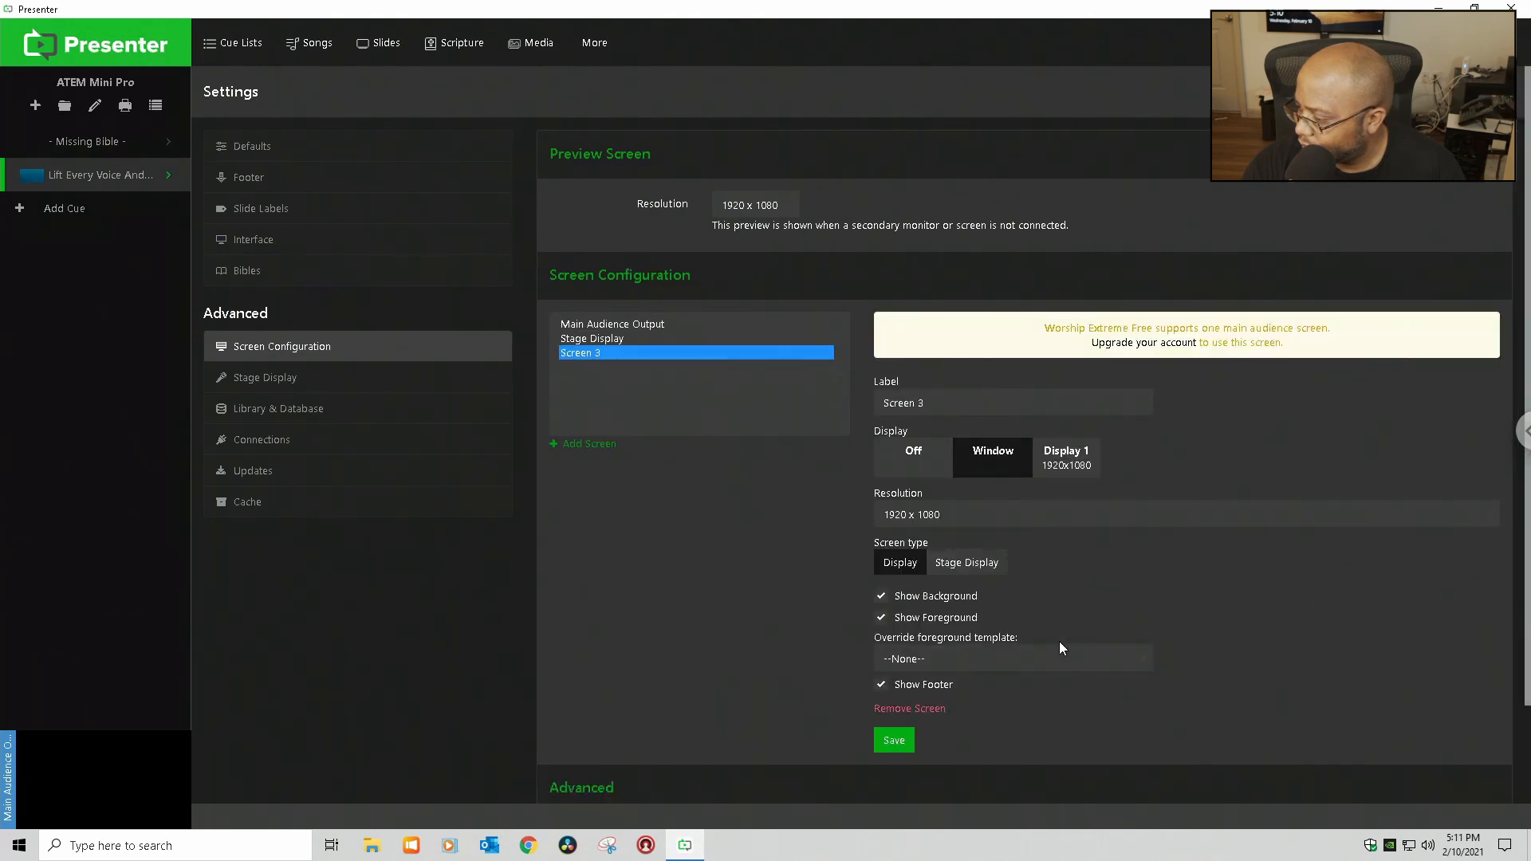
{"action": "left_click", "coordinate": [895, 741]}
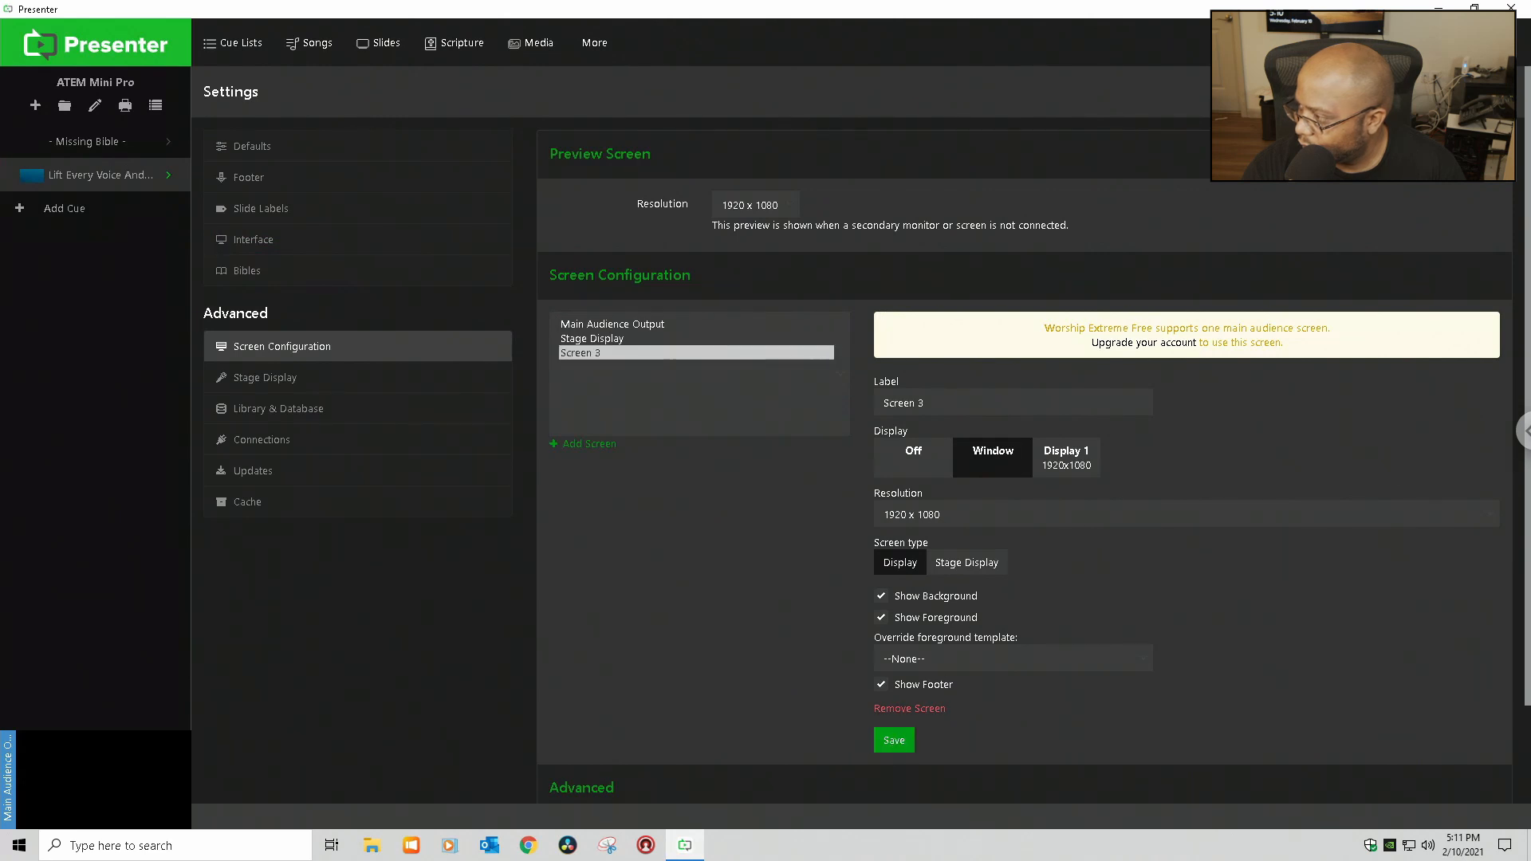
Close Presenter on the remote computer and run the Sunday Reboot desktop shortcut.
{"action": "left_click", "coordinate": [1355, 43]}
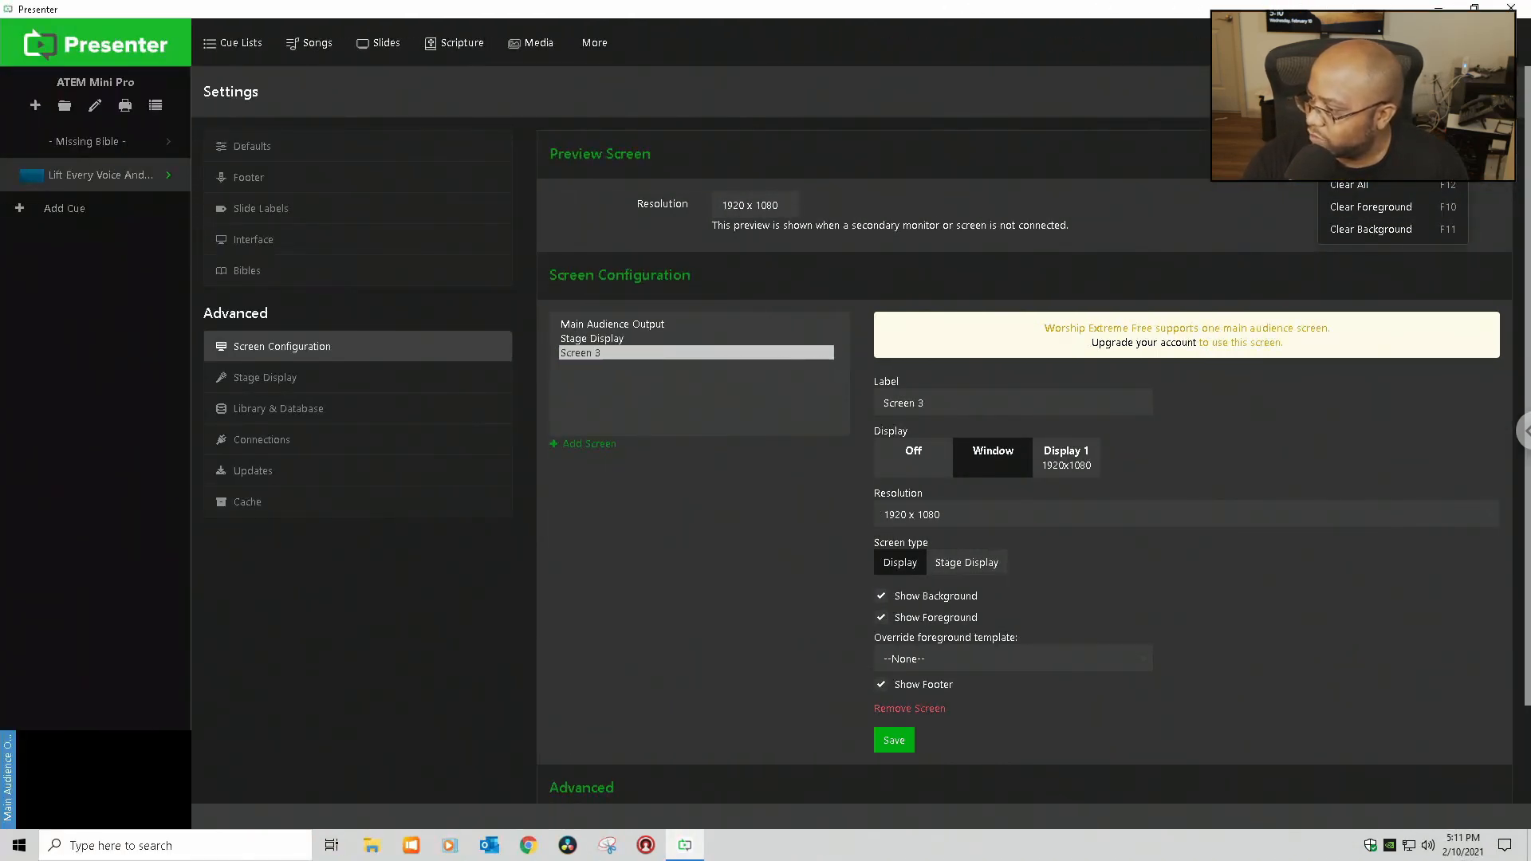
{"action": "left_click", "coordinate": [1510, 8]}
{"action": "left_click", "coordinate": [813, 424]}
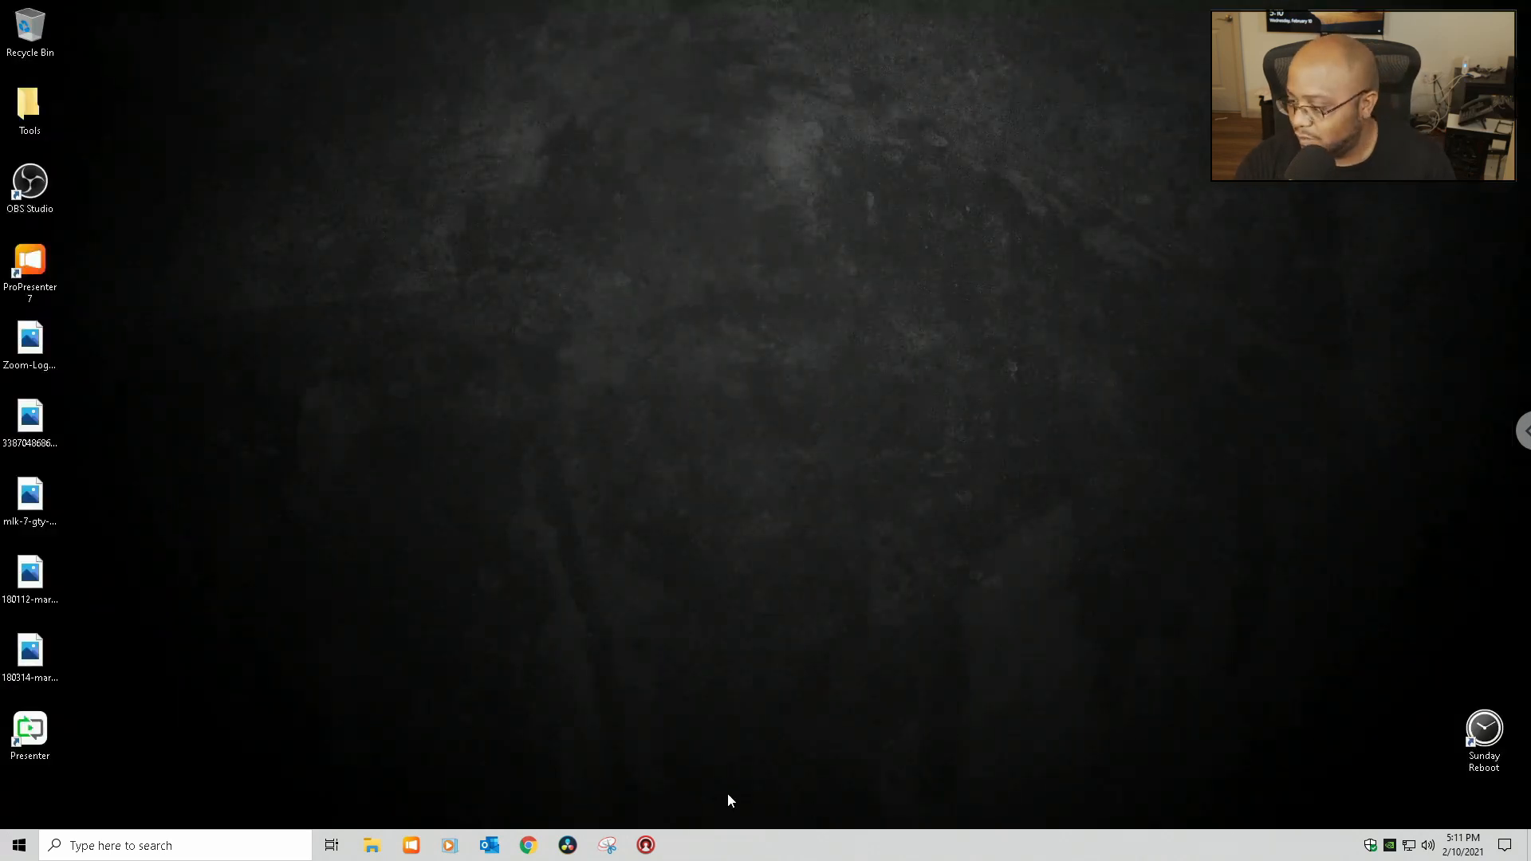
{"action": "double_click", "coordinate": [1484, 730]}
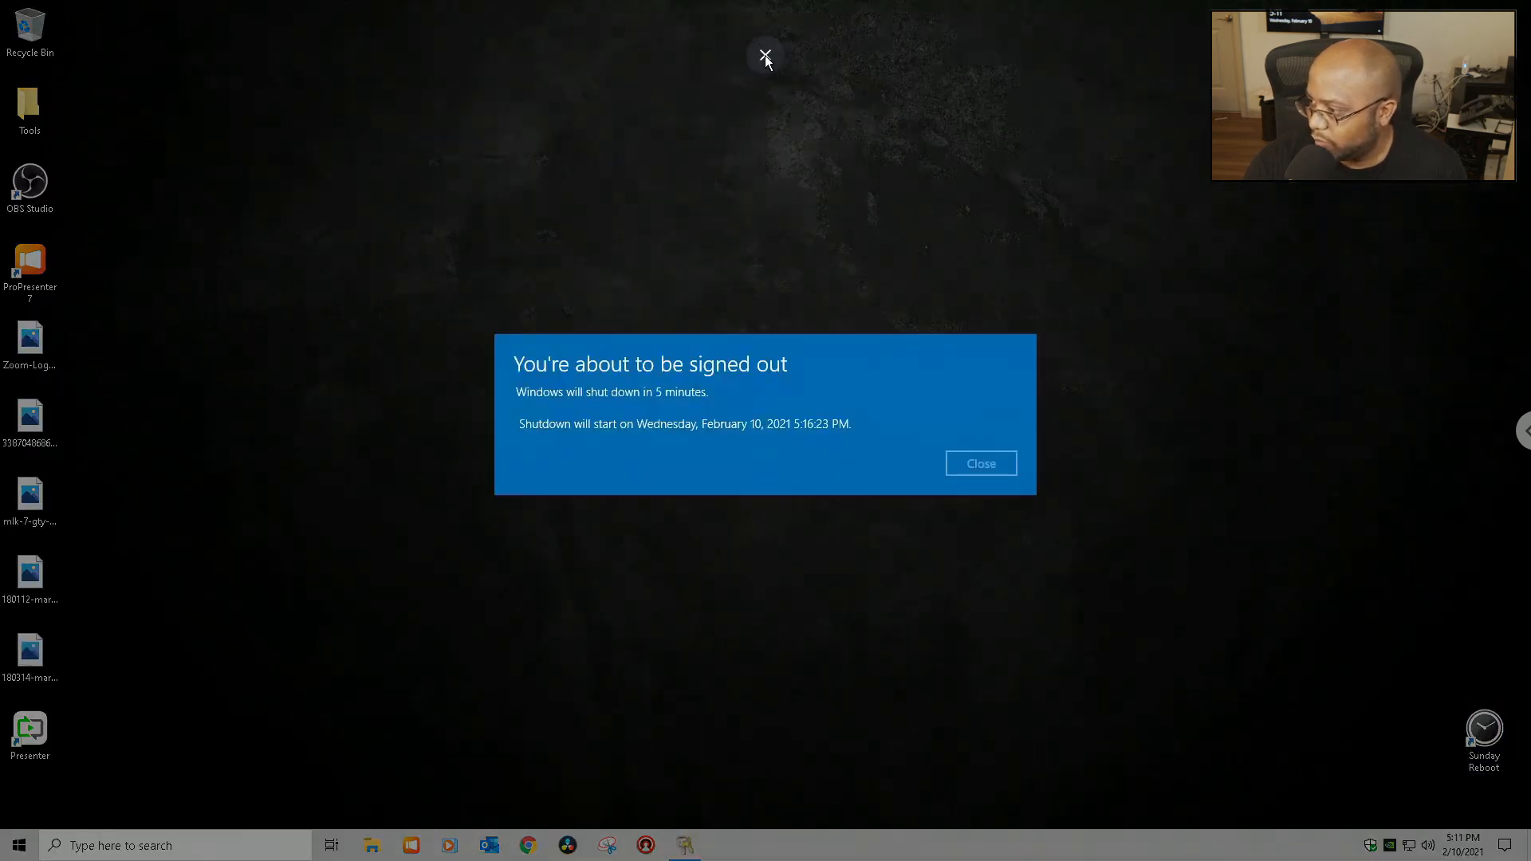
Leave the full-screen remote session and close its browser tab, leaving the Worship Extreme change log open.
{"action": "left_click", "coordinate": [764, 55]}
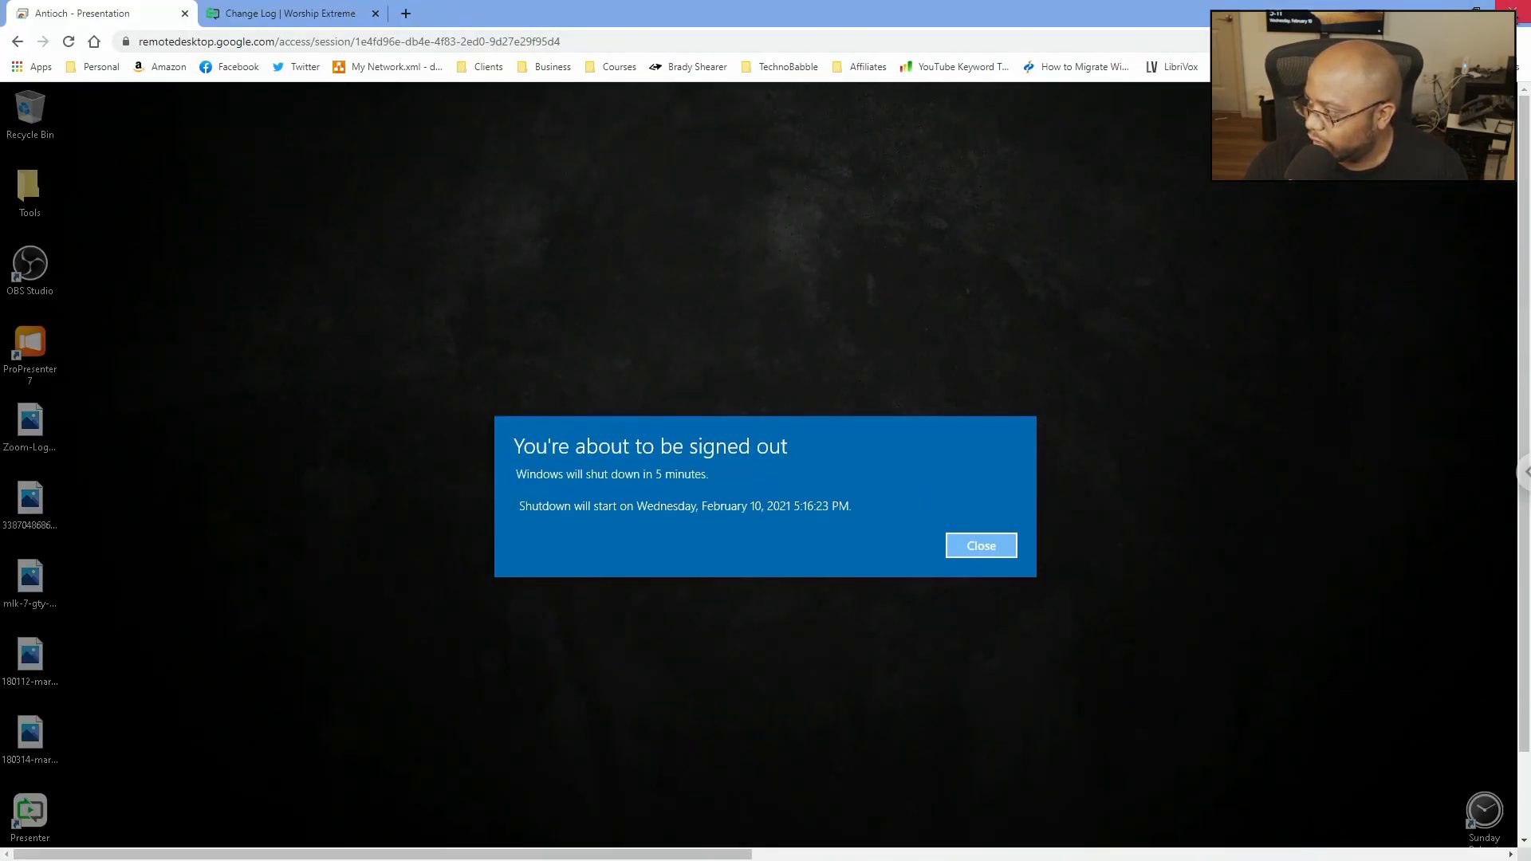
{"action": "left_click", "coordinate": [1516, 16]}
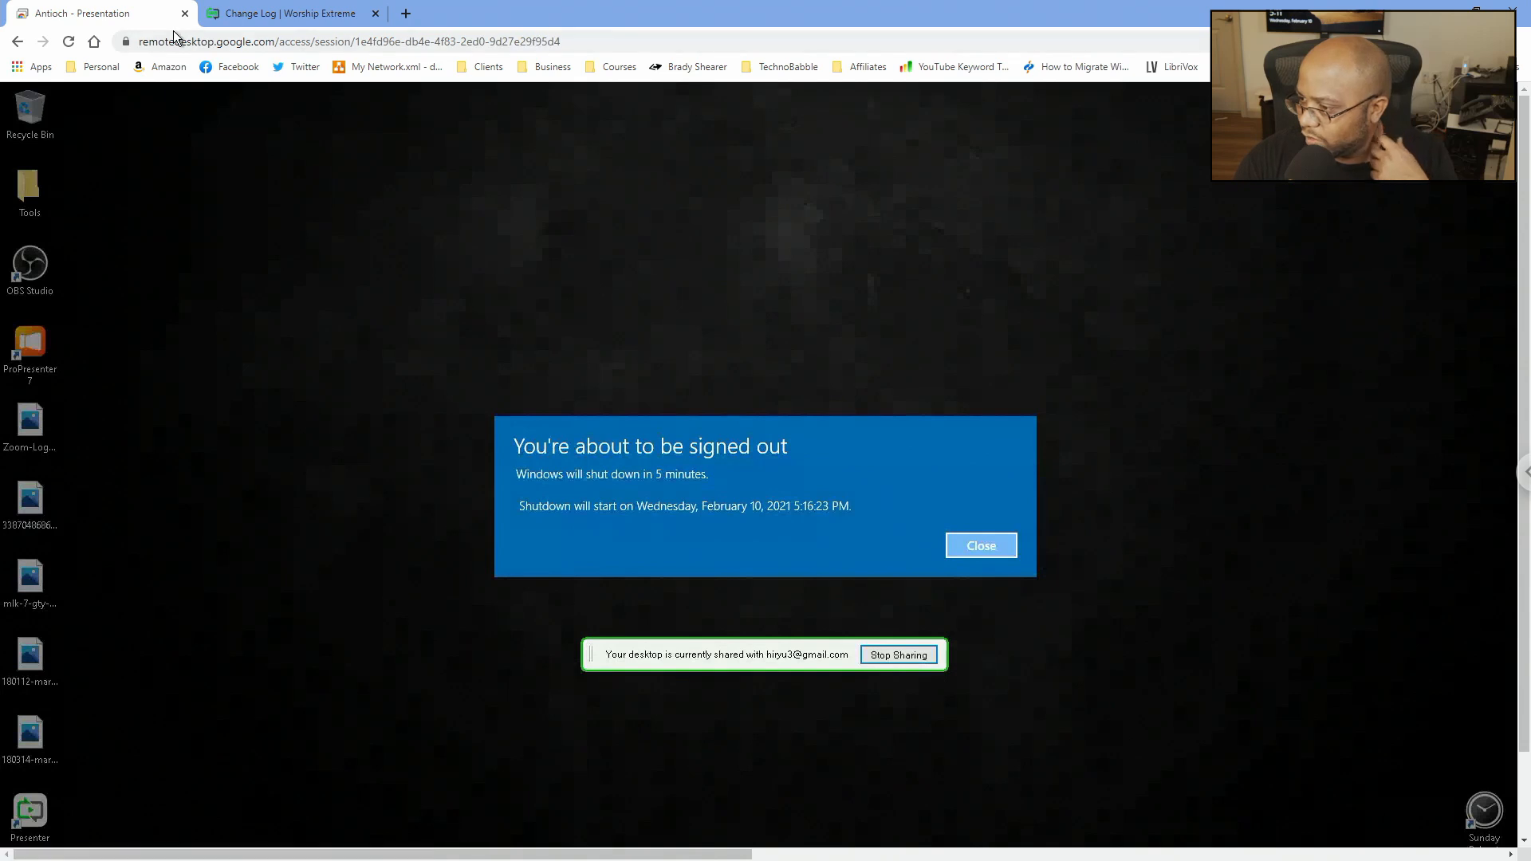
{"action": "left_click", "coordinate": [184, 13]}
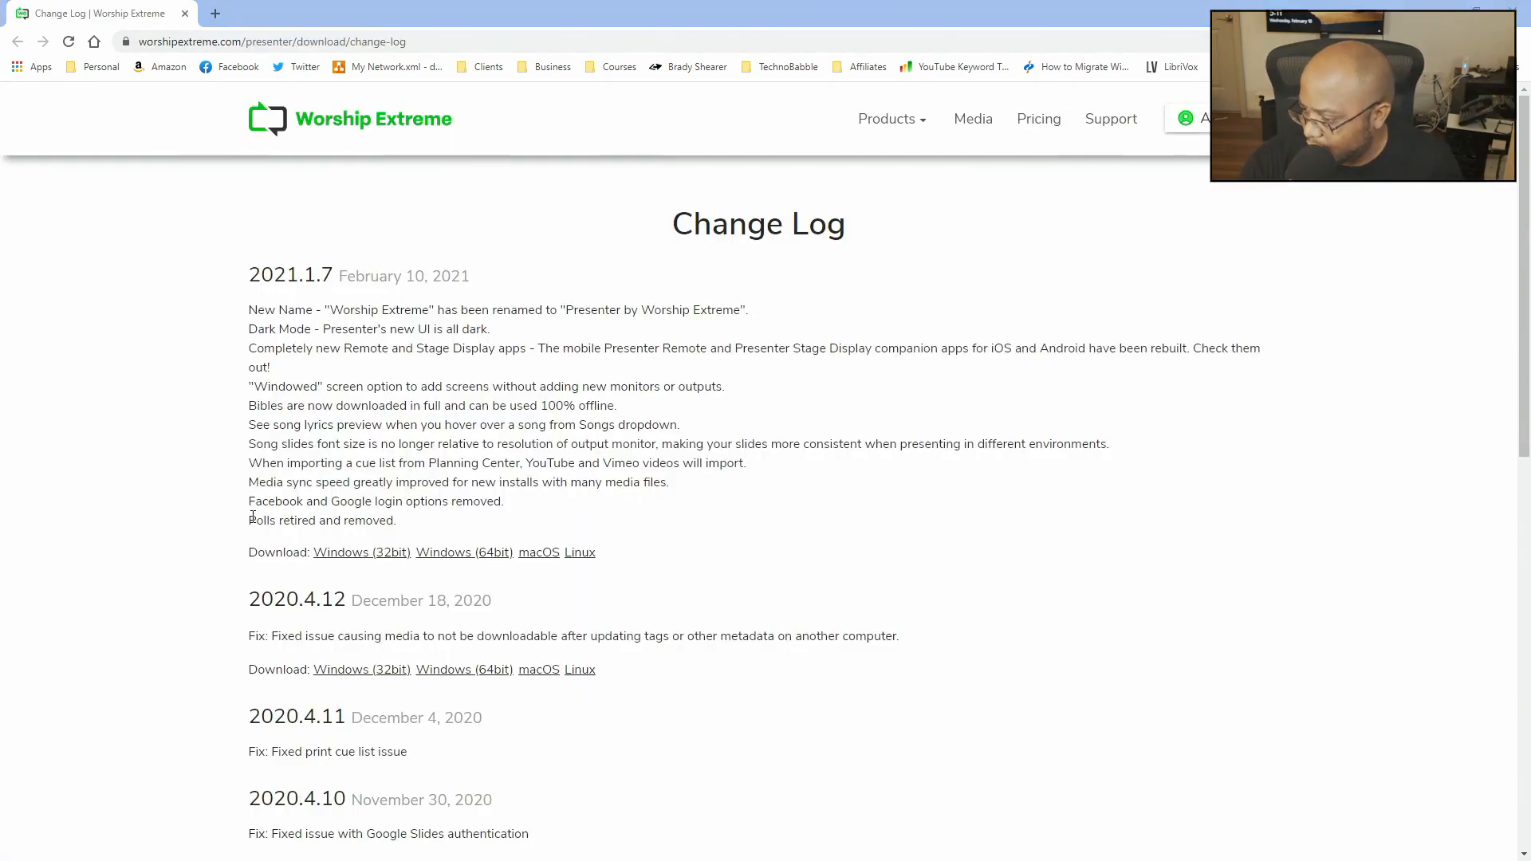
Review the 2021.1.7 change log entries on media sync, login options, polls, song slides, Bibles, windowed screens and companion apps.
{"action": "left_click_drag", "start_coordinate": [249, 483], "coordinate": [644, 501]}
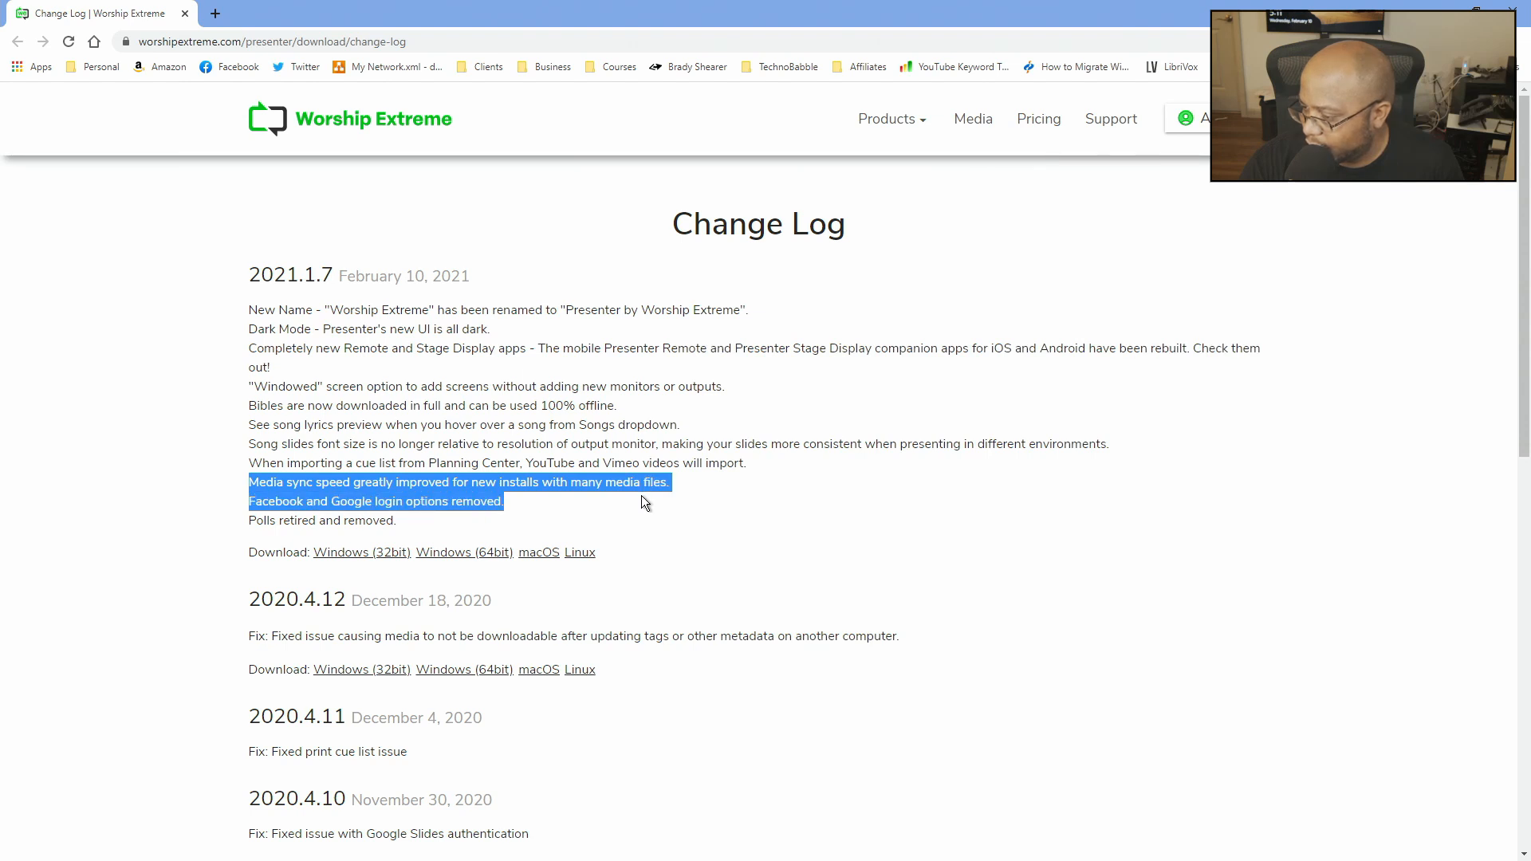
{"action": "left_click_drag", "start_coordinate": [644, 502], "coordinate": [650, 519]}
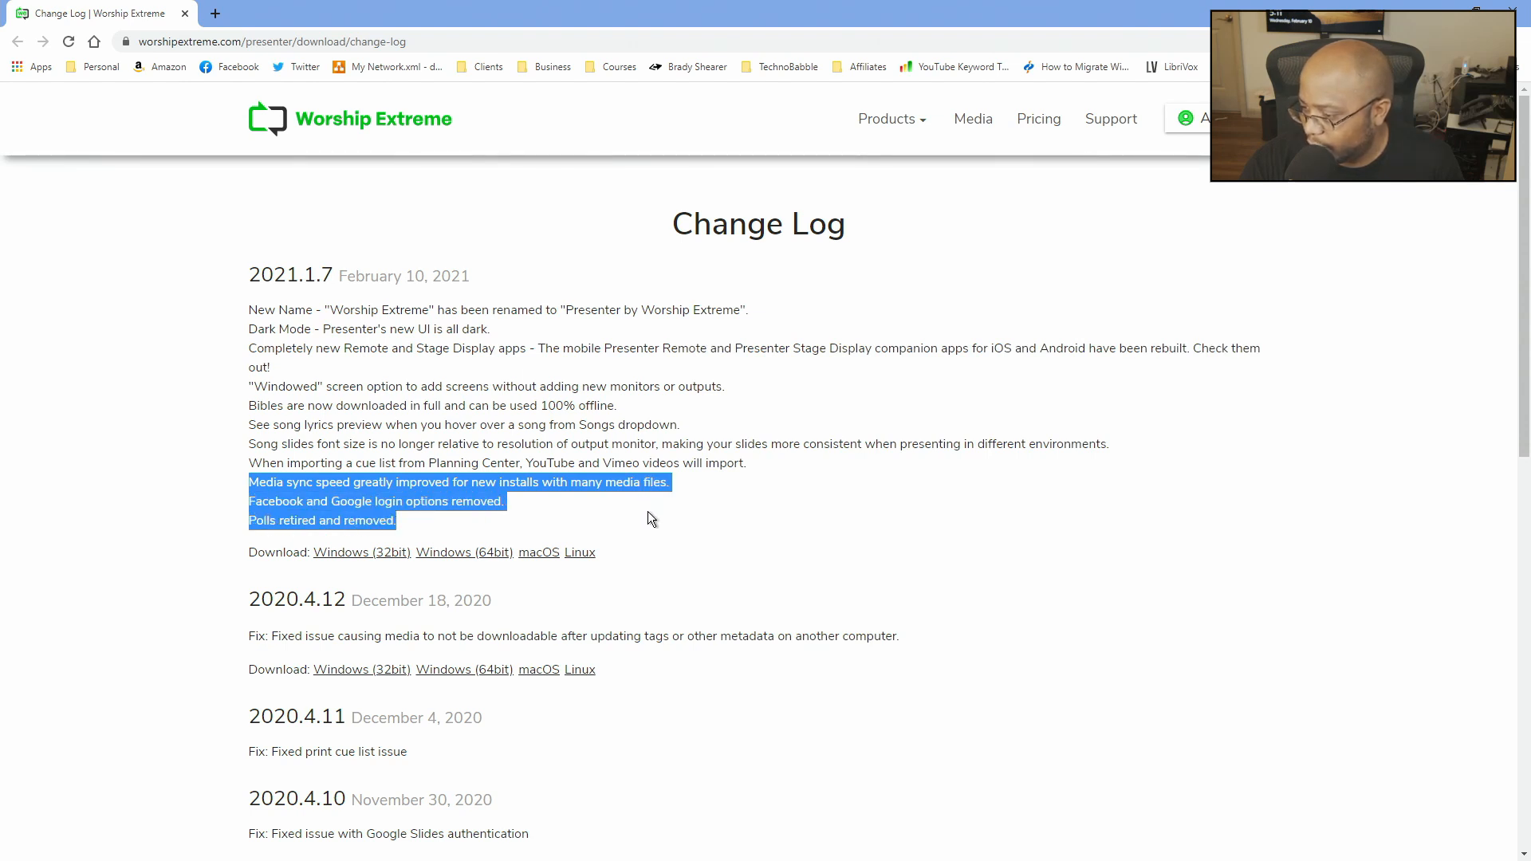
{"action": "left_click", "coordinate": [762, 475]}
{"action": "left_click_drag", "start_coordinate": [249, 483], "coordinate": [251, 445]}
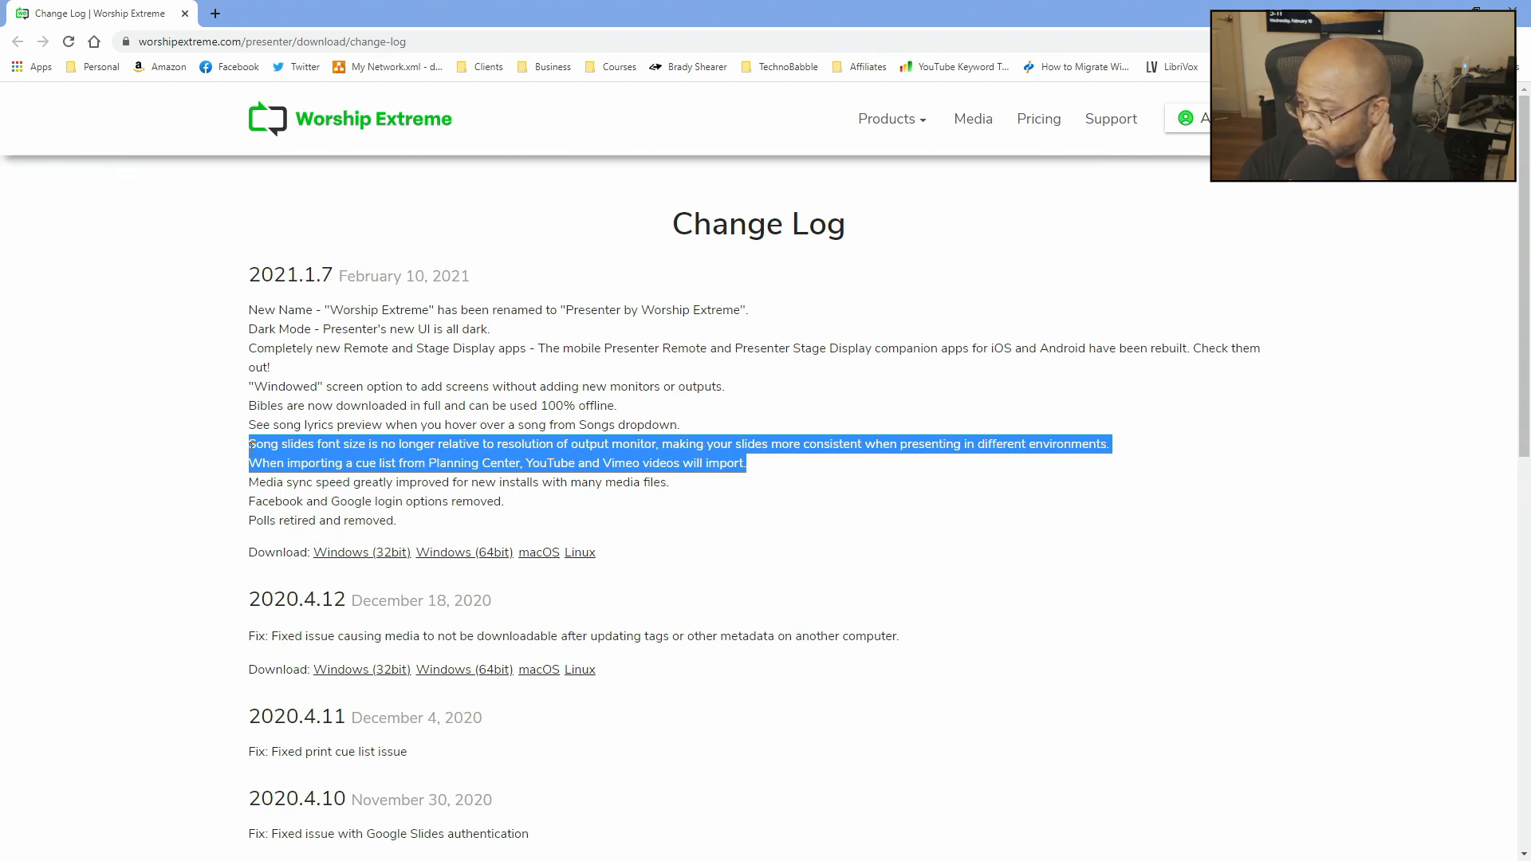
{"action": "left_click_drag", "start_coordinate": [251, 447], "coordinate": [256, 428]}
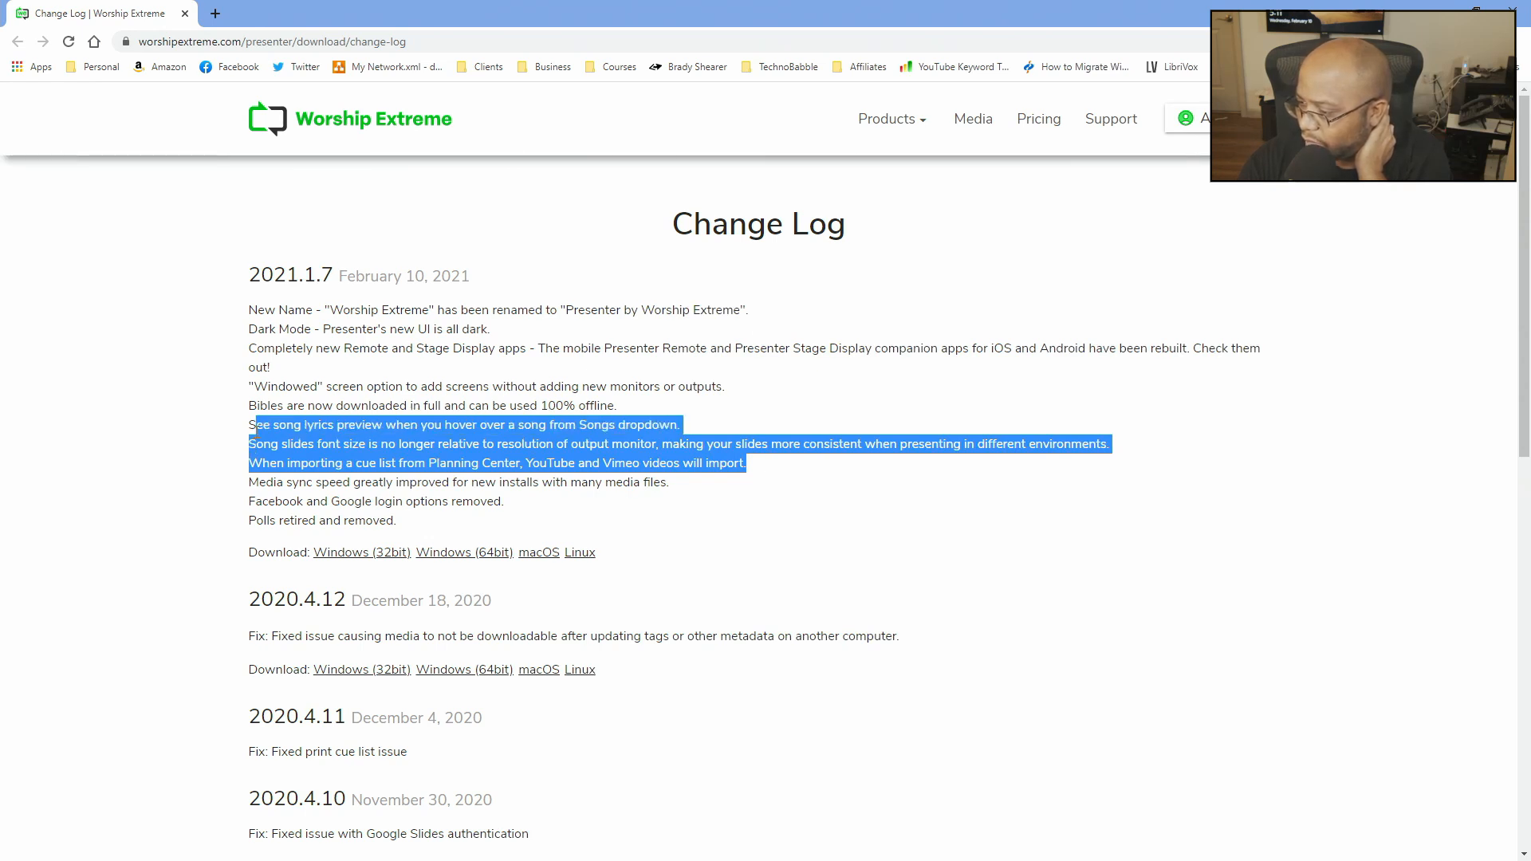
{"action": "left_click_drag", "start_coordinate": [259, 417], "coordinate": [260, 407]}
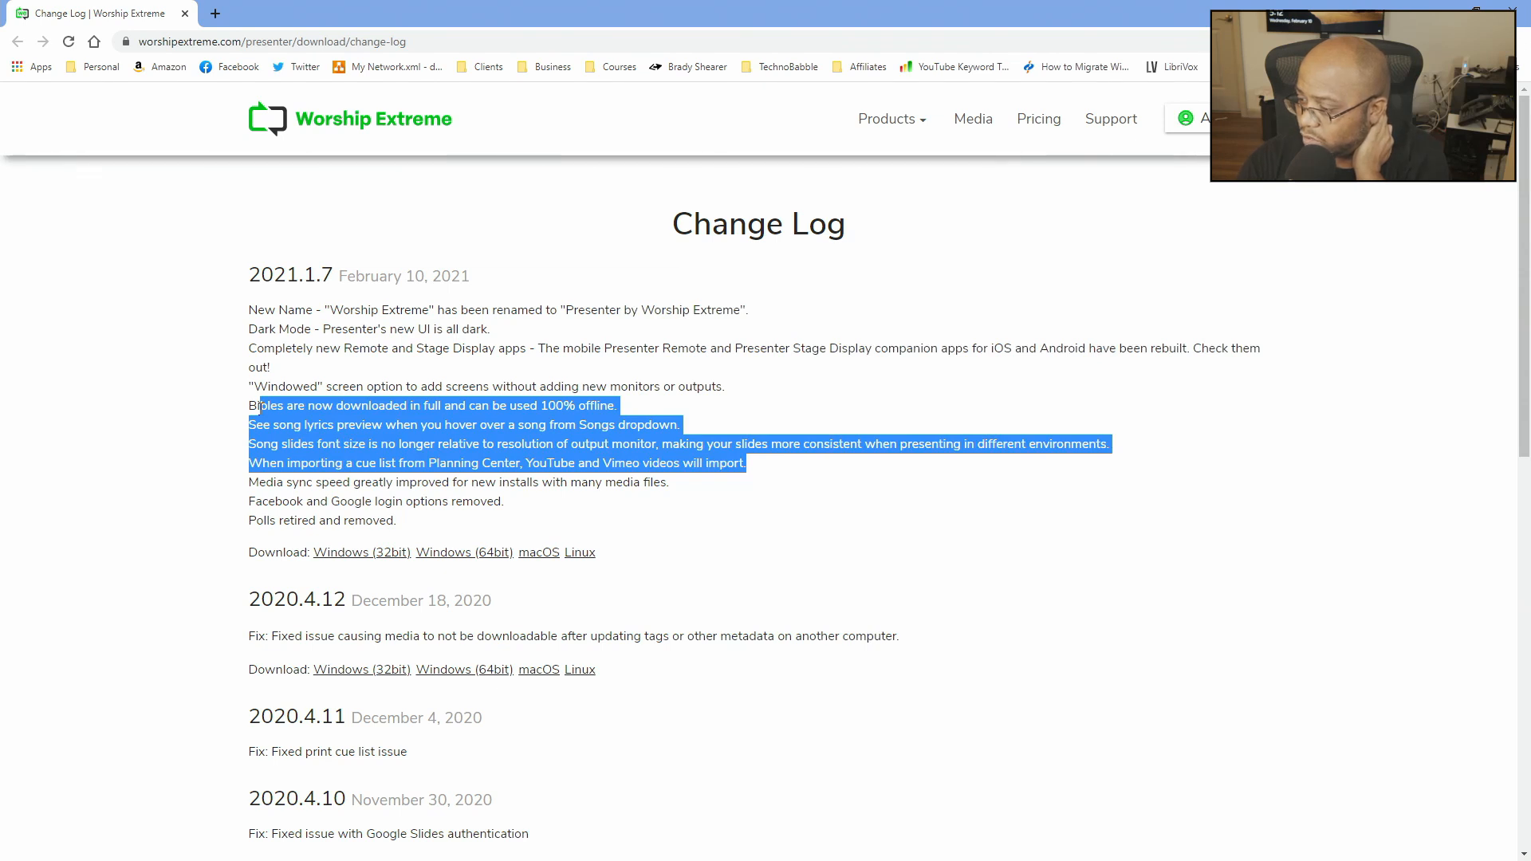
{"action": "left_click_drag", "start_coordinate": [260, 407], "coordinate": [252, 348]}
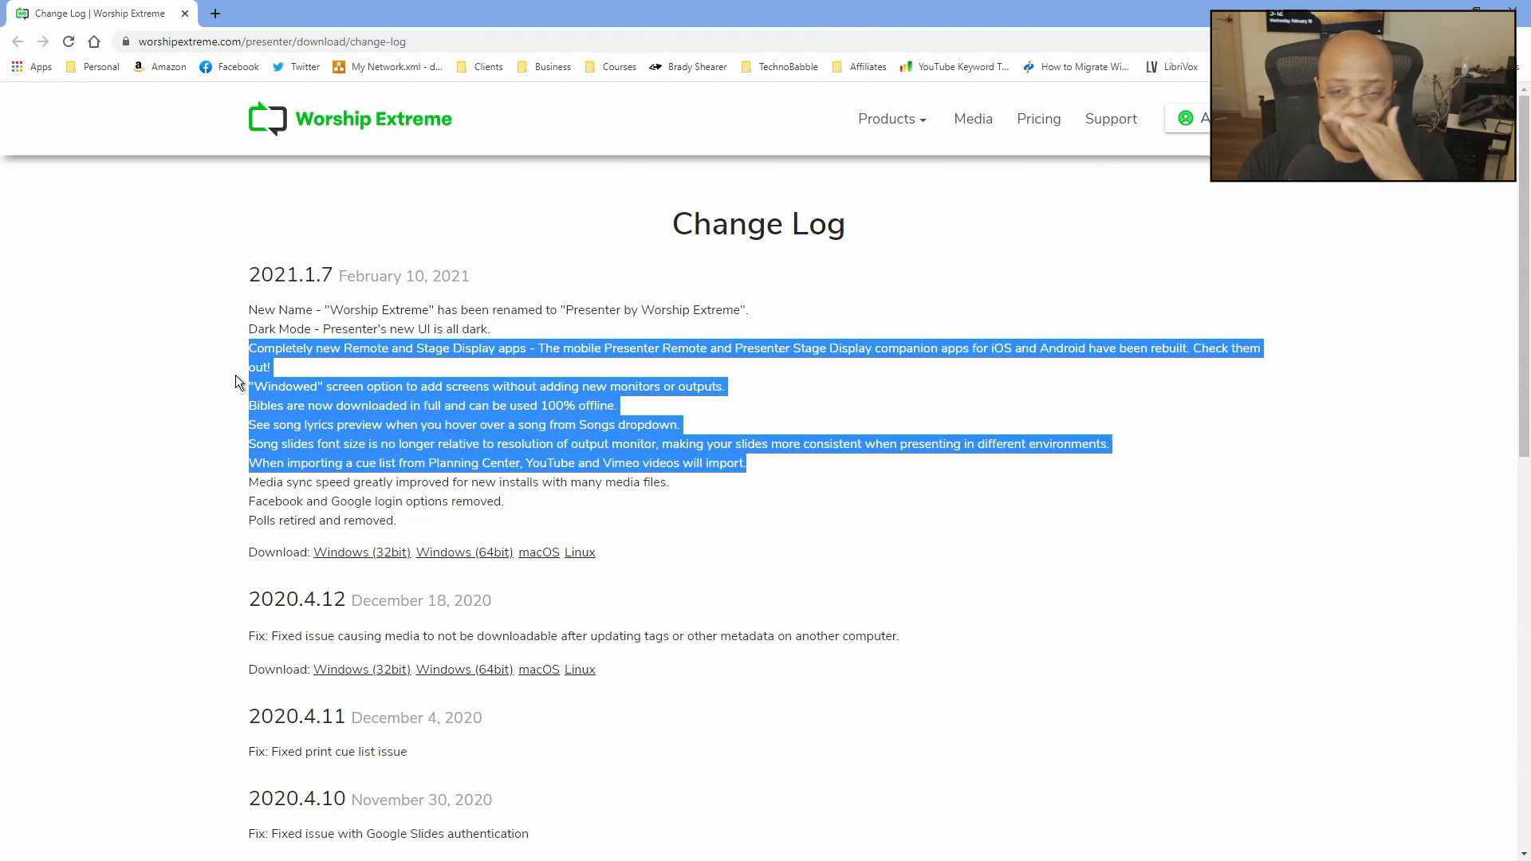
Close the browser, maximize the Presenter window on the local computer and open its screen configuration.
{"action": "left_click", "coordinate": [1509, 8]}
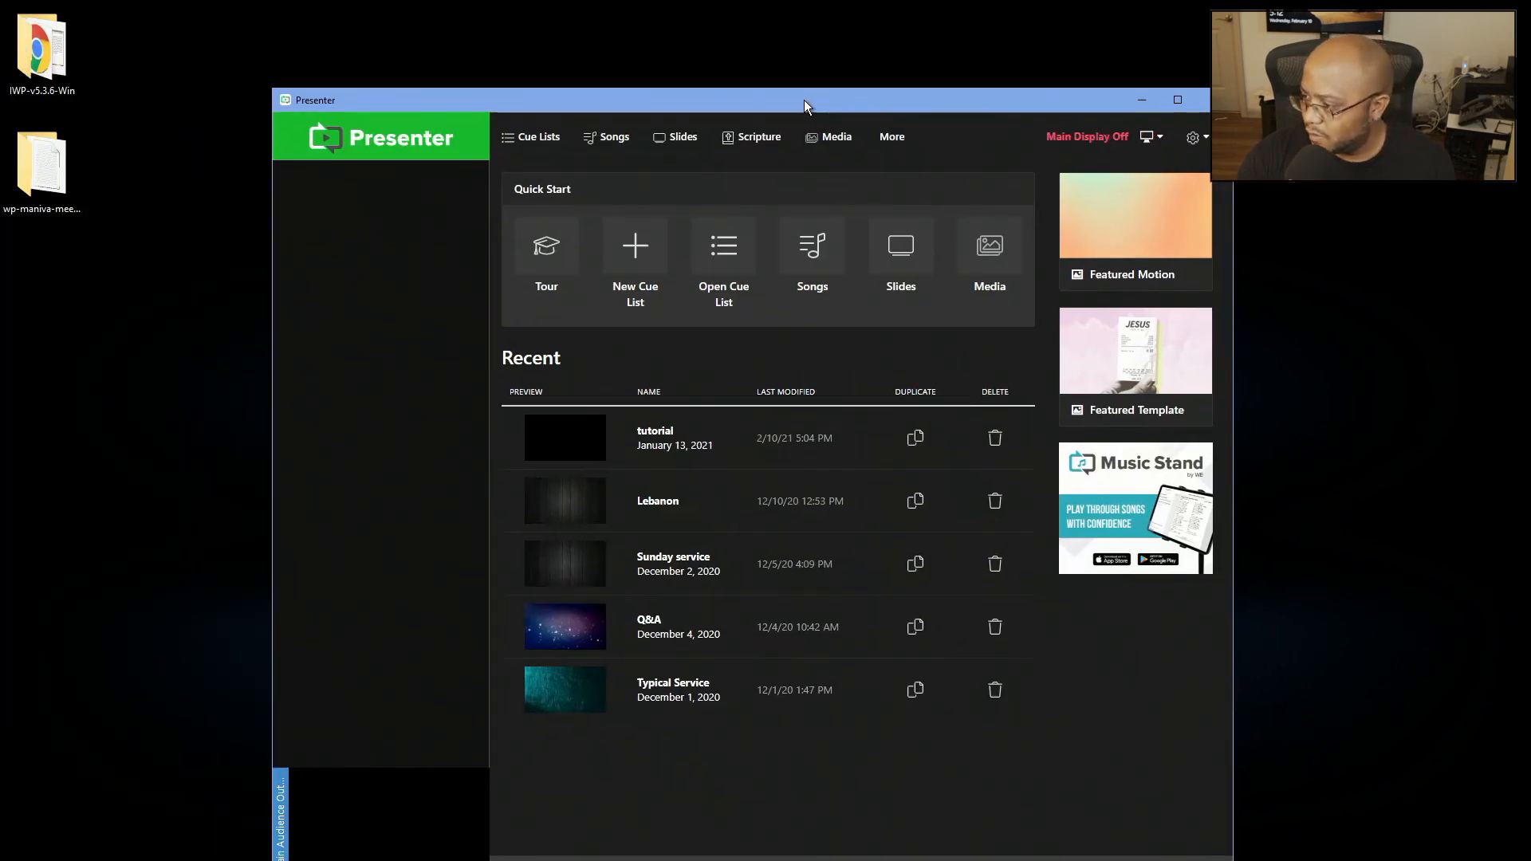
{"action": "double_click", "coordinate": [804, 99]}
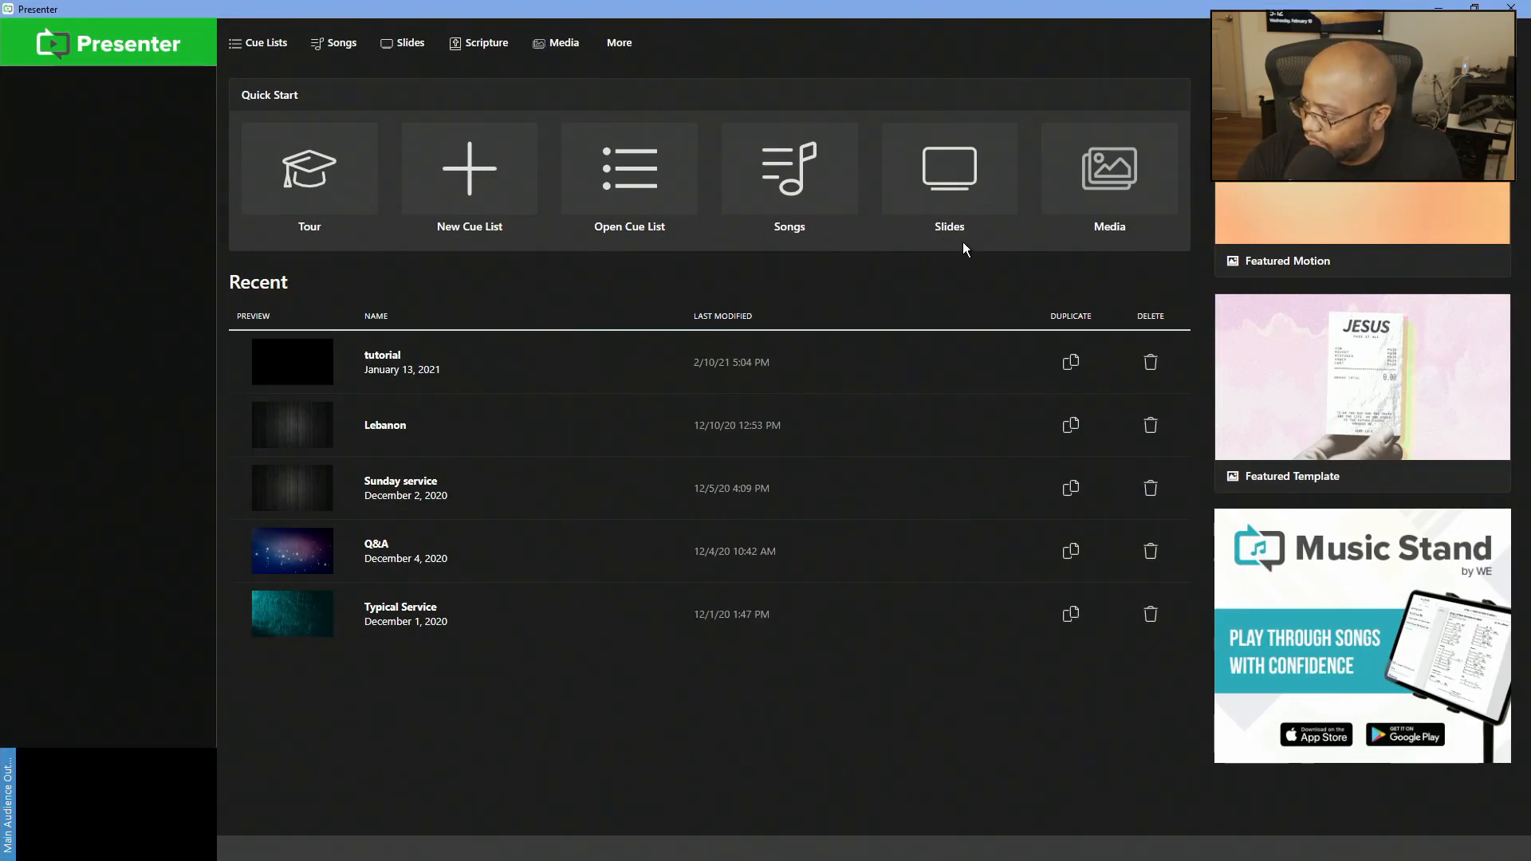
{"action": "left_click", "coordinate": [1496, 43]}
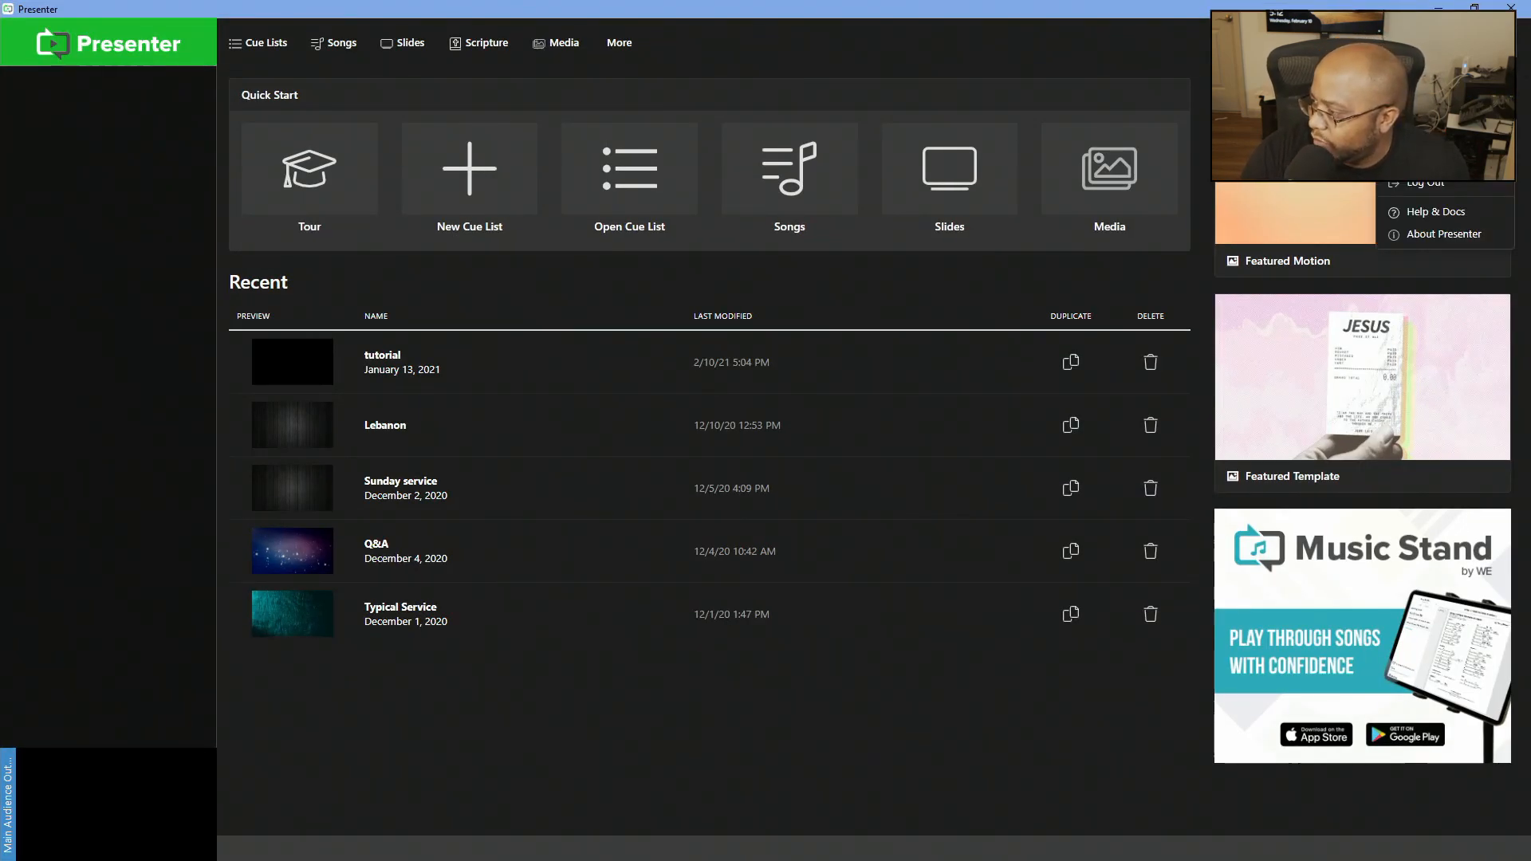
{"action": "left_click", "coordinate": [1427, 86]}
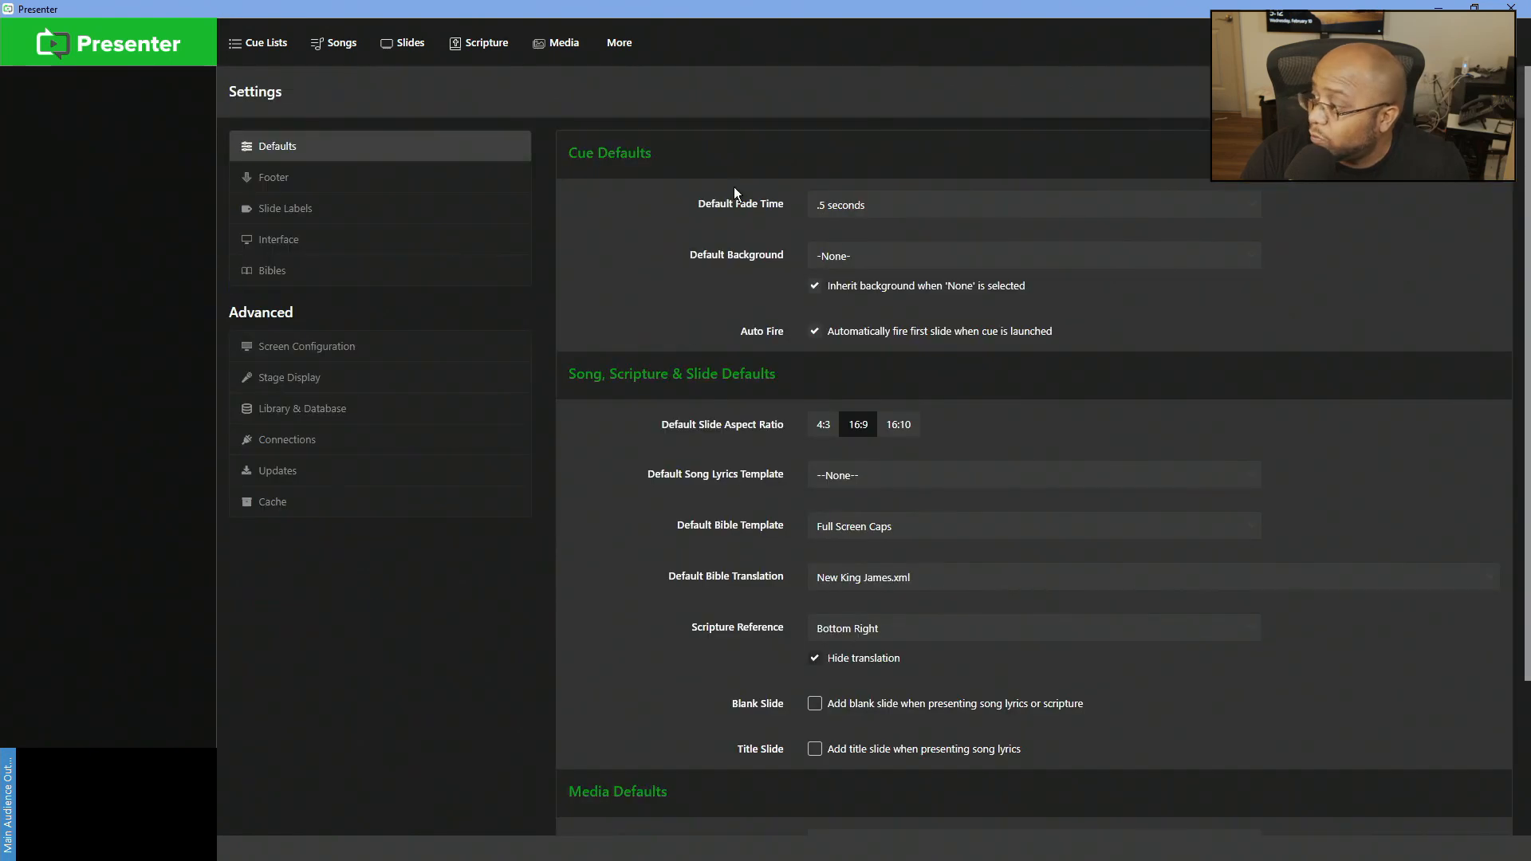
{"action": "left_click", "coordinate": [271, 352]}
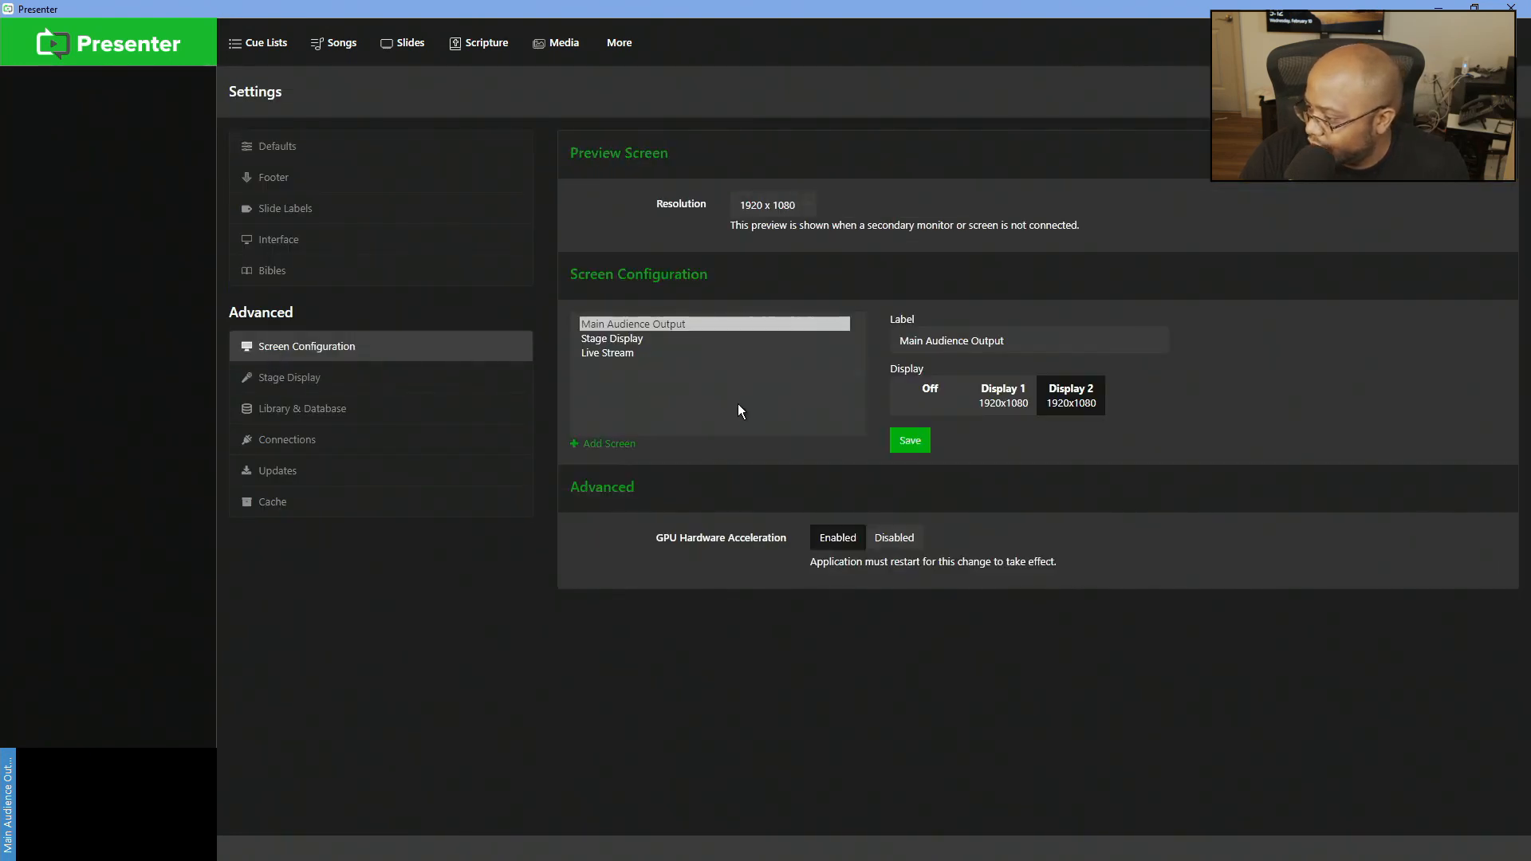
Add a new screen displayed as a Window at 1280 x 720 resolution and save the configuration.
{"action": "left_click", "coordinate": [599, 444]}
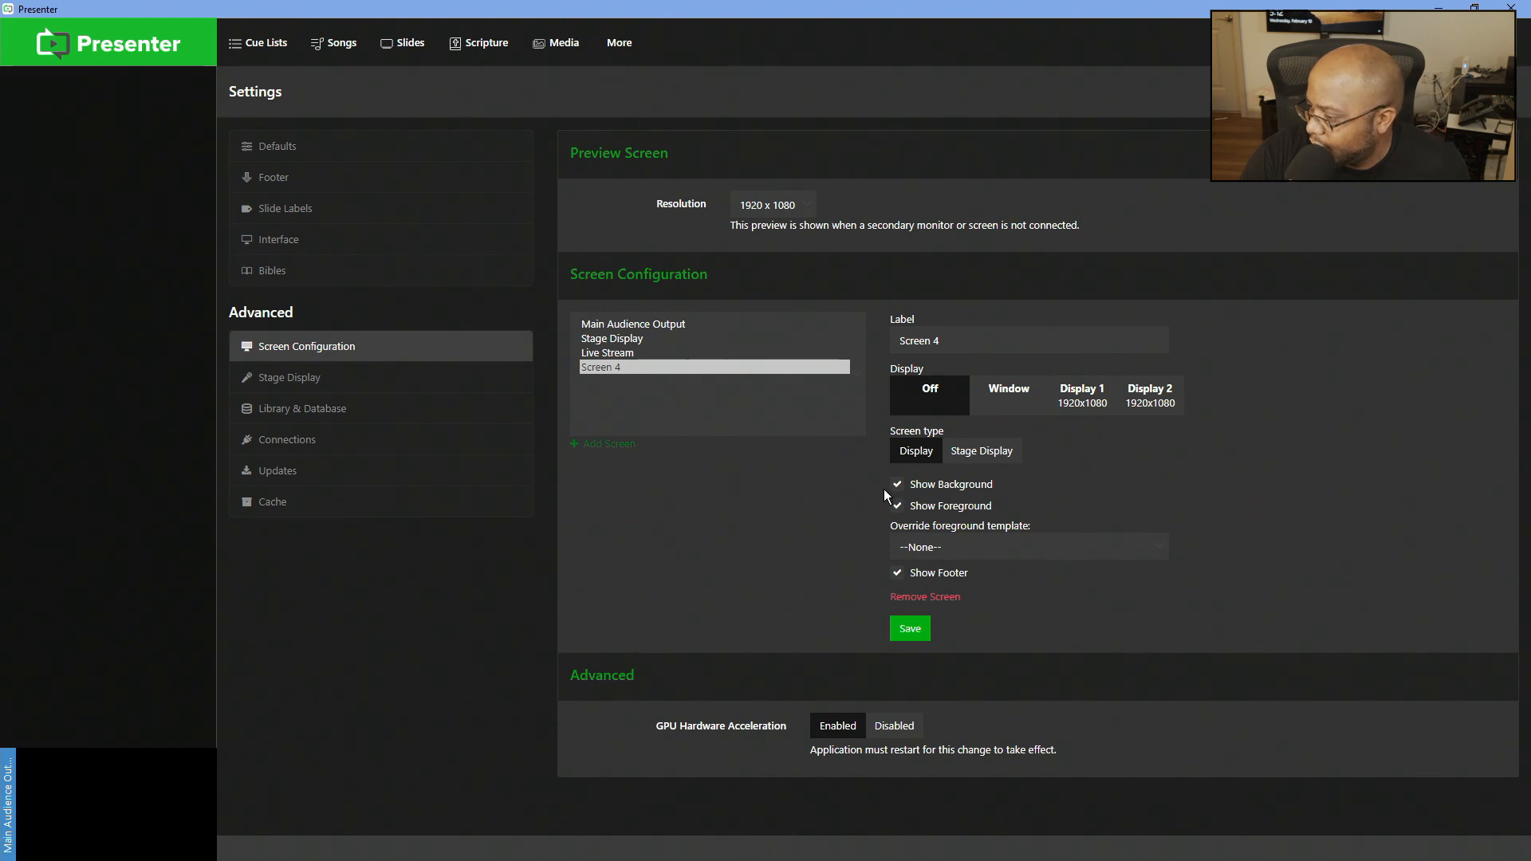
{"action": "left_click", "coordinate": [1007, 393]}
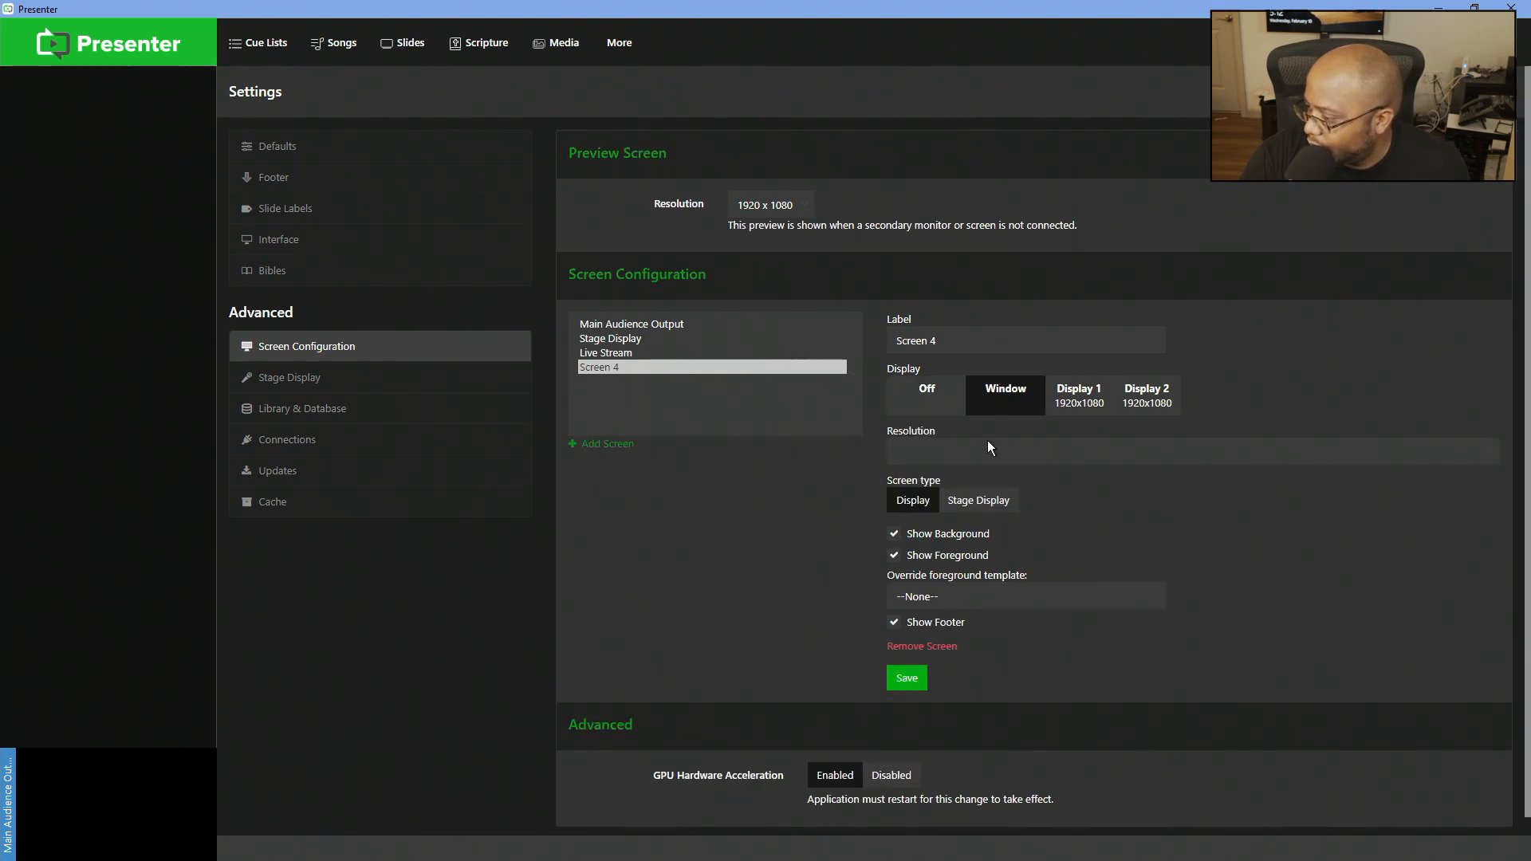
{"action": "left_click", "coordinate": [987, 443]}
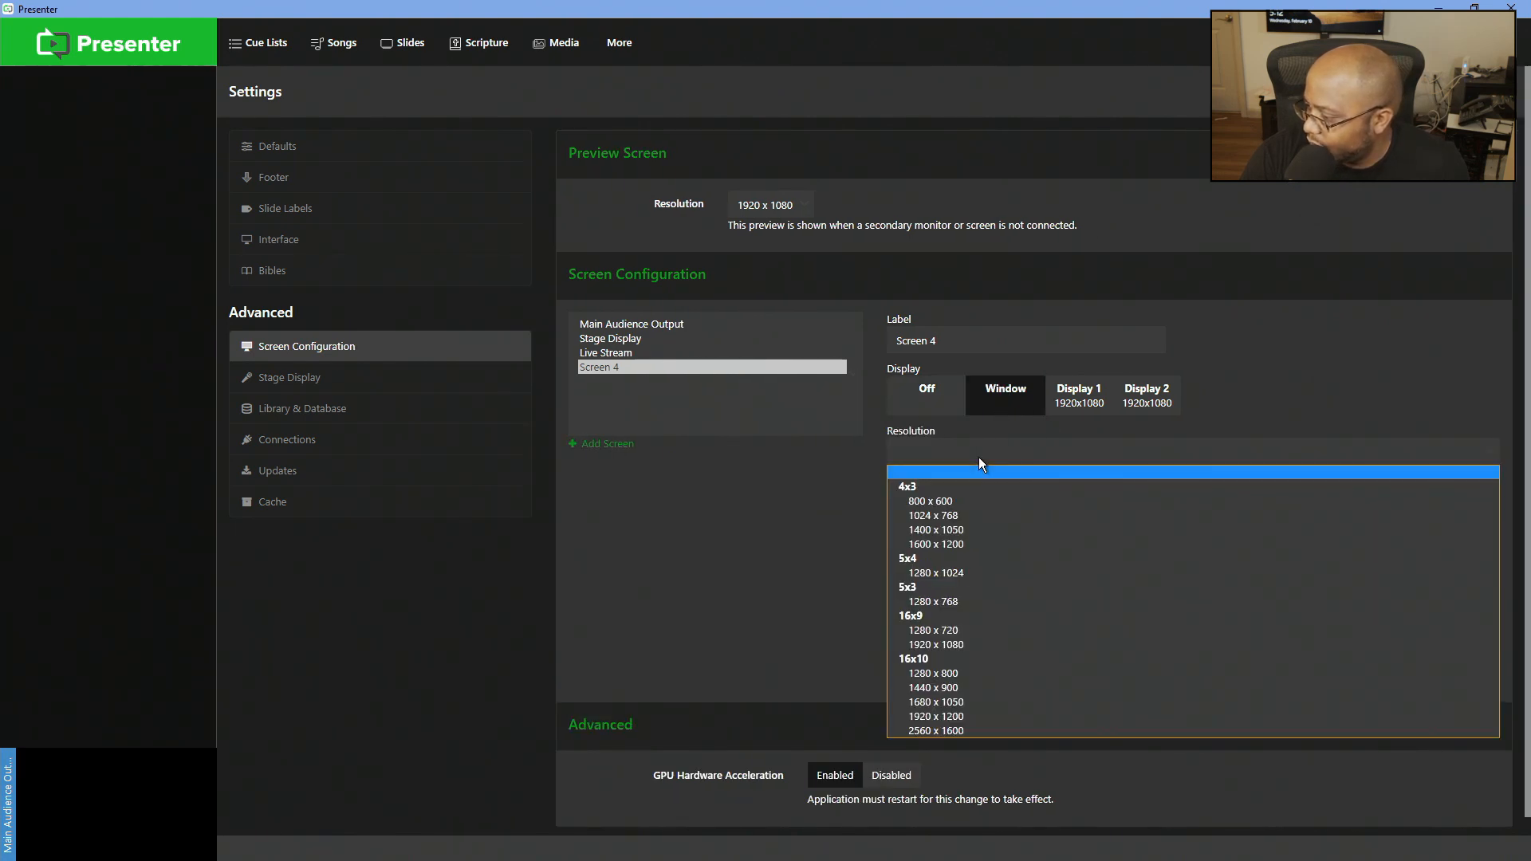
{"action": "left_click", "coordinate": [1008, 633]}
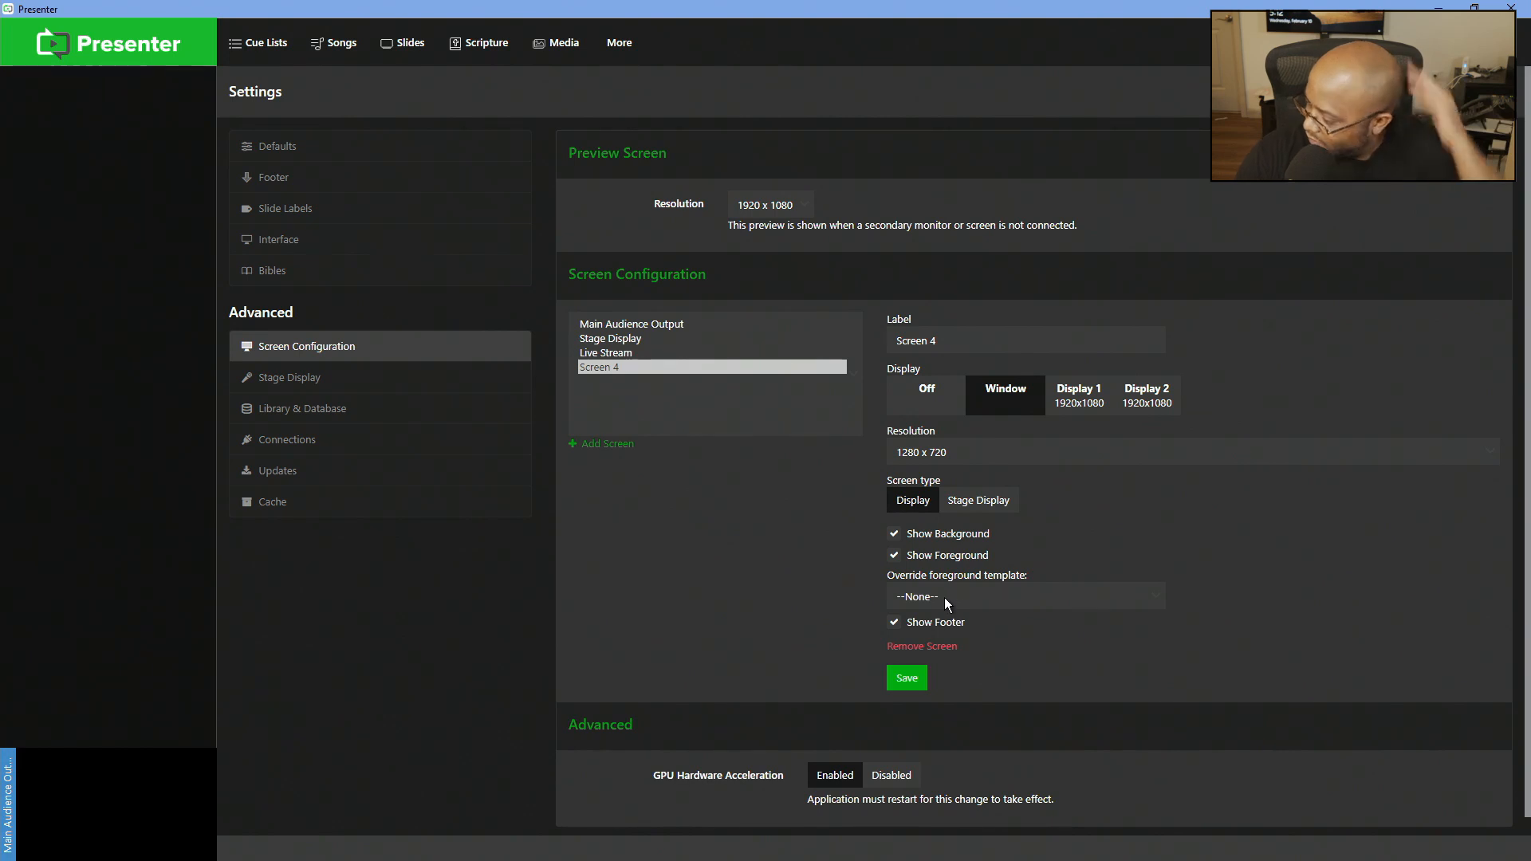
{"action": "left_click", "coordinate": [915, 685]}
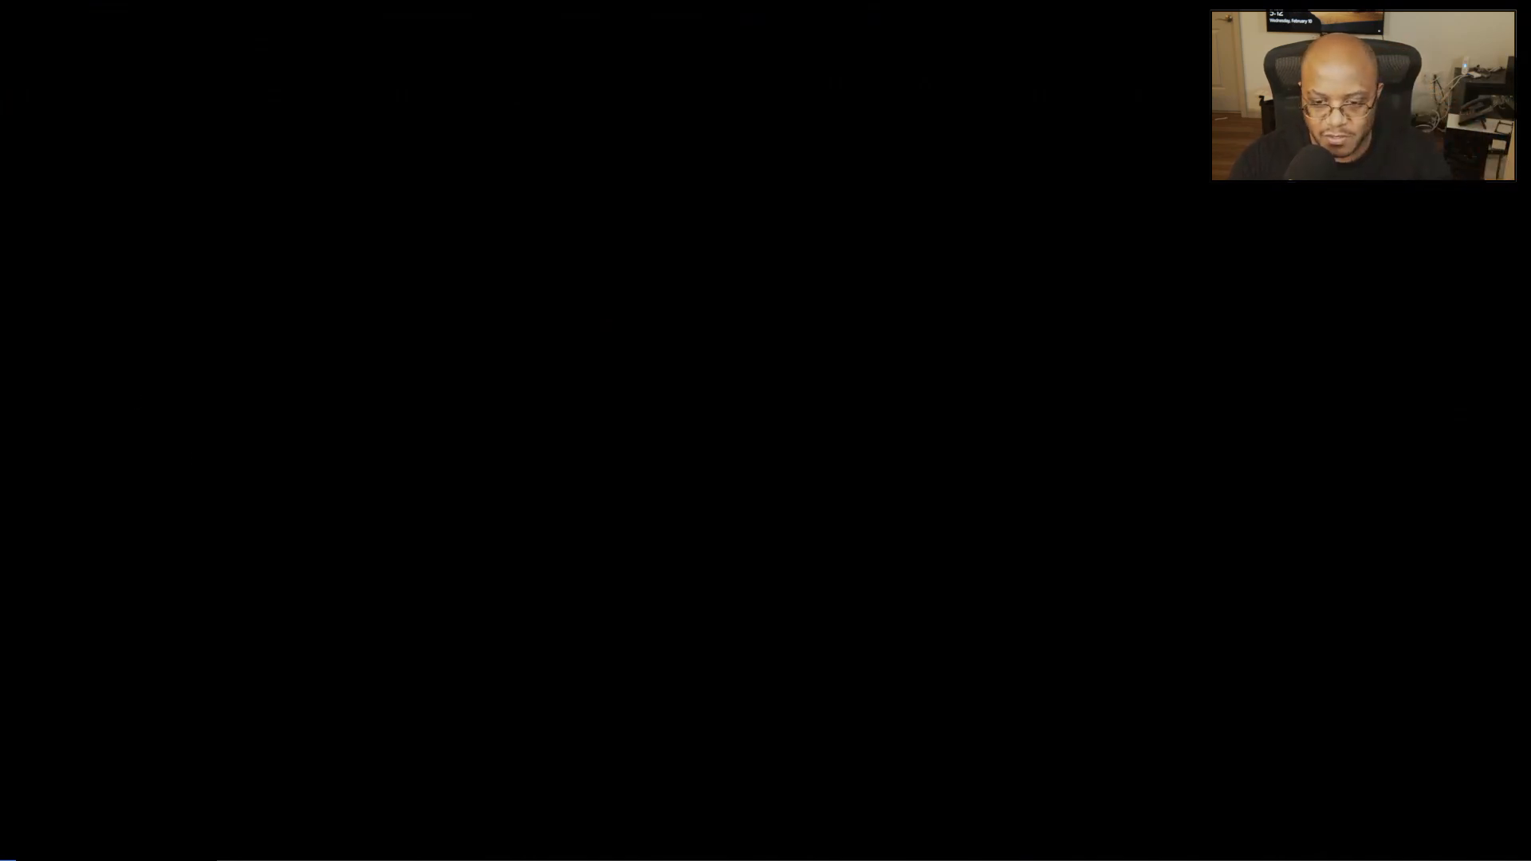
Bring the Presenter window back to this monitor, maximize it and reopen the screen configuration of Screen 4.
{"action": "key", "text": "alt+Tab"}
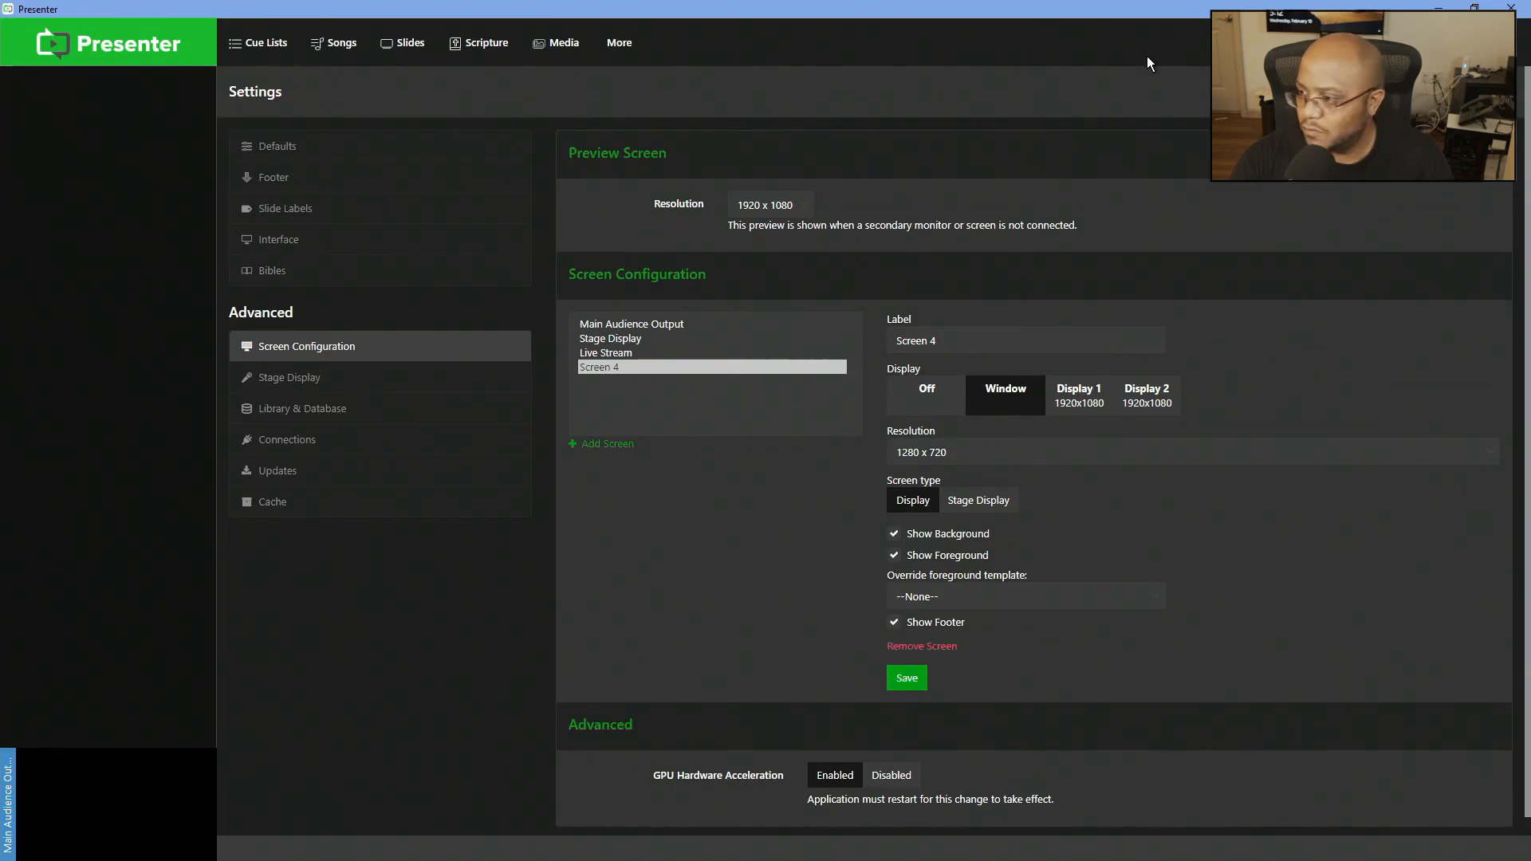
{"action": "left_click_drag", "start_coordinate": [1104, 15], "coordinate": [0, 211]}
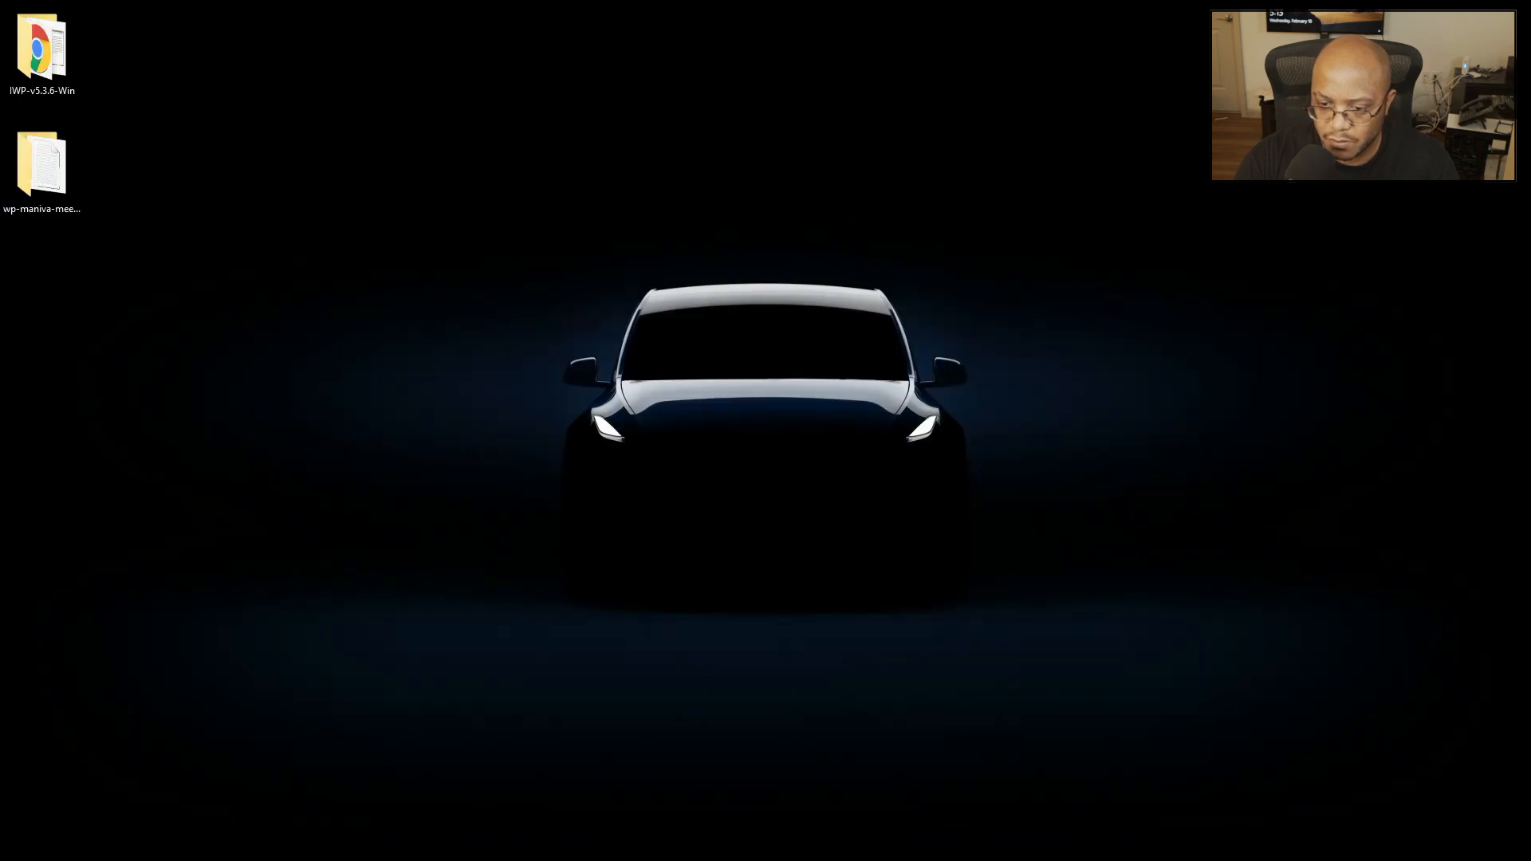
{"action": "left_click_drag", "start_coordinate": [0, 104], "coordinate": [893, 149]}
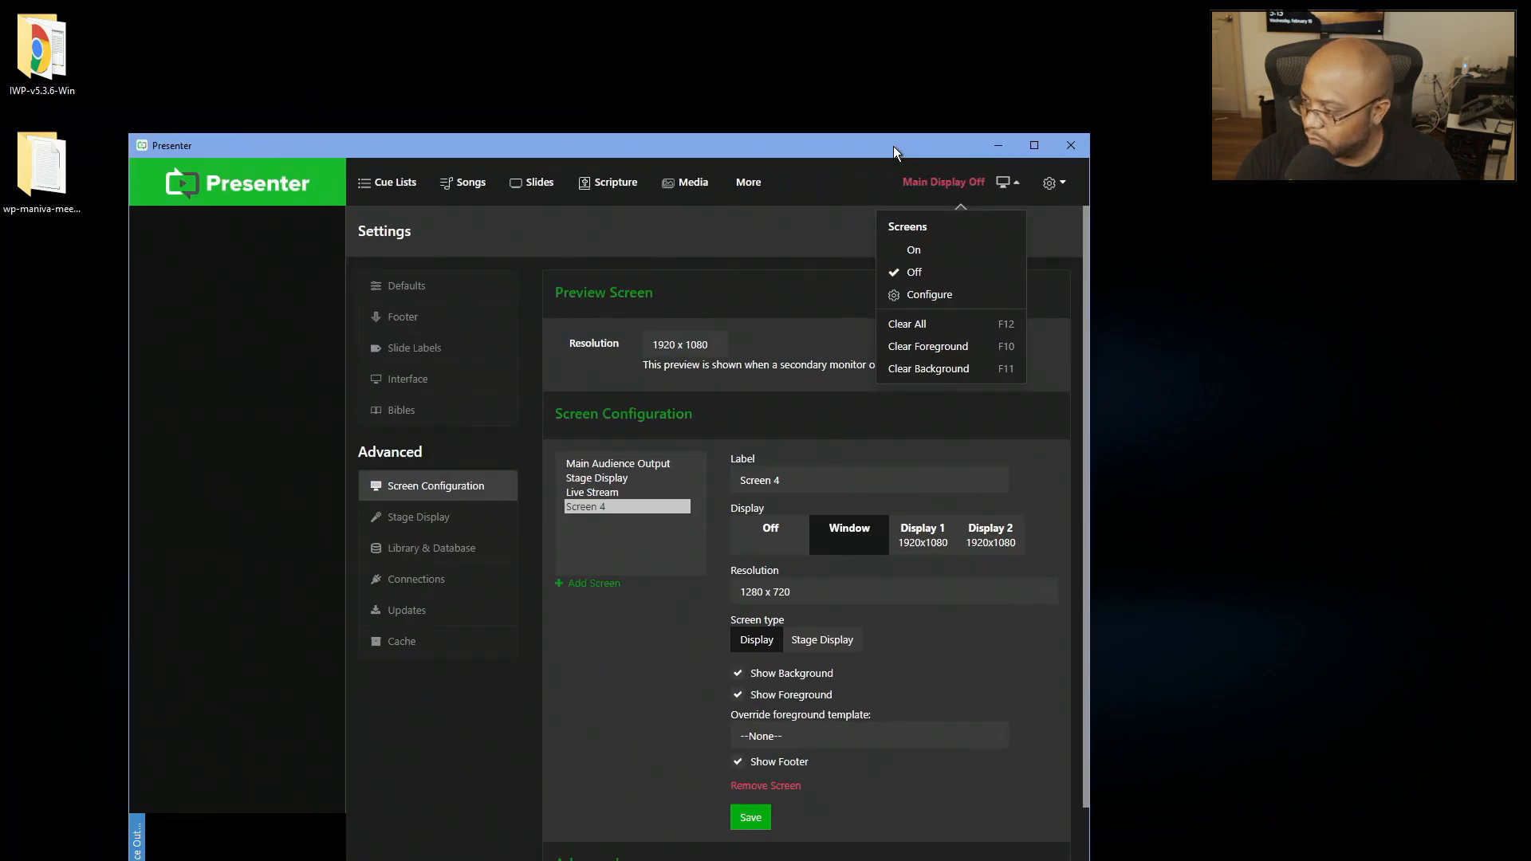
{"action": "double_click", "coordinate": [893, 150]}
{"action": "left_click", "coordinate": [1489, 43]}
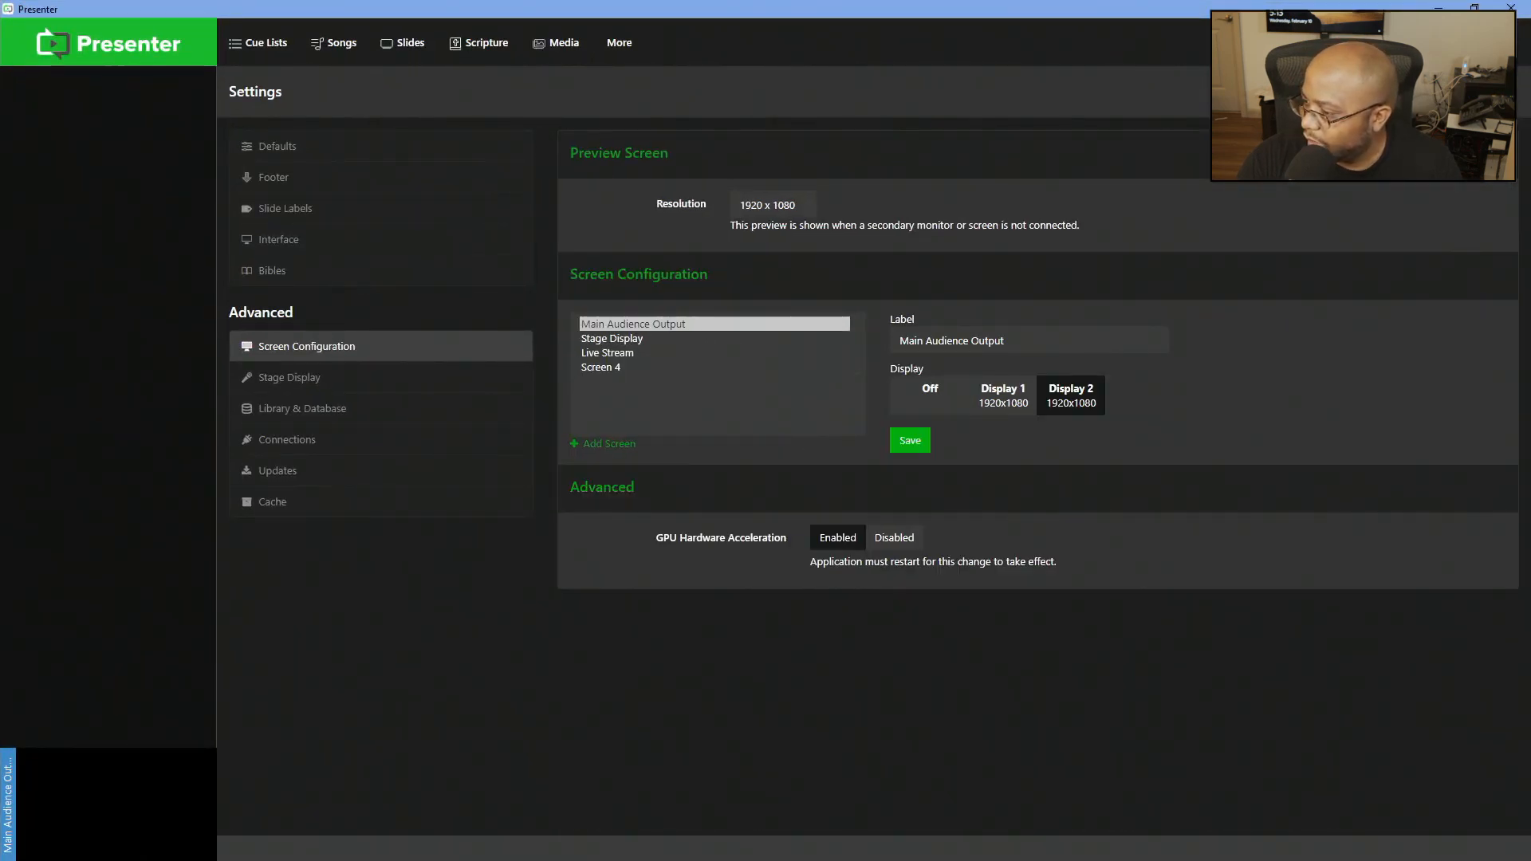
{"action": "left_click", "coordinate": [905, 391]}
{"action": "left_click", "coordinate": [615, 369]}
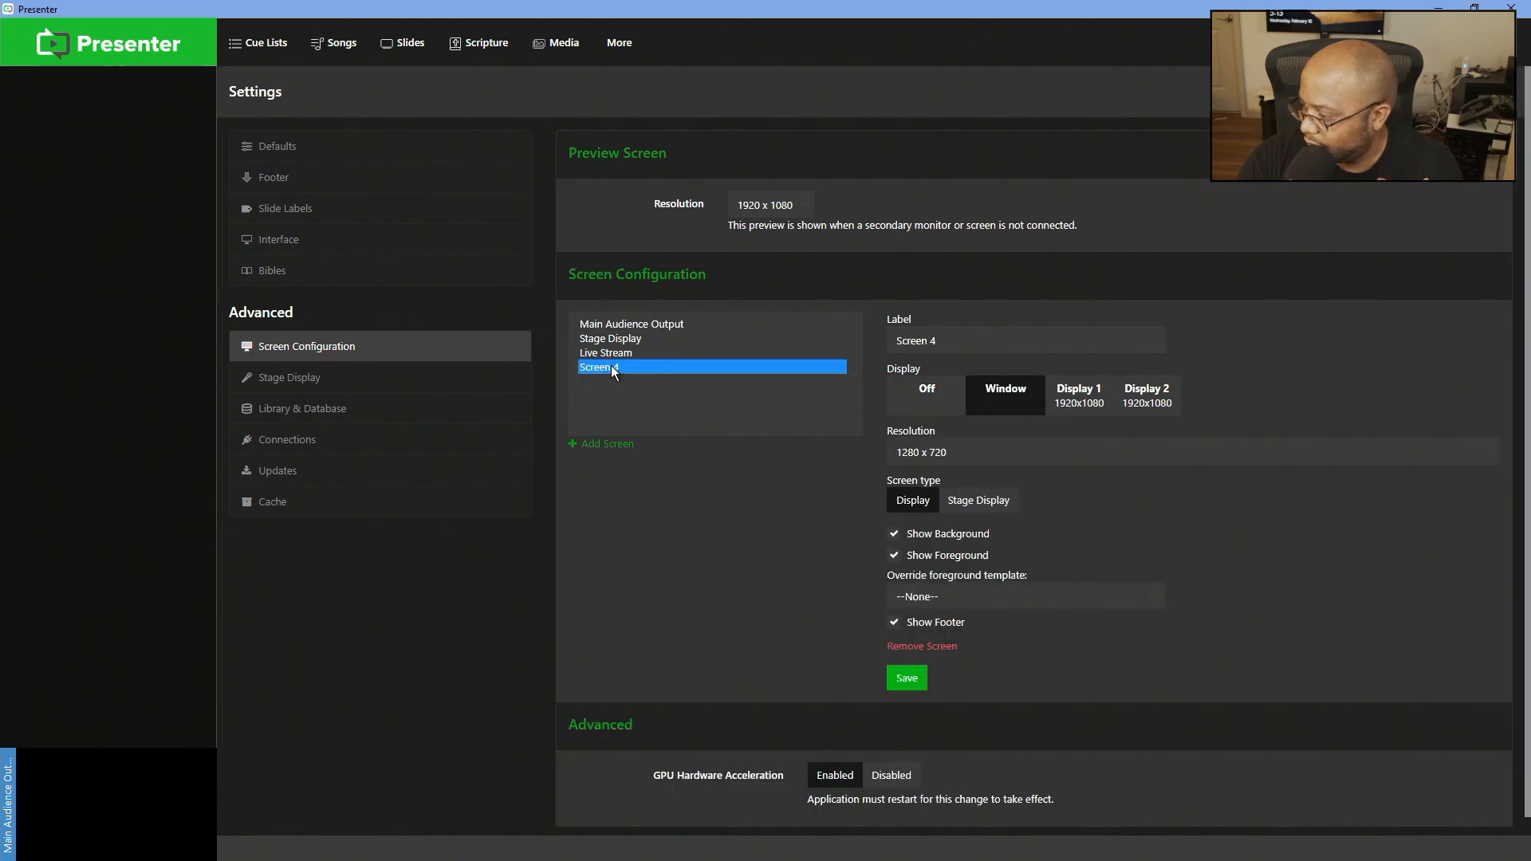
Move the Presenter window to the other monitor and place the Screen 4 output window over the full-screen audience output.
{"action": "left_click_drag", "start_coordinate": [1342, 8], "coordinate": [0, 71]}
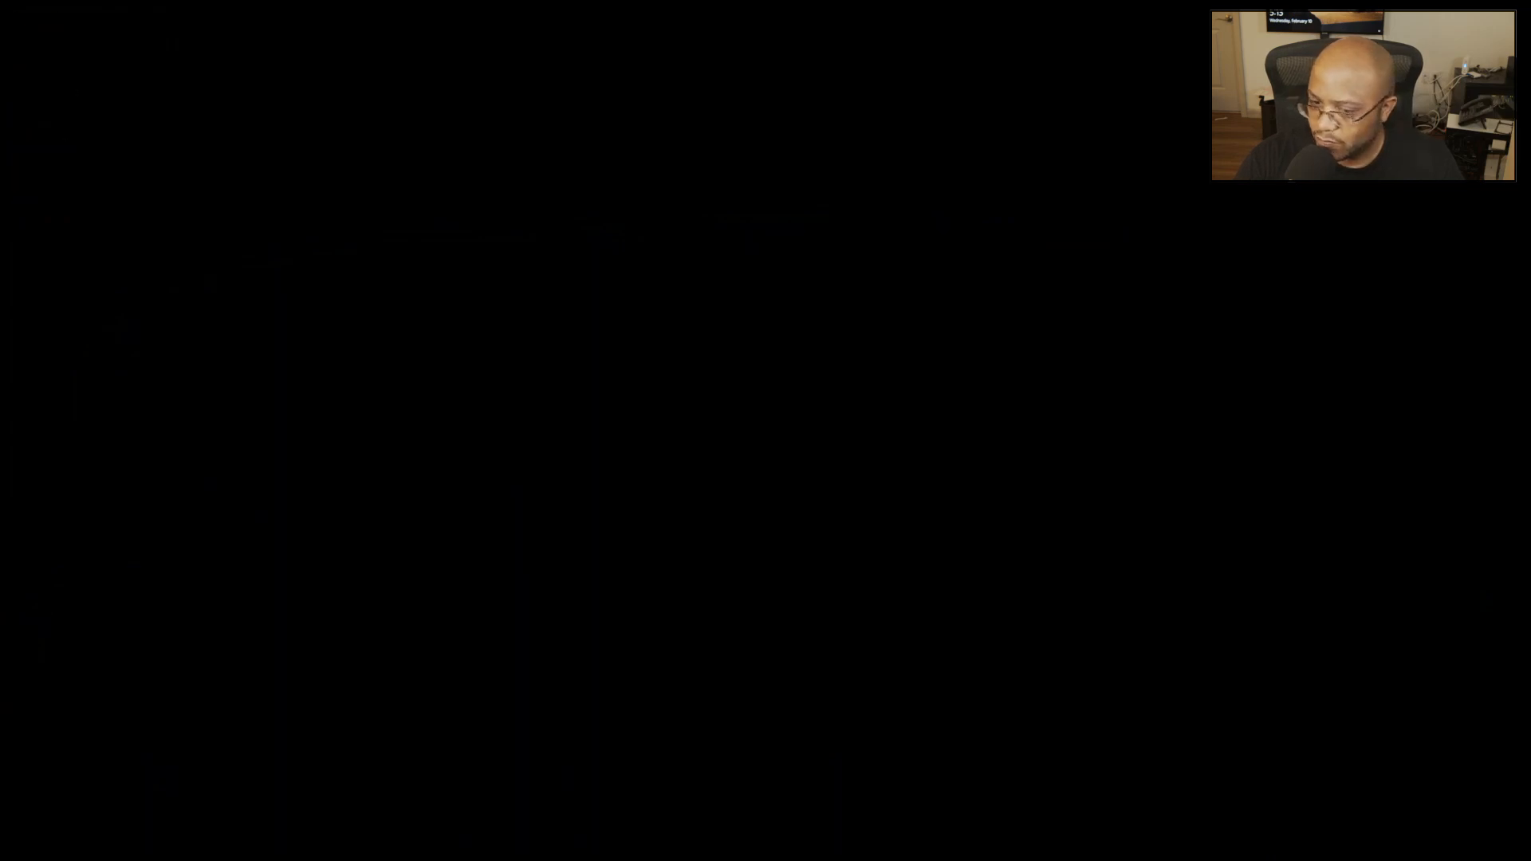
{"action": "left_click_drag", "start_coordinate": [0, 203], "coordinate": [1035, 203]}
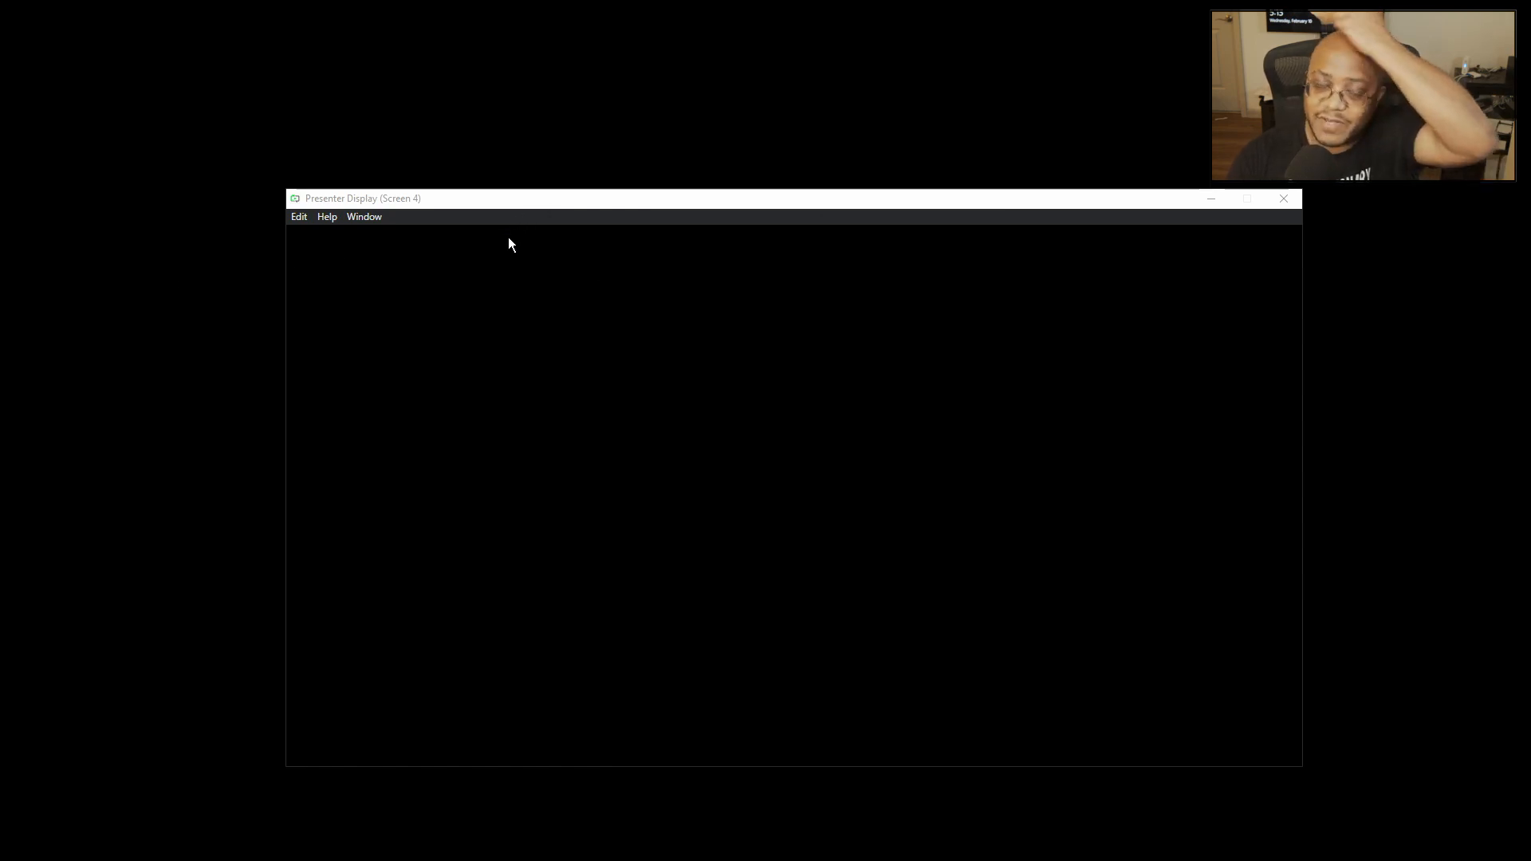
{"action": "left_click_drag", "start_coordinate": [545, 194], "coordinate": [583, 177]}
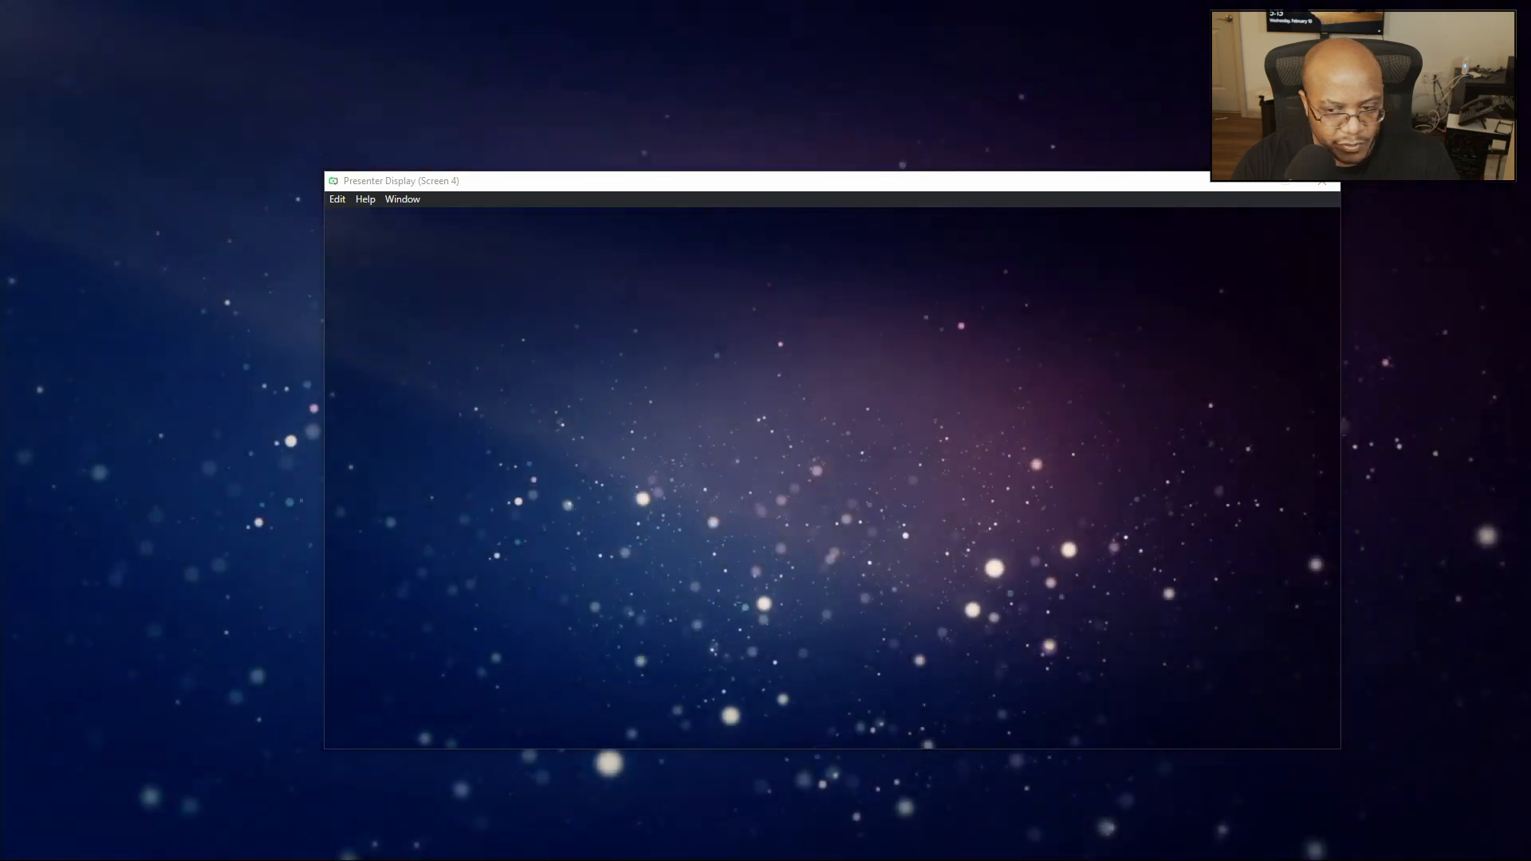
{"action": "left_click_drag", "start_coordinate": [594, 181], "coordinate": [494, 189]}
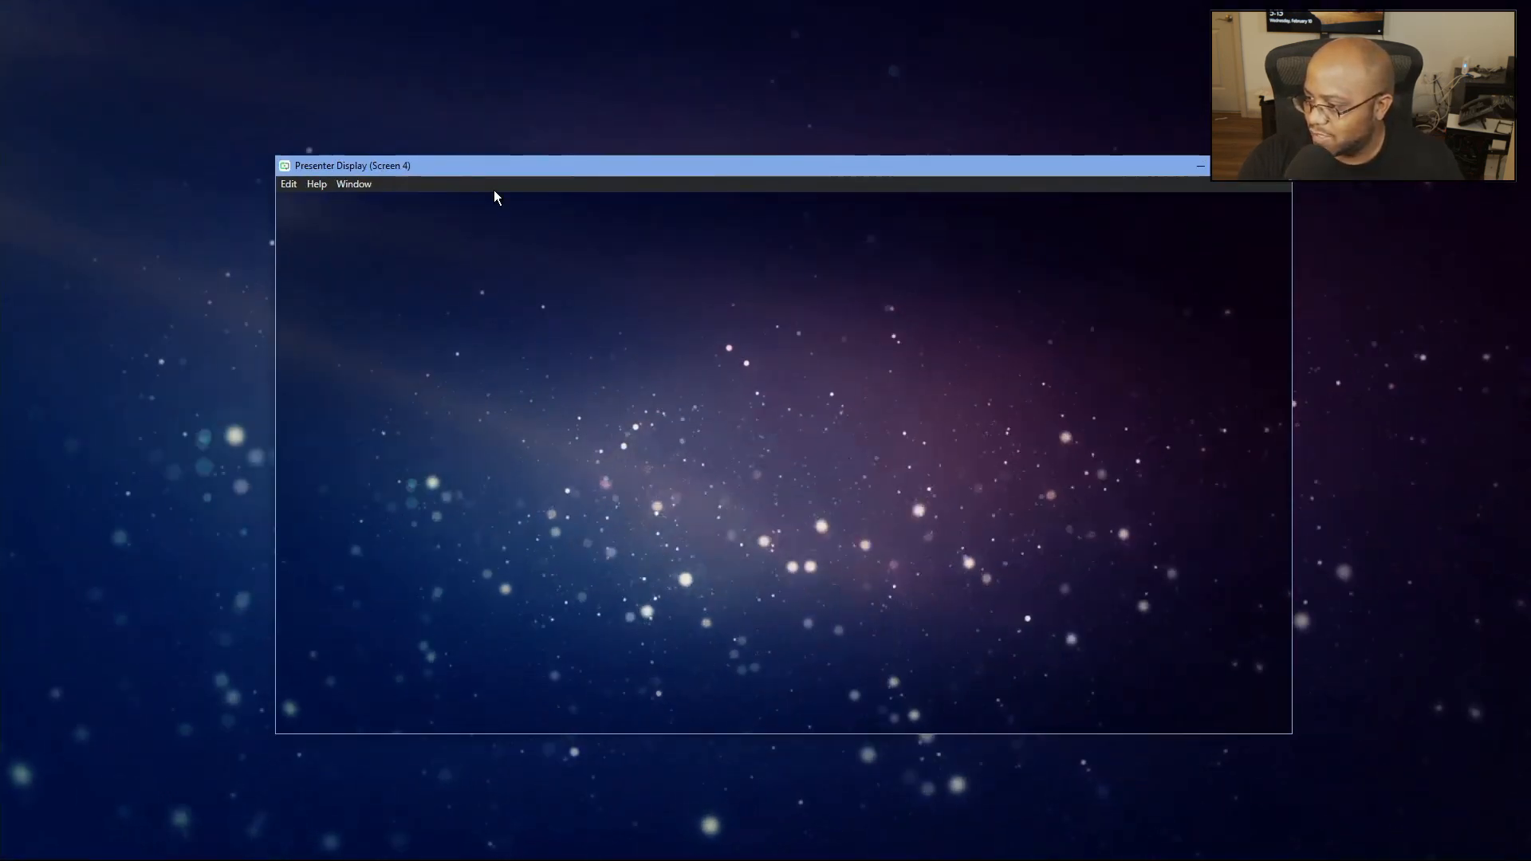
Examine the editing commands offered by the Screen 4 output window, and leave them without choosing one.
{"action": "left_click", "coordinate": [287, 186]}
{"action": "mouse_move", "coordinate": [341, 184]}
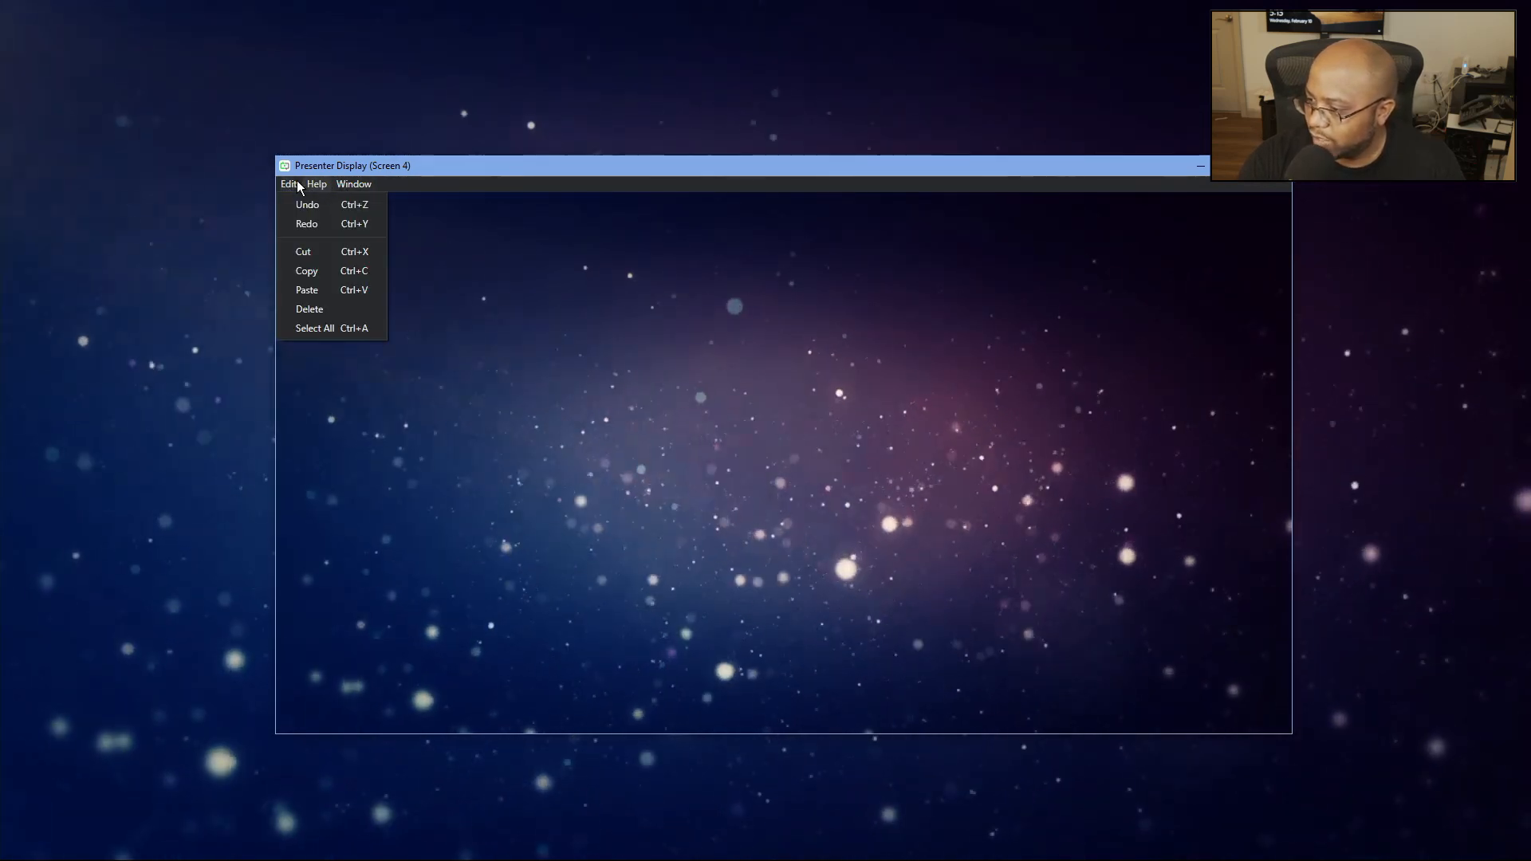
{"action": "left_click", "coordinate": [494, 173]}
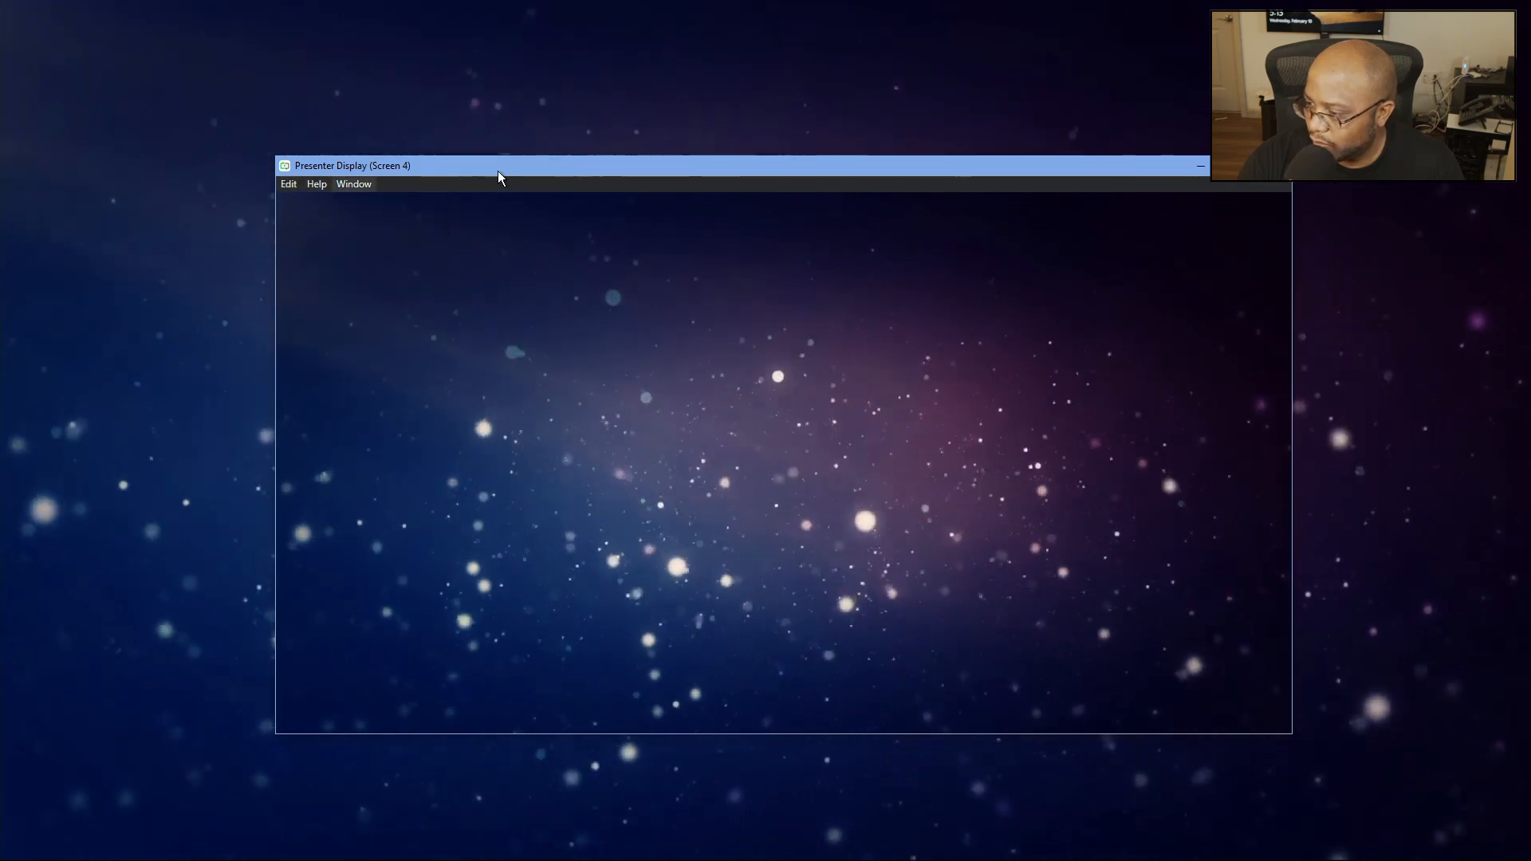
Reposition the Screen 4 window below the poll slide's title on the main output and advance to the Genesis 1:1 slide.
{"action": "left_click_drag", "start_coordinate": [570, 166], "coordinate": [634, 138]}
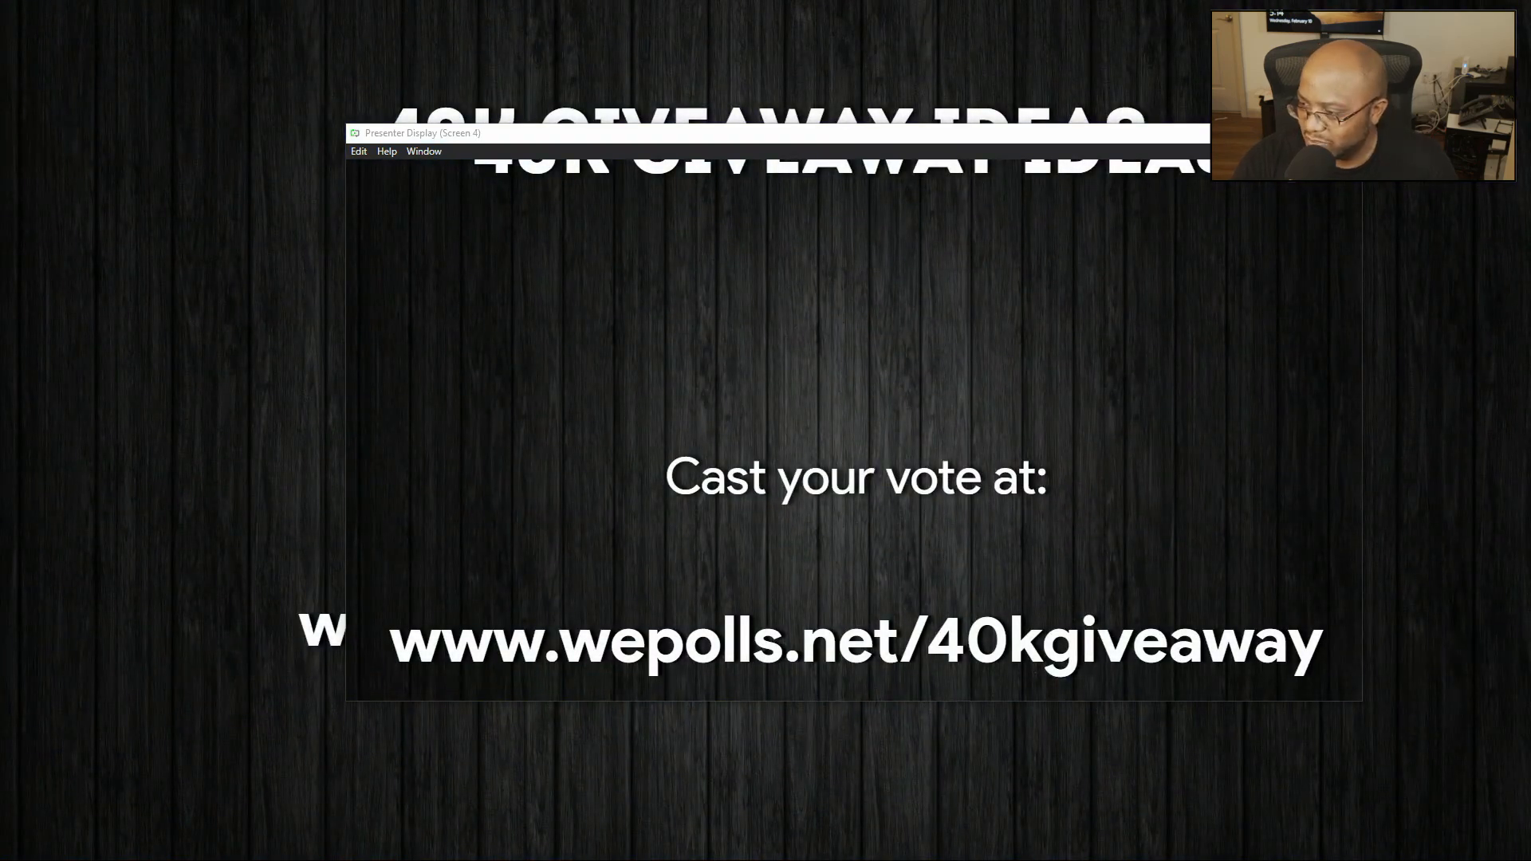
{"action": "left_click_drag", "start_coordinate": [711, 142], "coordinate": [614, 285]}
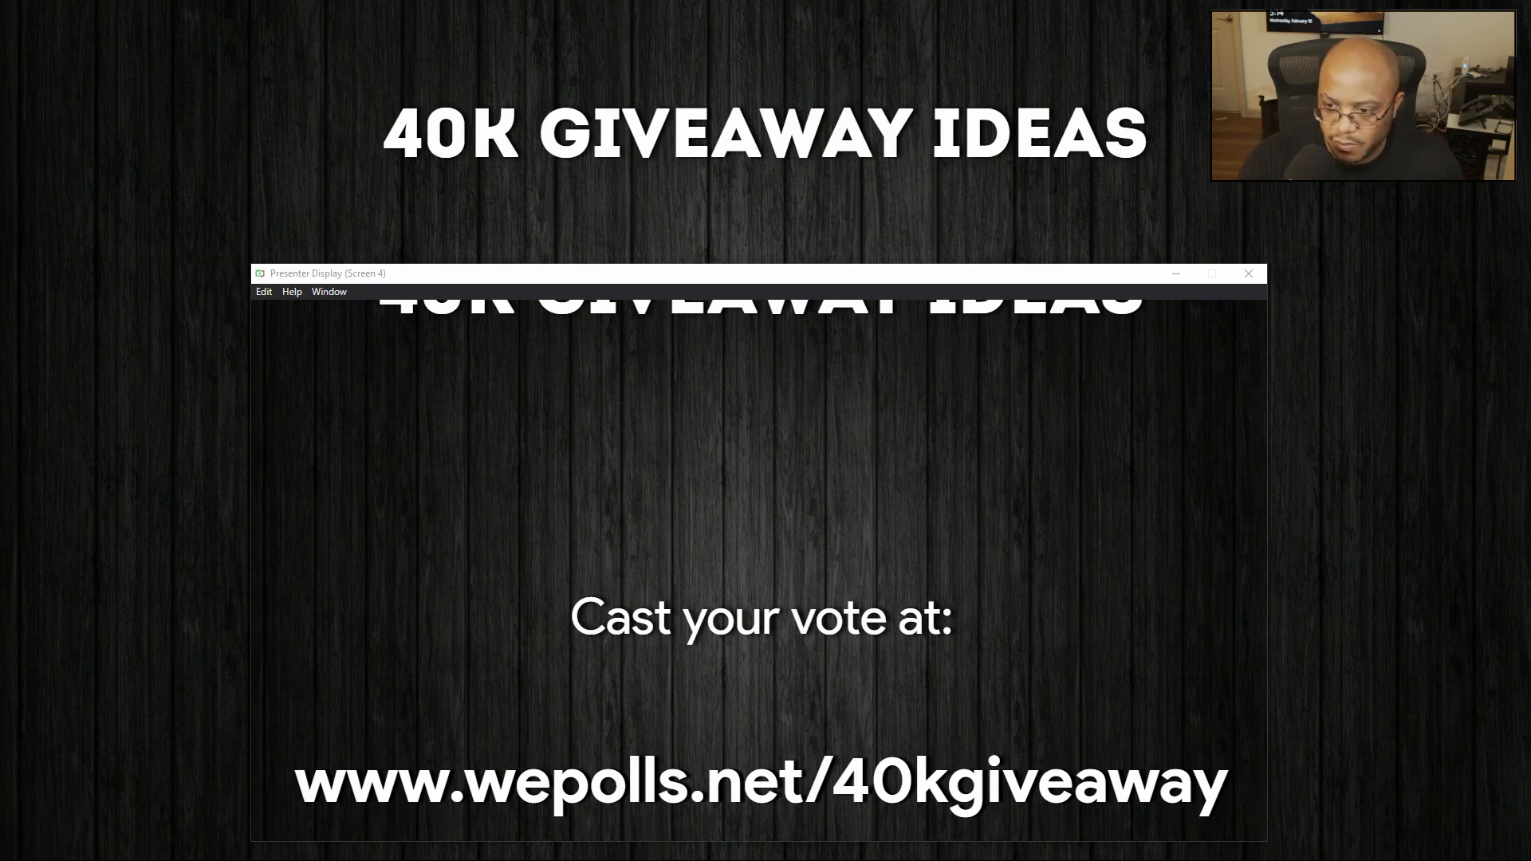
{"action": "key", "text": "Right"}
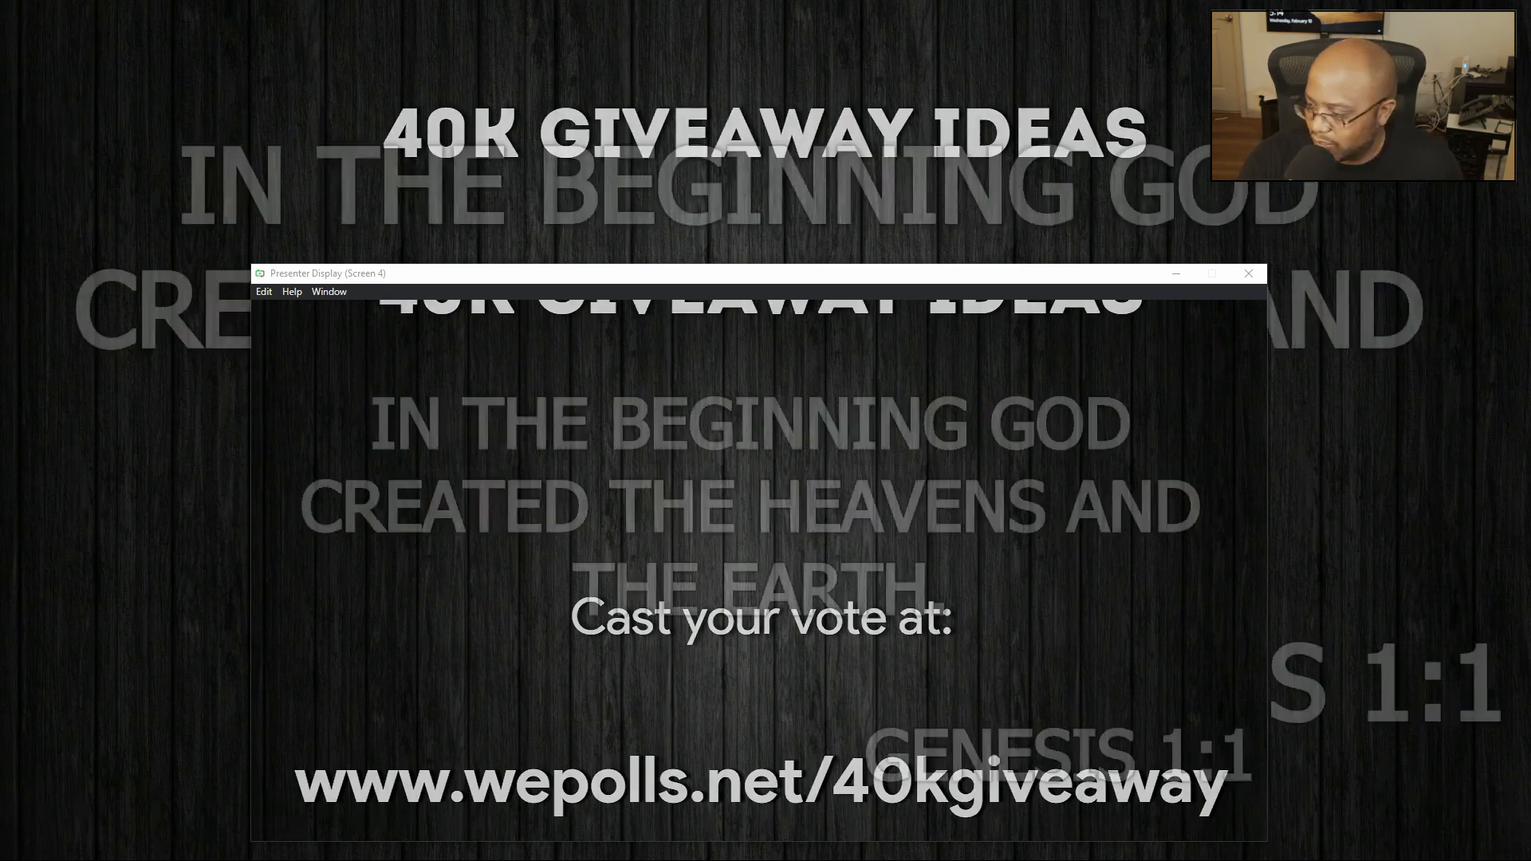